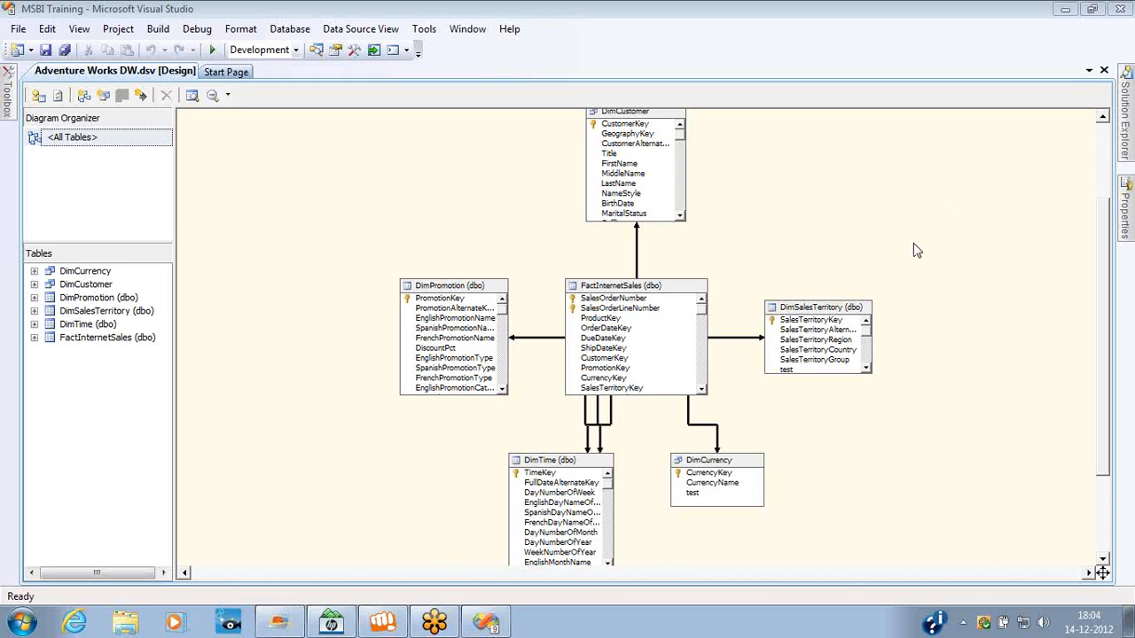
Draw two pink circles above the FactInternetSales and DimPromotion tables and label them M and T.
mouse_move(359, 104)
mouse_down()
mouse_move(399, 153)
mouse_move(355, 105)
mouse_up()
drag(564, 95, 552, 105)
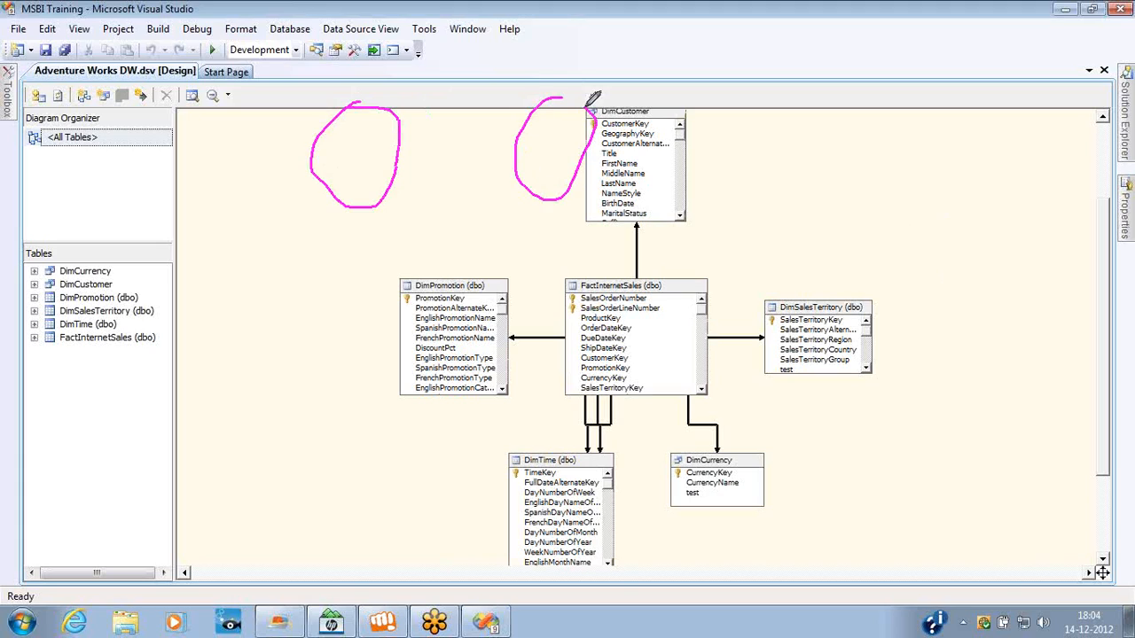
drag(358, 140, 372, 157)
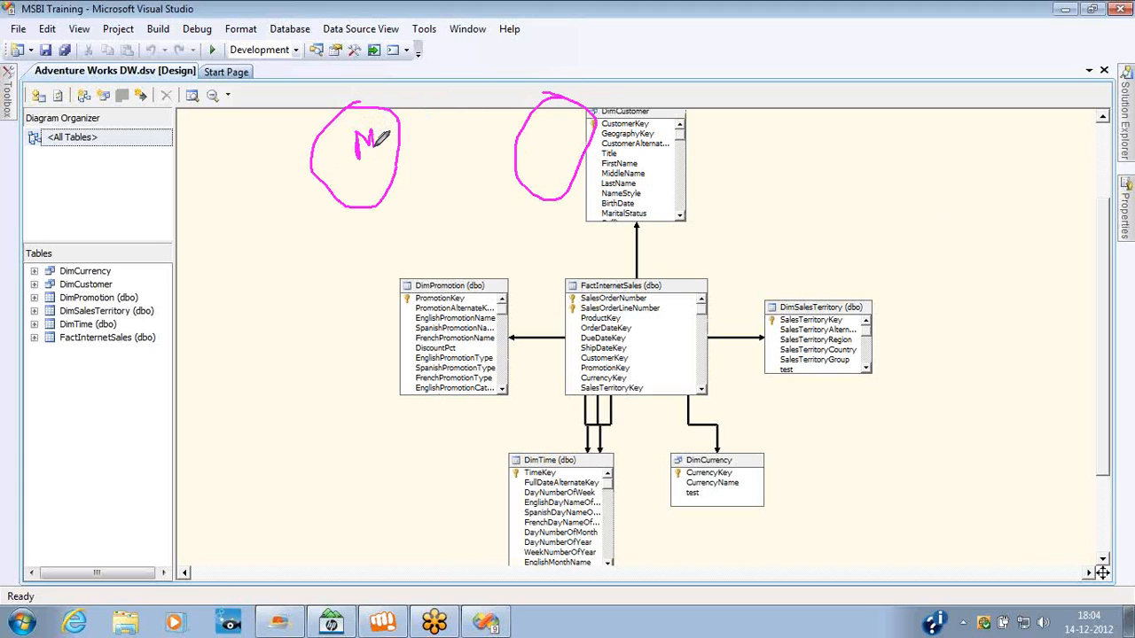
mouse_move(561, 124)
mouse_down()
mouse_move(560, 147)
mouse_move(566, 124)
mouse_up()
Draw a connector from each labelled circle down to a small pink circle beneath it.
drag(368, 217, 376, 266)
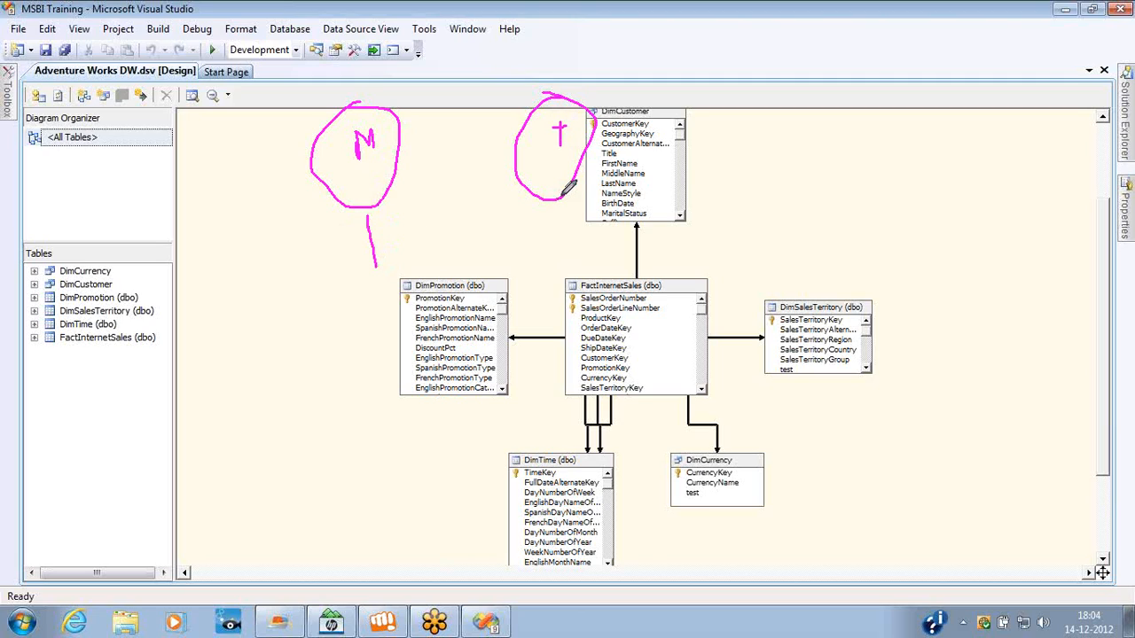
drag(561, 197, 569, 236)
mouse_move(391, 263)
mouse_down()
mouse_move(375, 289)
mouse_move(378, 268)
mouse_up()
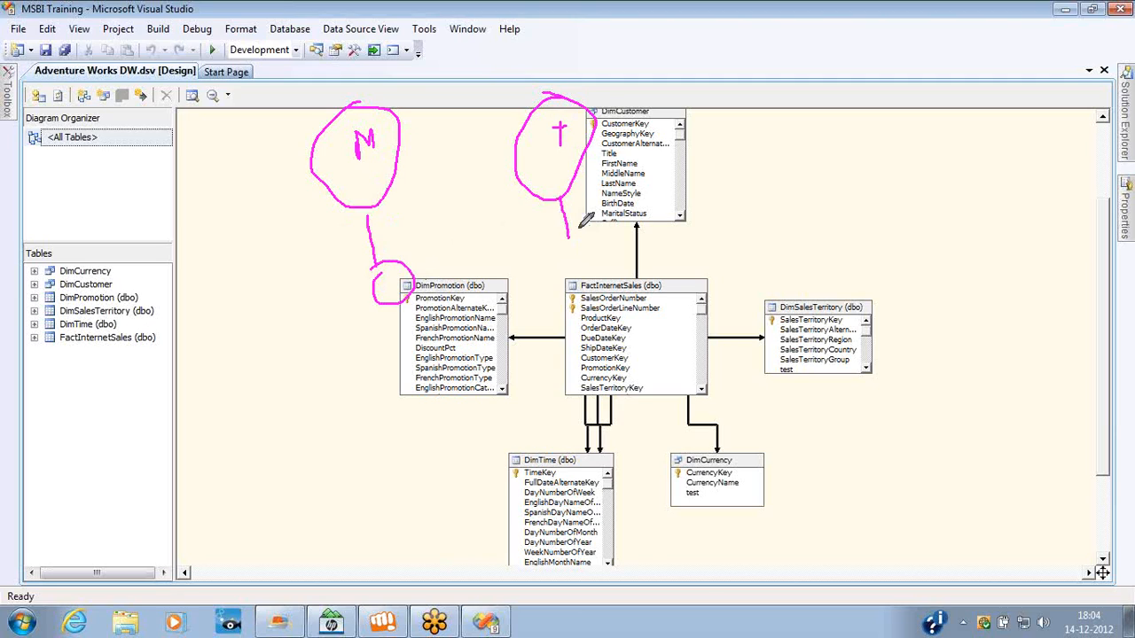
mouse_move(574, 229)
mouse_down()
mouse_move(596, 266)
mouse_move(538, 259)
mouse_up()
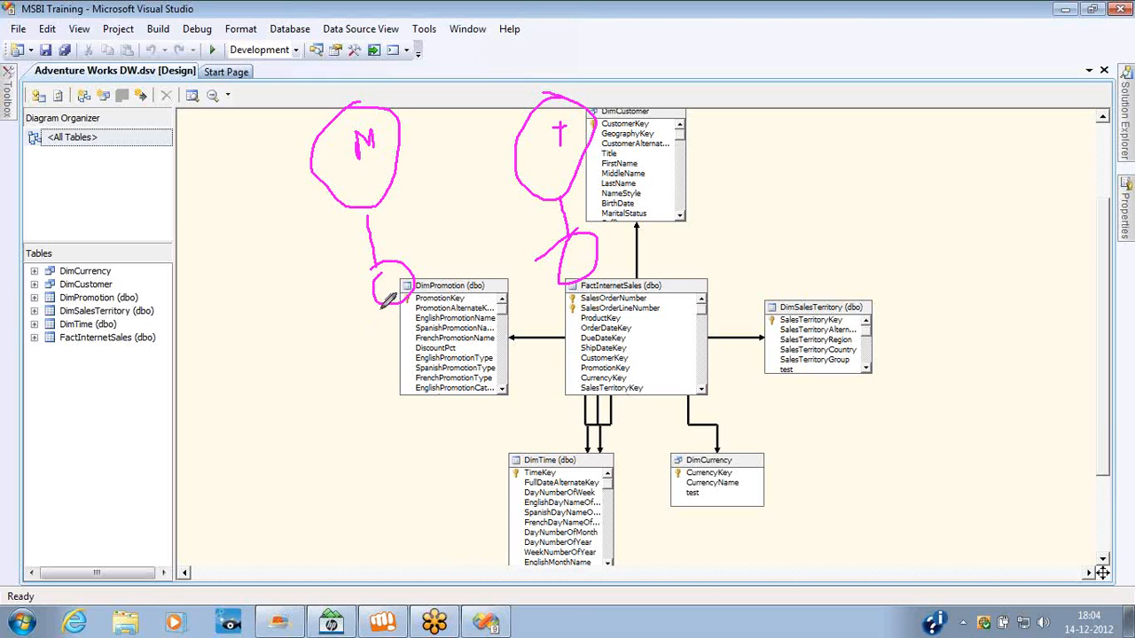
Draw three branch lines fanning out below each of the two small pink circles.
drag(390, 301, 298, 385)
drag(396, 298, 420, 355)
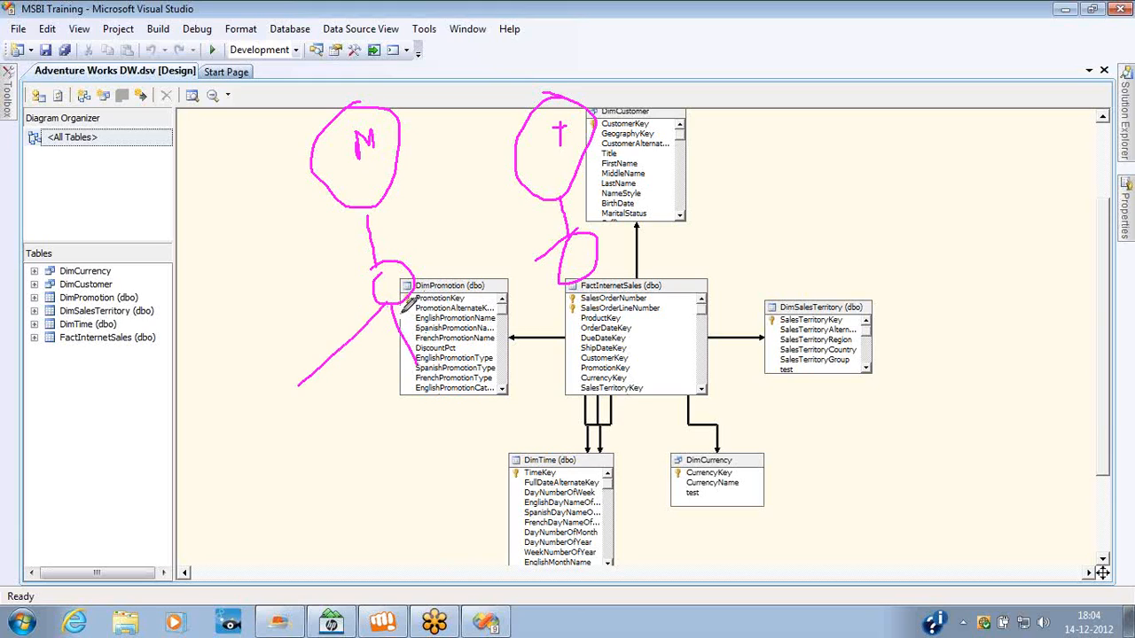
drag(395, 304, 493, 326)
drag(585, 264, 550, 347)
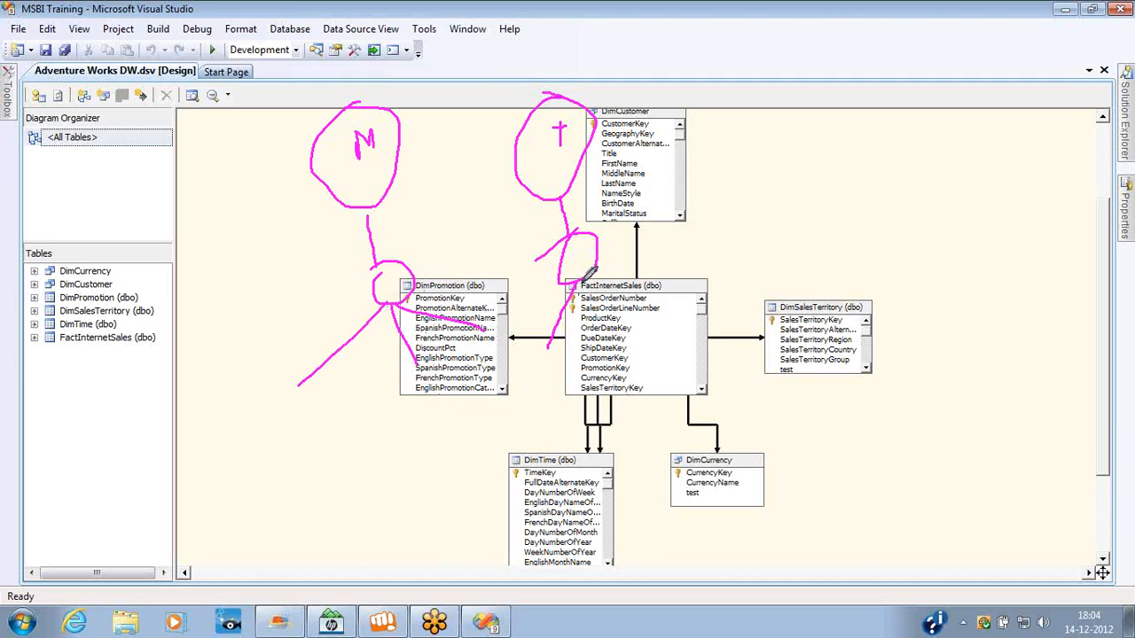
drag(582, 272, 623, 324)
drag(585, 276, 658, 307)
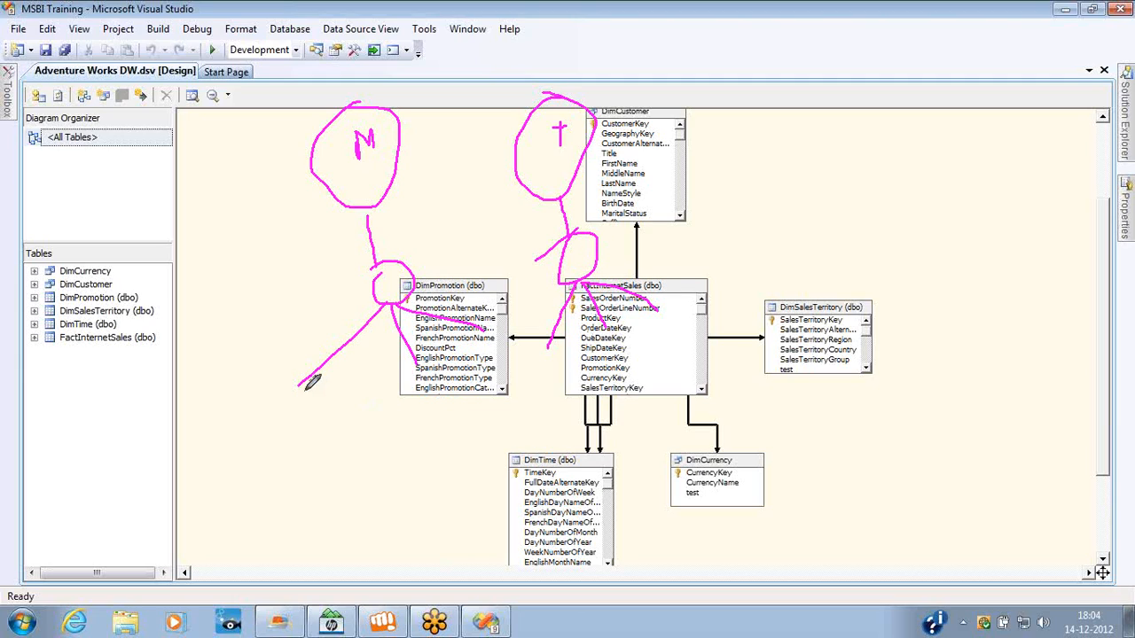
Join the branches under M to an oval labelled H, and the branches under T to a second labelled oval.
drag(298, 384, 375, 474)
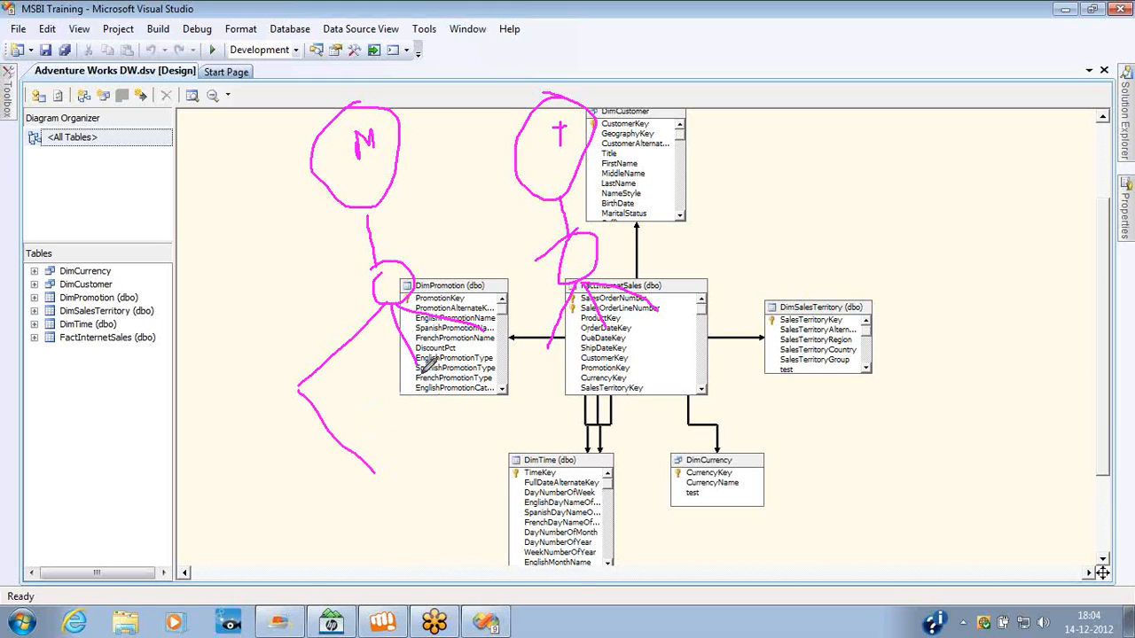
drag(422, 359, 406, 471)
mouse_move(487, 340)
mouse_down()
mouse_move(455, 481)
mouse_move(353, 497)
mouse_move(476, 507)
mouse_move(449, 484)
mouse_move(408, 520)
mouse_move(427, 530)
mouse_up()
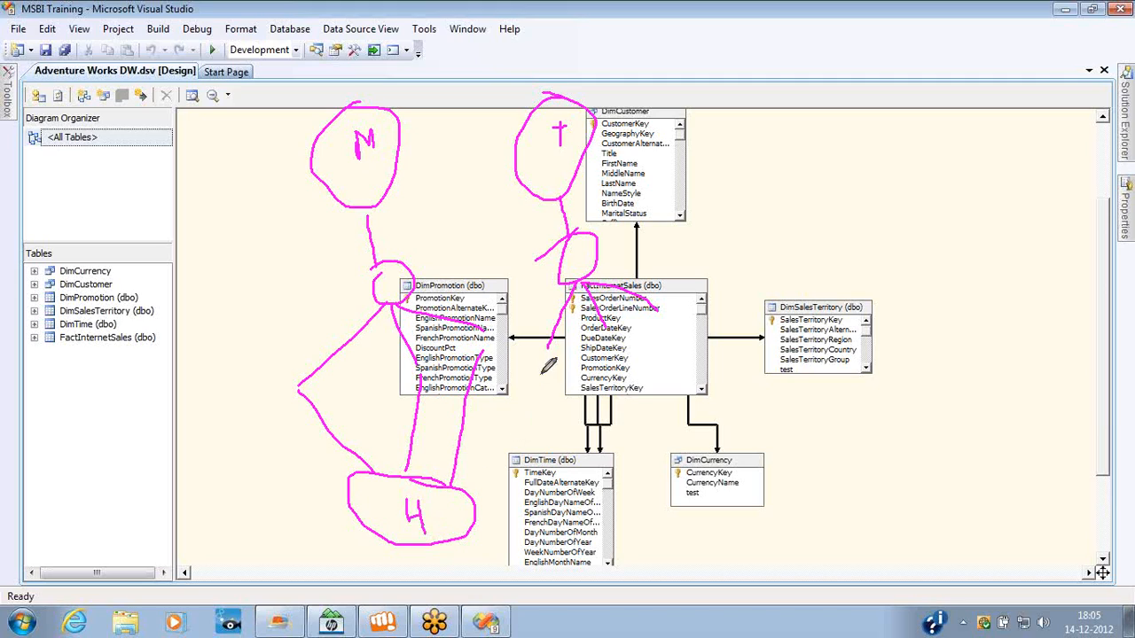
drag(555, 342, 612, 381)
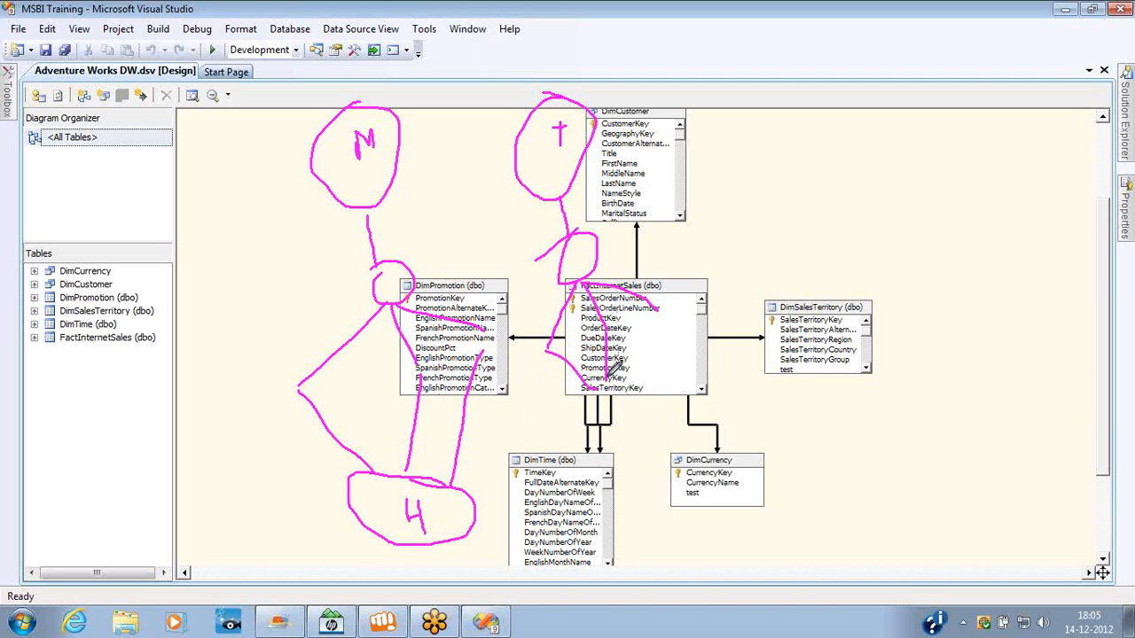
mouse_move(660, 300)
mouse_down()
mouse_move(661, 408)
mouse_move(626, 372)
mouse_move(622, 405)
mouse_move(644, 410)
mouse_up()
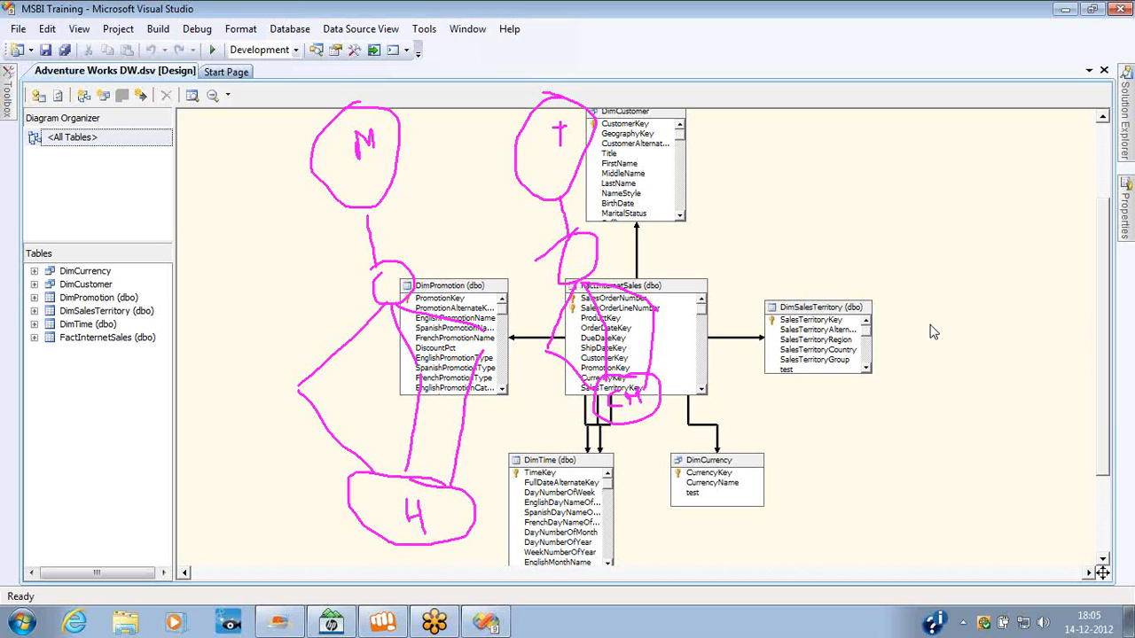
Change the annotation pen color to Green and clear the pink drawings from the screen.
right_click(936, 363)
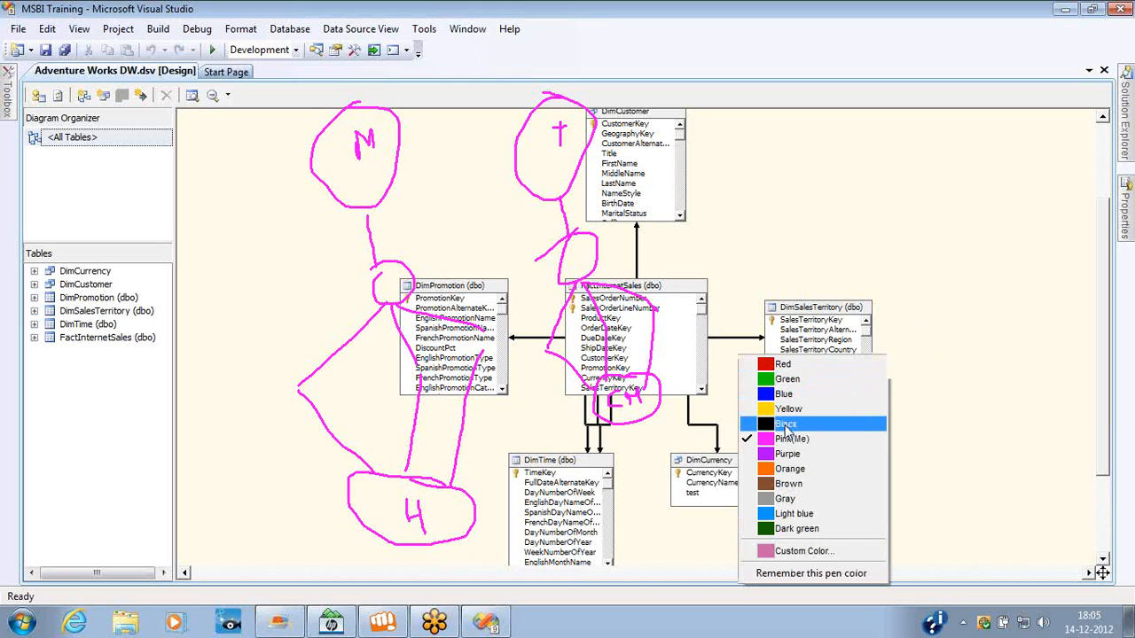
click(784, 378)
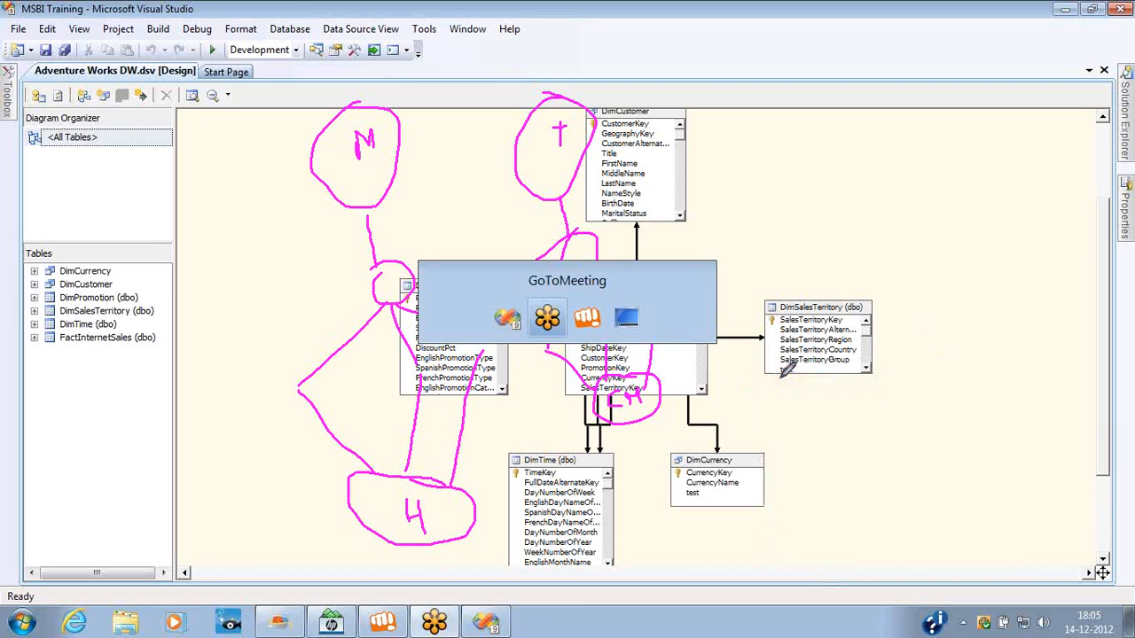
key(alt+Tab)
key(alt+Tab)
key(alt+Tab)
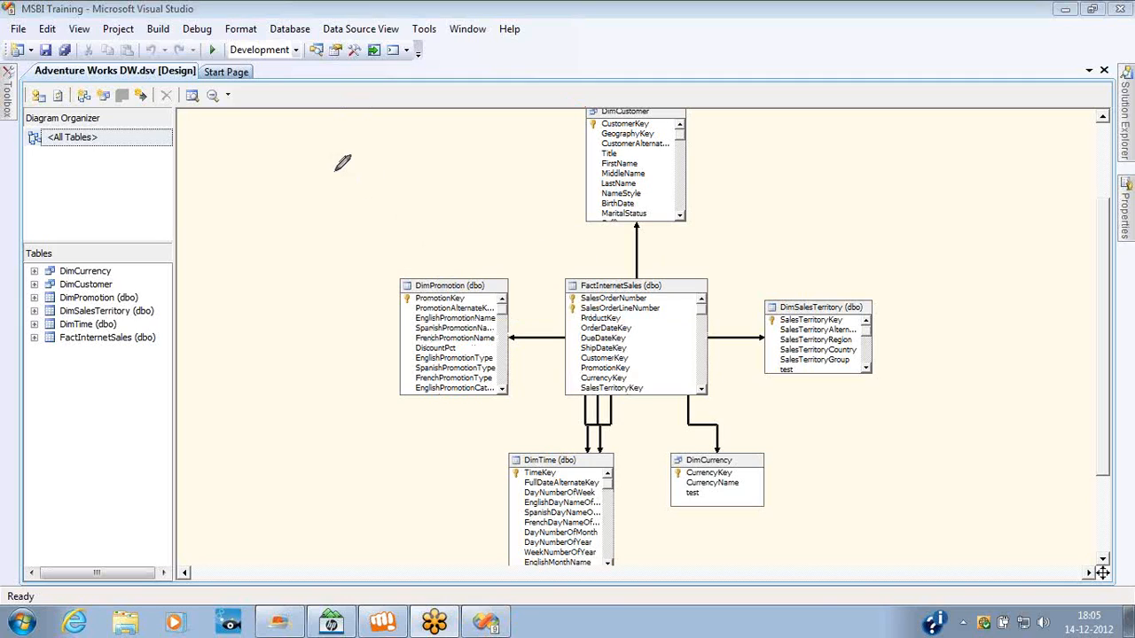
Draw a green box labelled D and a second labelled box over DimCustomer, linked by a double-headed arrow.
mouse_move(337, 168)
mouse_down()
mouse_move(352, 268)
mouse_move(455, 223)
mouse_move(370, 156)
mouse_move(326, 179)
mouse_move(375, 207)
mouse_up()
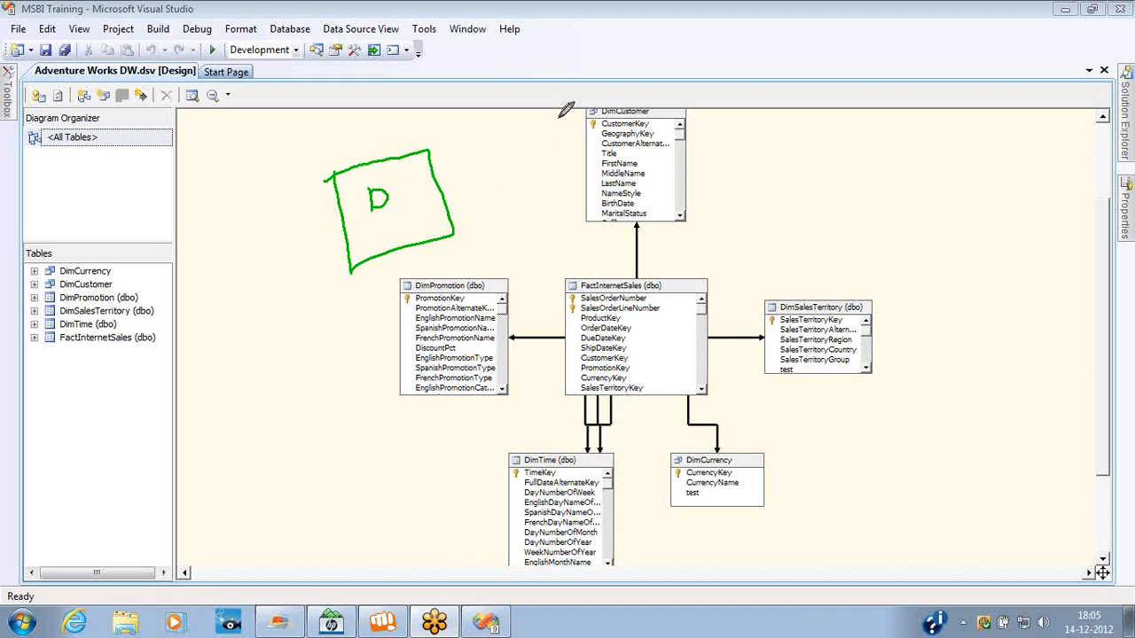
mouse_move(559, 116)
mouse_down()
mouse_move(567, 202)
mouse_move(674, 80)
mouse_move(554, 117)
mouse_move(612, 137)
mouse_up()
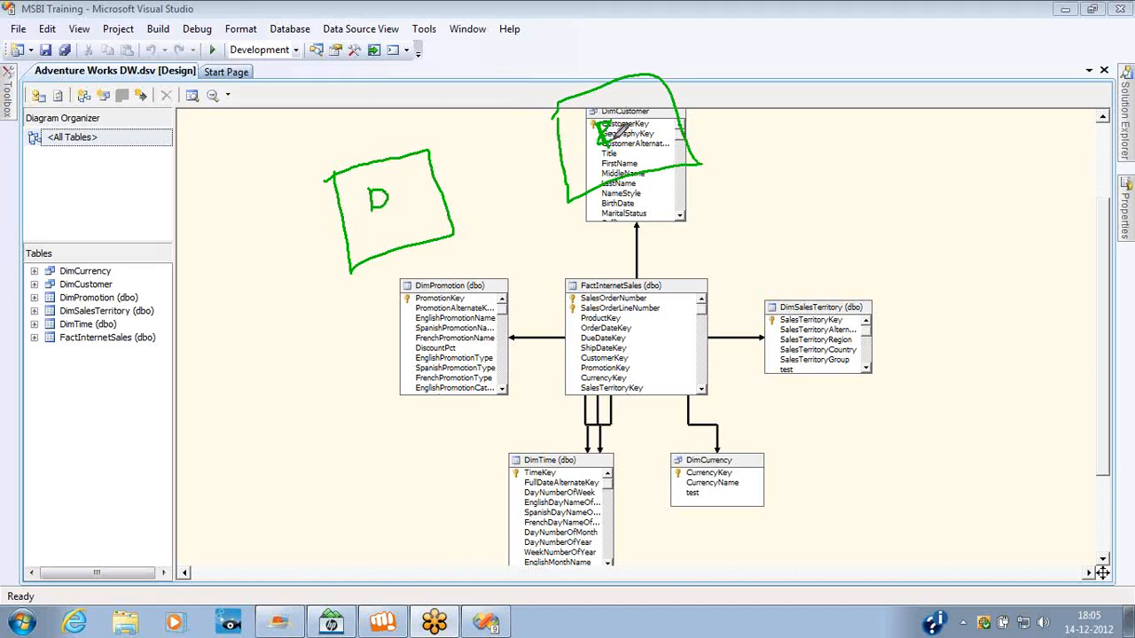
mouse_move(447, 189)
mouse_down()
mouse_move(565, 156)
mouse_move(548, 174)
mouse_up()
mouse_move(462, 175)
mouse_down()
mouse_move(444, 189)
mouse_move(468, 204)
mouse_up()
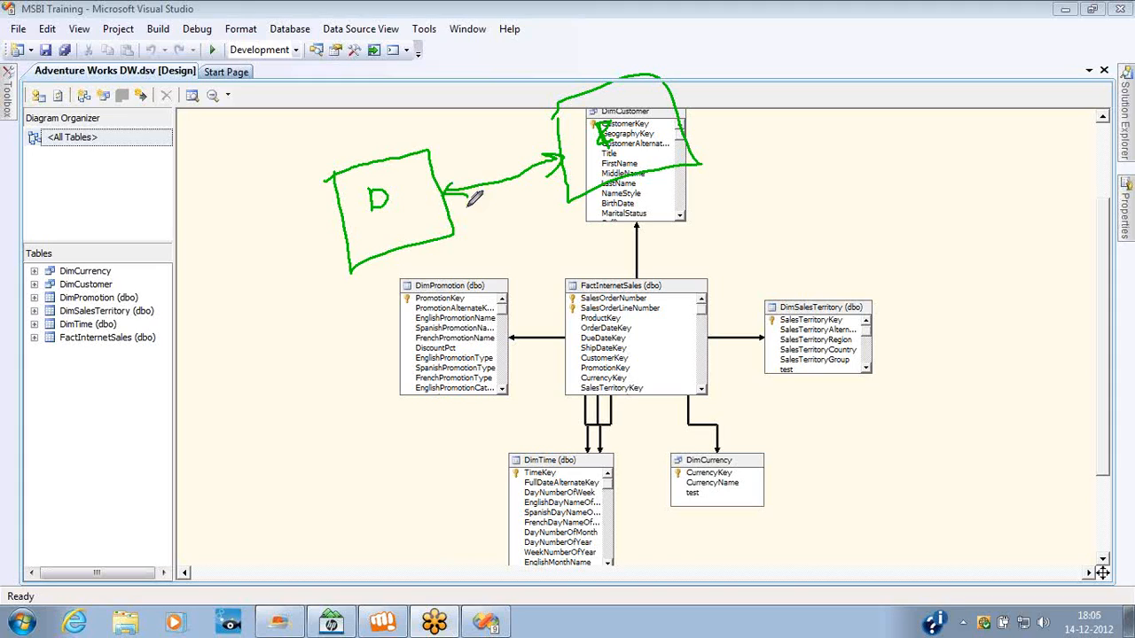
Draw a small green box below DimPromotion and another beside FactInternetSales, joined by a double-headed arrow.
mouse_move(330, 415)
mouse_down()
mouse_move(331, 436)
mouse_move(419, 449)
mouse_move(416, 419)
mouse_move(310, 423)
mouse_up()
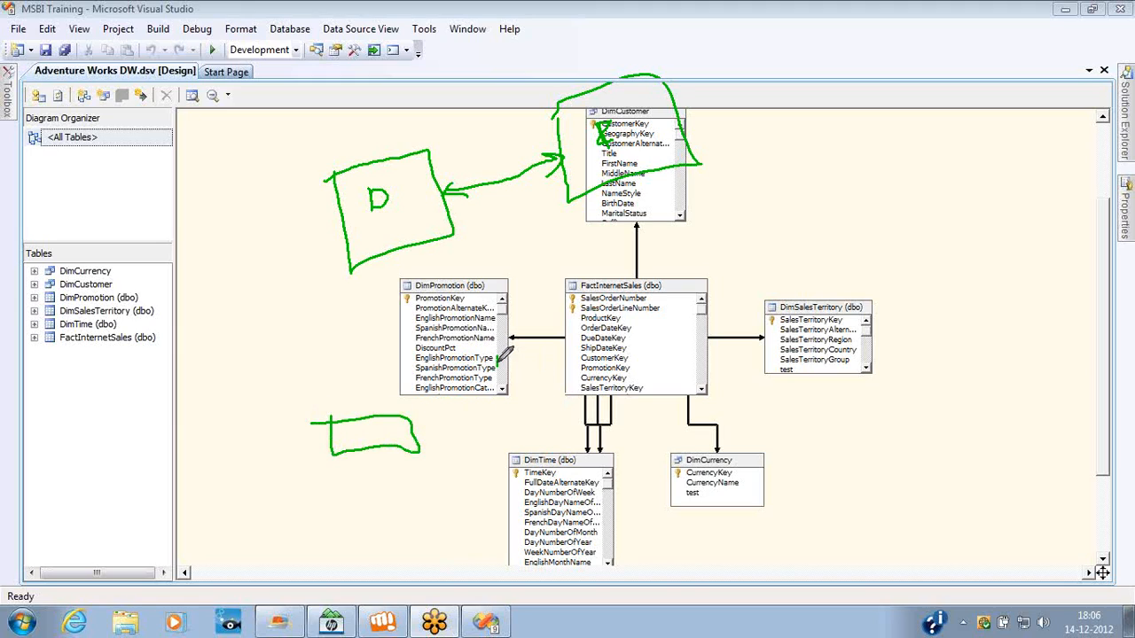
mouse_move(498, 361)
mouse_down()
mouse_move(589, 367)
mouse_move(532, 330)
mouse_move(500, 346)
mouse_move(475, 417)
mouse_move(431, 408)
mouse_move(462, 424)
mouse_up()
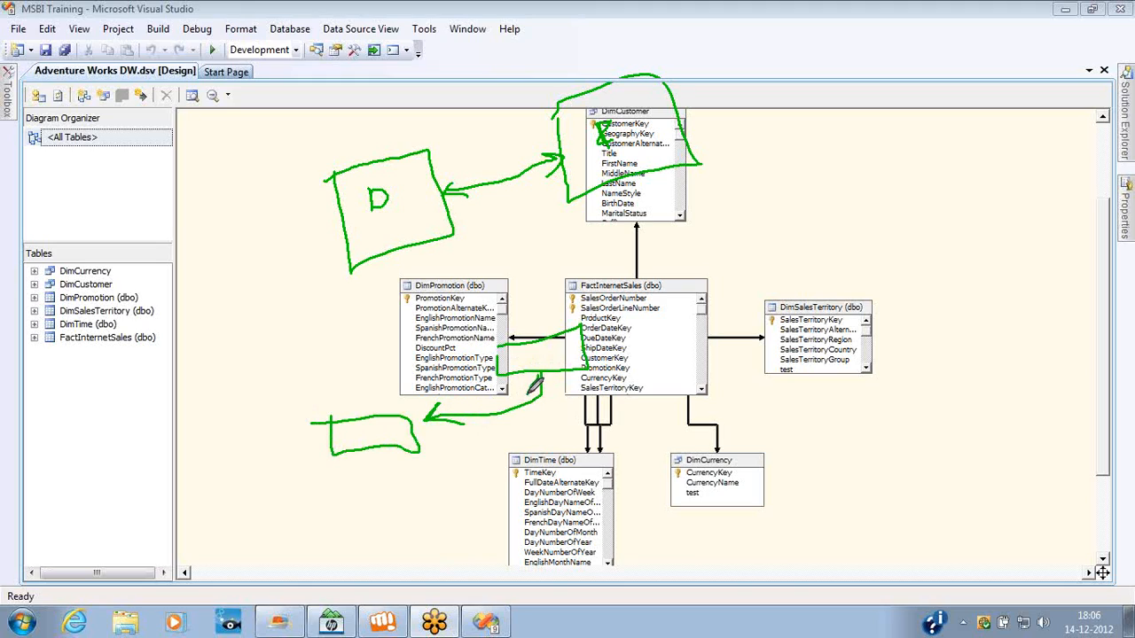
mouse_move(532, 386)
mouse_down()
mouse_move(539, 376)
mouse_move(547, 387)
mouse_up()
Draw a second pair of green boxes and cross-link the lower boxes with the upper ones using arrows.
mouse_move(633, 319)
mouse_down()
mouse_move(700, 312)
mouse_move(726, 323)
mouse_move(635, 346)
mouse_move(633, 325)
mouse_up()
mouse_move(346, 483)
mouse_down()
mouse_move(348, 500)
mouse_move(443, 503)
mouse_move(390, 484)
mouse_move(439, 493)
mouse_move(449, 479)
mouse_move(630, 446)
mouse_move(646, 364)
mouse_move(675, 351)
mouse_up()
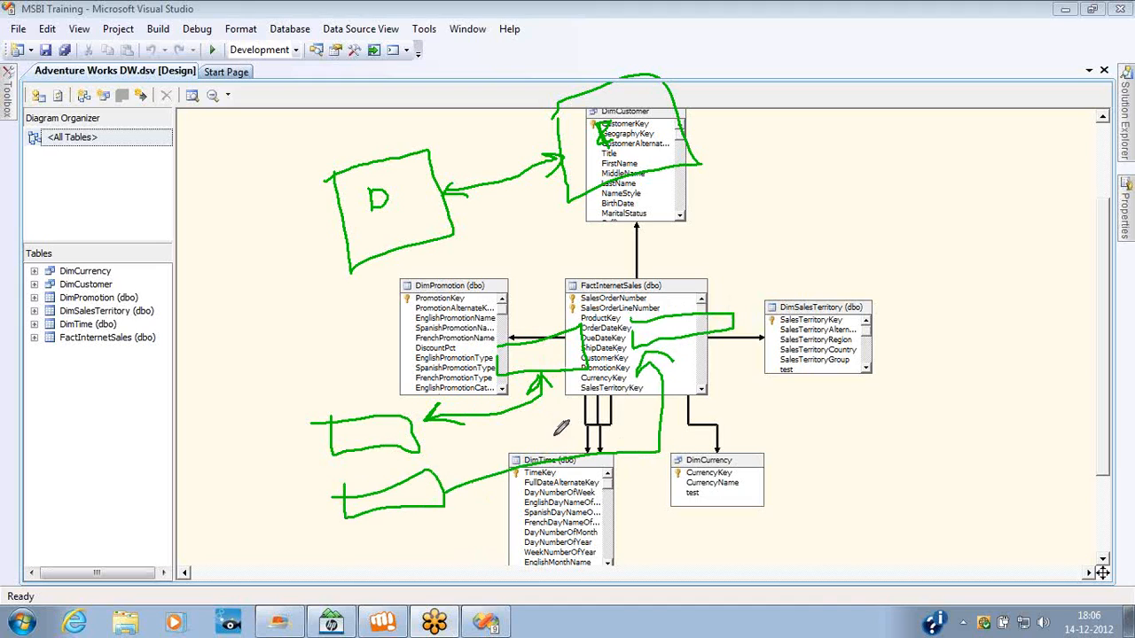
mouse_move(557, 370)
mouse_down()
mouse_move(558, 405)
mouse_move(453, 480)
mouse_up()
mouse_move(455, 458)
mouse_down()
mouse_move(453, 479)
mouse_move(505, 461)
mouse_up()
mouse_move(420, 439)
mouse_down()
mouse_move(674, 362)
mouse_move(681, 312)
mouse_move(654, 344)
mouse_up()
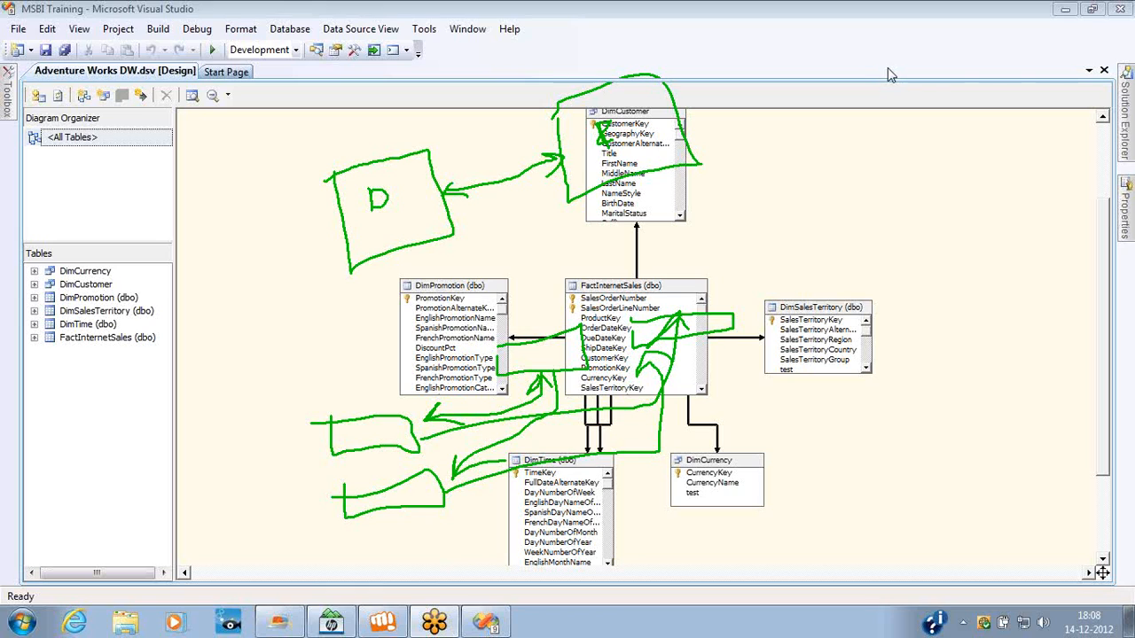
Clear the green annotations and return to the Adventure Works DW data source view diagram.
key(alt+Tab)
key(alt+Tab)
key(alt+Tab)
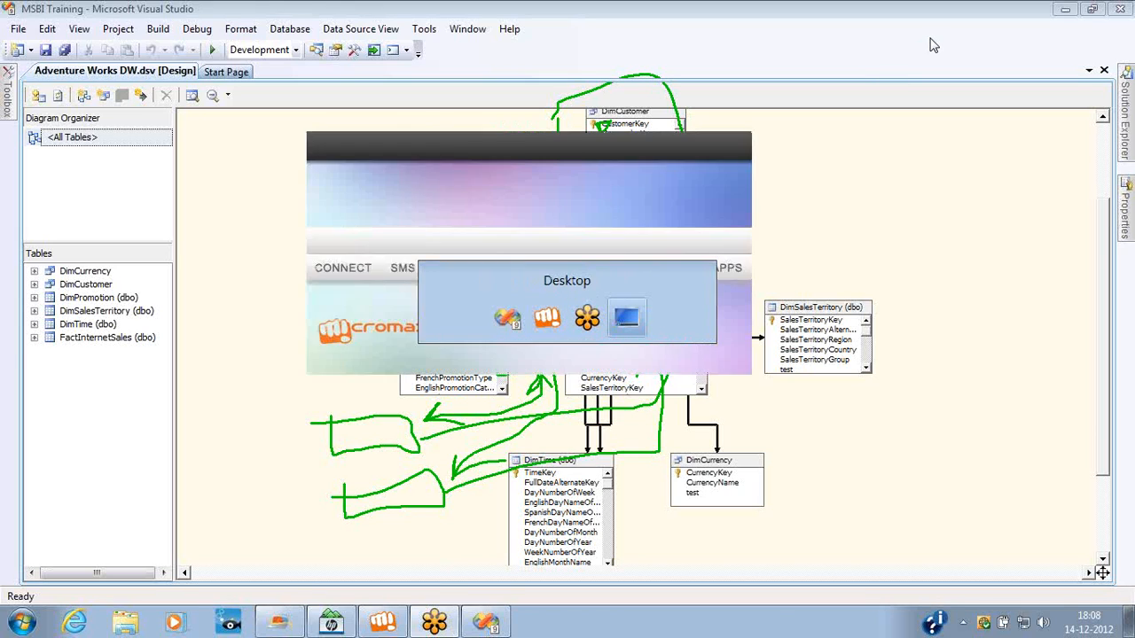
key(alt+Tab)
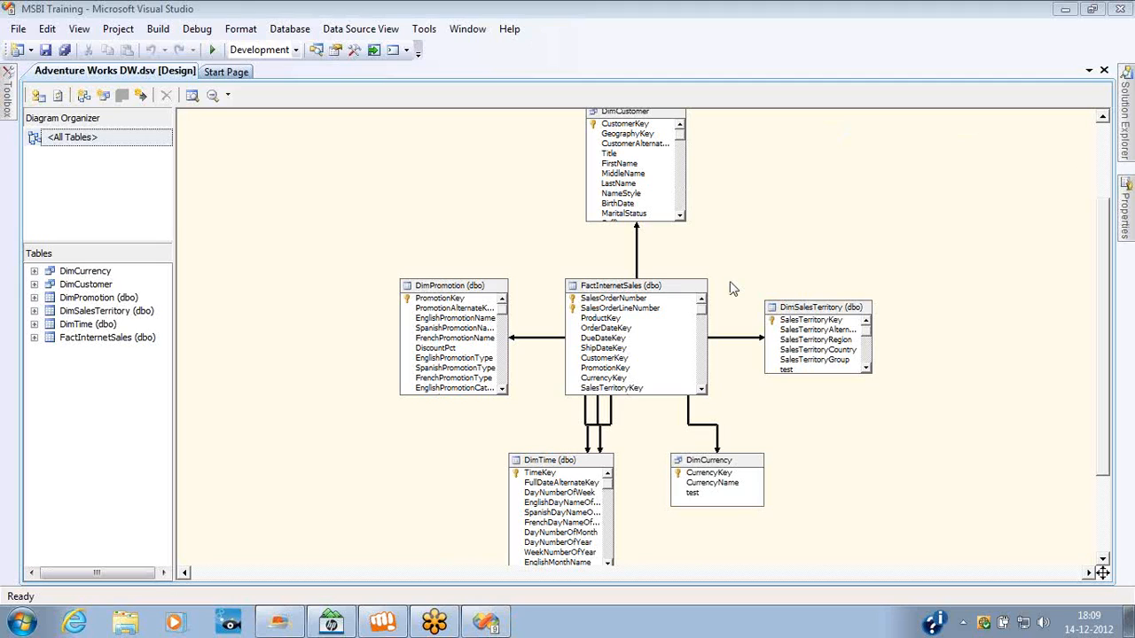
Review the MSBI Training project's data sources and data source views in Solution Explorer, and return to the DimCustomer table in the diagram.
click(316, 51)
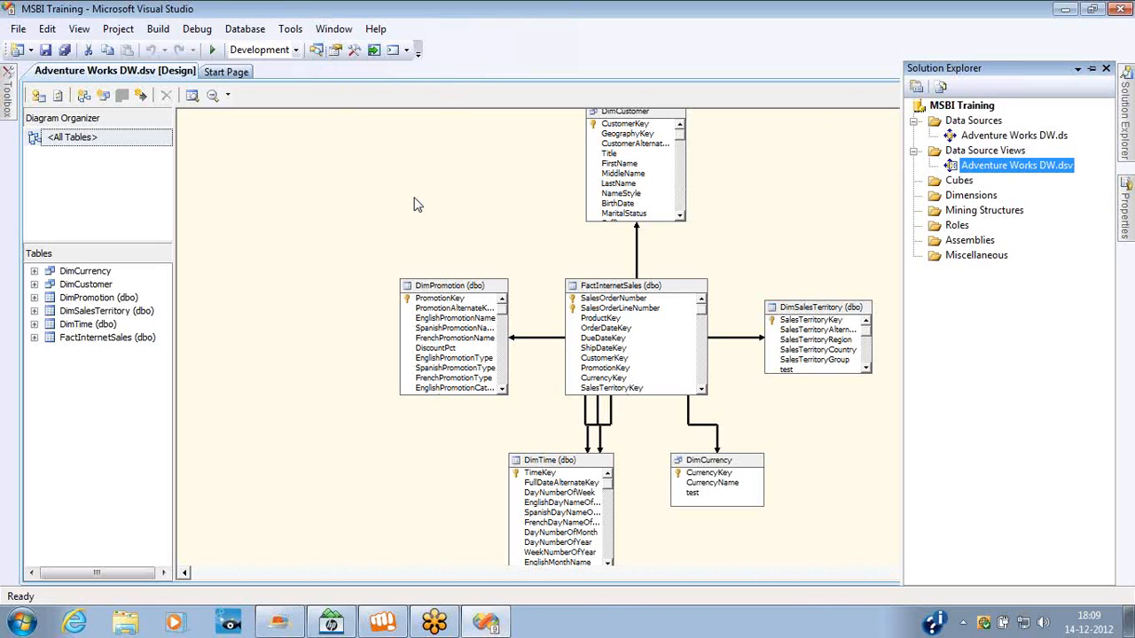
click(470, 218)
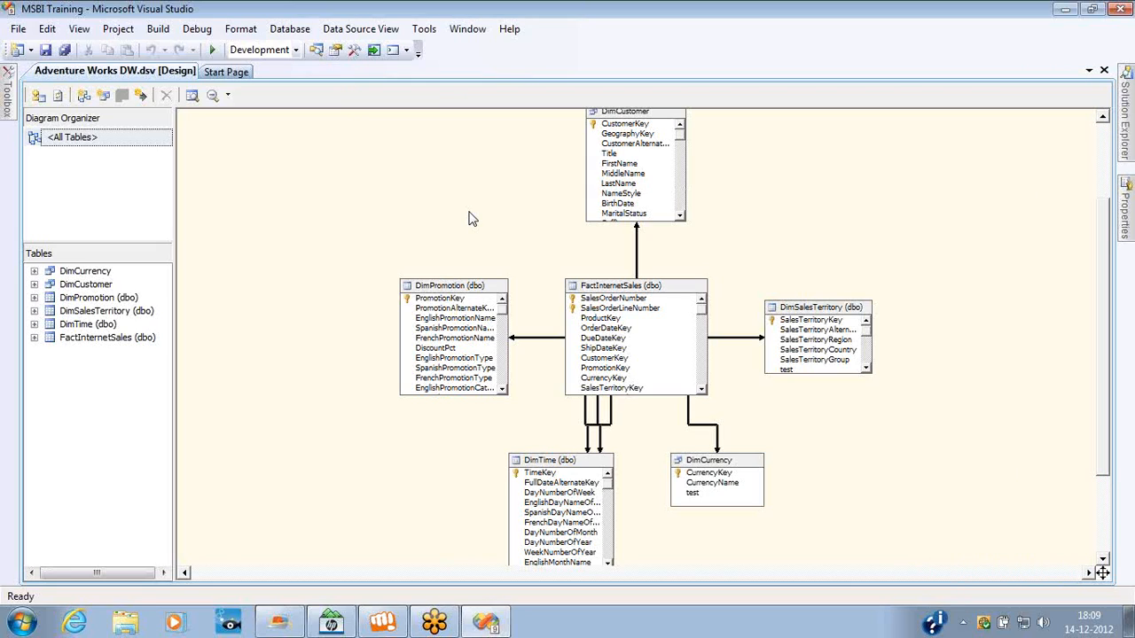
click(654, 165)
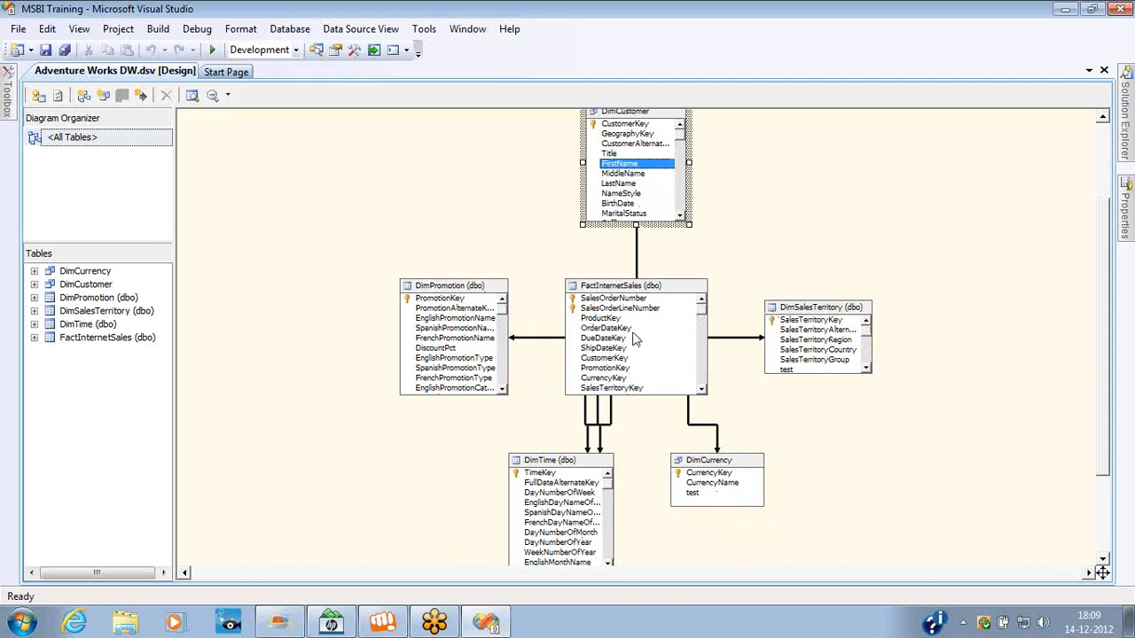
Add the DimProduct (dbo) table to the Adventure Works DW data source view and automatically arrange the diagram's tables.
click(768, 177)
right_click(768, 175)
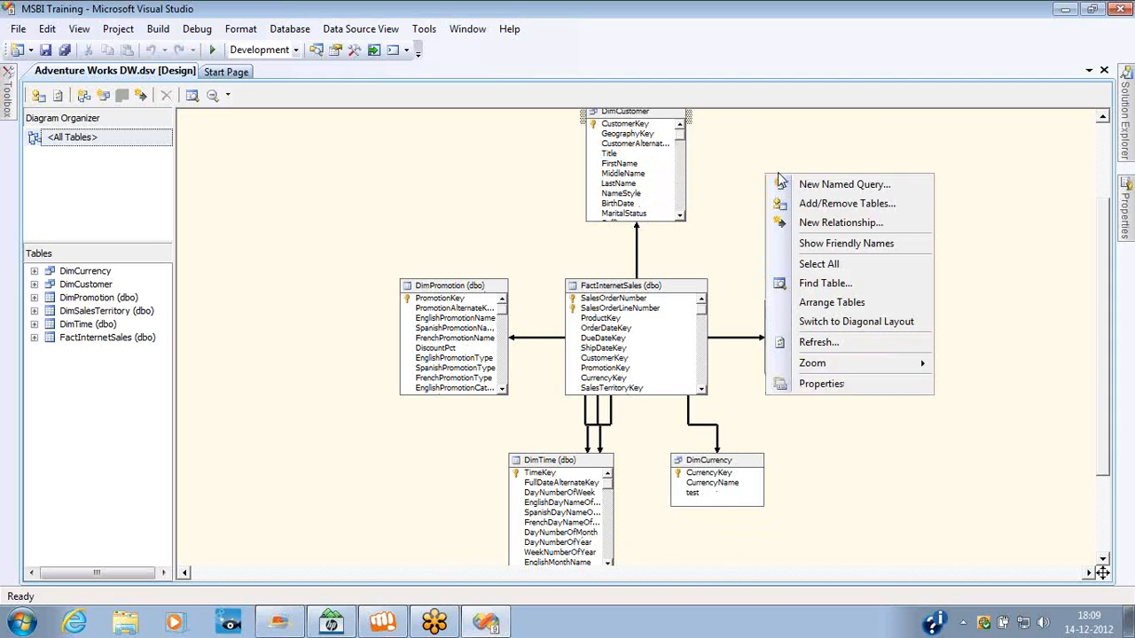
click(813, 206)
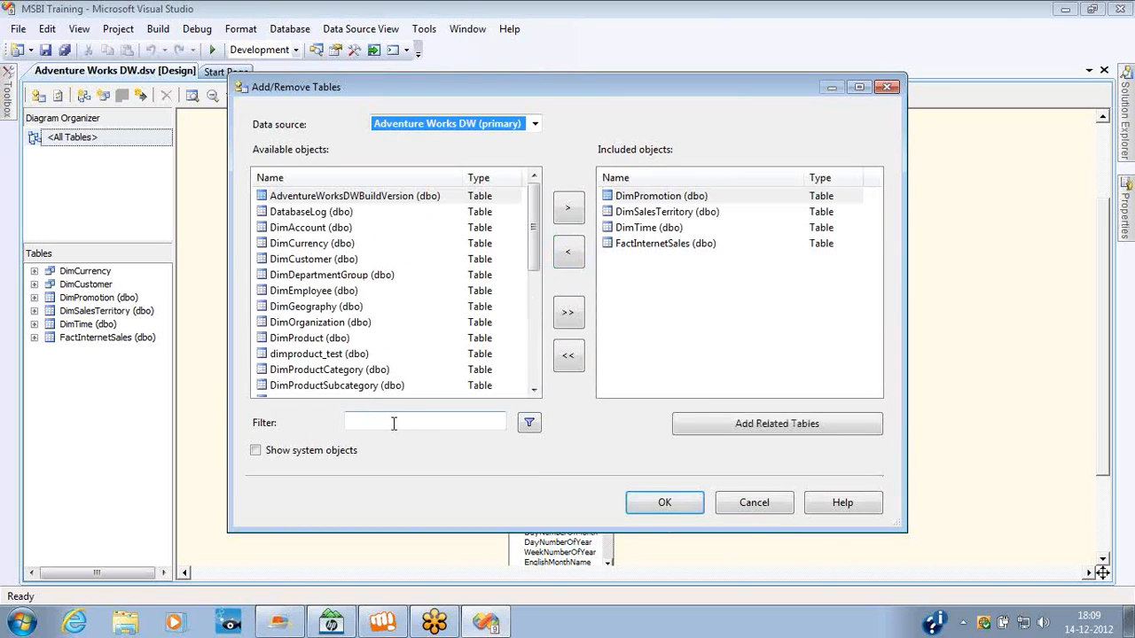
click(393, 423)
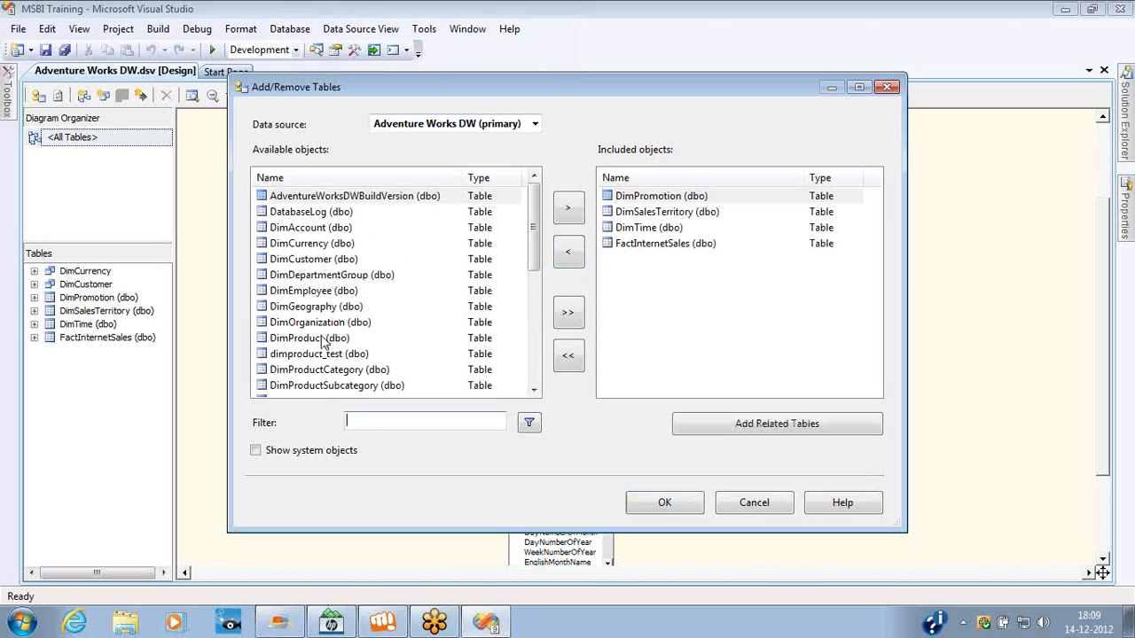
click(321, 338)
double_click(321, 338)
click(661, 501)
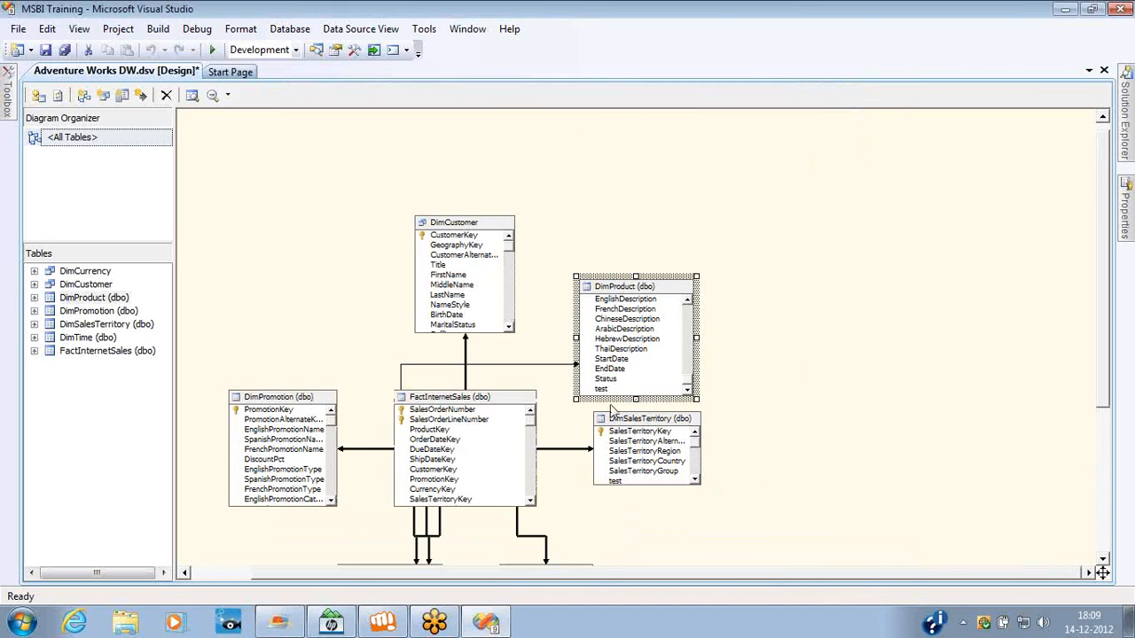
right_click(816, 286)
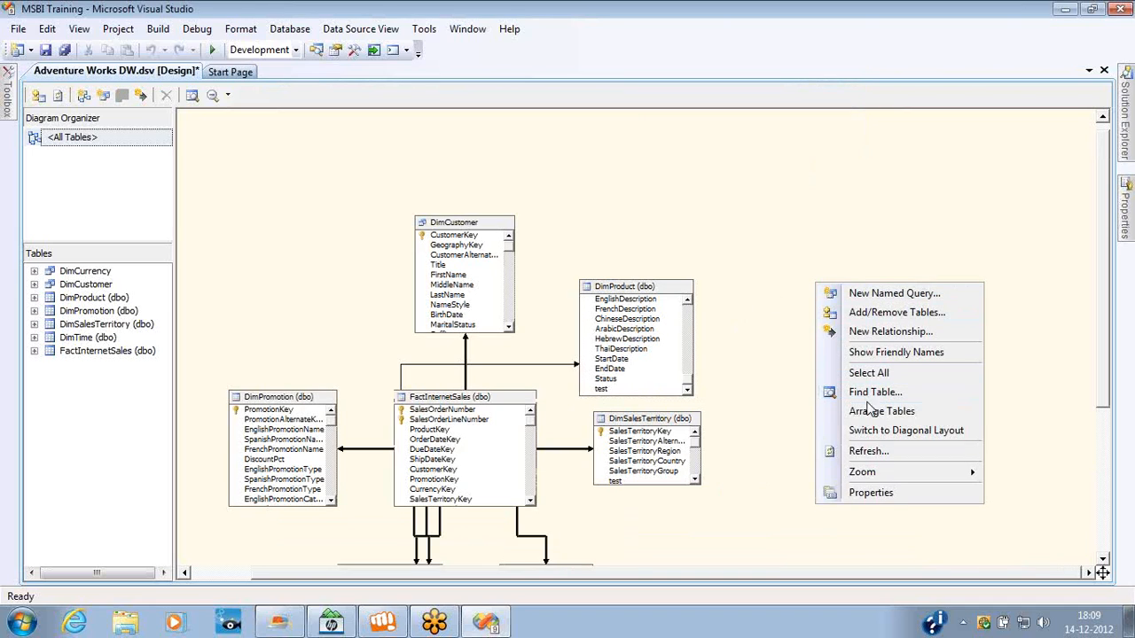
click(871, 411)
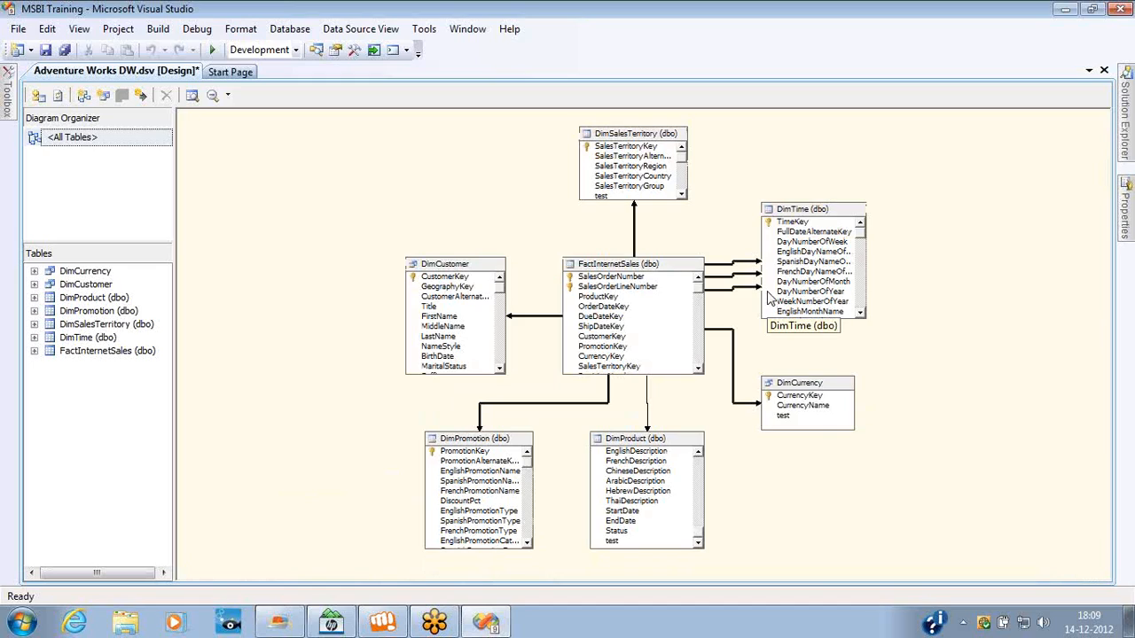
Examine the FactInternetSales fact table and the DimSalesTerritory, DimTime and DimCurrency tables in the diagram.
click(625, 266)
click(618, 132)
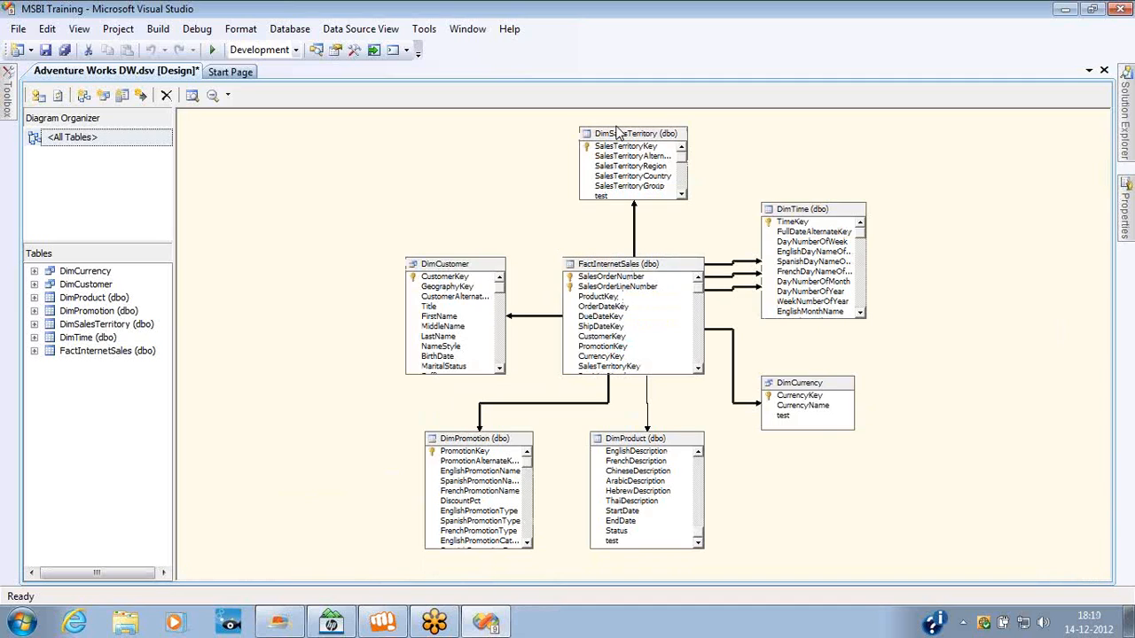
click(825, 212)
click(803, 396)
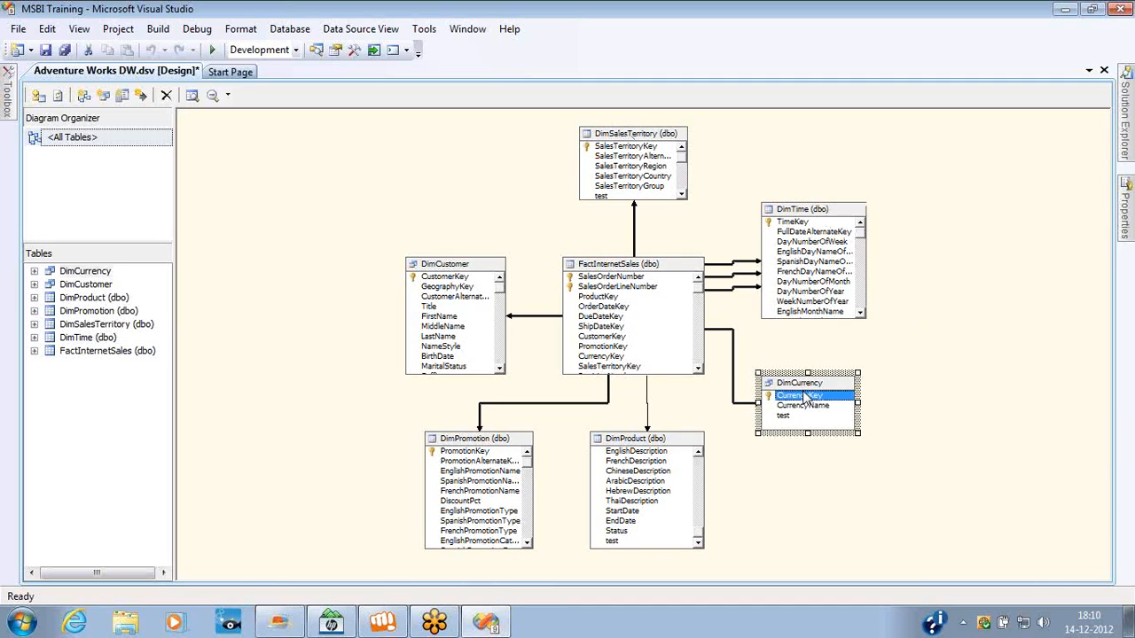
Examine the FactInternetSales table and its related DimProduct, DimPromotion, DimCustomer and DimCurrency tables in the data source view diagram.
click(658, 484)
click(494, 484)
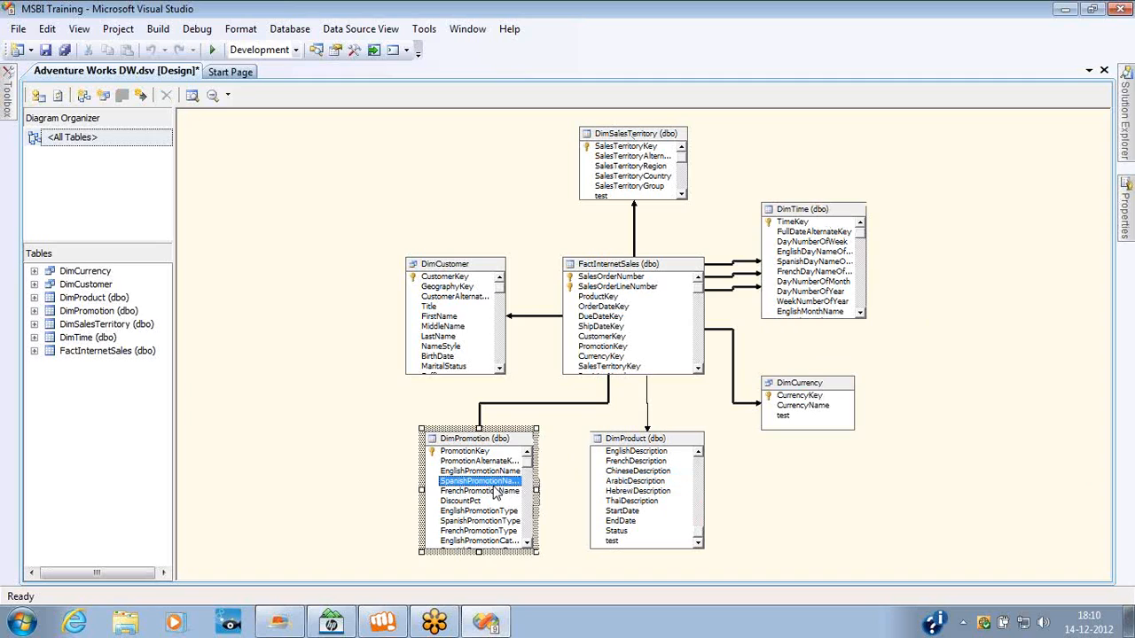
click(452, 317)
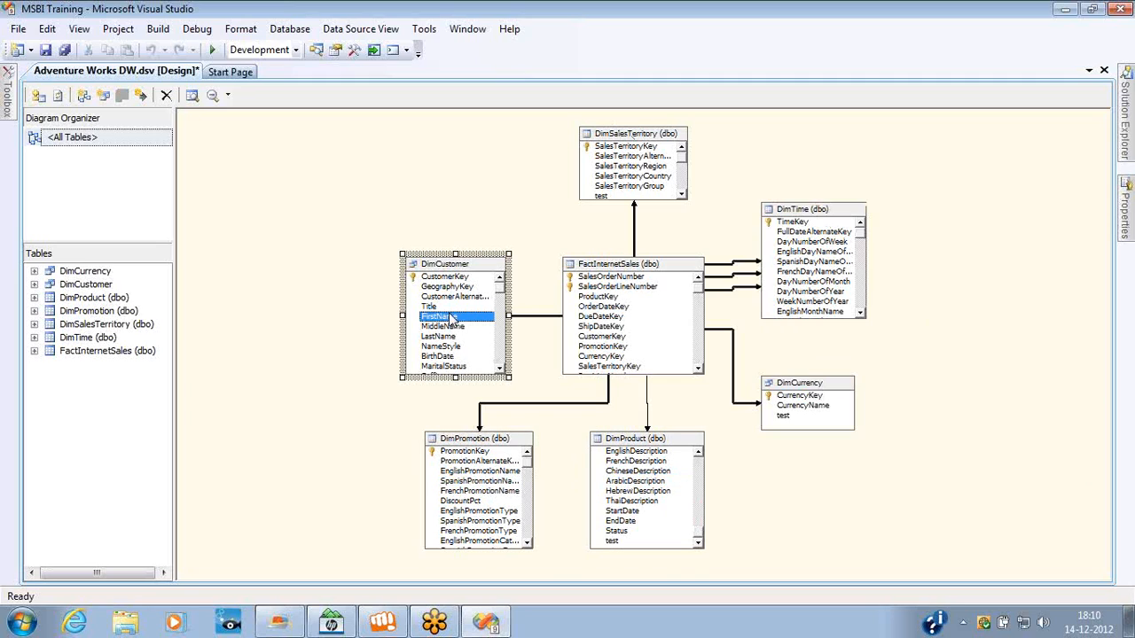
click(619, 266)
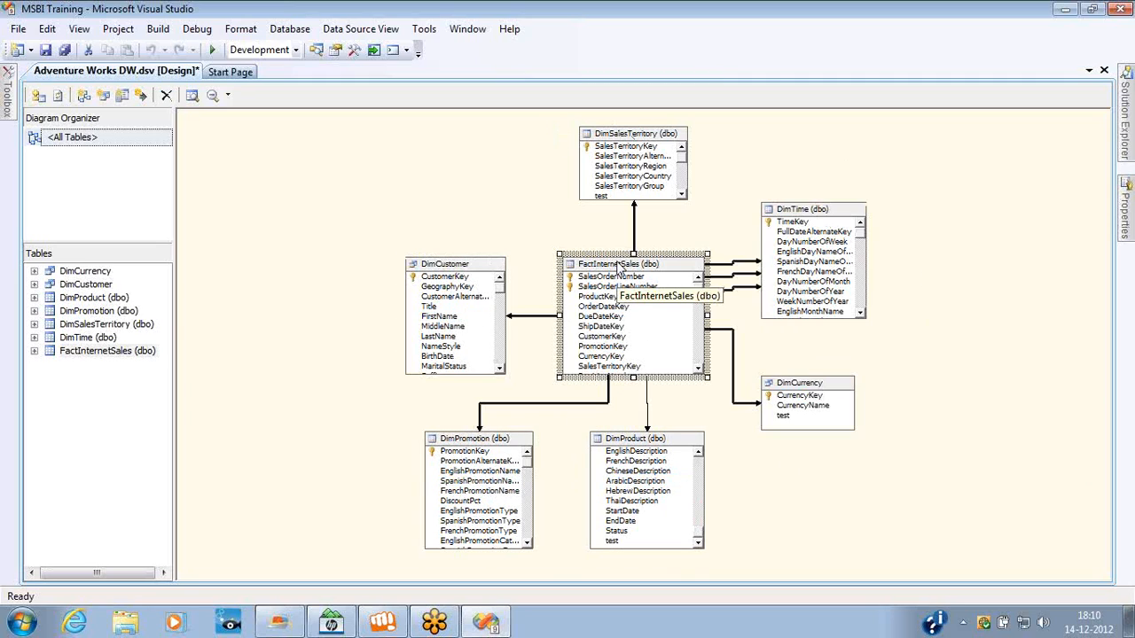
click(318, 50)
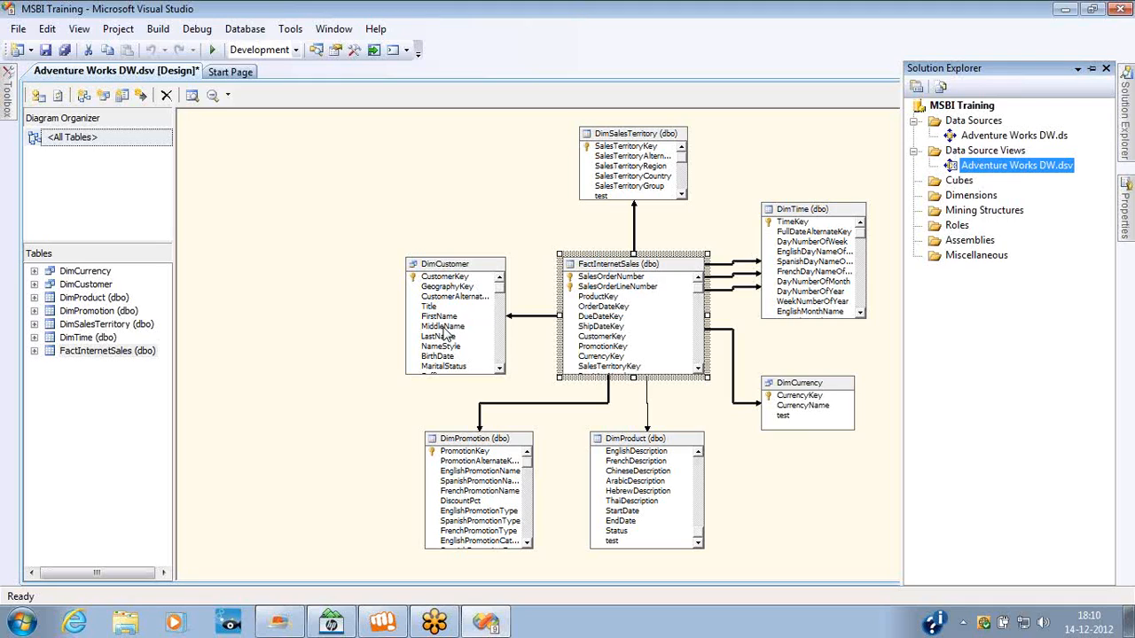
click(798, 408)
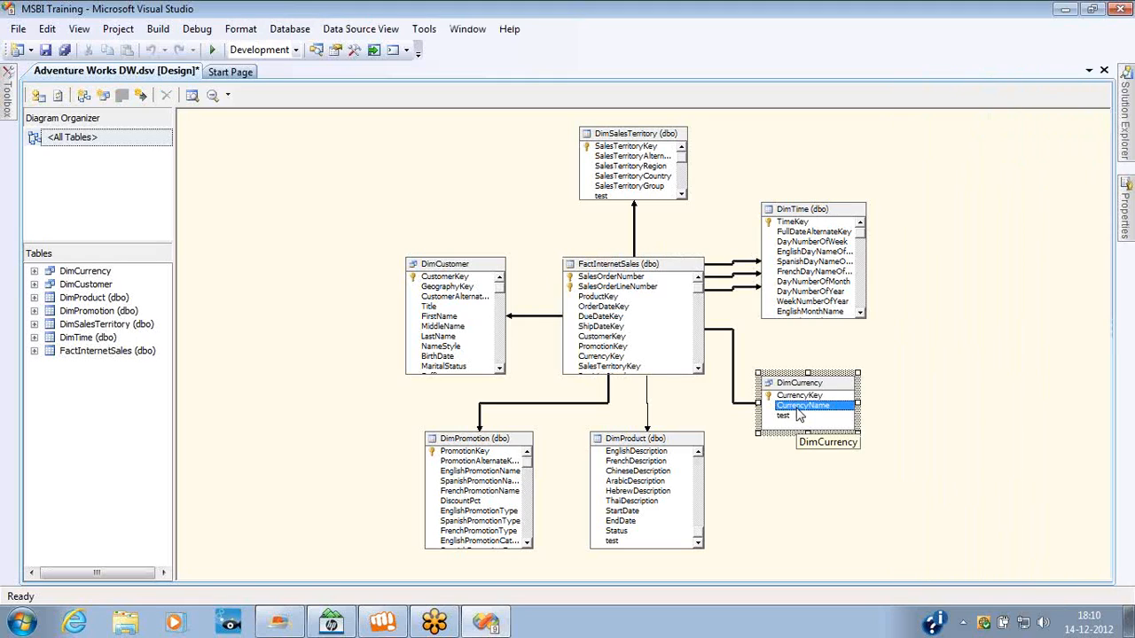
click(596, 328)
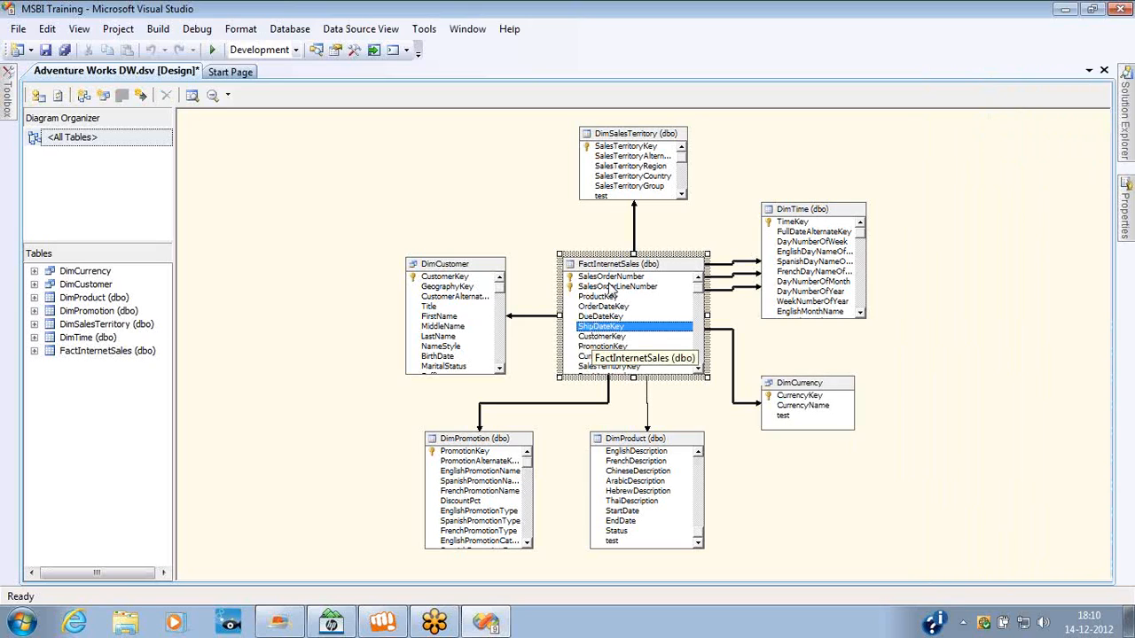
Start a new dimension in the MSBI Training project with the Dimension Wizard and proceed to the creation method choices.
click(326, 59)
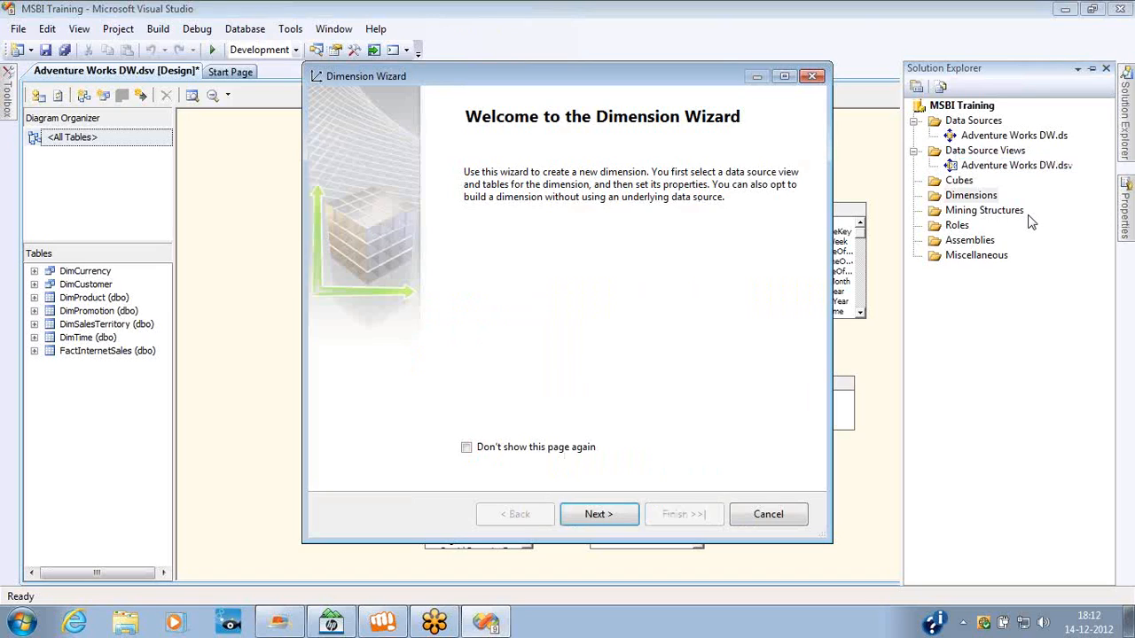
click(622, 521)
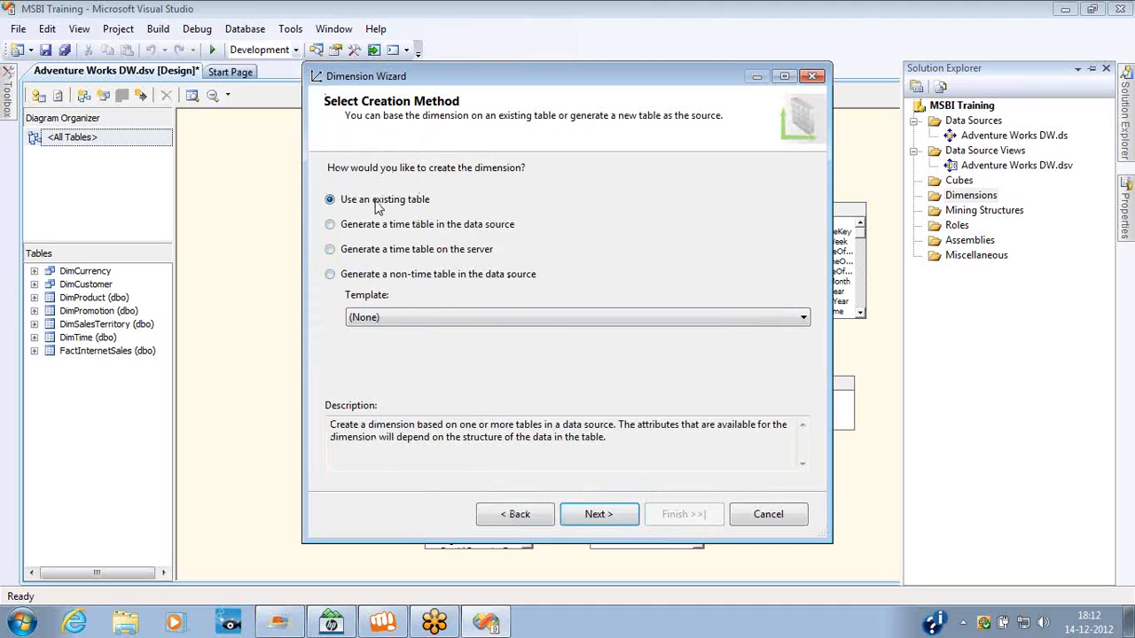
Review the descriptions of the time table and non-time table creation methods and the list of available dimension templates.
click(380, 227)
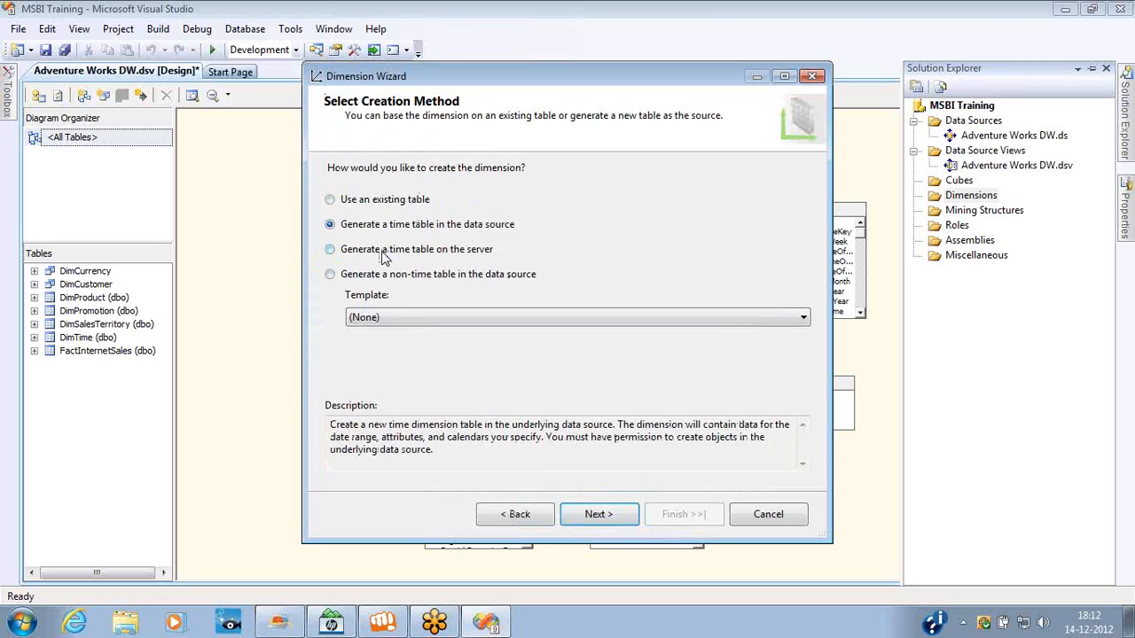
click(384, 253)
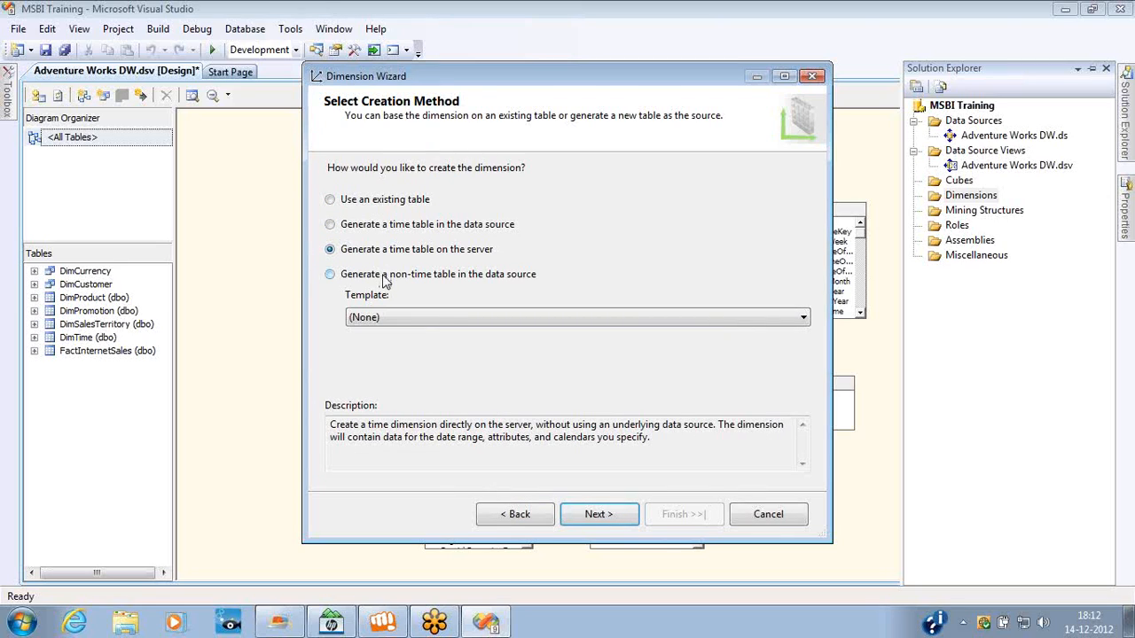
click(384, 278)
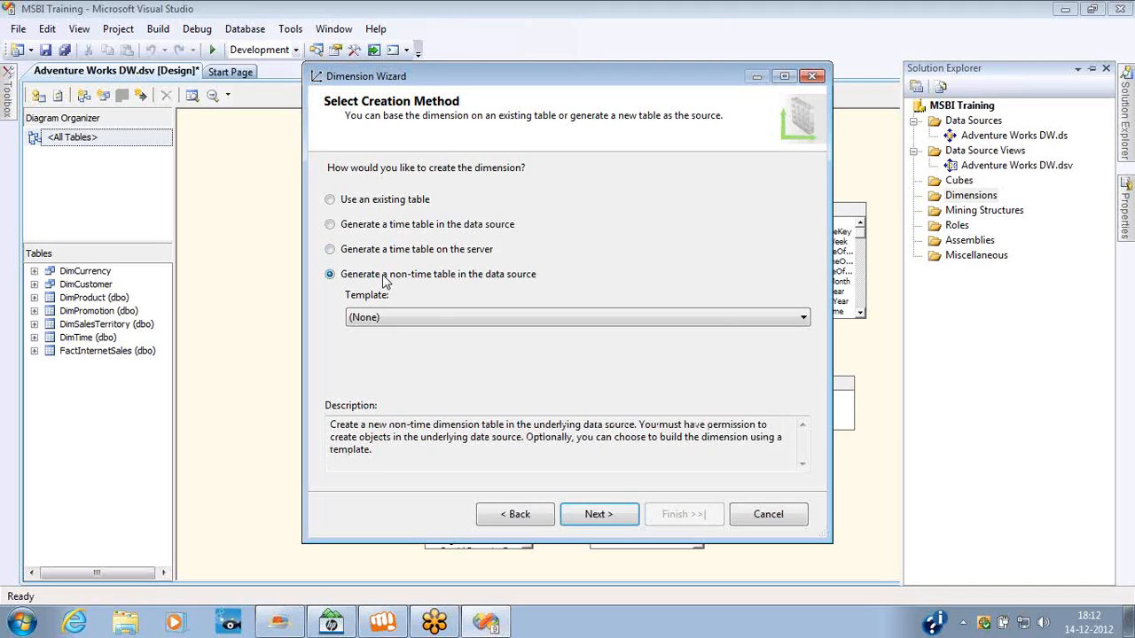
click(404, 317)
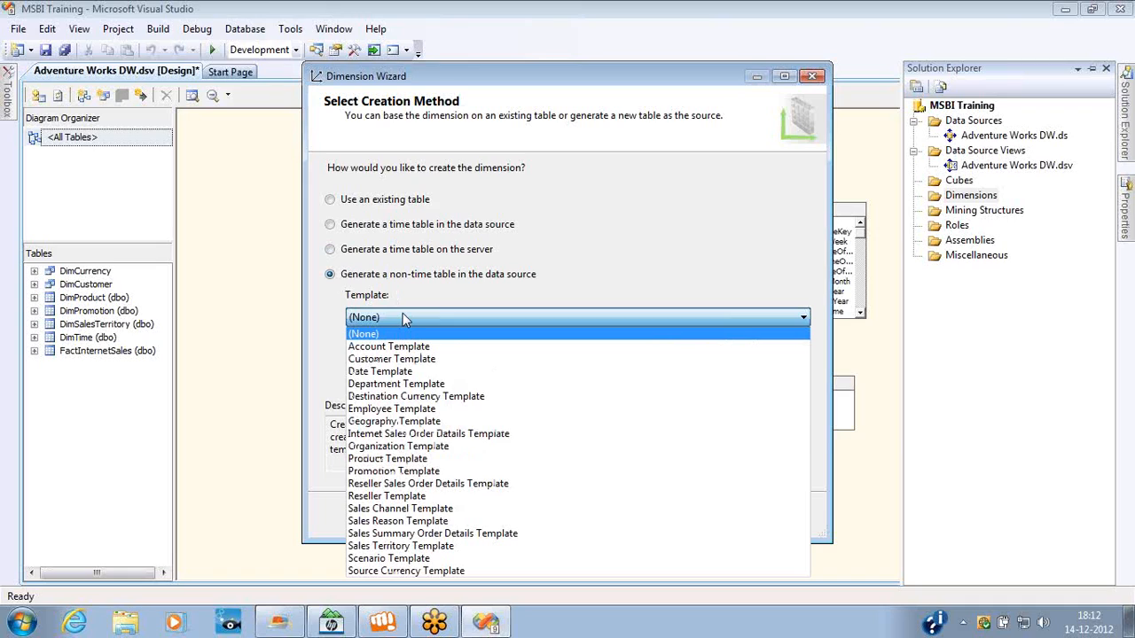
click(403, 317)
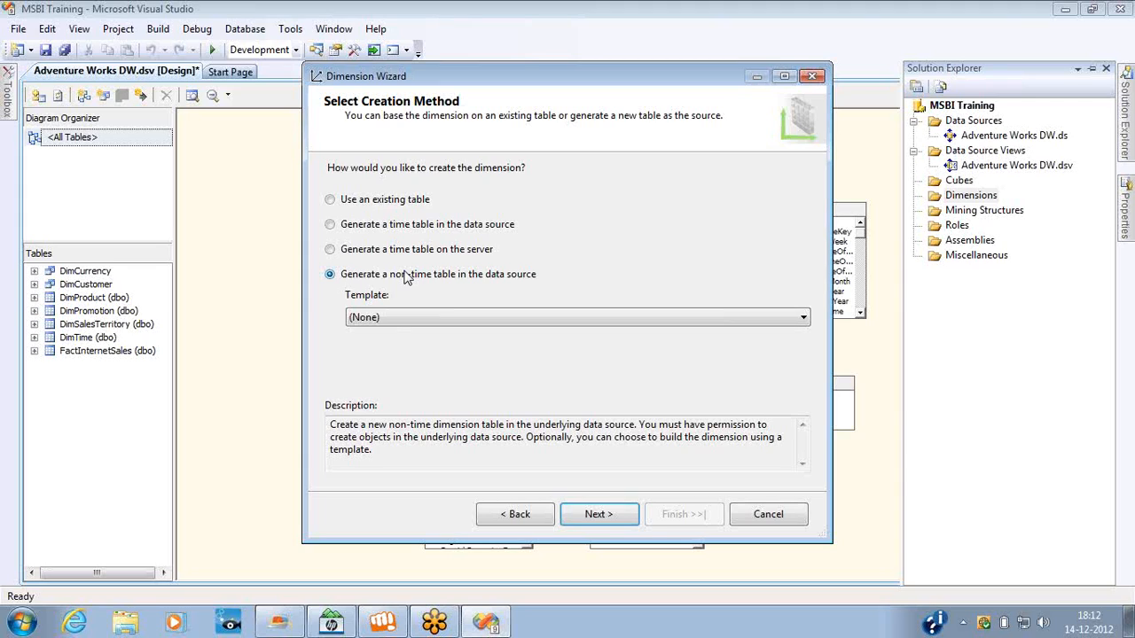
Base the new dimension on an existing table and continue to its source information.
click(349, 203)
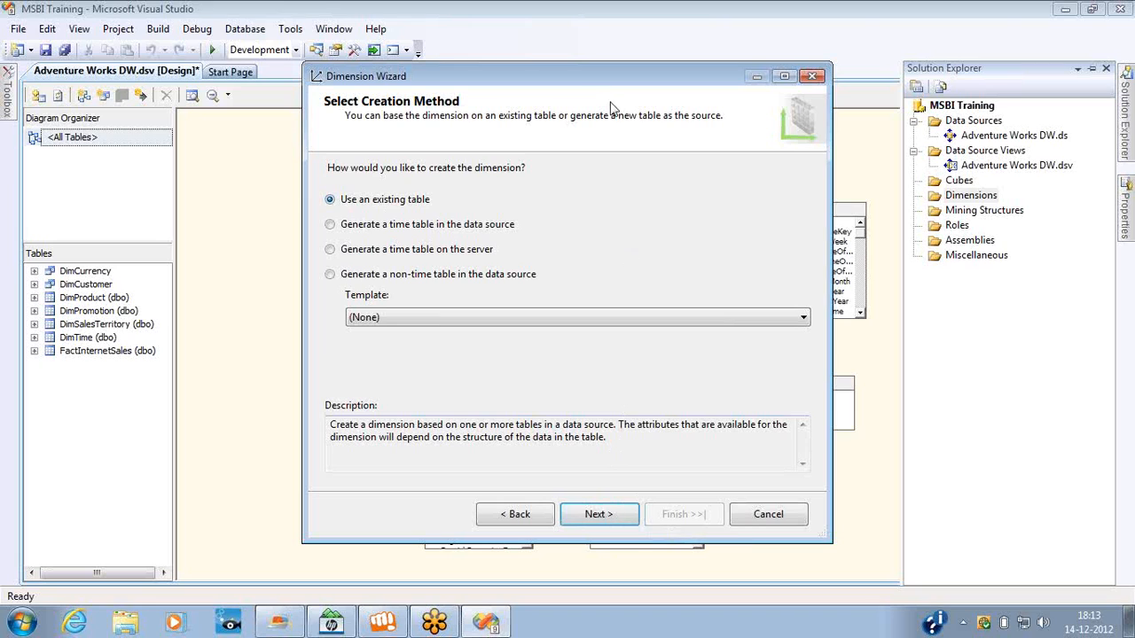
drag(592, 89, 668, 94)
click(671, 518)
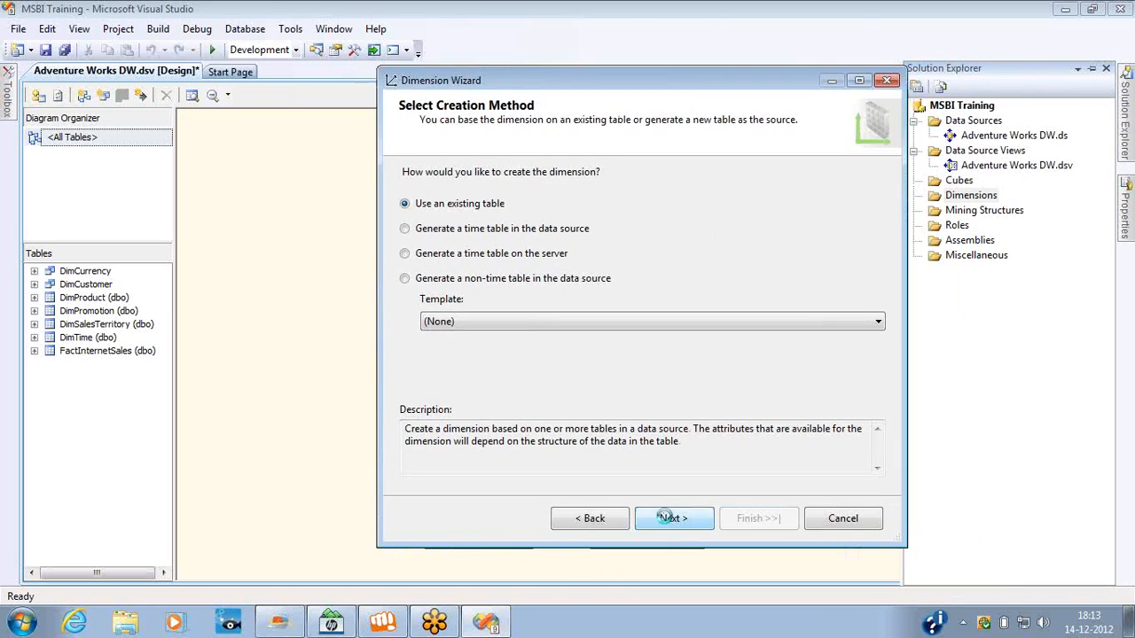
click(585, 519)
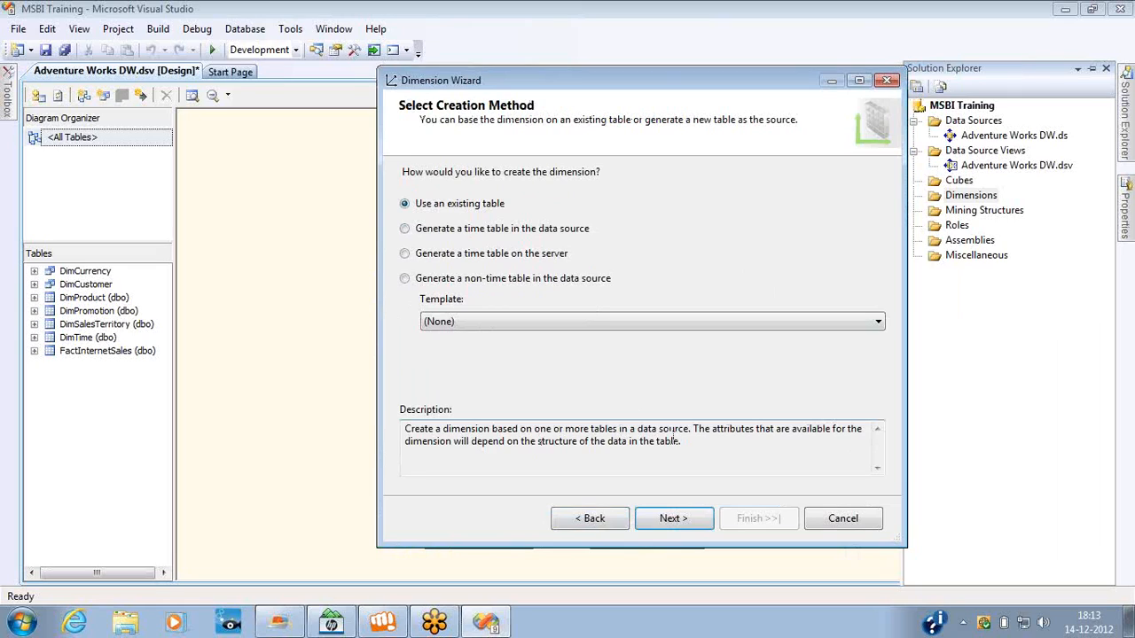
click(674, 523)
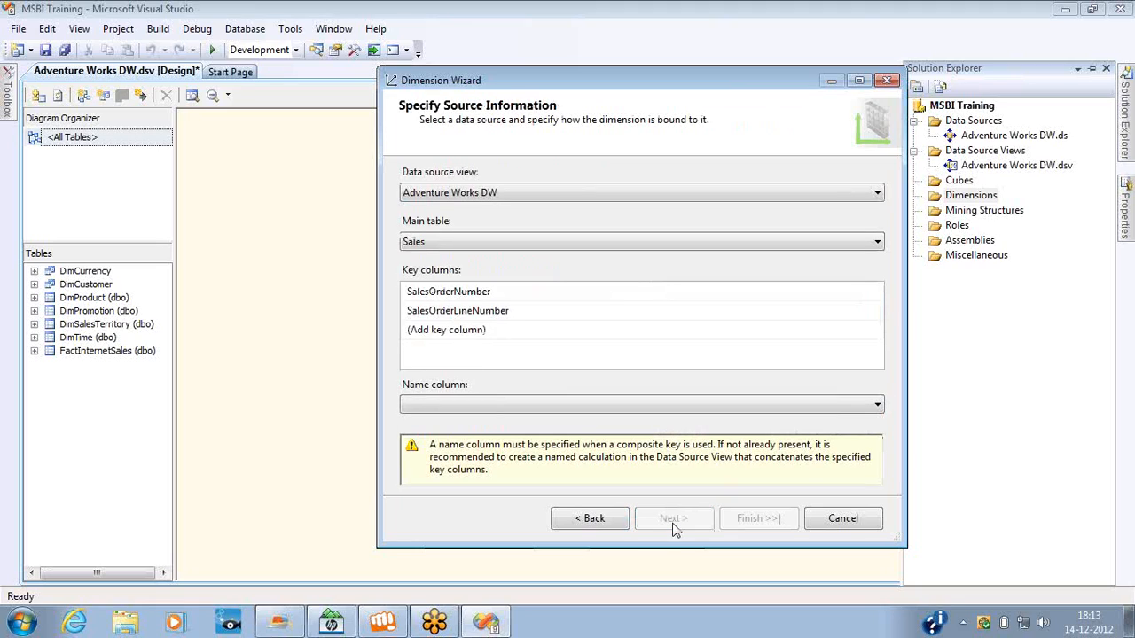
Keep Adventure Works DW as the data source view and set DimCustomer as the dimension's main table.
click(587, 194)
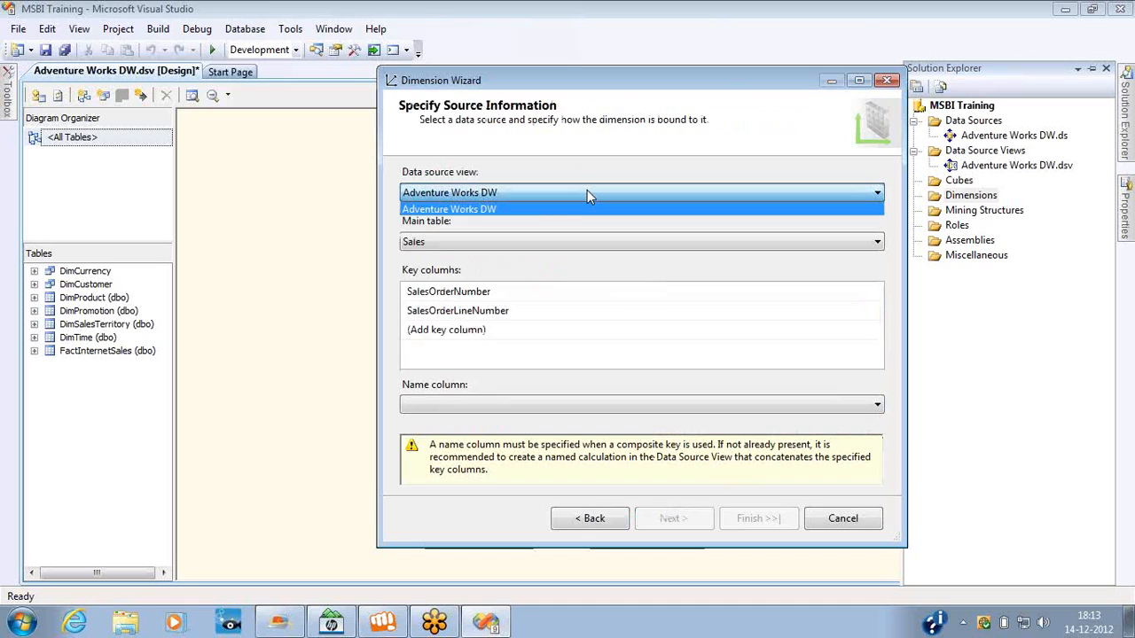
click(1011, 171)
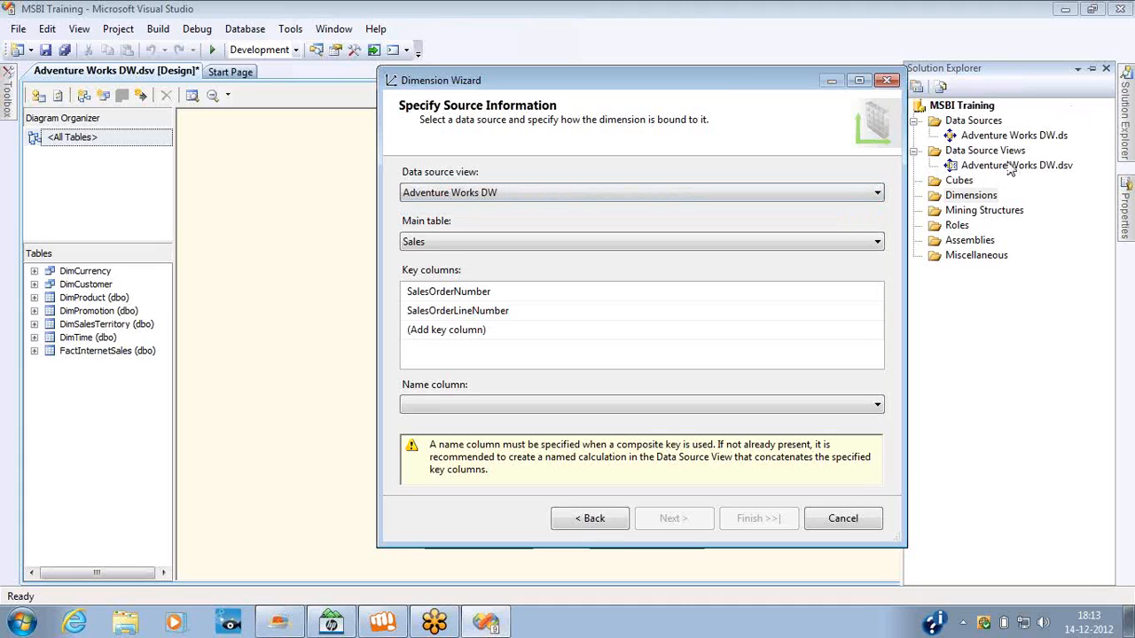
click(628, 193)
click(627, 194)
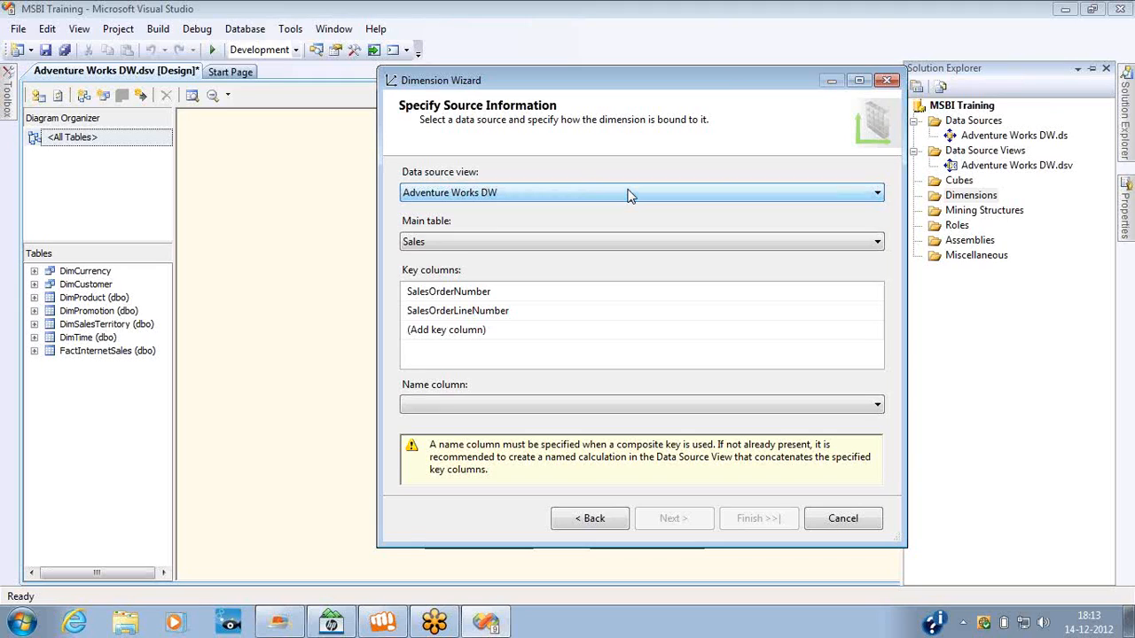
click(528, 249)
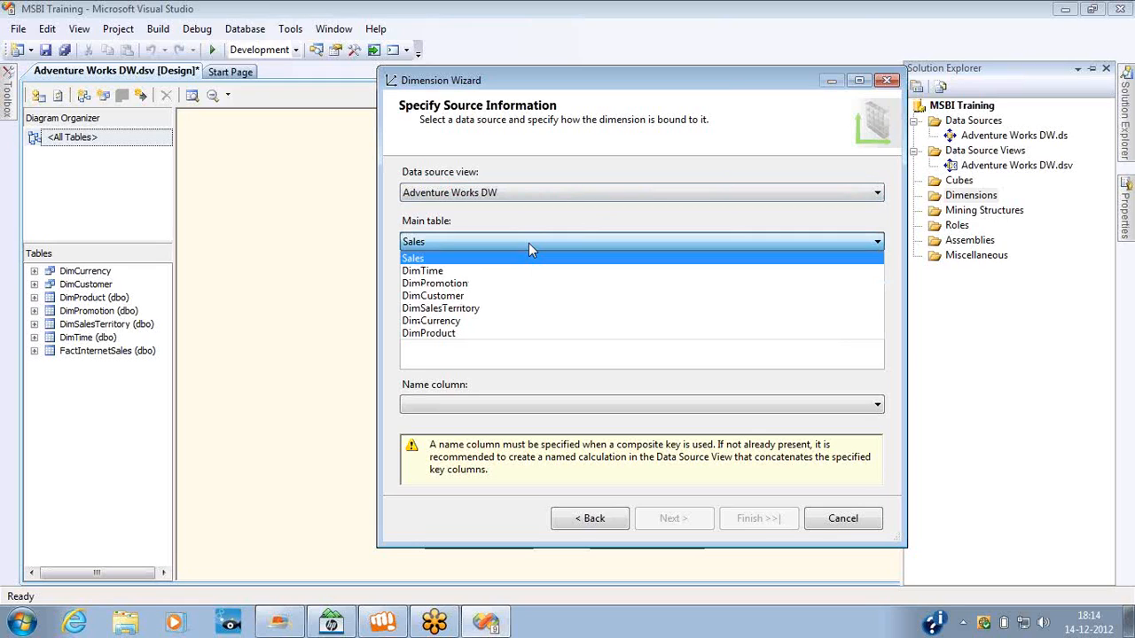
click(464, 296)
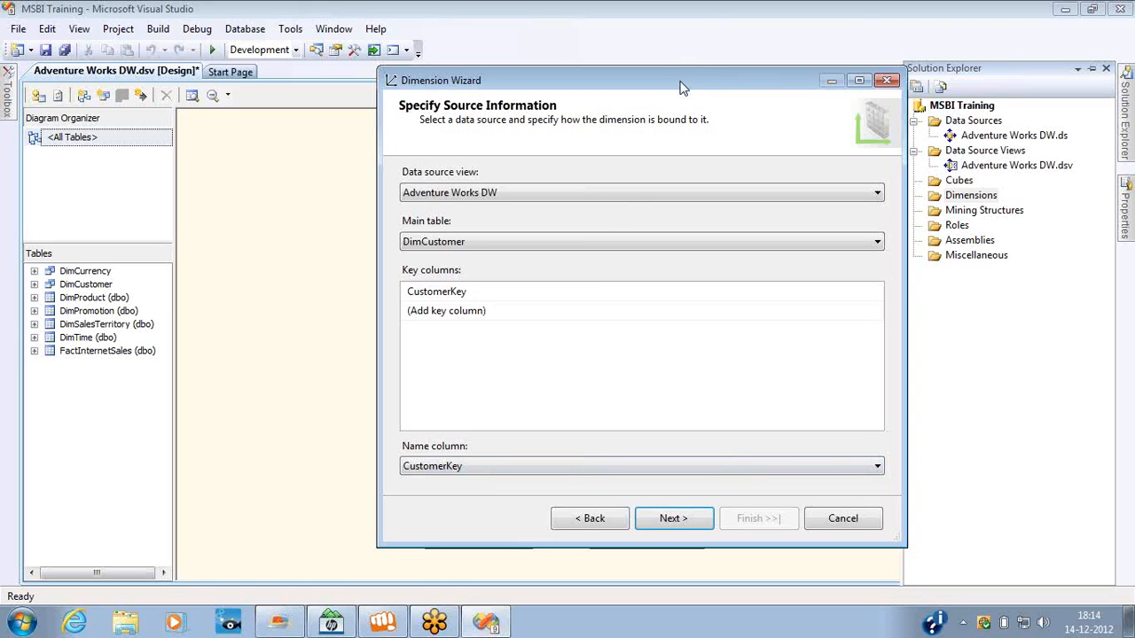
Check the DimCustomer table in the diagram behind the wizard, and accept CustomerKey as the key and name column.
drag(681, 87, 929, 108)
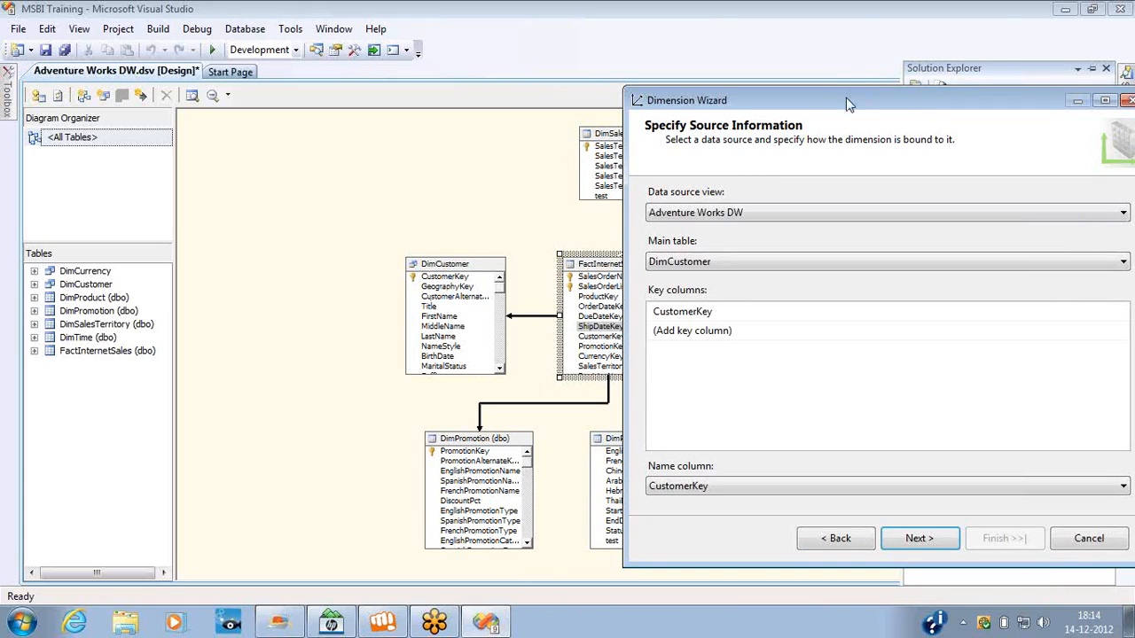
drag(846, 98, 568, 80)
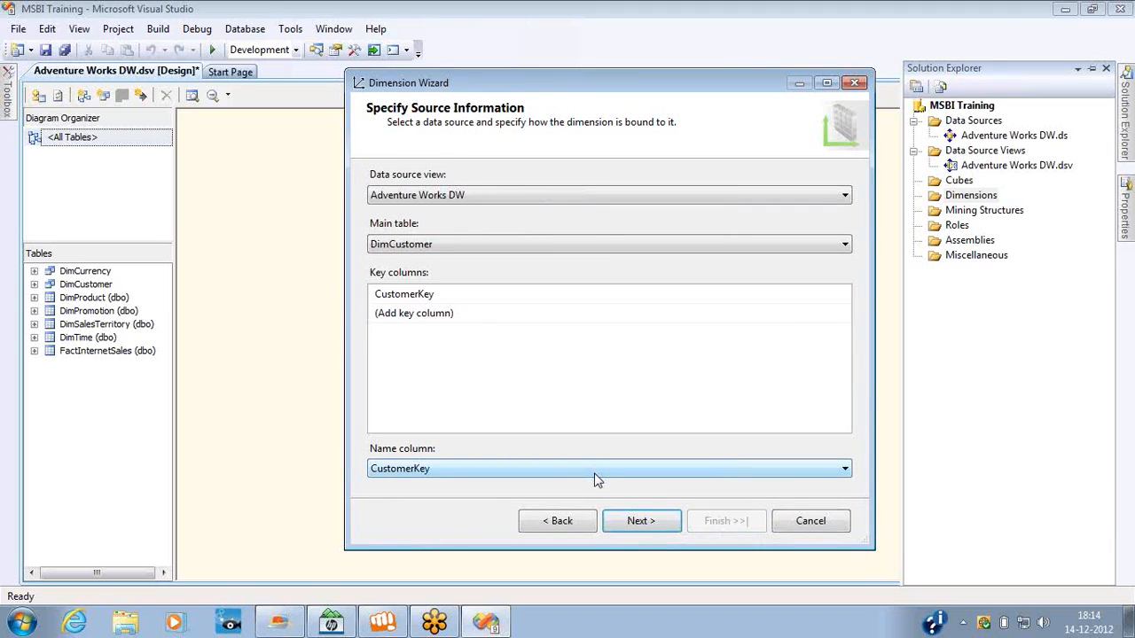
click(620, 523)
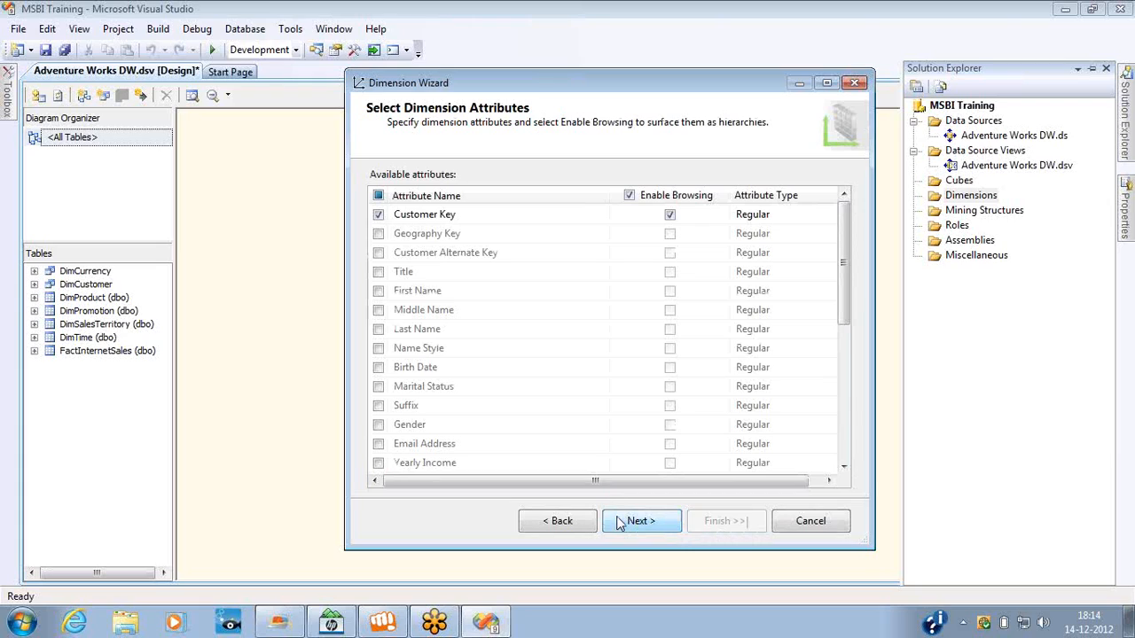
Include the First Name, Middle Name and Last Name attributes in the dimension.
click(378, 291)
click(378, 310)
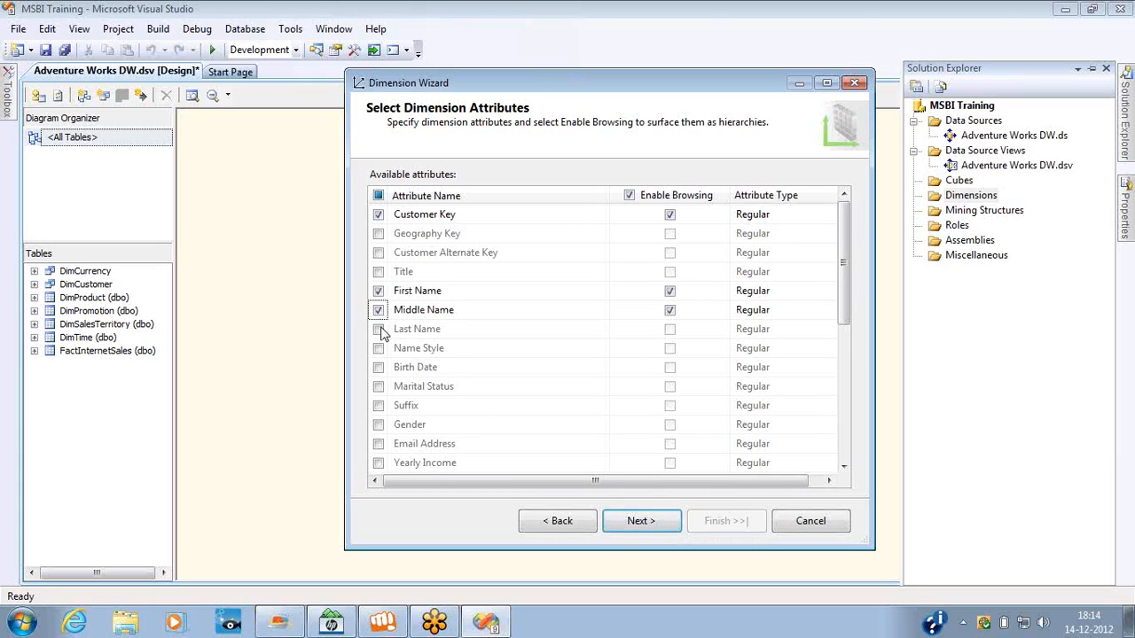
click(378, 329)
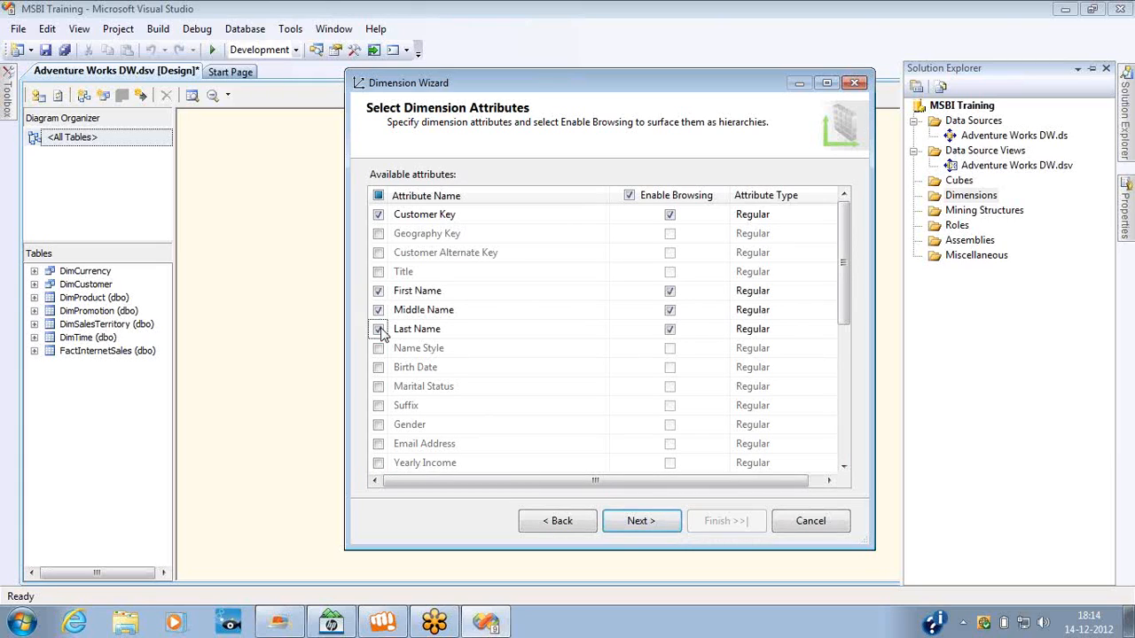
Try including the Gender and Yearly Income attributes, and deselect each of them again.
click(378, 425)
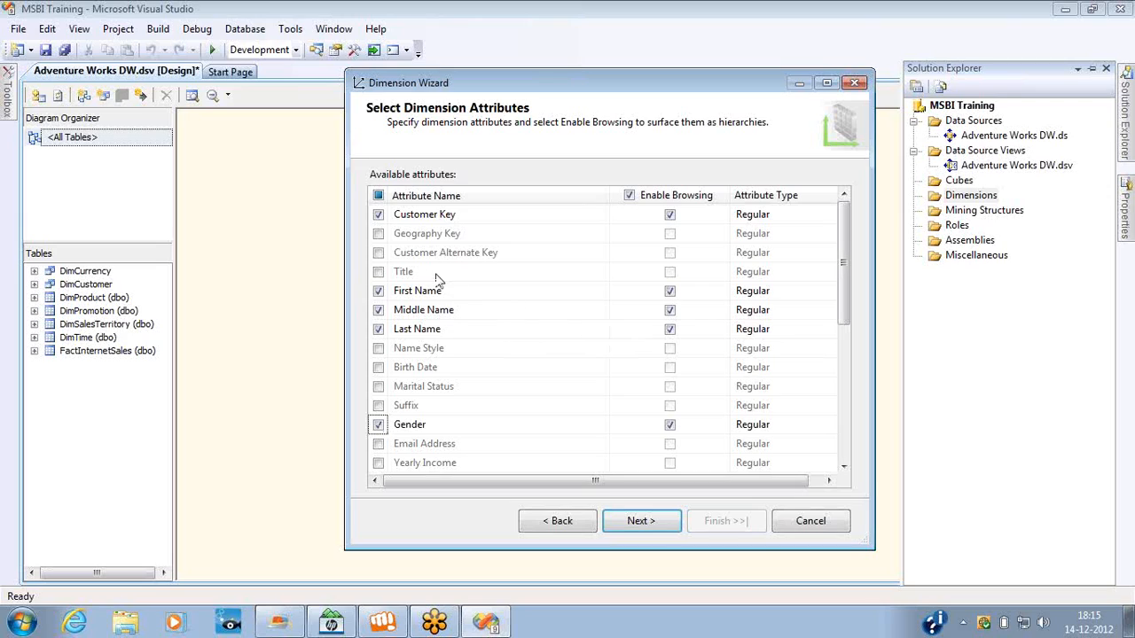
click(378, 425)
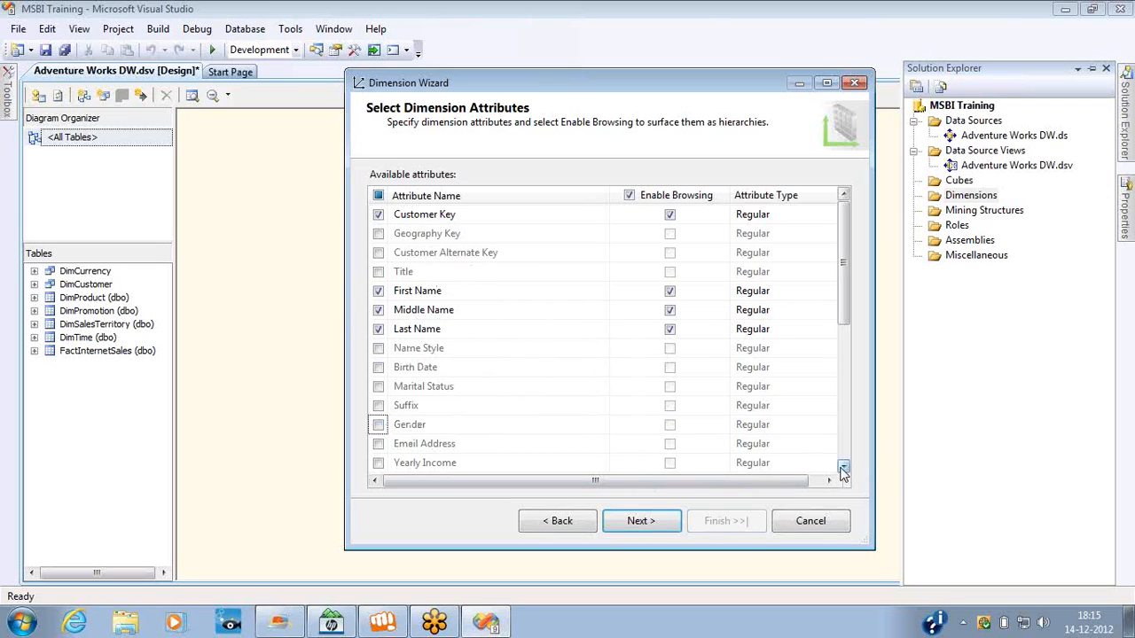
click(378, 464)
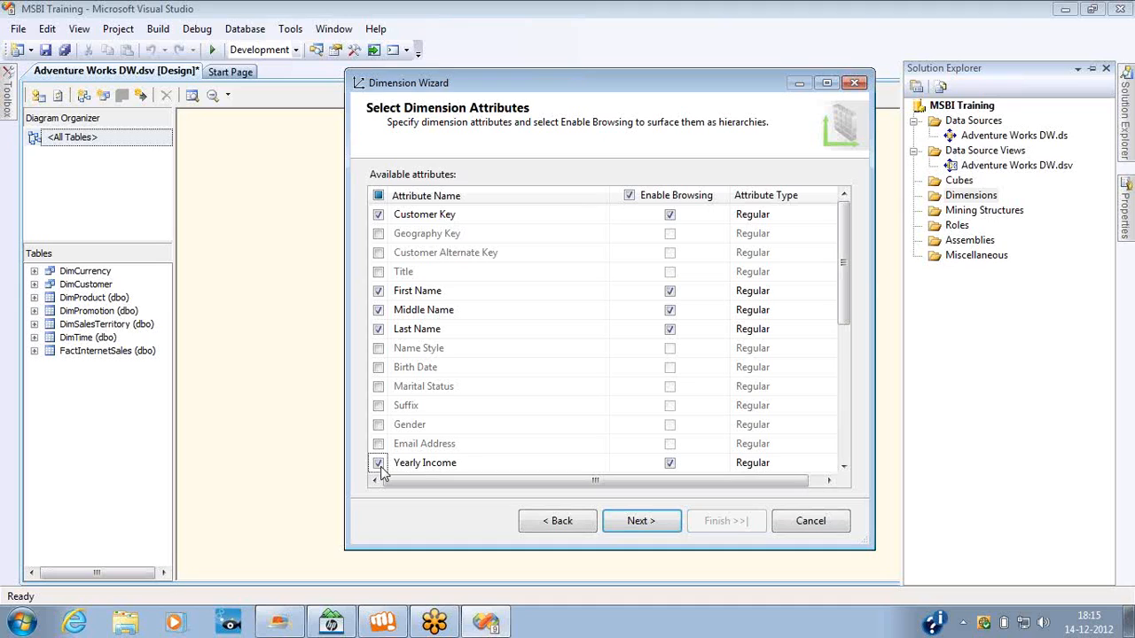
click(379, 463)
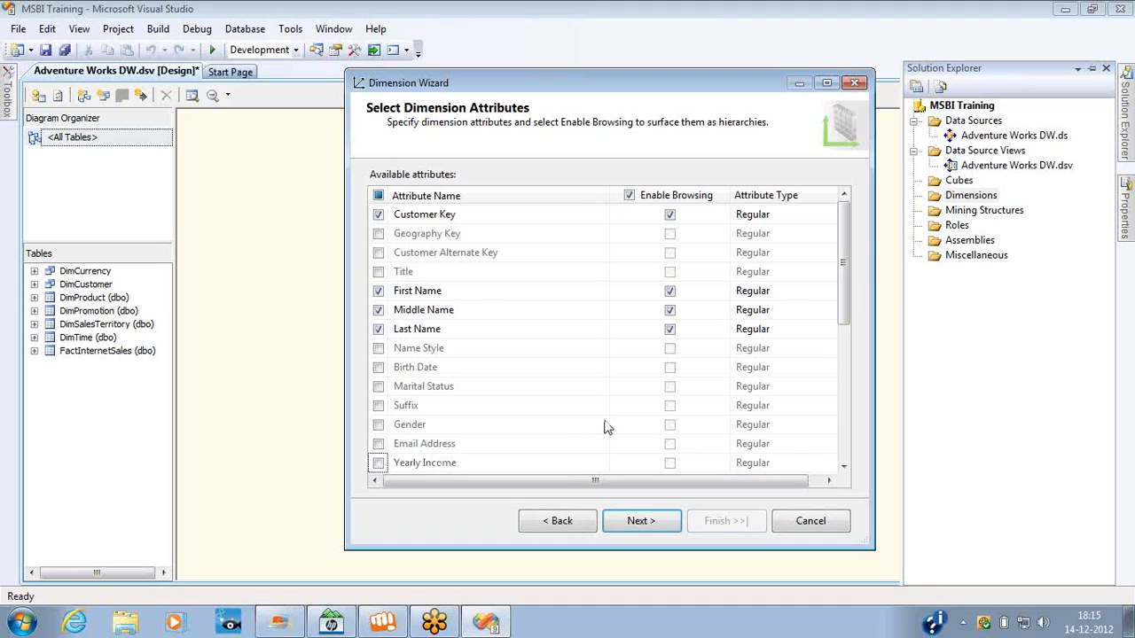
Accept the selected attributes, name the new dimension Customer and check its attributes in the preview.
click(843, 467)
drag(842, 467, 843, 467)
click(846, 236)
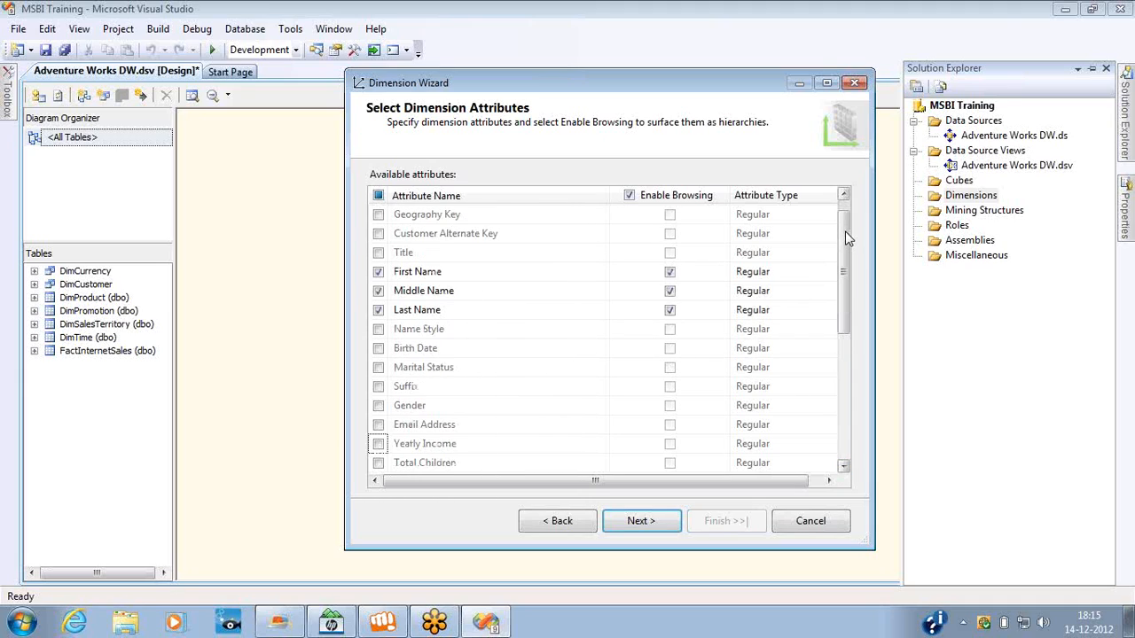
click(641, 522)
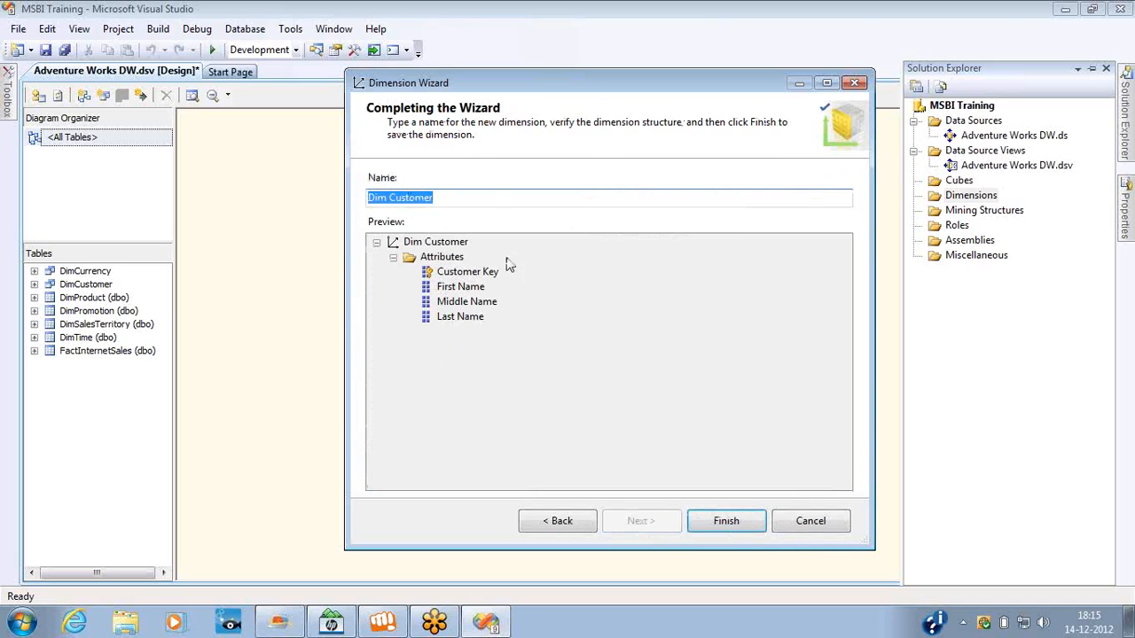
click(391, 198)
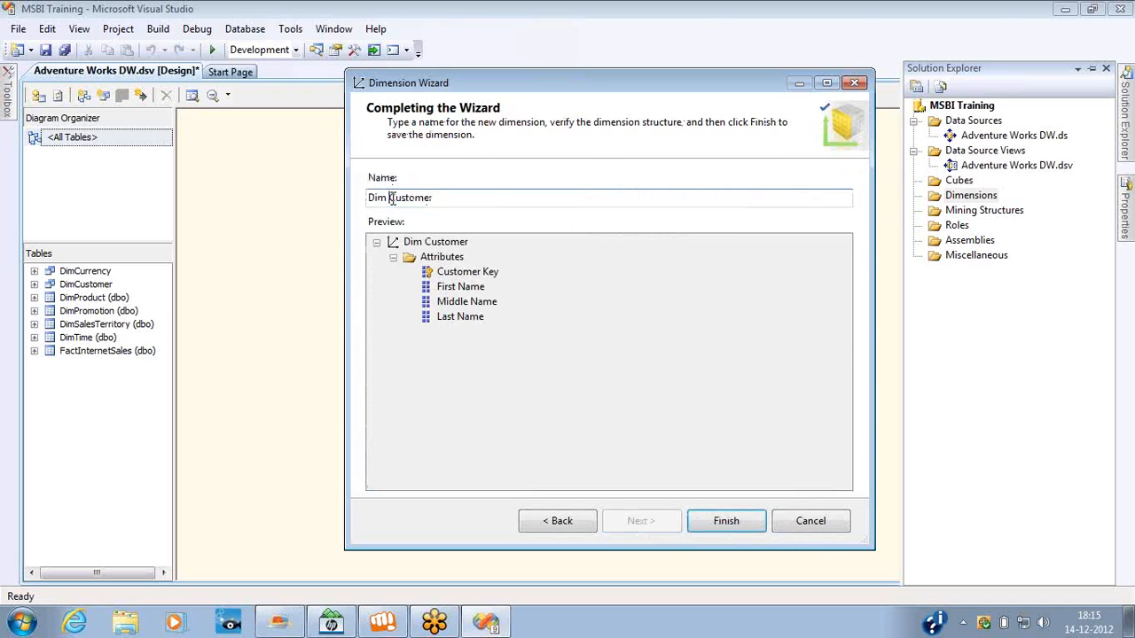
key(shift+Home)
key(Delete)
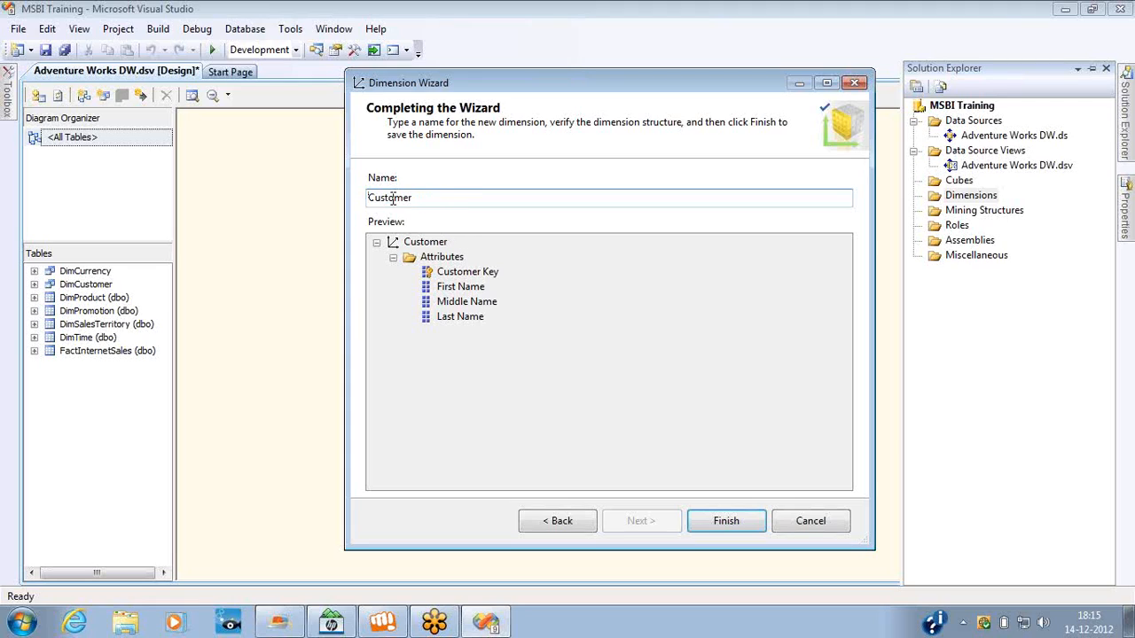
click(436, 259)
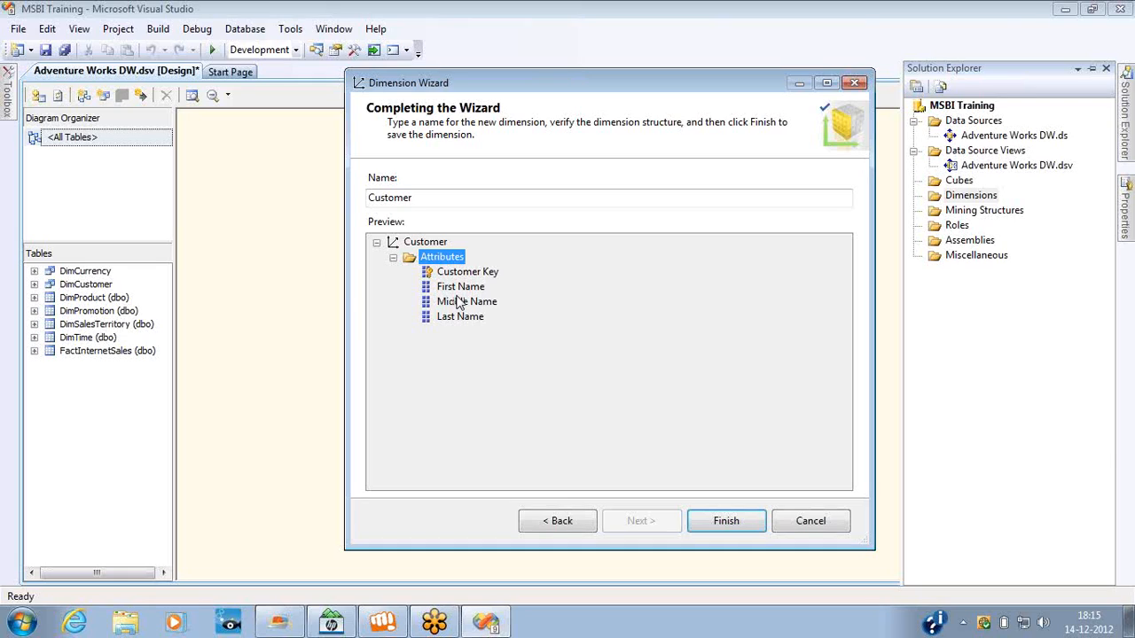
Finish creating the Customer dimension and look through its Customer Key, First Name, Last Name and Middle Name attributes.
click(715, 522)
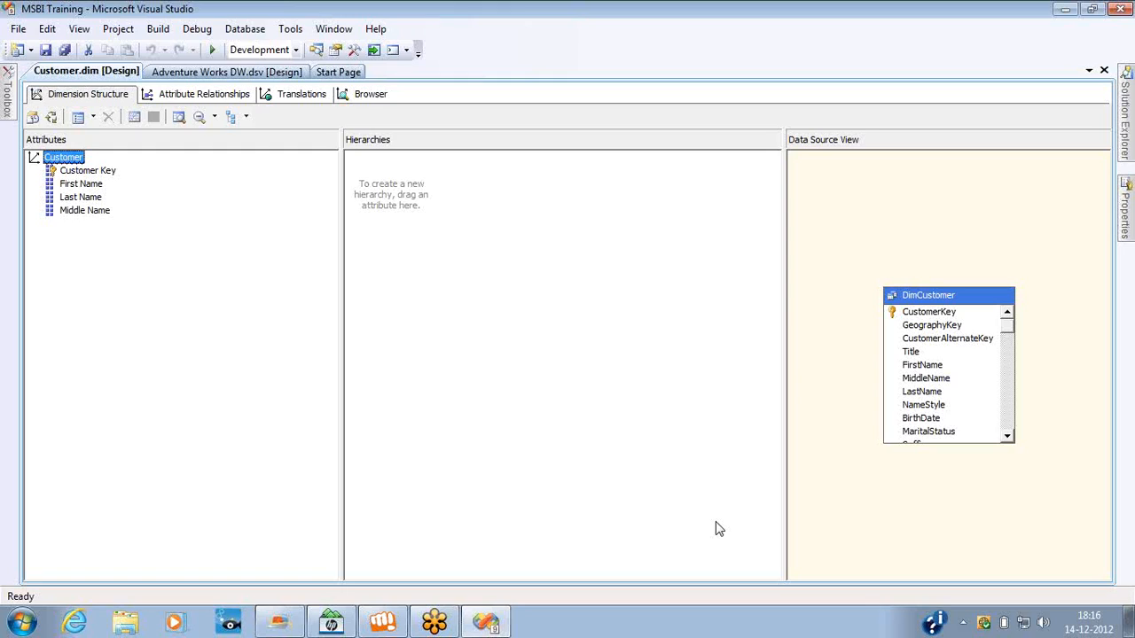
click(71, 160)
click(82, 172)
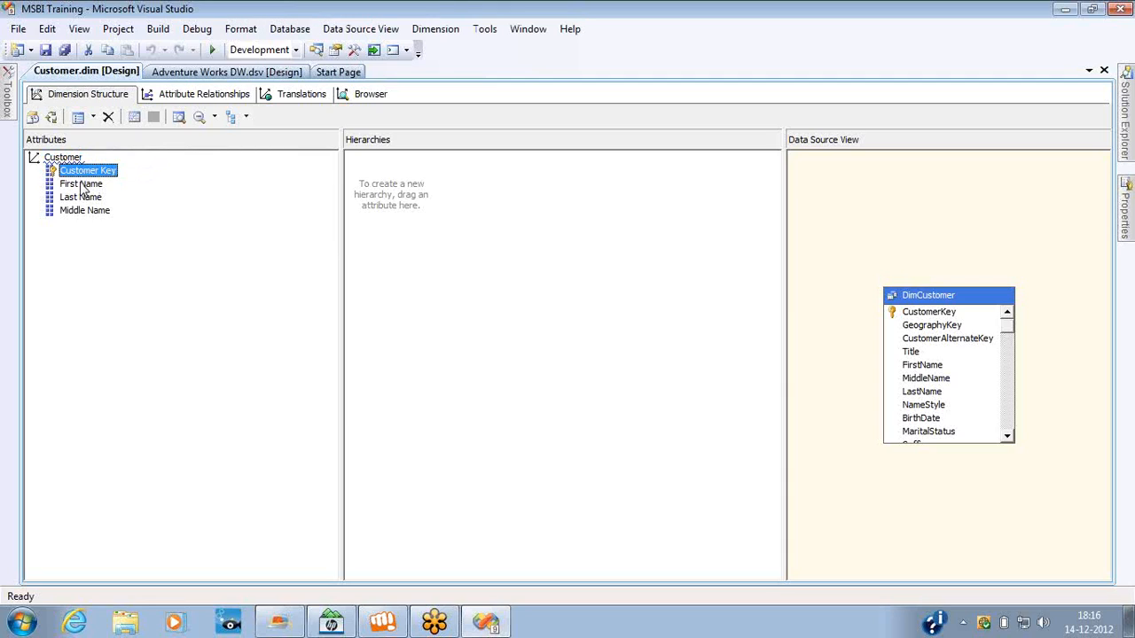
click(83, 184)
click(84, 199)
click(83, 213)
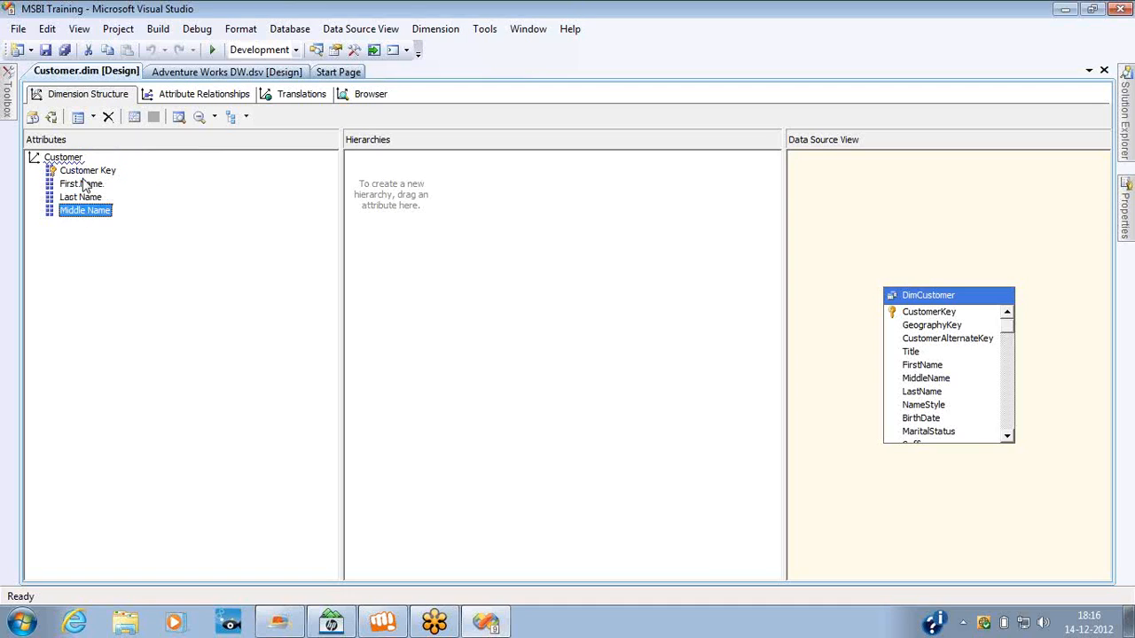
click(87, 174)
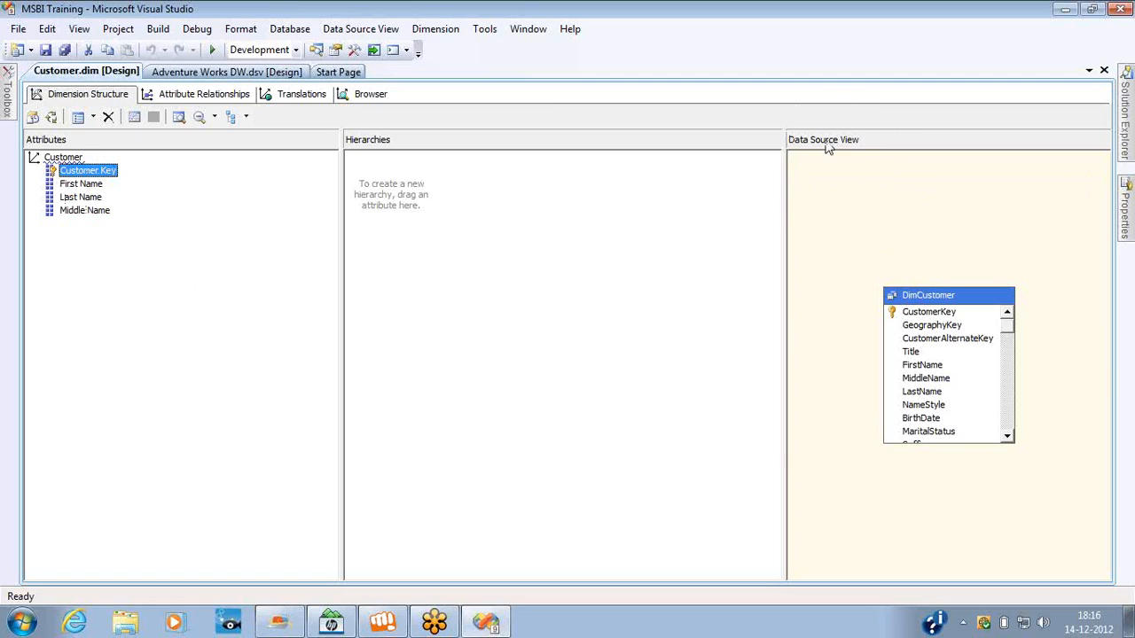
Open the DimCustomer table's named query from the data source view, close it without changes and return to the Customer dimension.
click(952, 299)
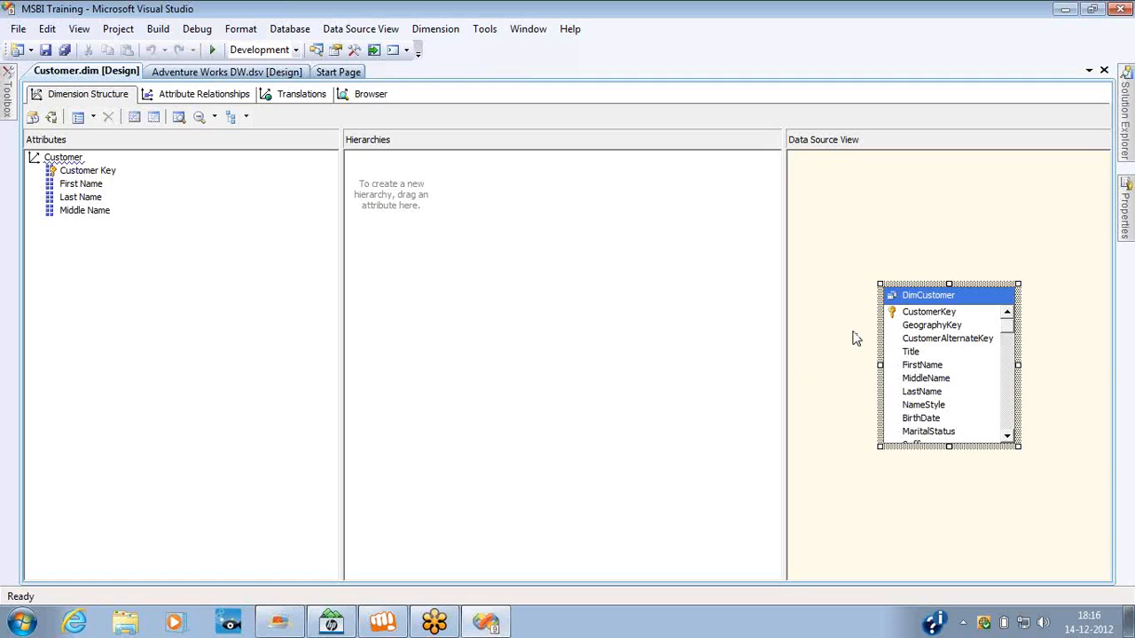
right_click(919, 308)
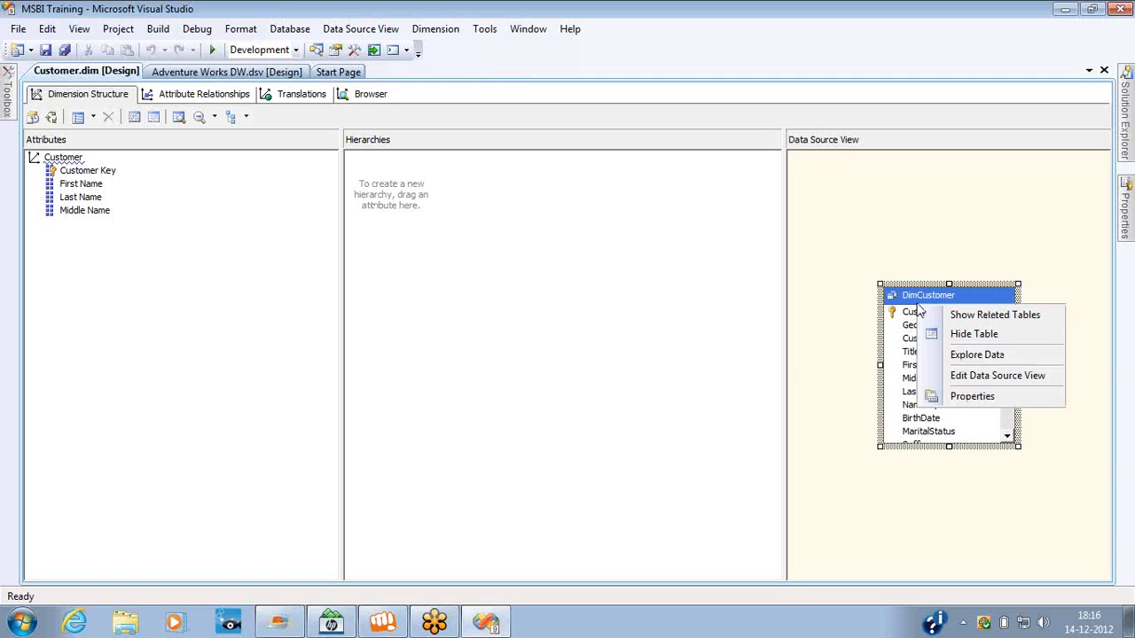
click(972, 375)
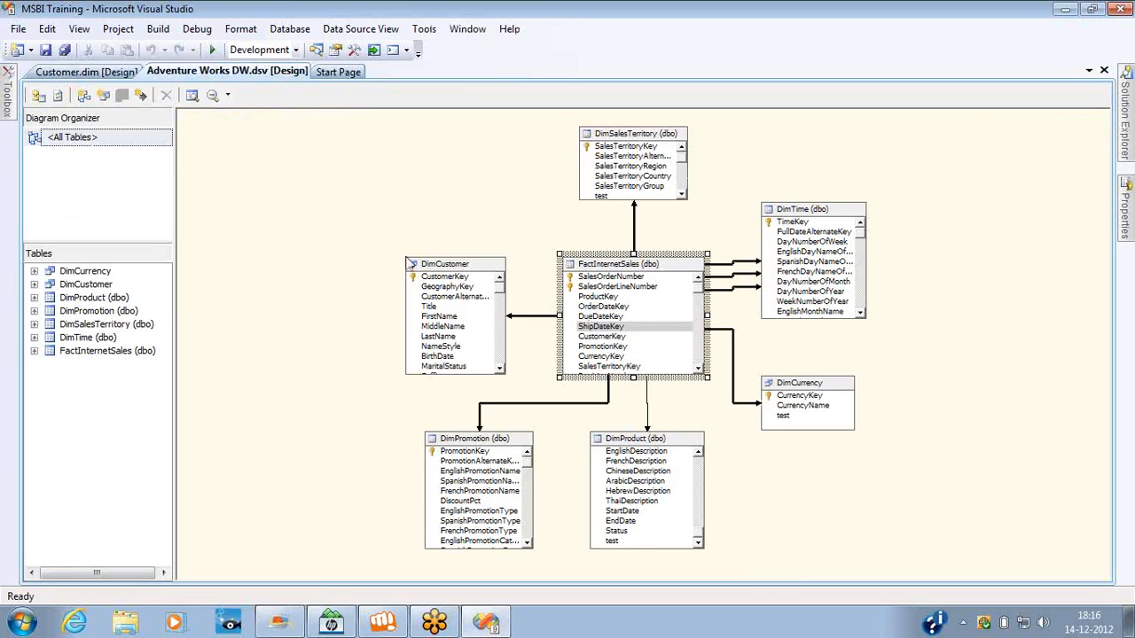
click(435, 269)
right_click(434, 266)
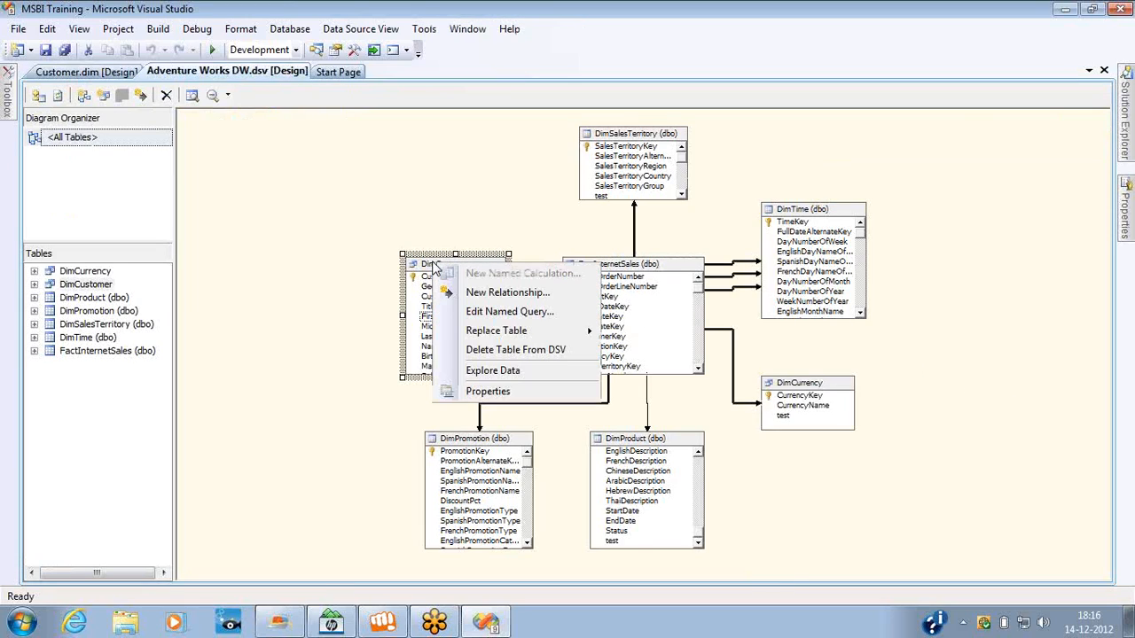
click(501, 311)
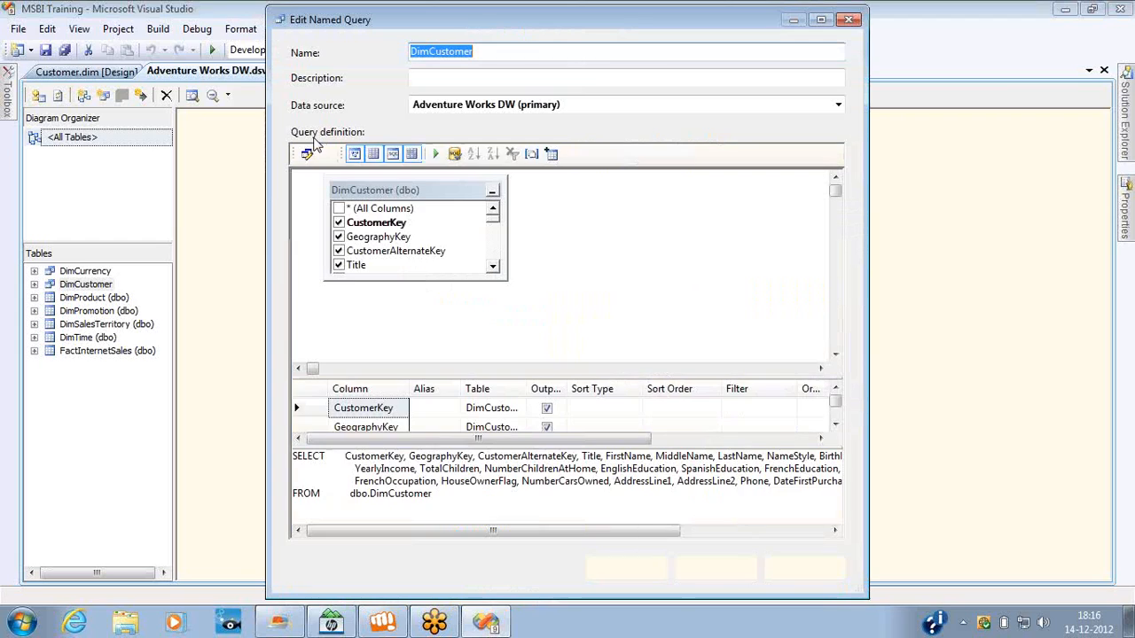
click(848, 22)
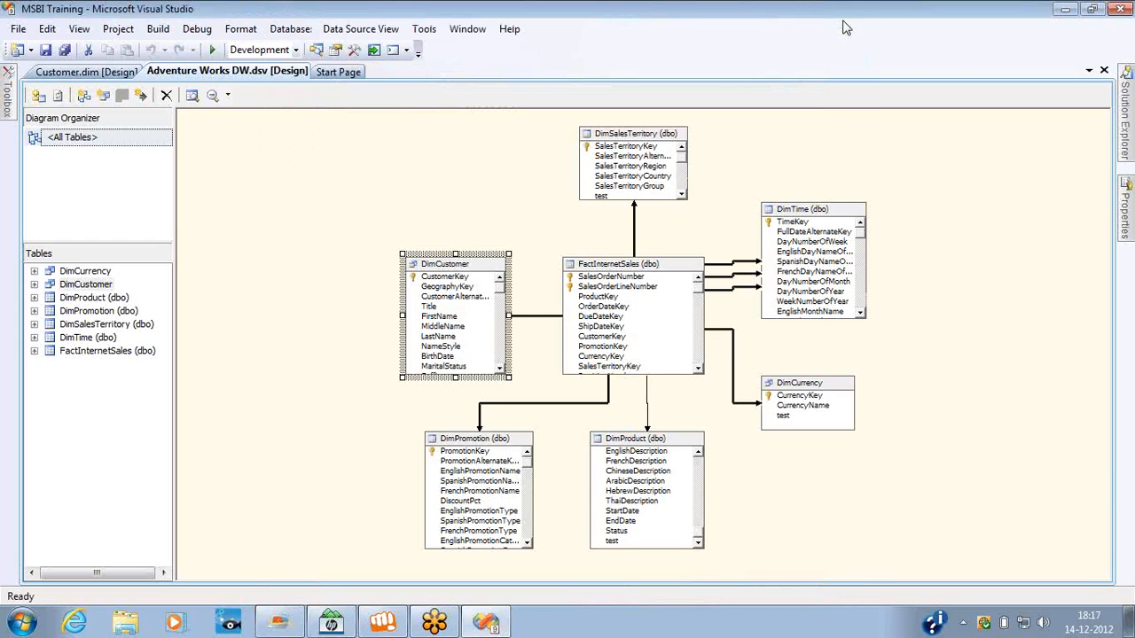
key(ctrl+Tab)
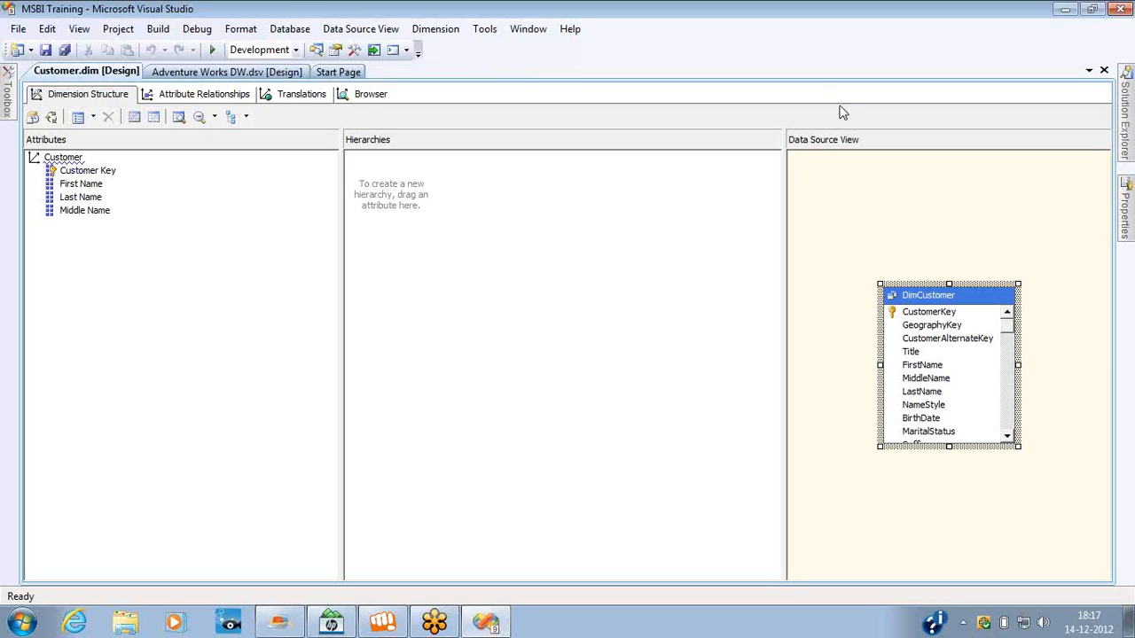
Close the Customer dimension's design, keep Solution Explorer permanently displayed and delete Customer.dim from the project.
click(1104, 70)
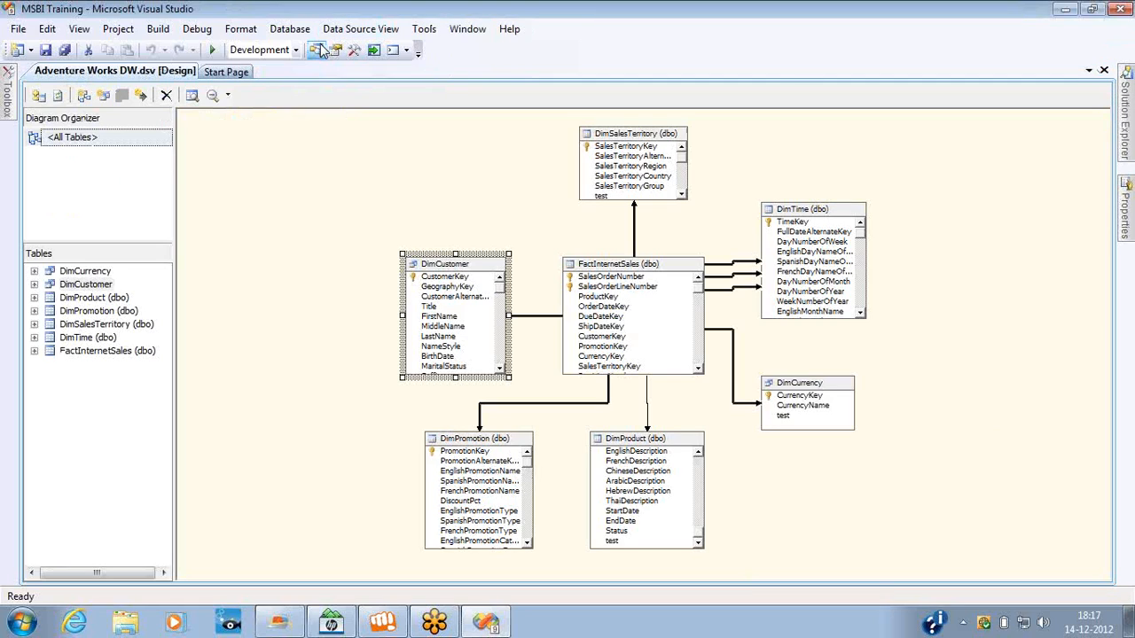
click(1125, 115)
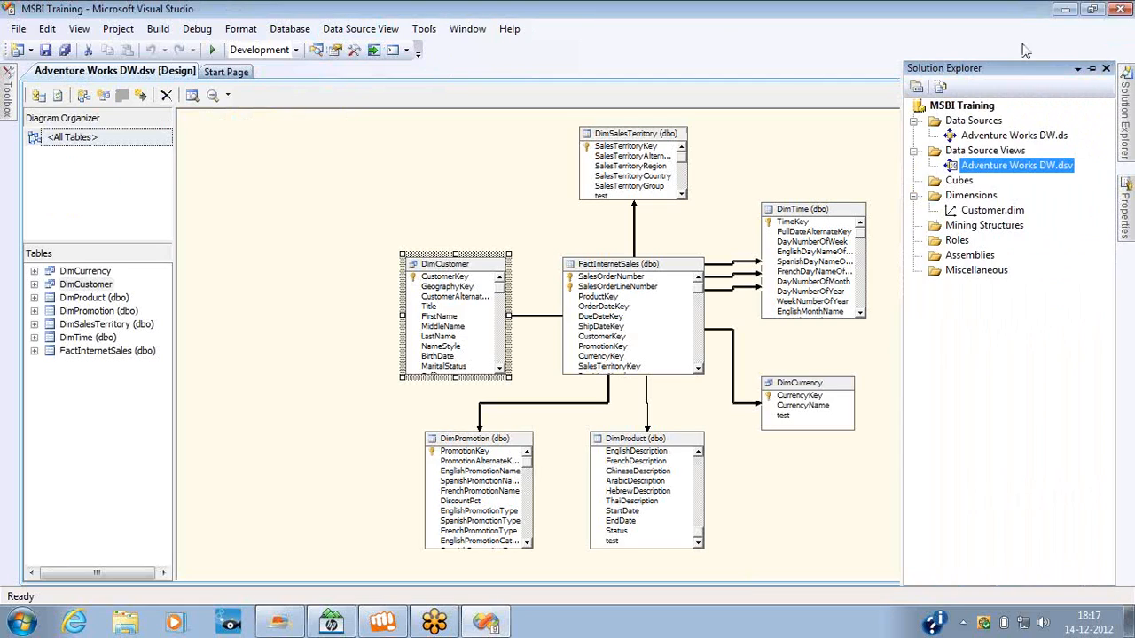
click(1092, 69)
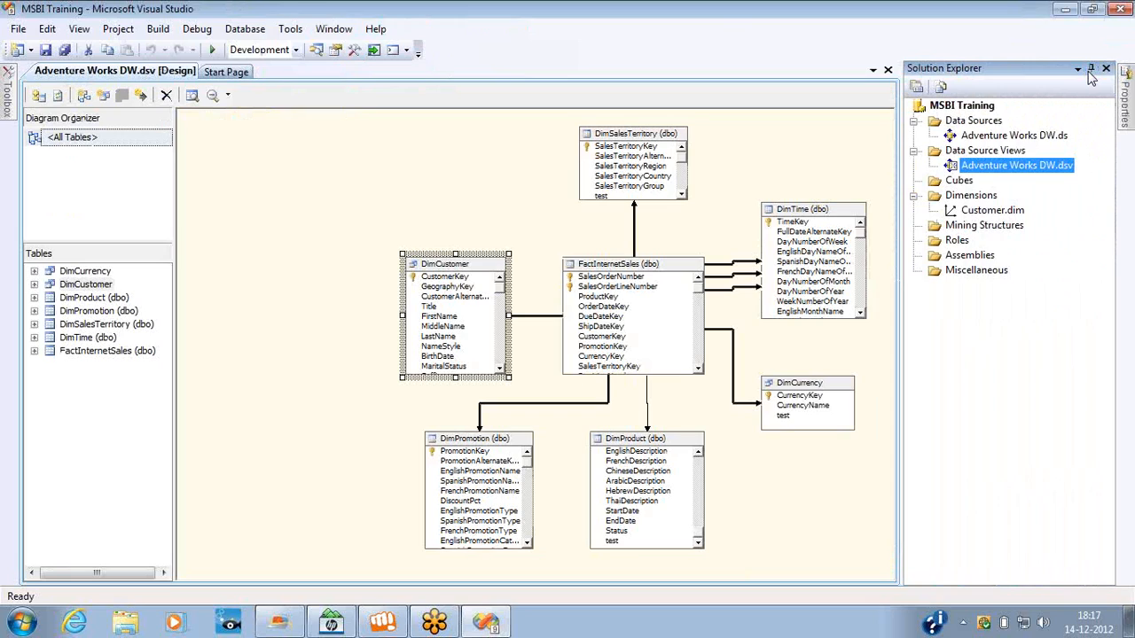
click(994, 213)
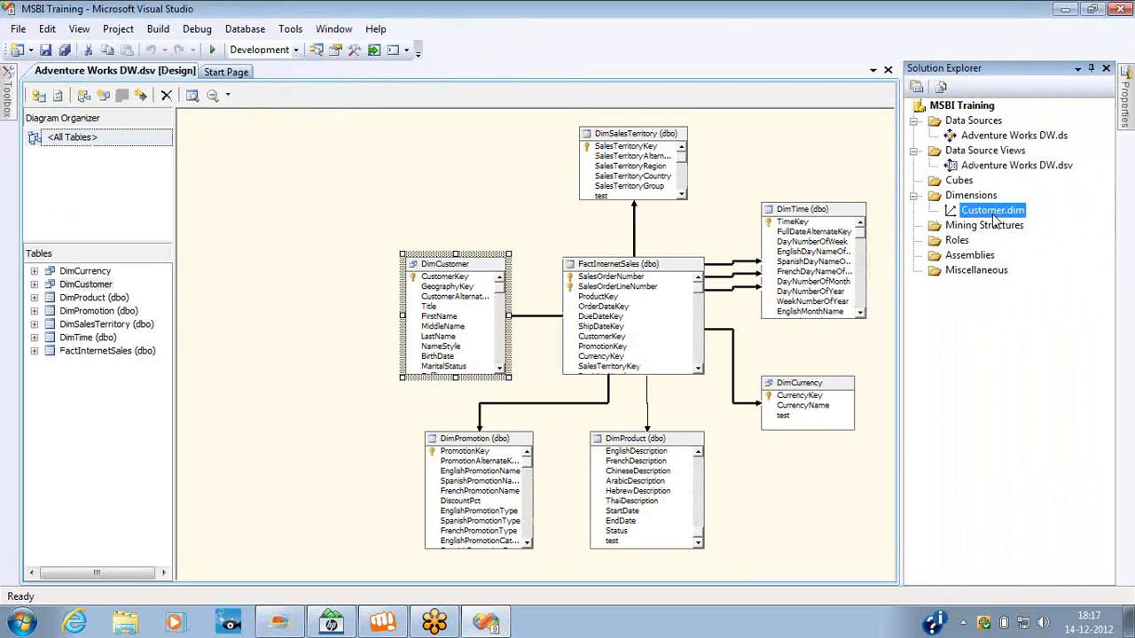
key(Delete)
key(Return)
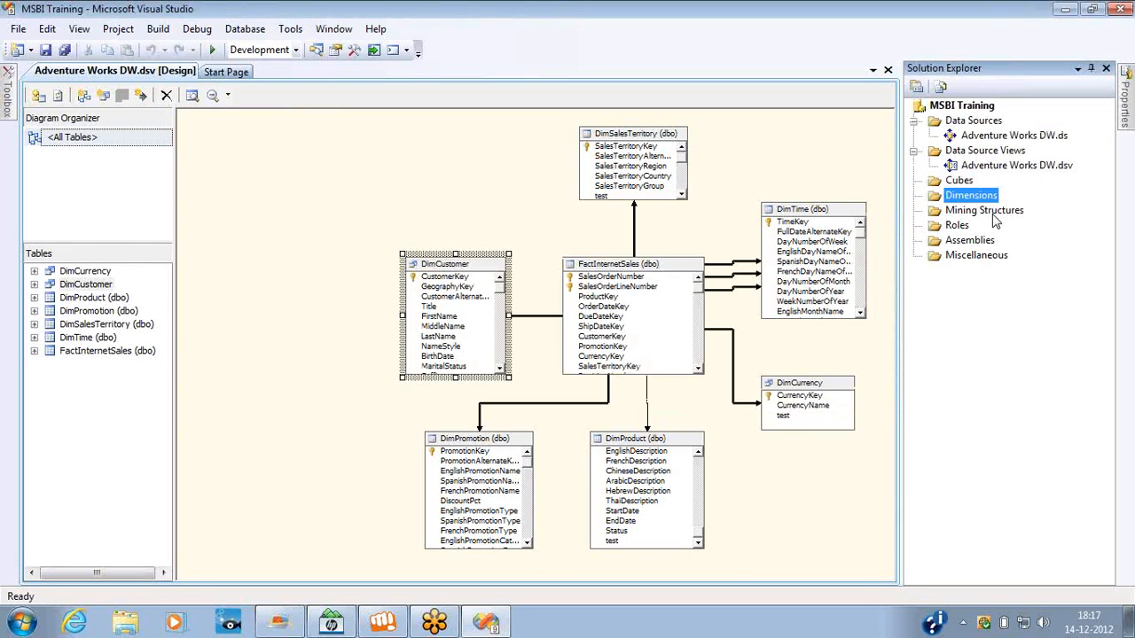
Delete the logical primary key on CustomerKey in the DimCustomer table of the data source view.
right_click(450, 280)
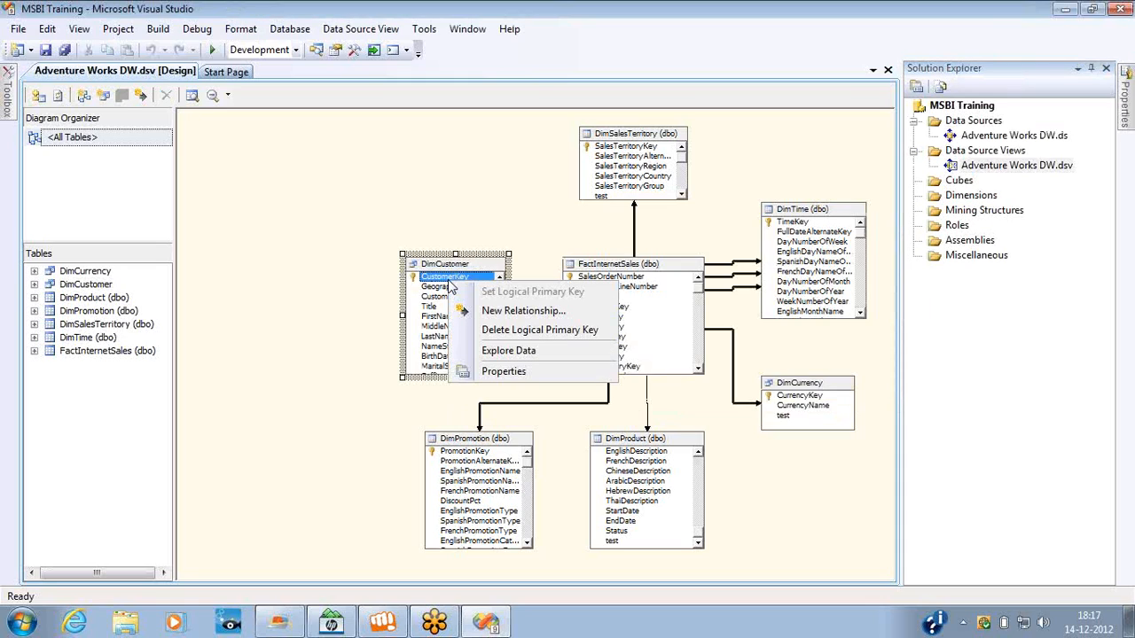
click(499, 332)
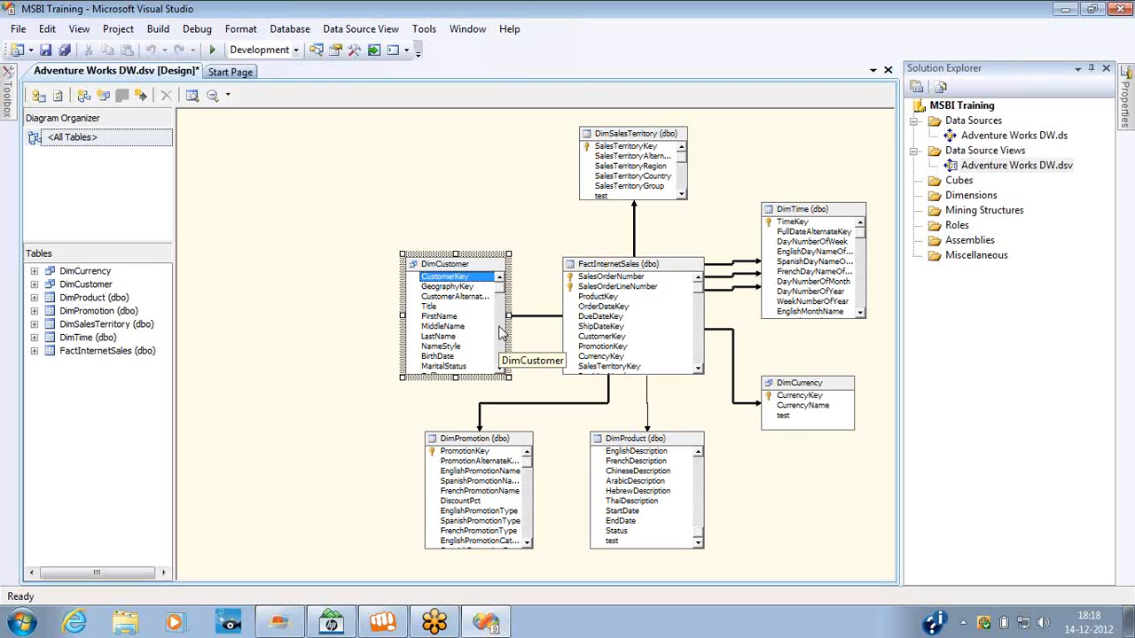
Start a new dimension based on an existing table, with DimCustomer from Adventure Works DW as the main table.
right_click(960, 196)
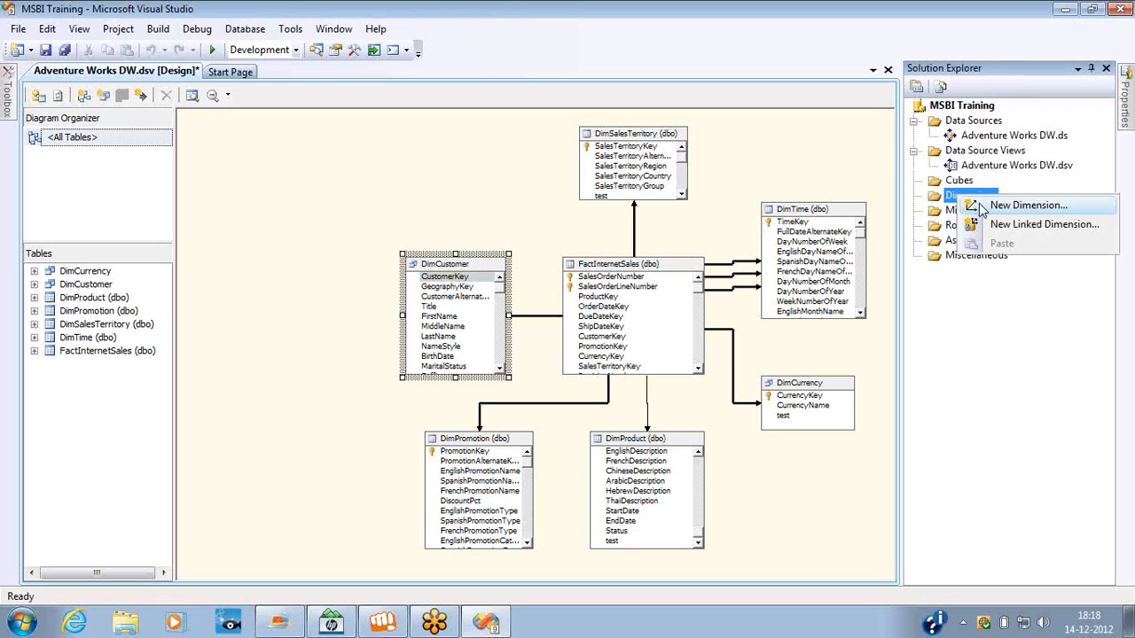
click(981, 207)
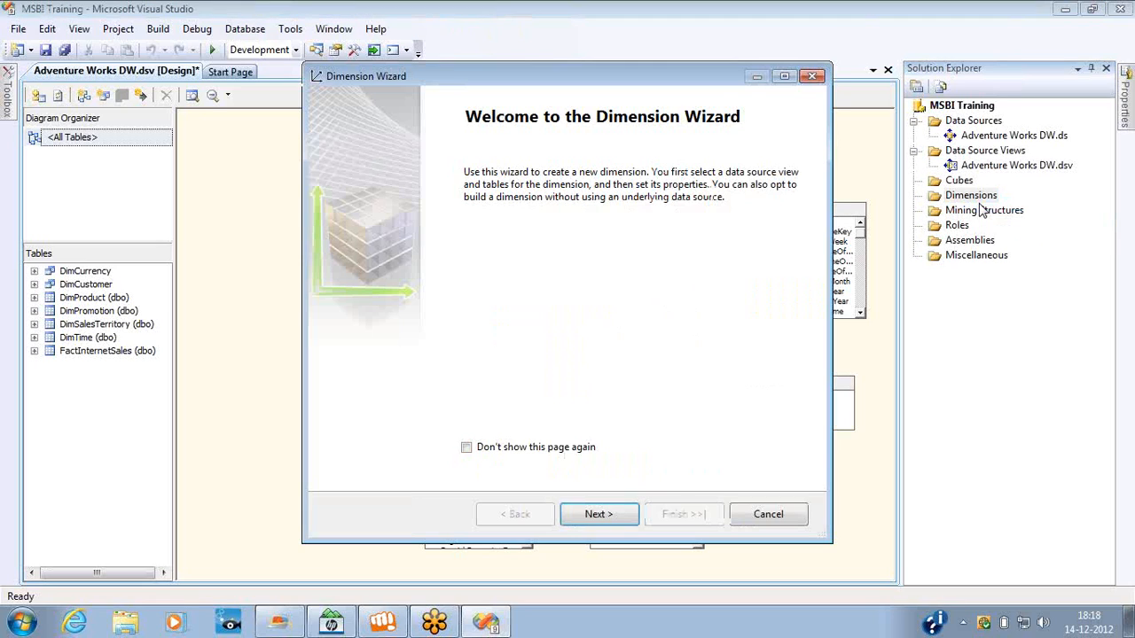
key(Return)
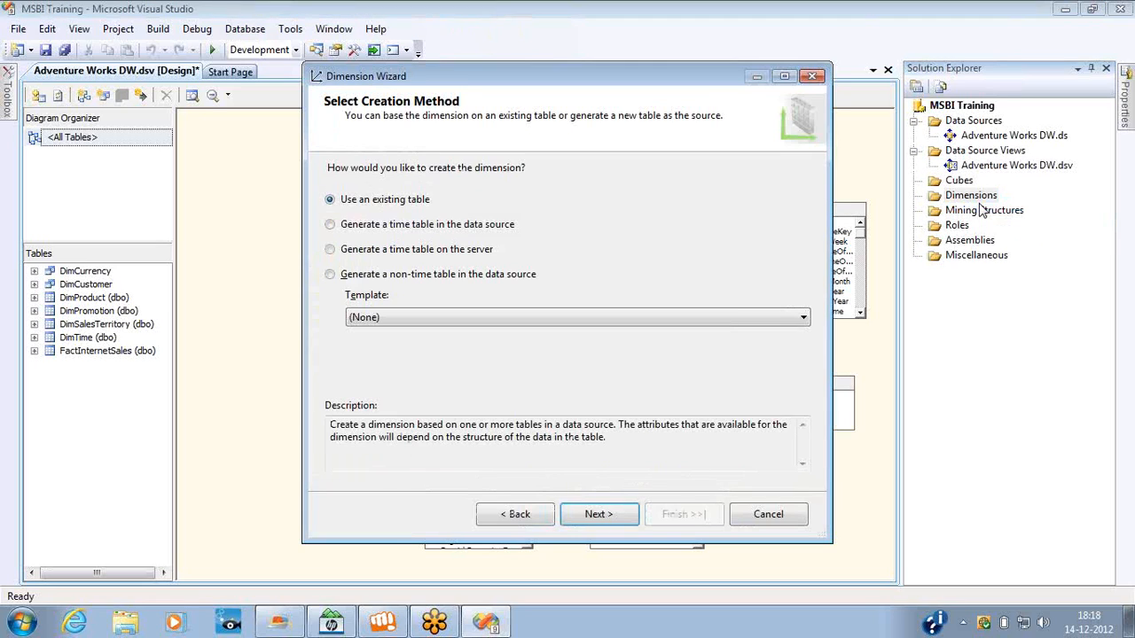
click(601, 517)
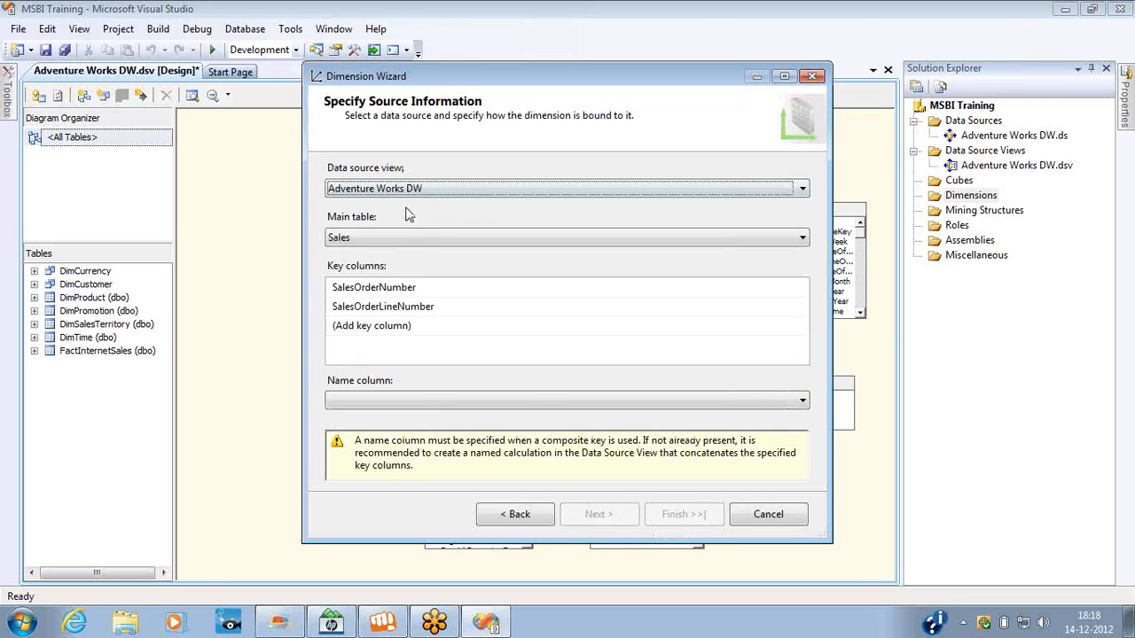
click(415, 239)
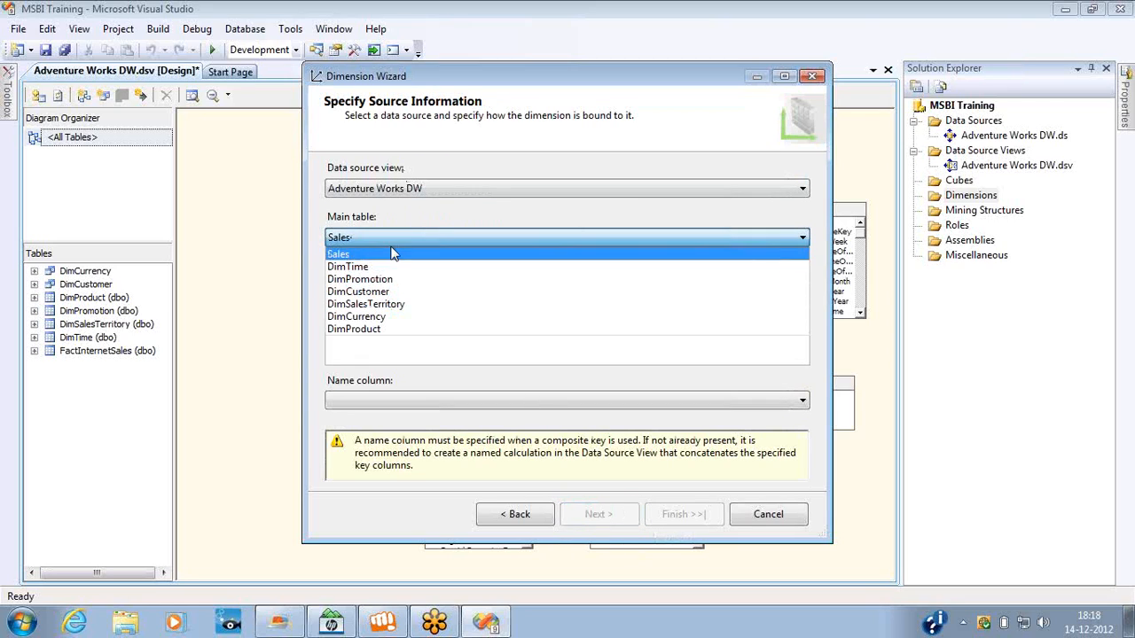
click(368, 292)
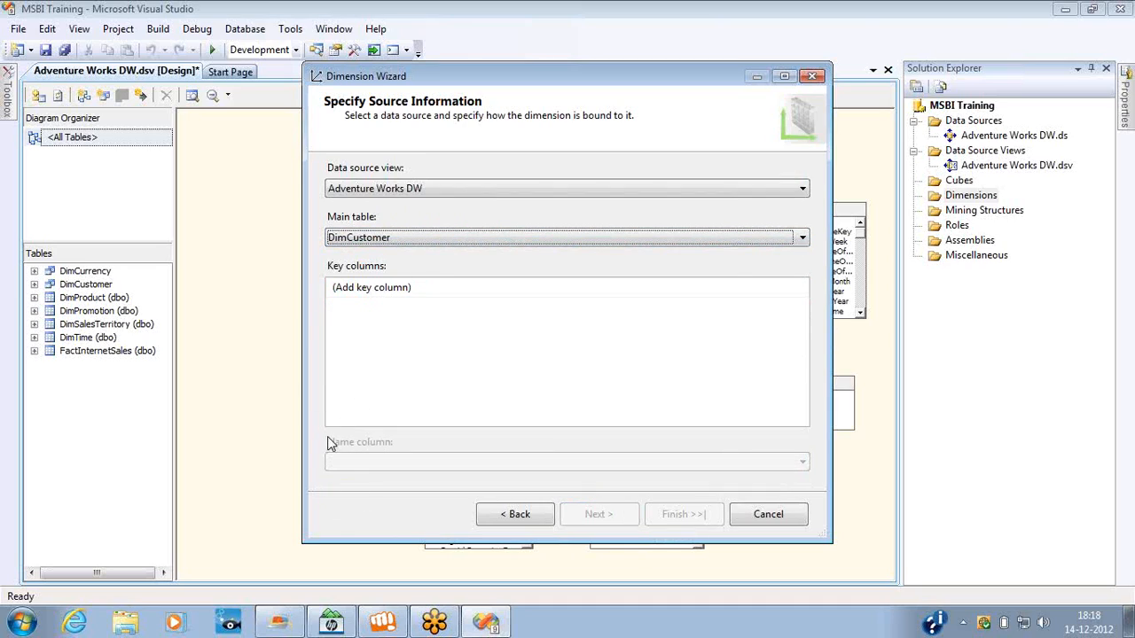
Specify CustomerKey as both the key column and the name column of the new dimension.
click(527, 353)
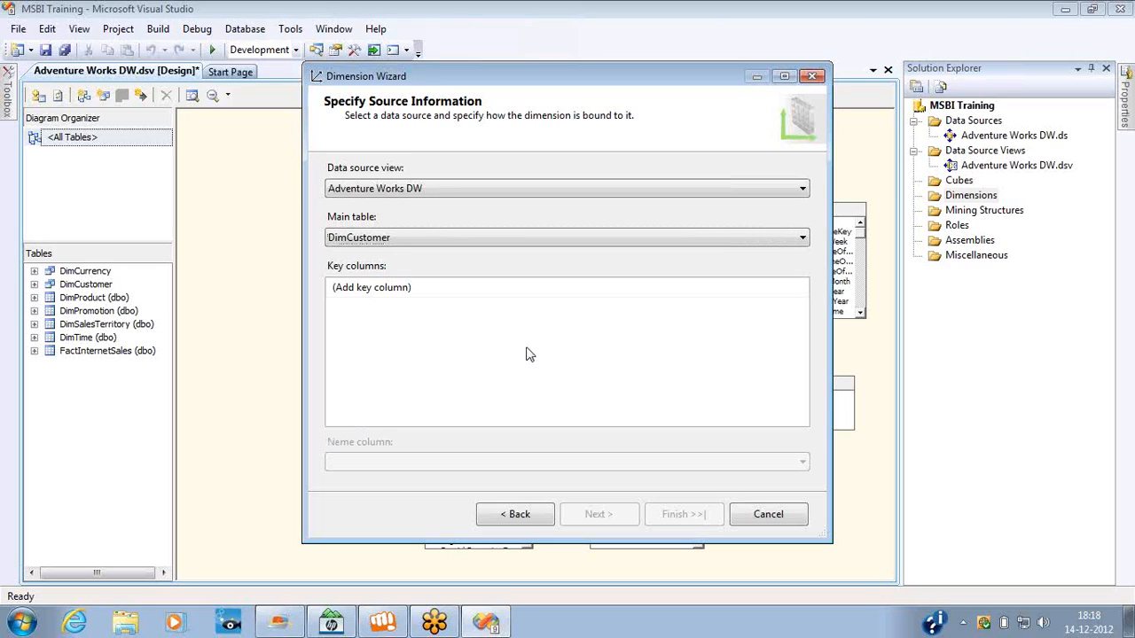
click(510, 288)
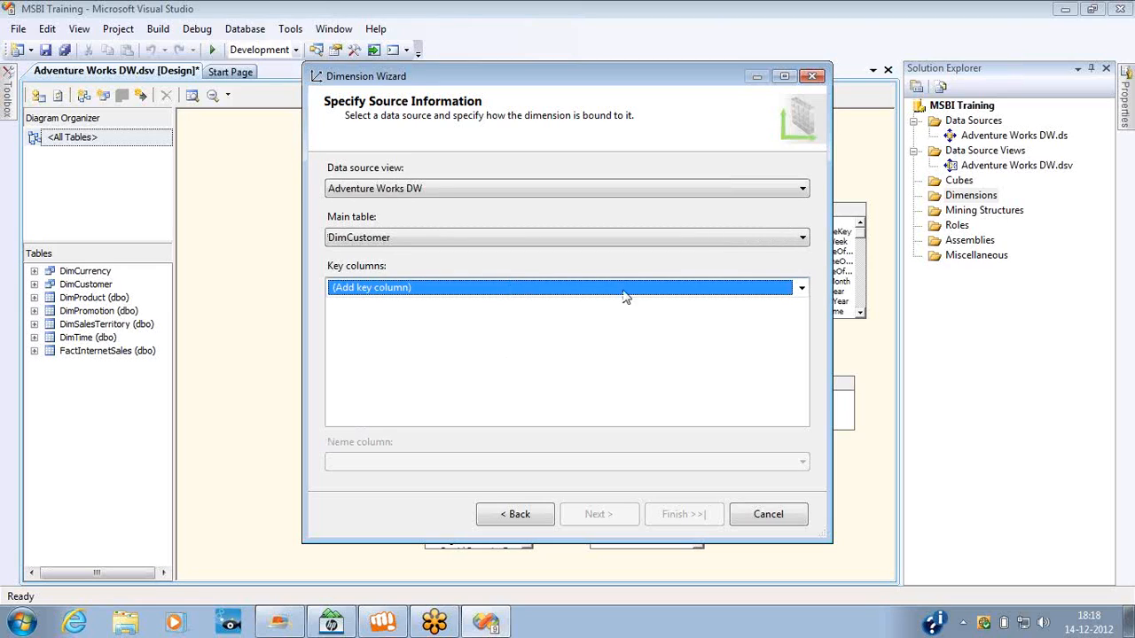
click(800, 288)
click(432, 325)
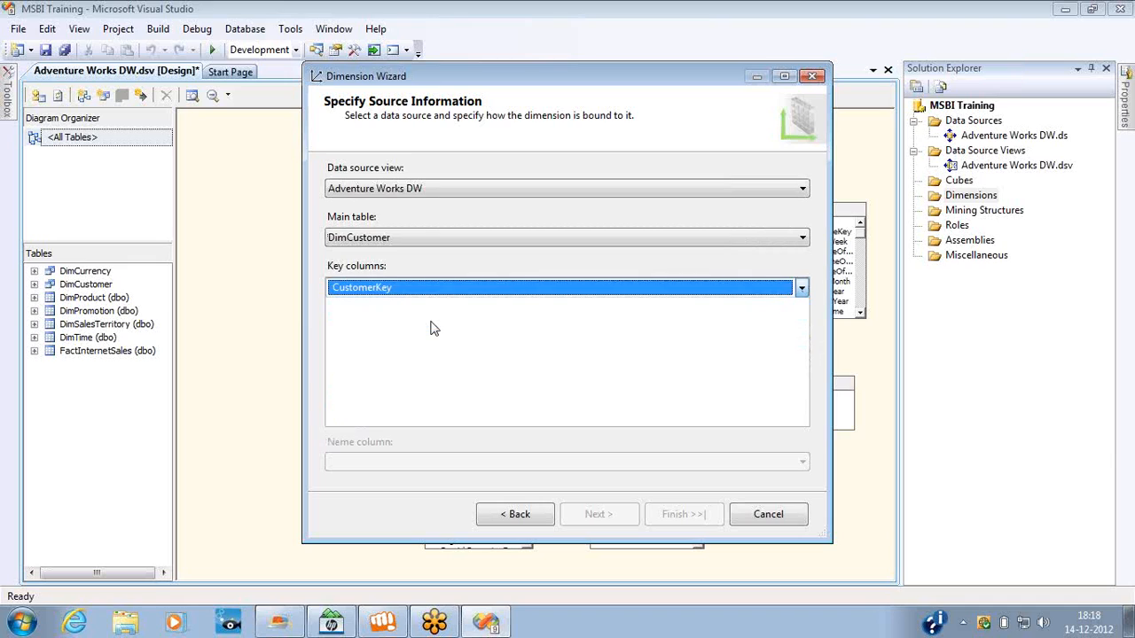
click(490, 354)
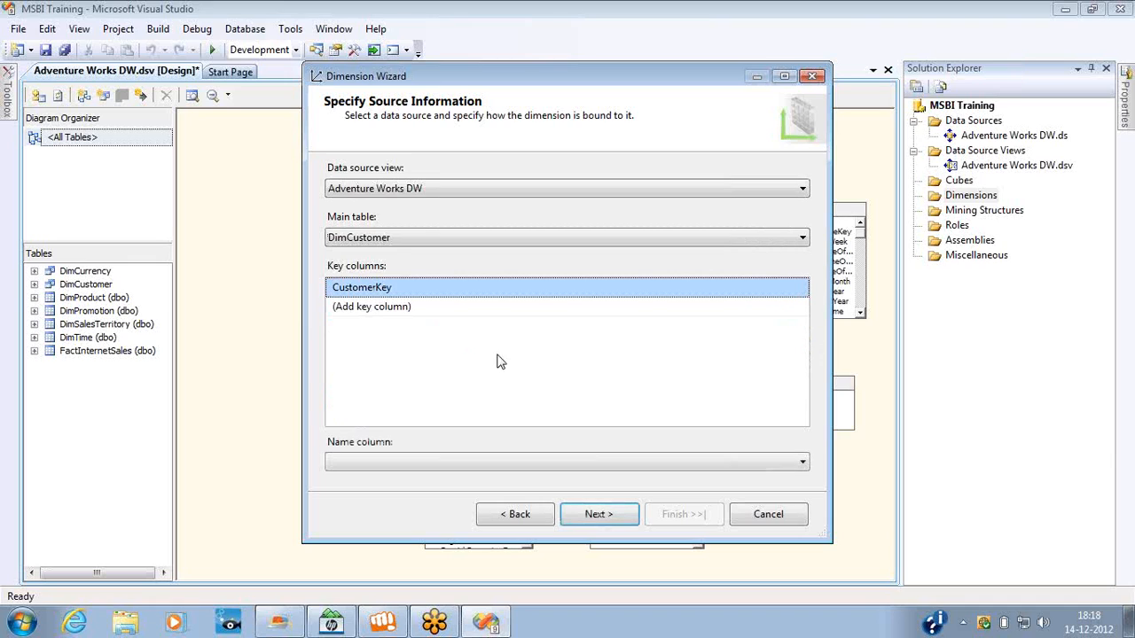
click(777, 463)
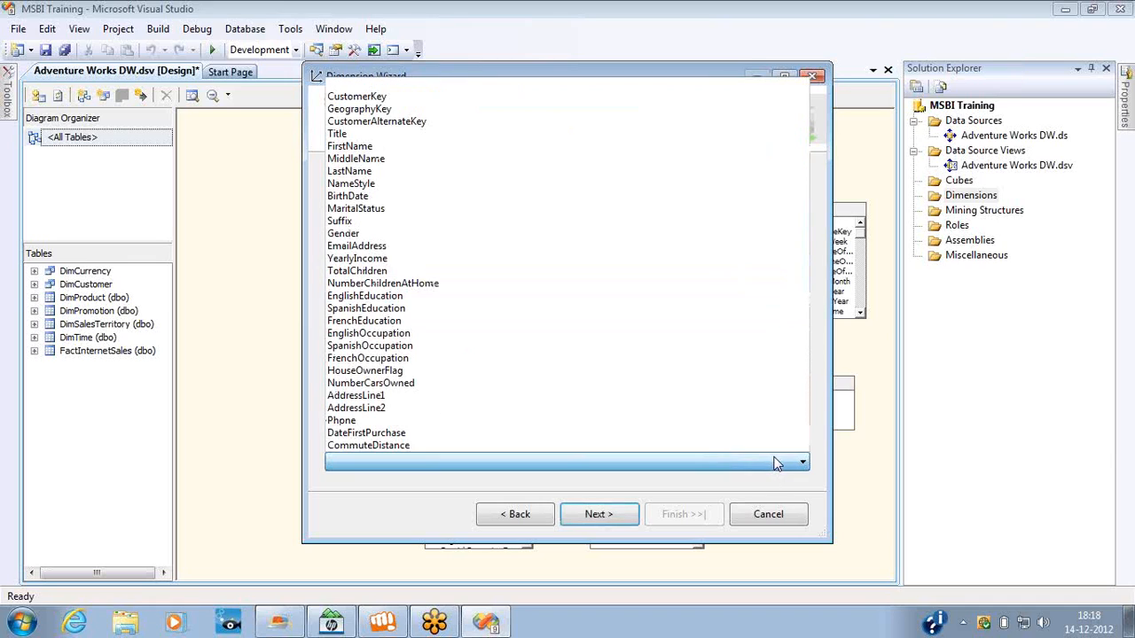
click(436, 96)
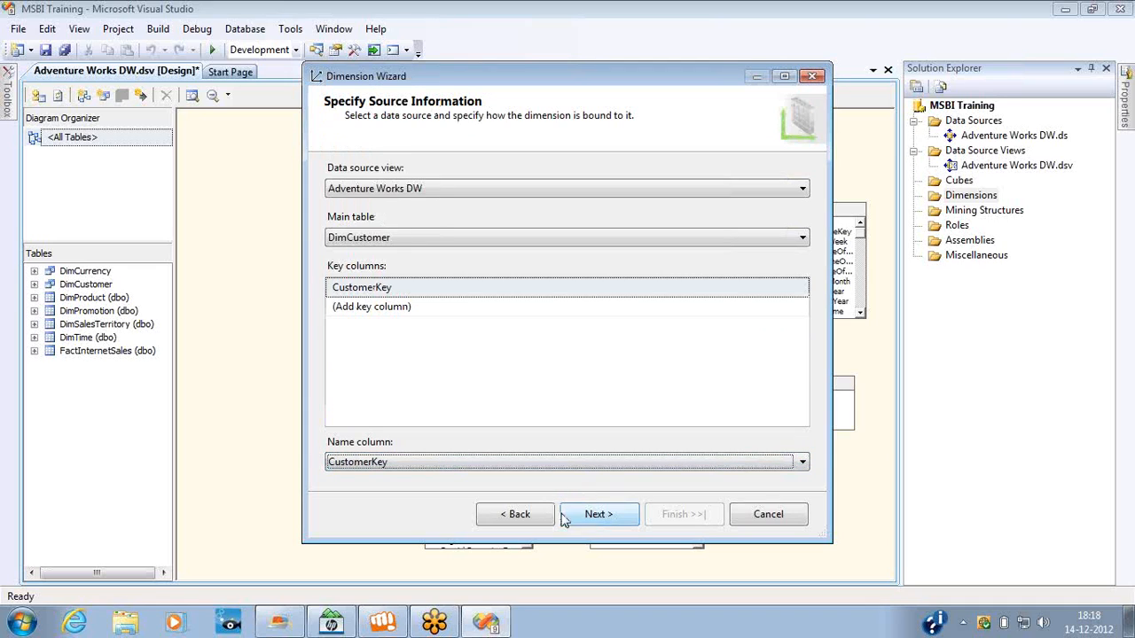
click(598, 515)
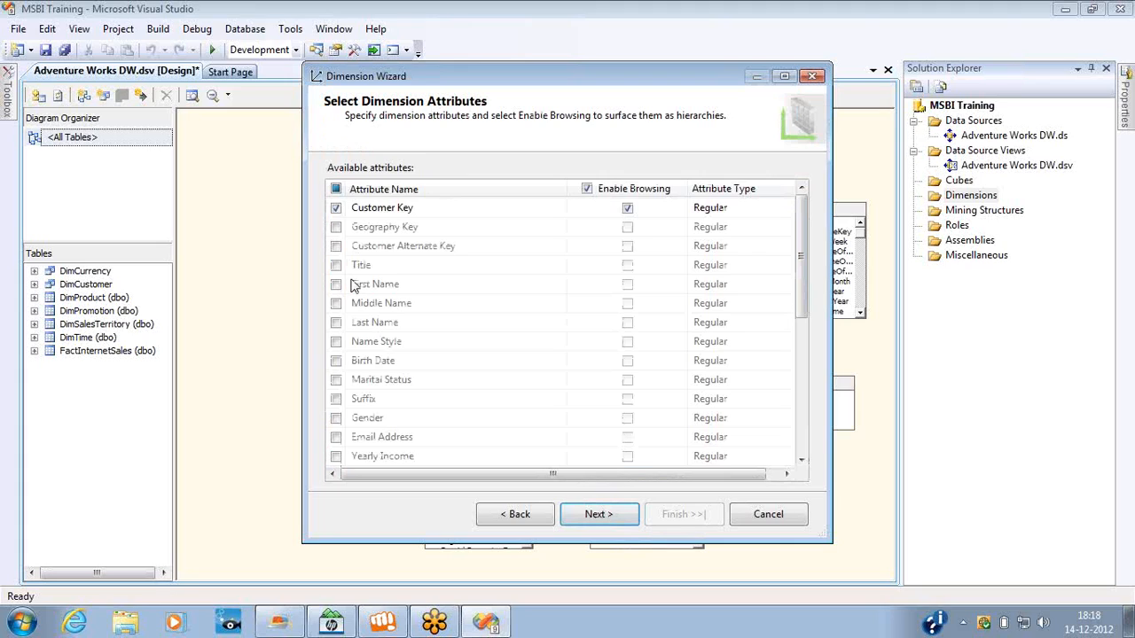
Include all available attributes, finish the dimension under its proposed name and select its Geography Key attribute.
click(337, 188)
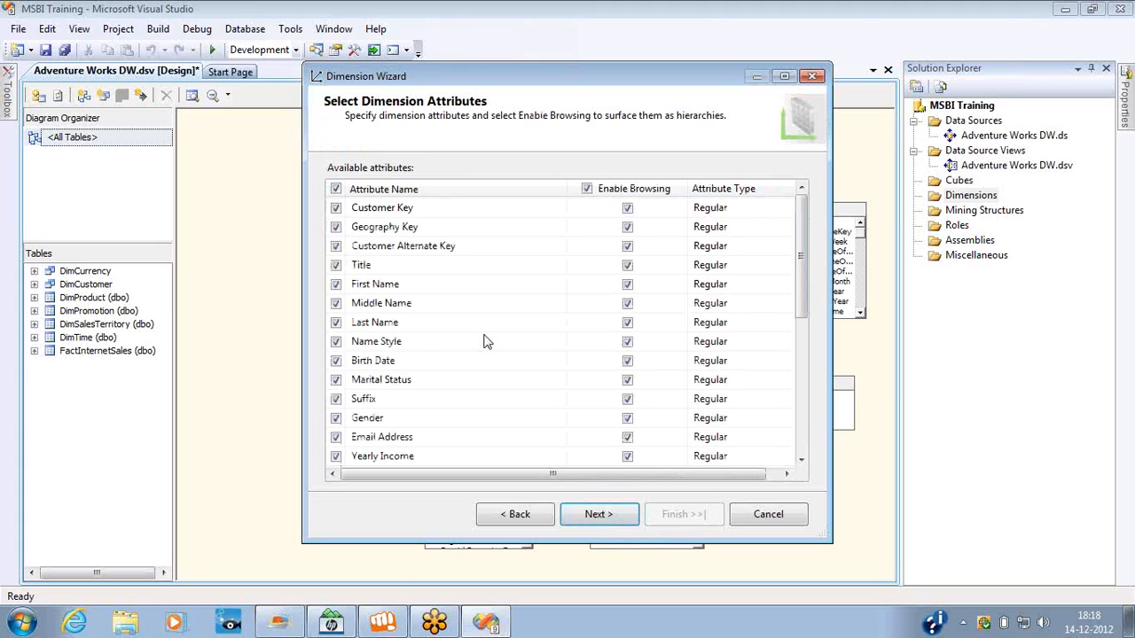
click(596, 514)
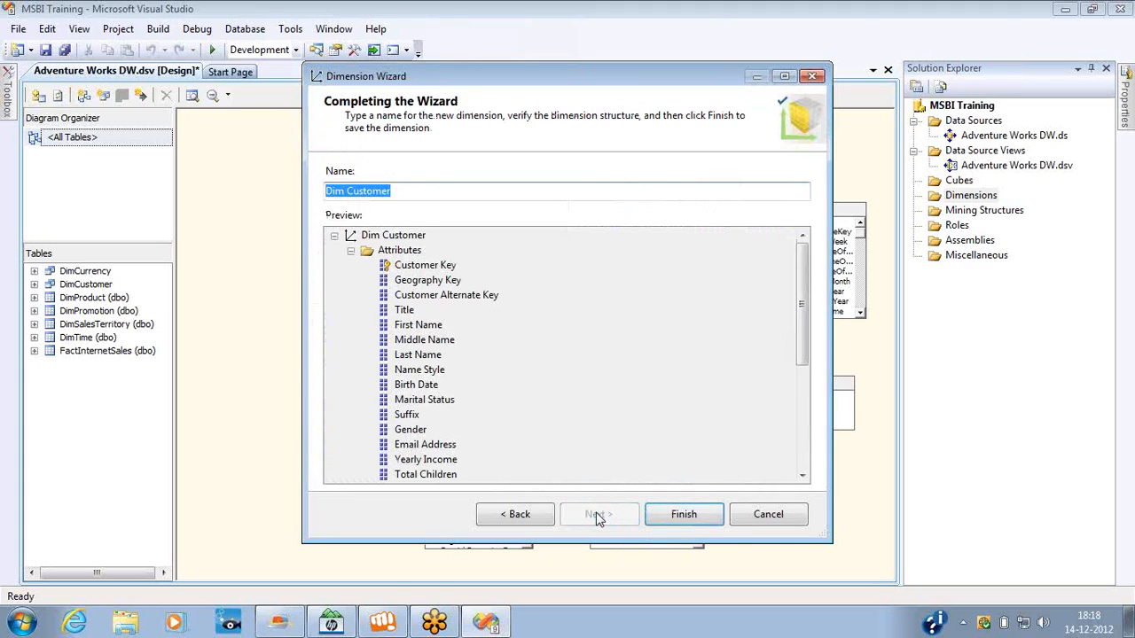
click(683, 515)
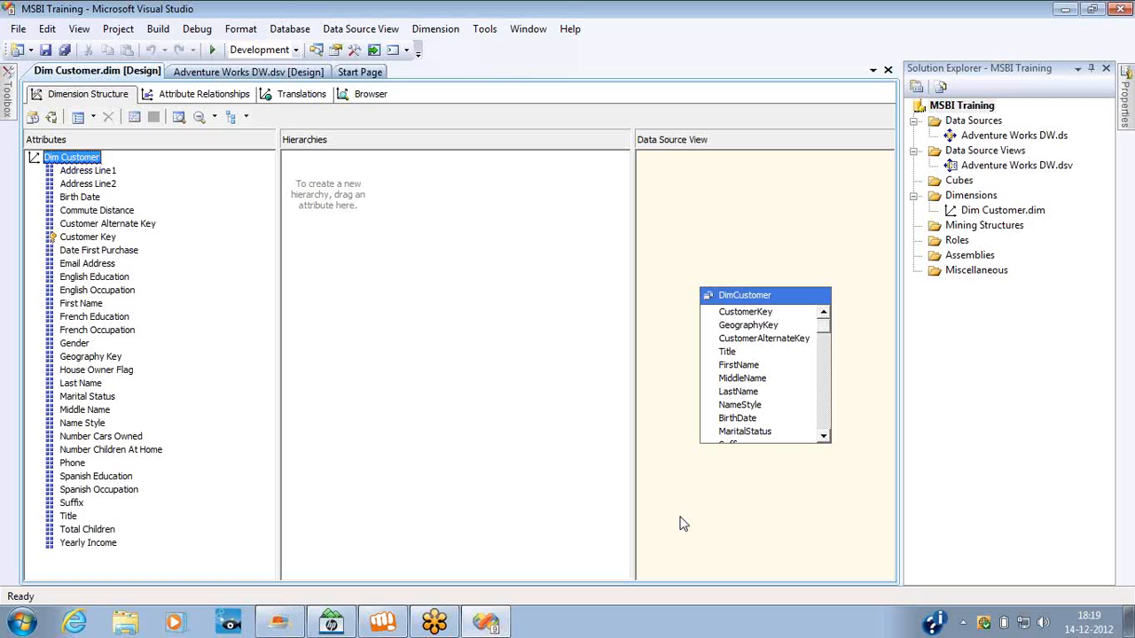
click(102, 362)
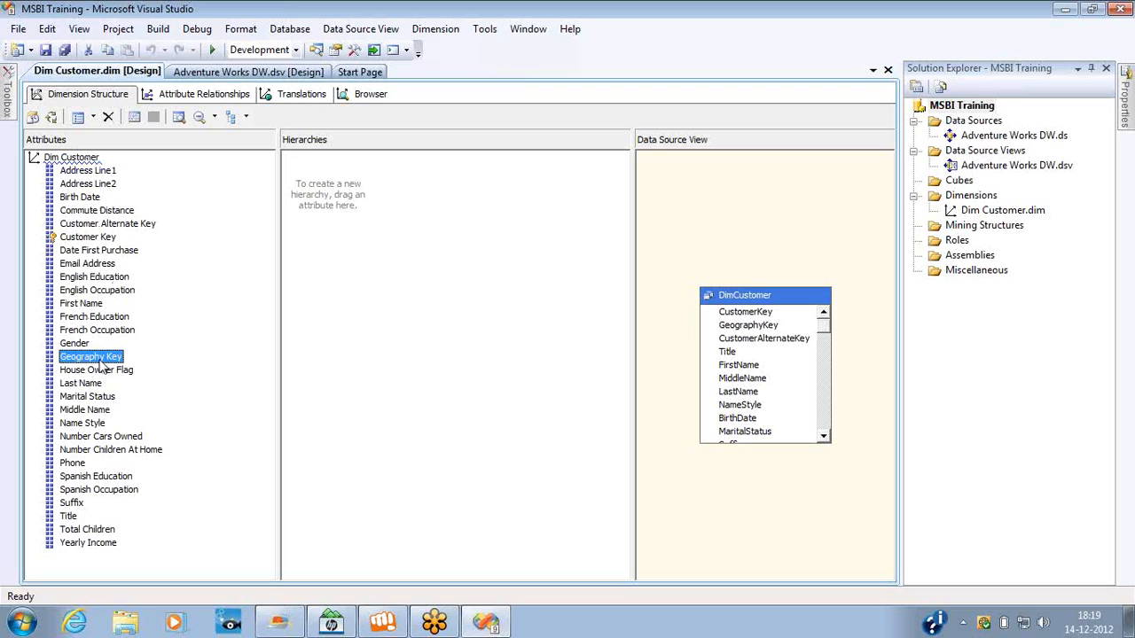
Delete the Geography Key and House Owner Flag attributes from the Dim Customer dimension.
right_click(102, 362)
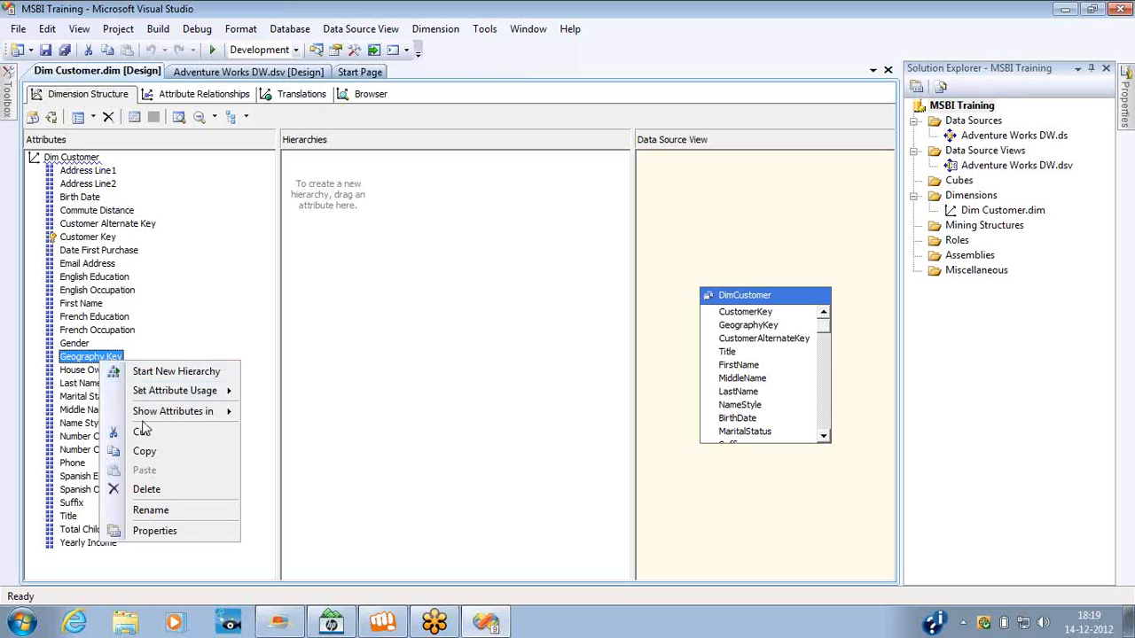
click(147, 490)
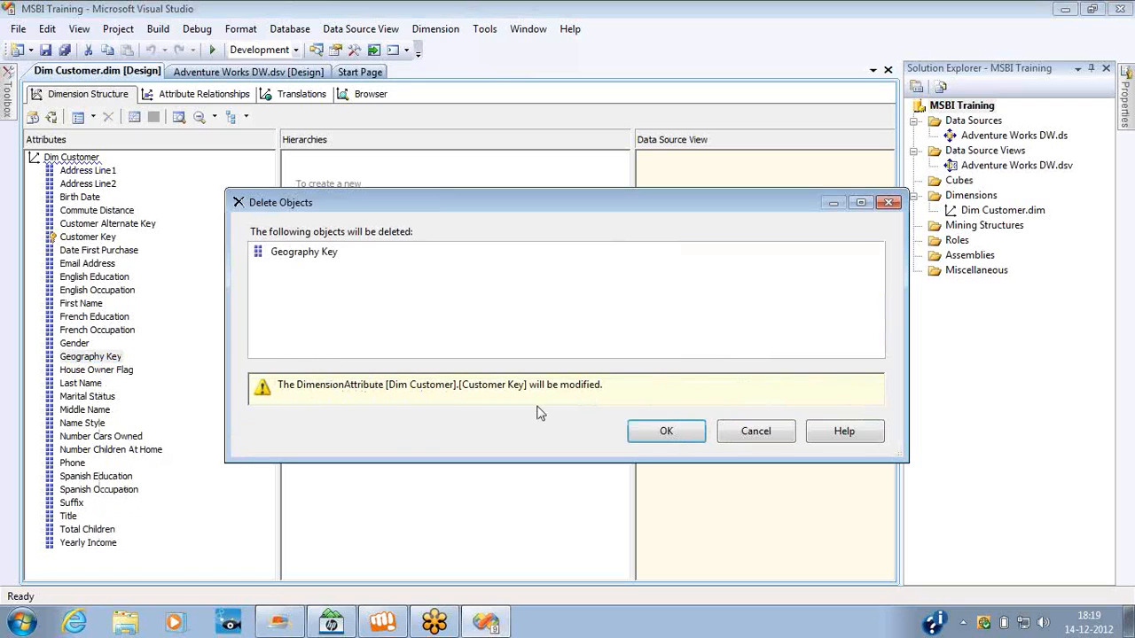
click(676, 432)
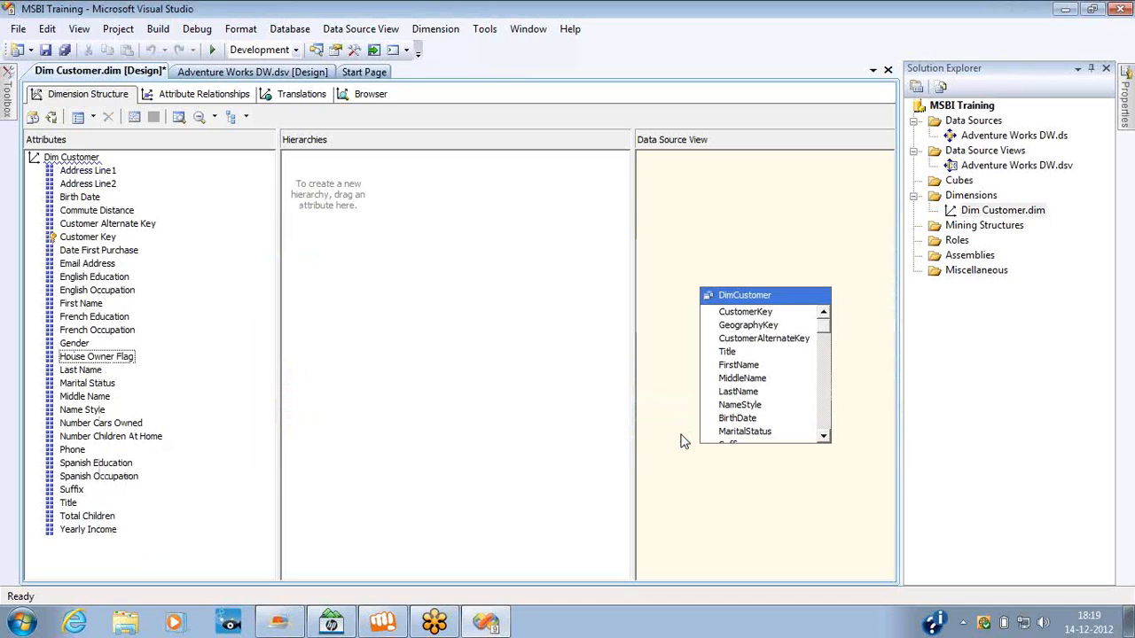
click(114, 362)
key(Delete)
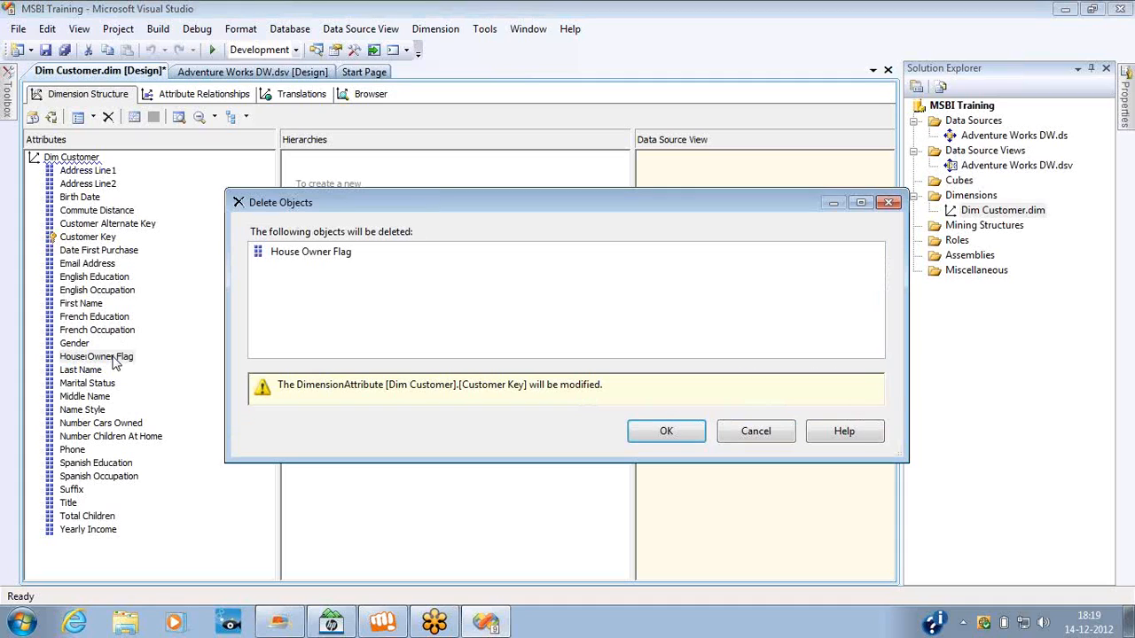
key(Return)
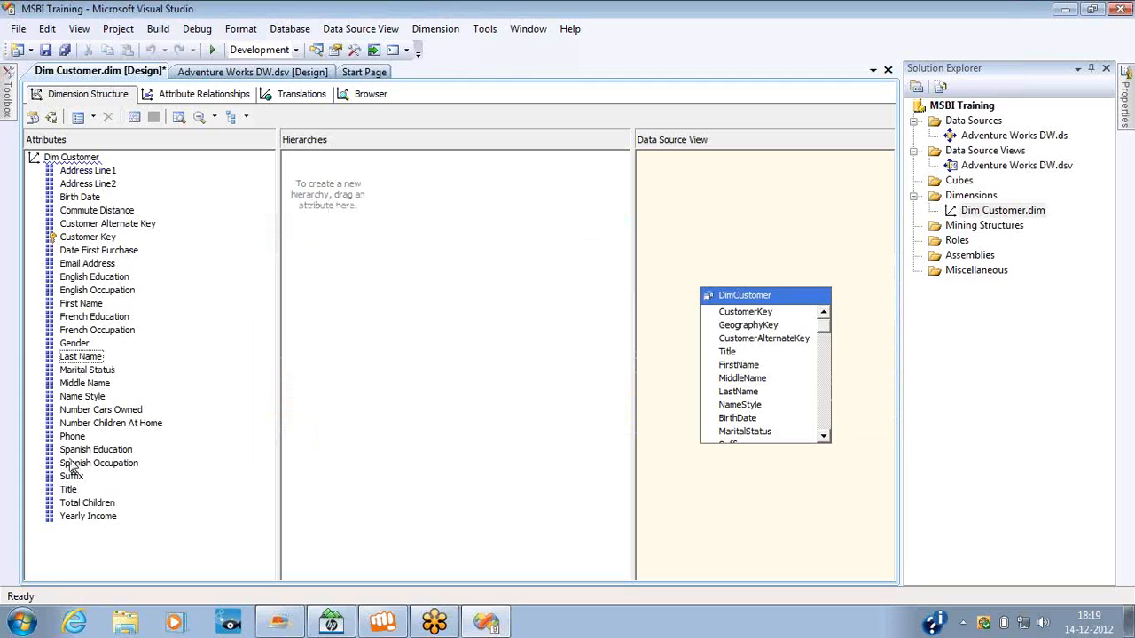
Delete the consecutive attributes from Name Style through Yearly Income from the dimension.
click(78, 386)
click(80, 399)
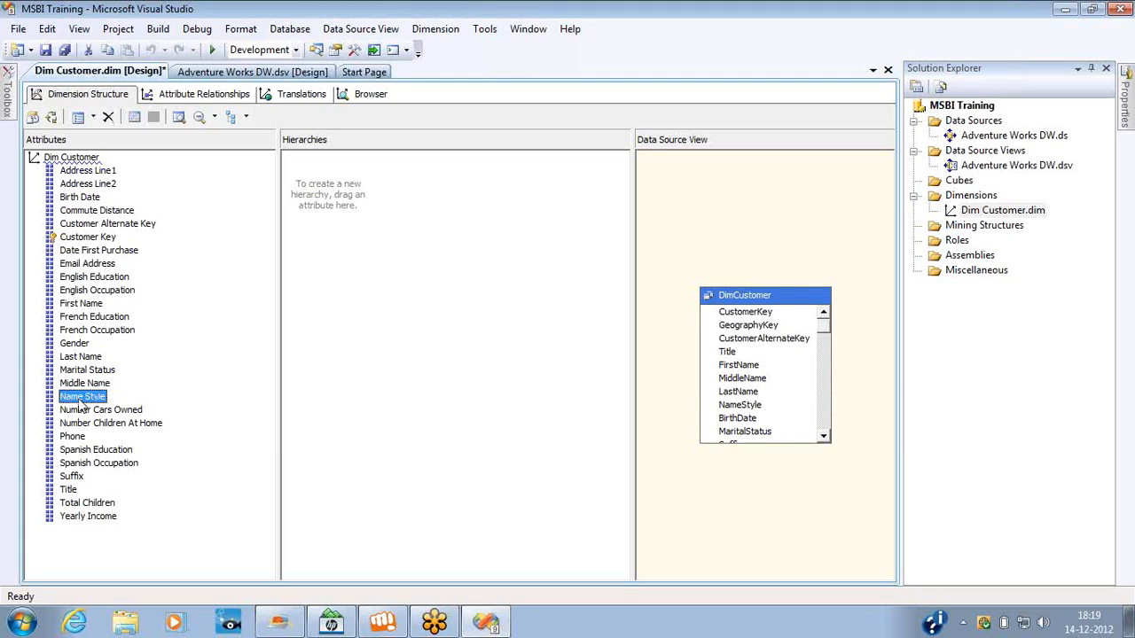
shift+click(84, 518)
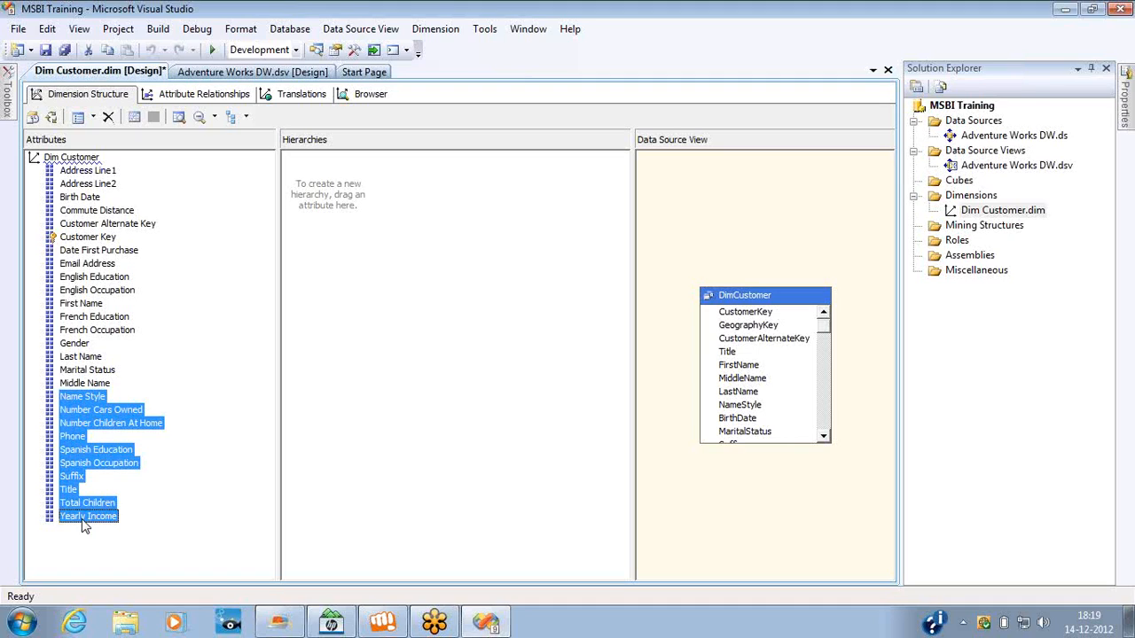
key(Delete)
key(Return)
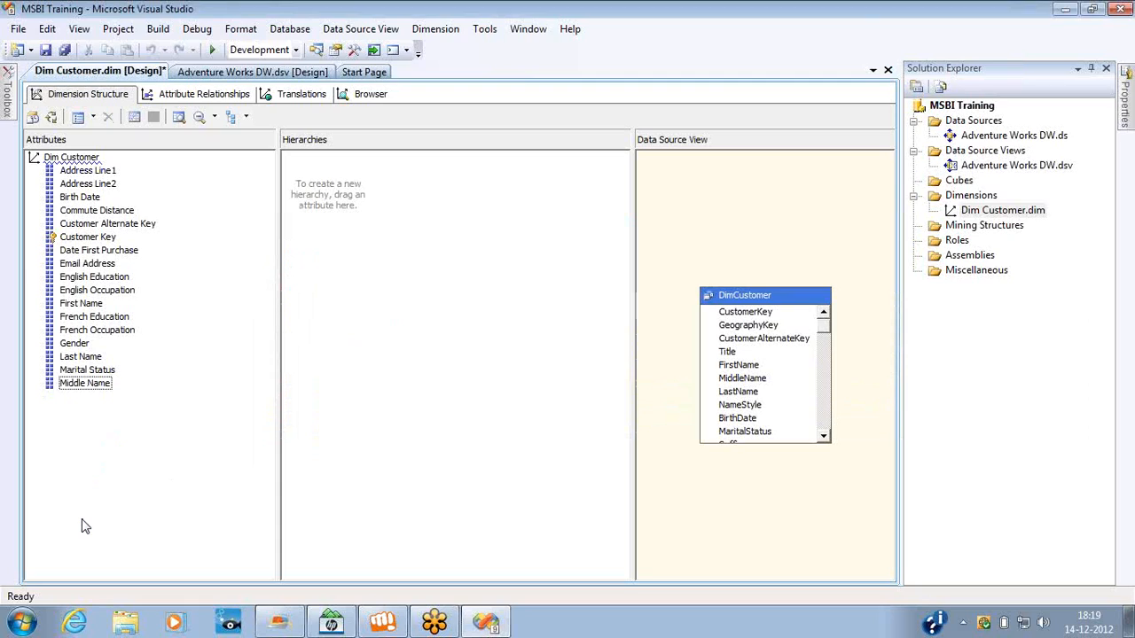
Delete the consecutive attributes from Address Line1 through Customer Alternate Key from the dimension.
click(96, 174)
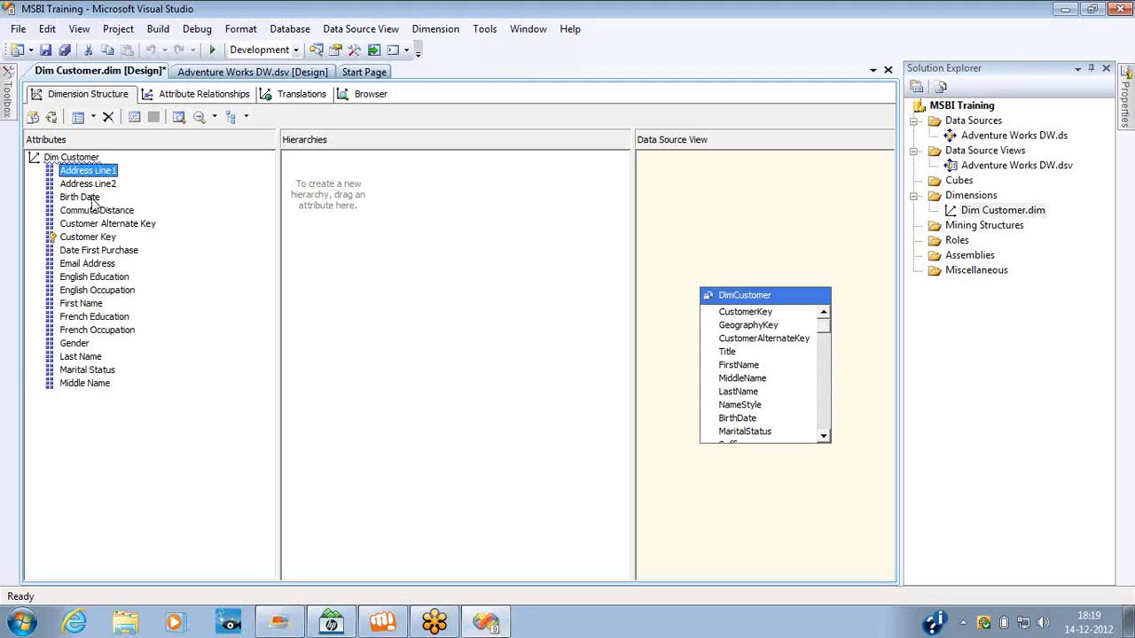
shift+click(99, 225)
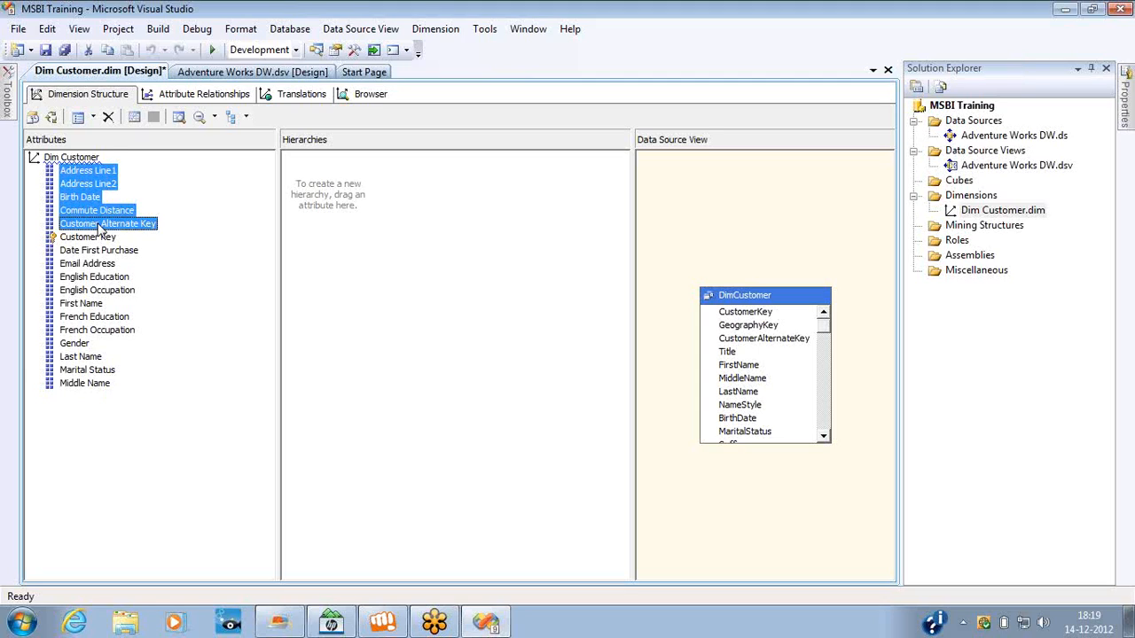
key(Delete)
key(Return)
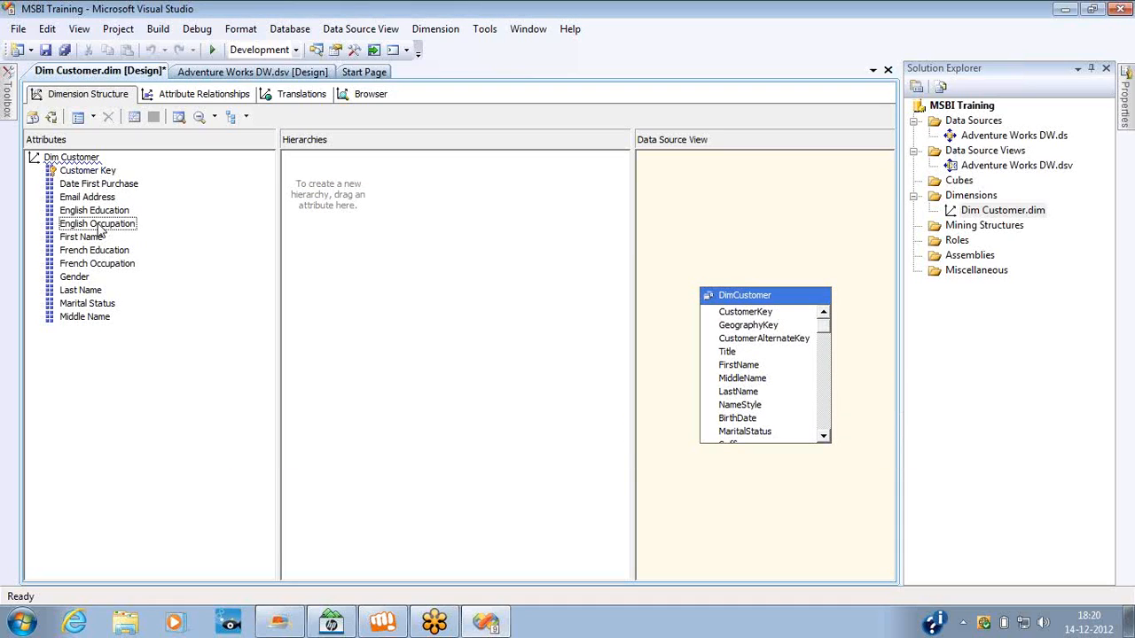
Delete the Email Address, English Education and English Occupation attributes, keeping First Name.
click(90, 200)
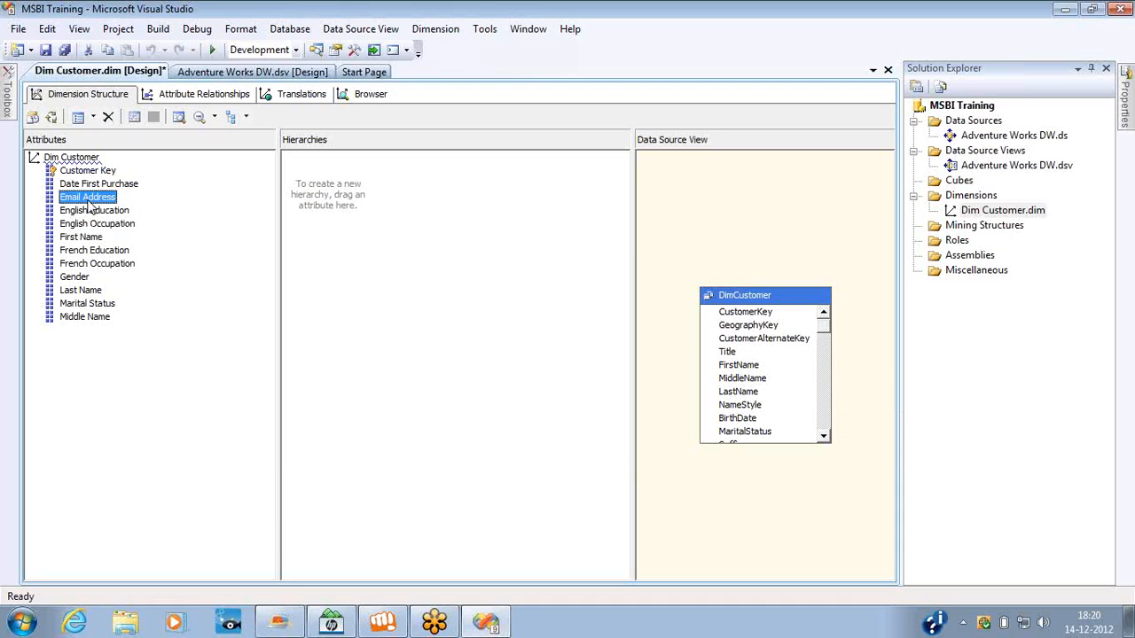
key(Delete)
key(Return)
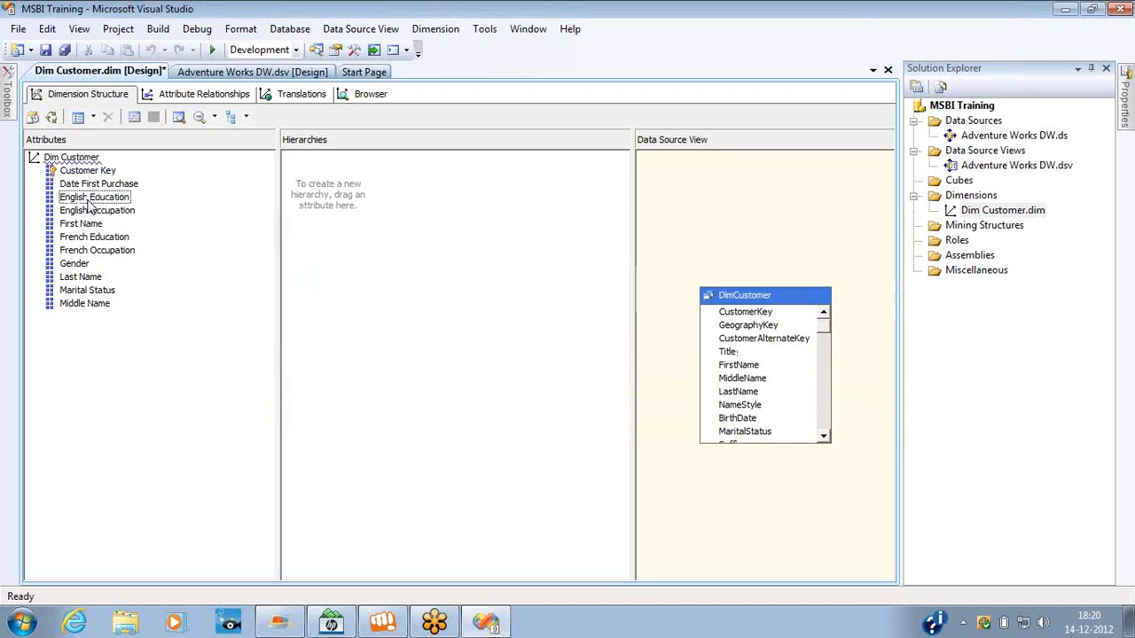
shift+click(97, 224)
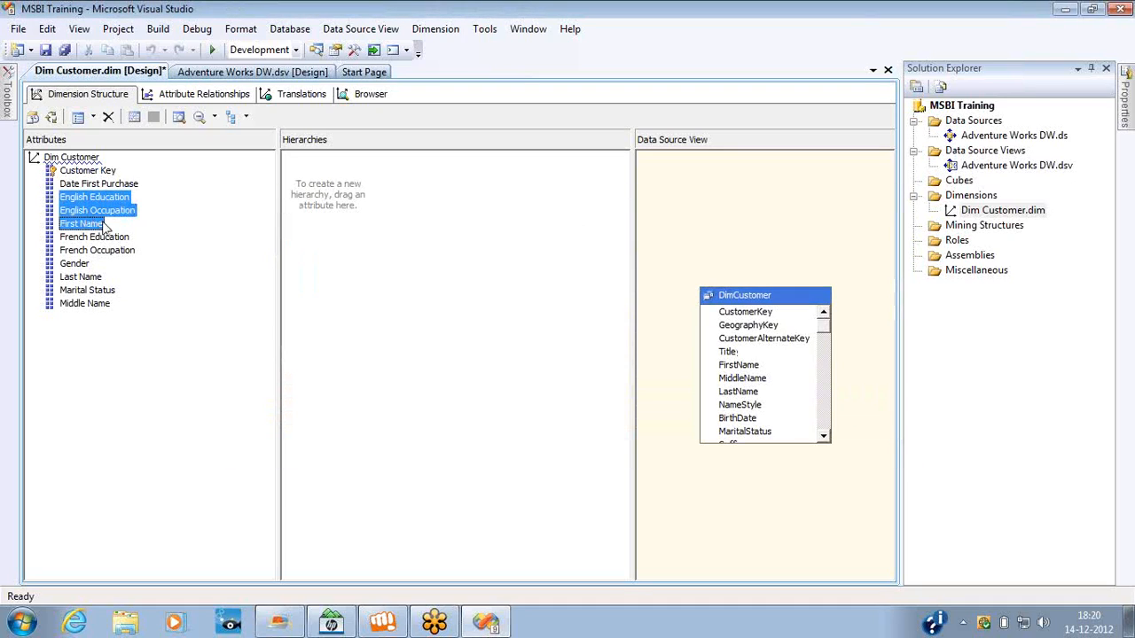
key(shift+Up)
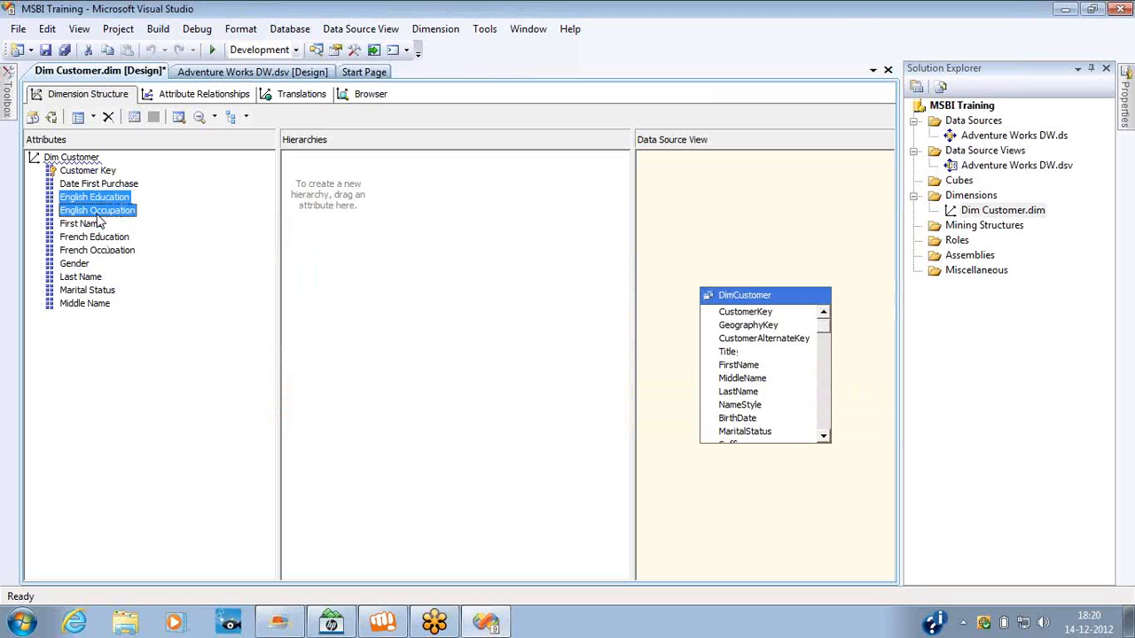
key(Delete)
key(Return)
Delete the French Education and French Occupation attributes from the dimension.
click(96, 212)
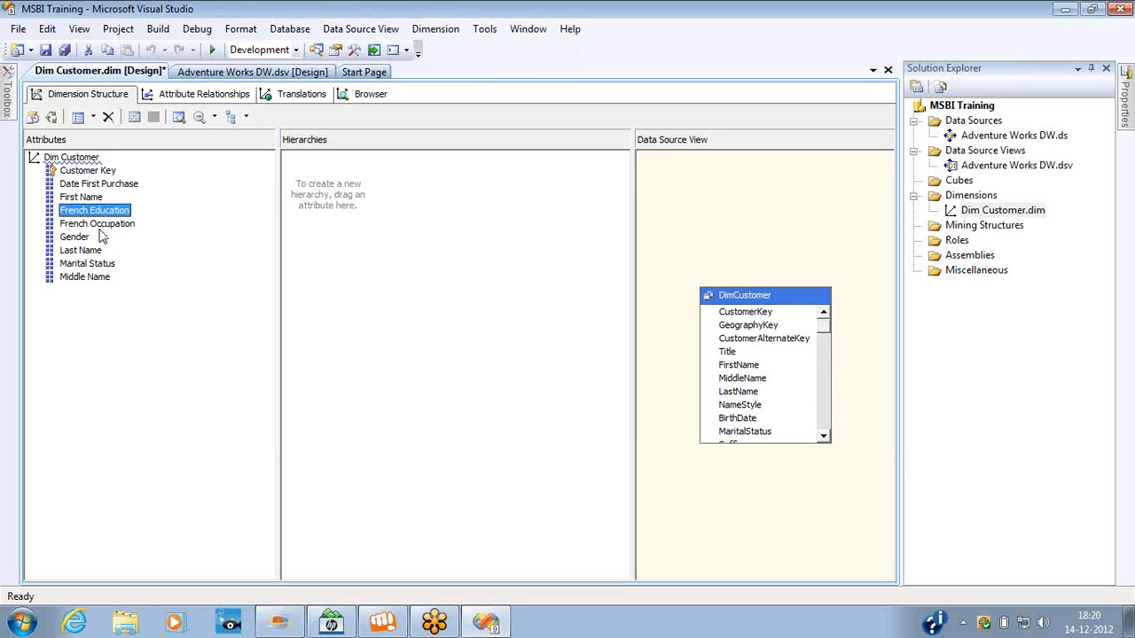
shift+click(99, 227)
key(Delete)
key(Return)
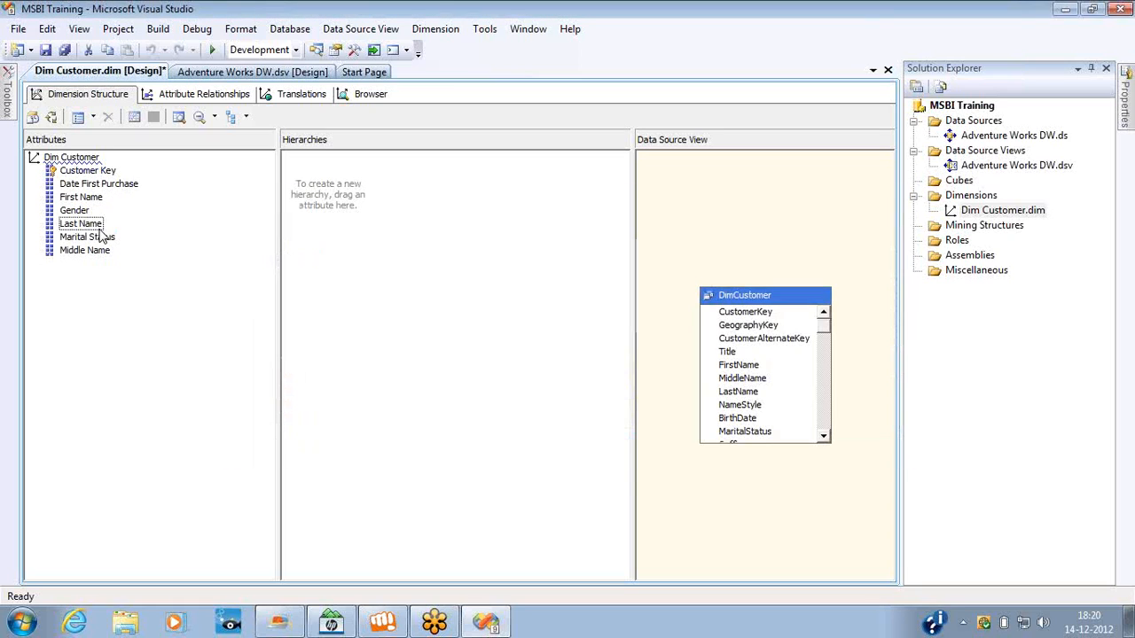
Delete the Gender, Marital Status and Date First Purchase attributes from the dimension.
click(87, 213)
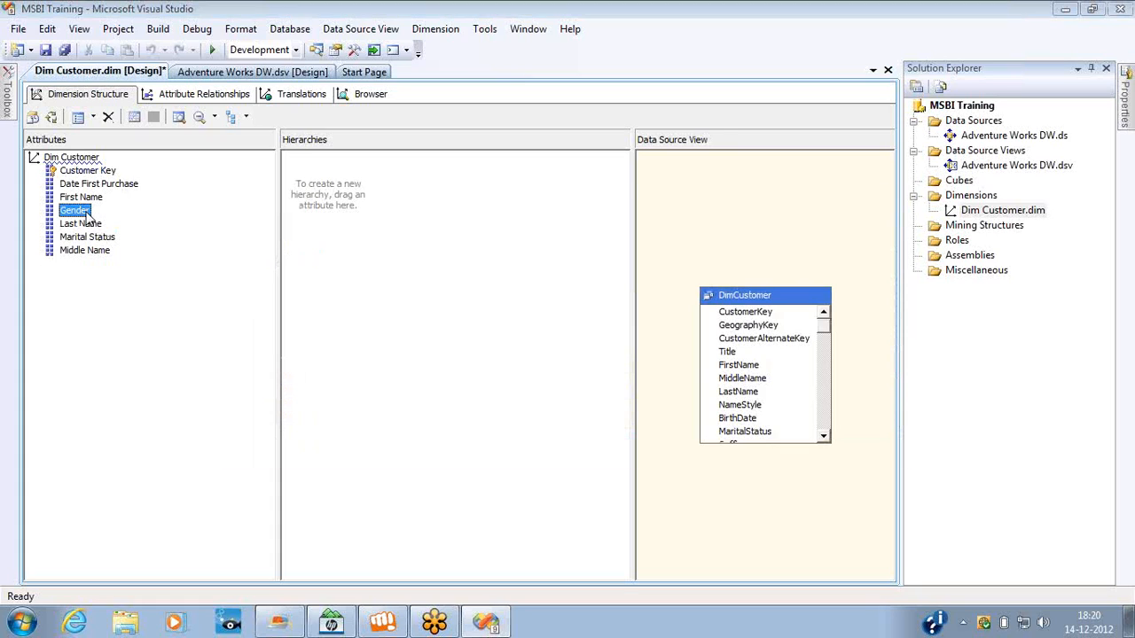
key(Delete)
key(Return)
click(92, 227)
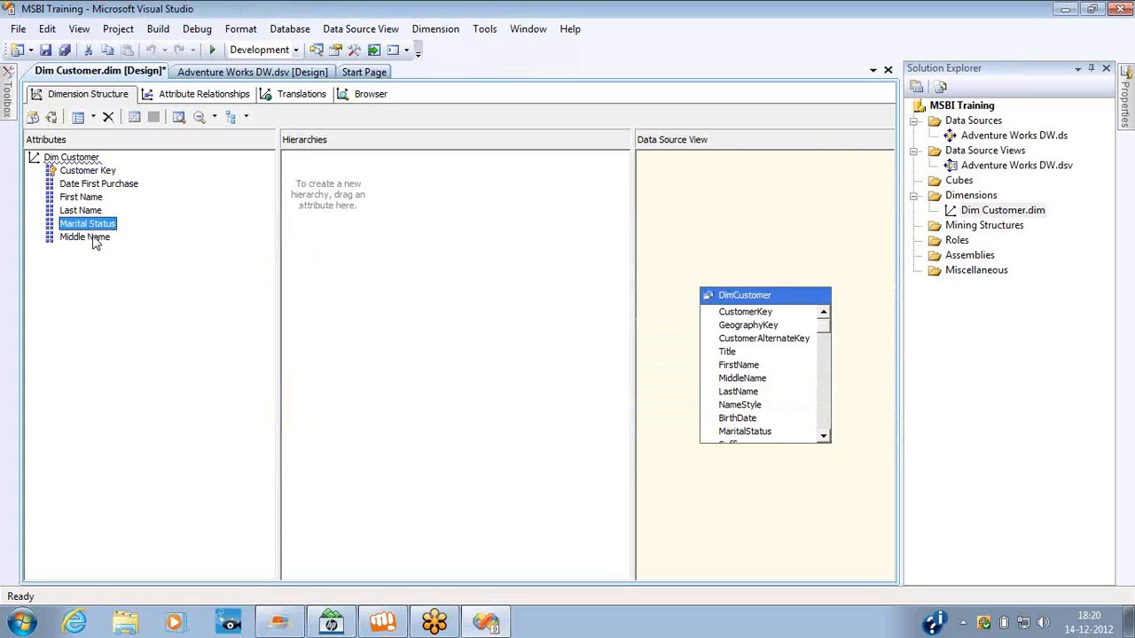
key(Delete)
key(Return)
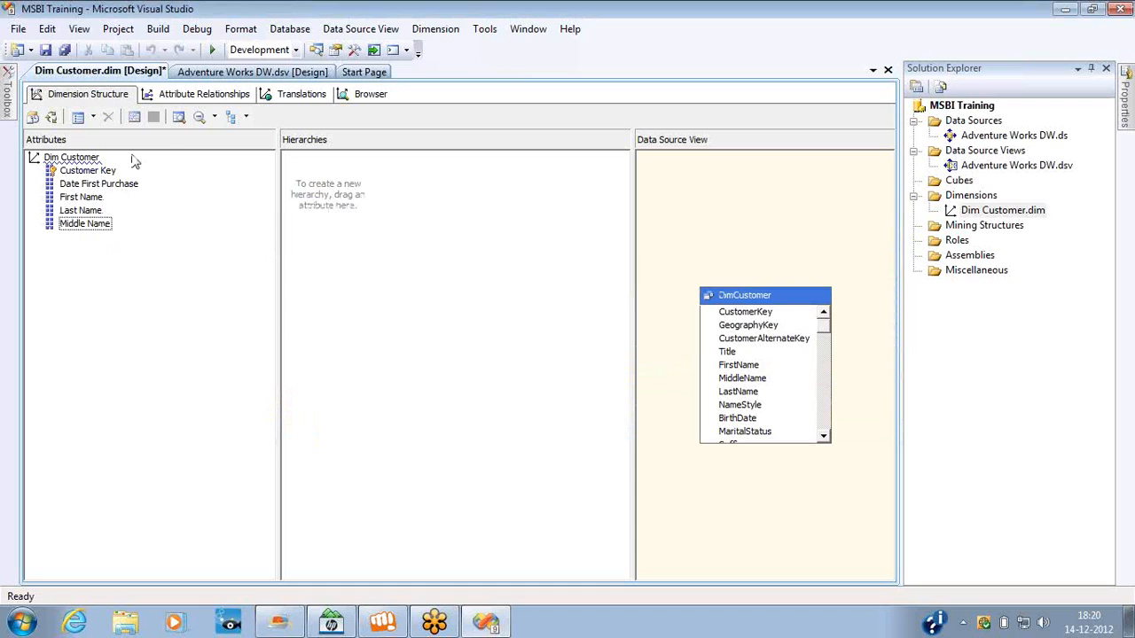
click(98, 184)
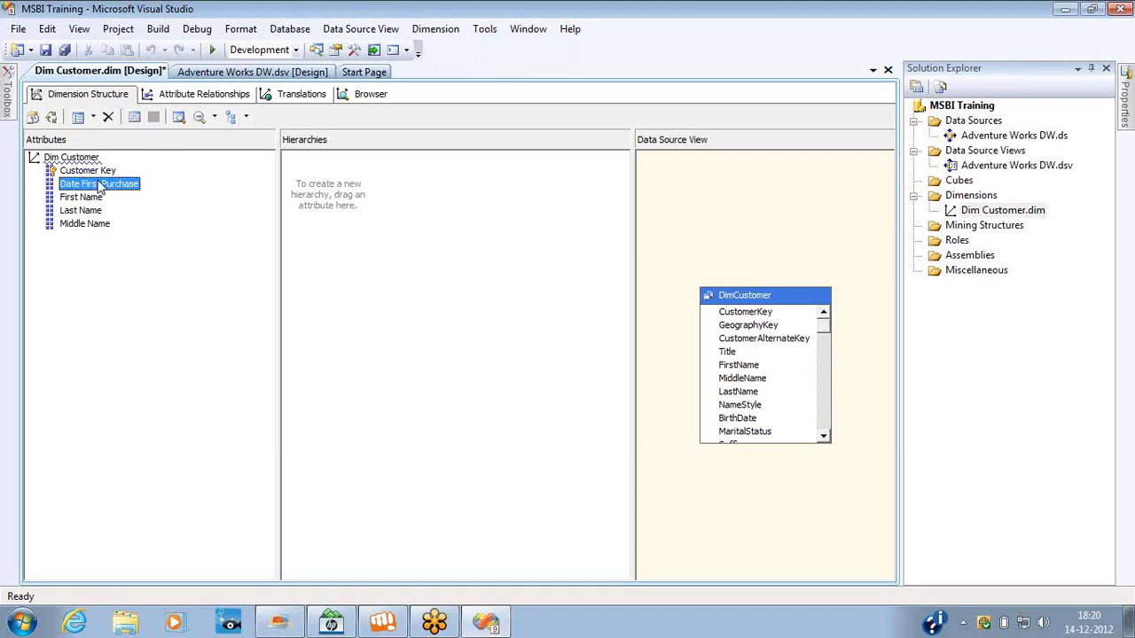
key(Delete)
key(Return)
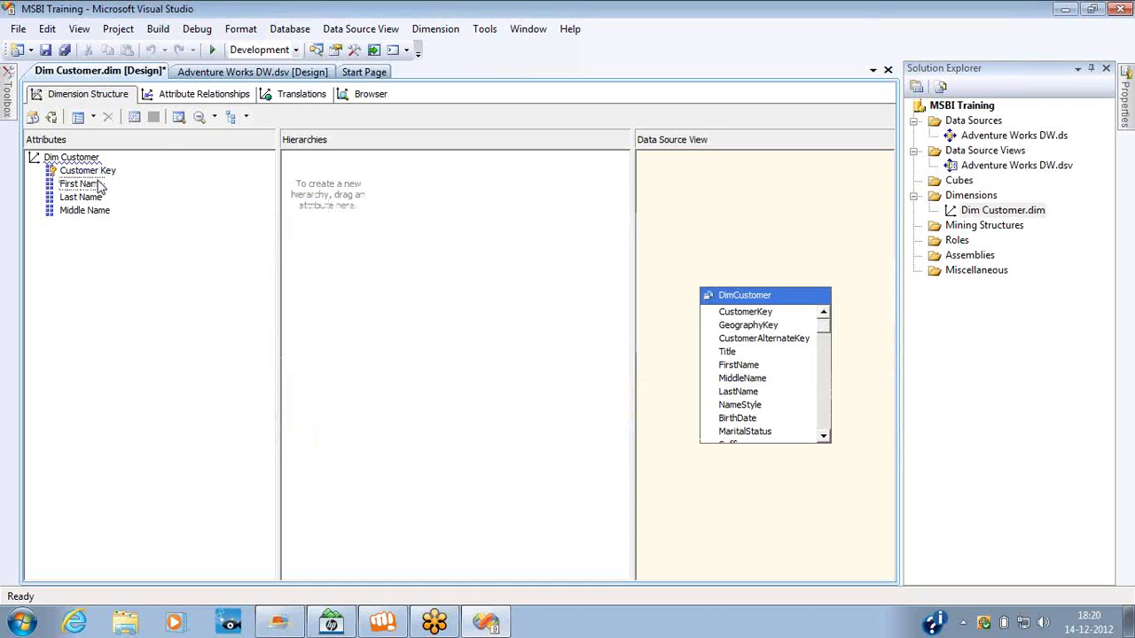
Examine the attribute relationships of Customer Key, collapsing and expanding its related attributes, and return to the dimension structure.
click(95, 172)
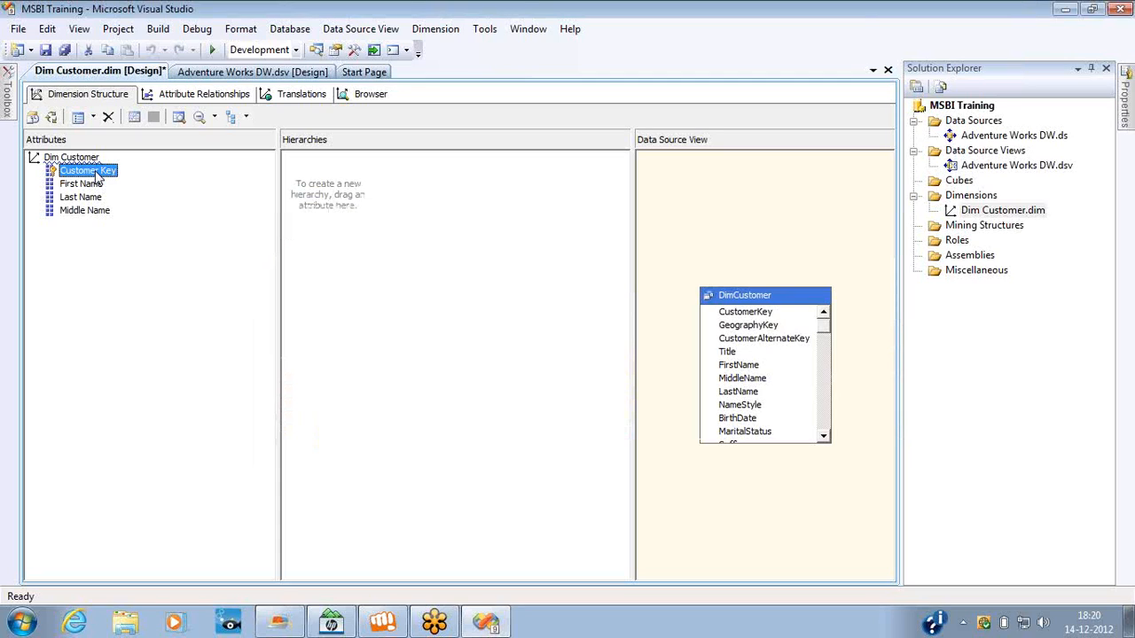
click(190, 94)
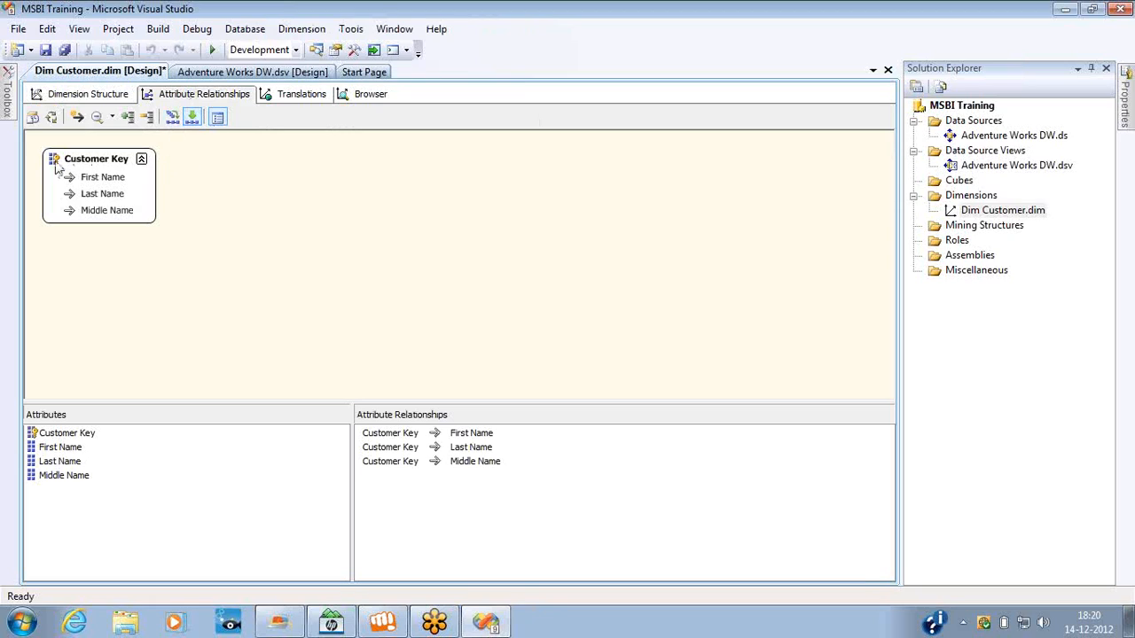
click(84, 162)
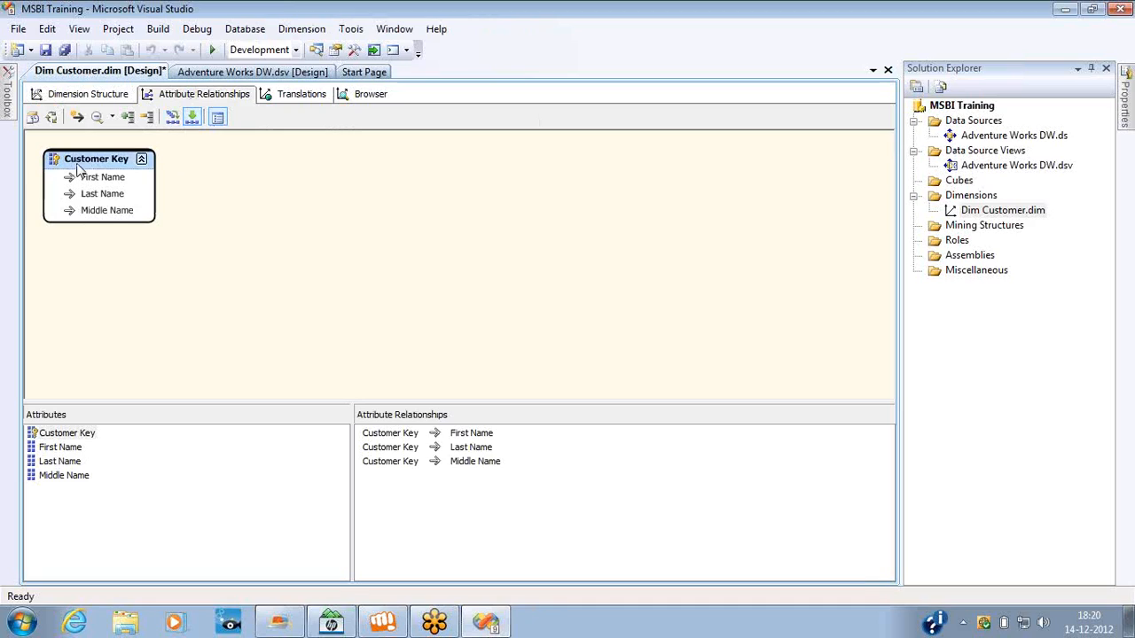
click(141, 159)
click(141, 159)
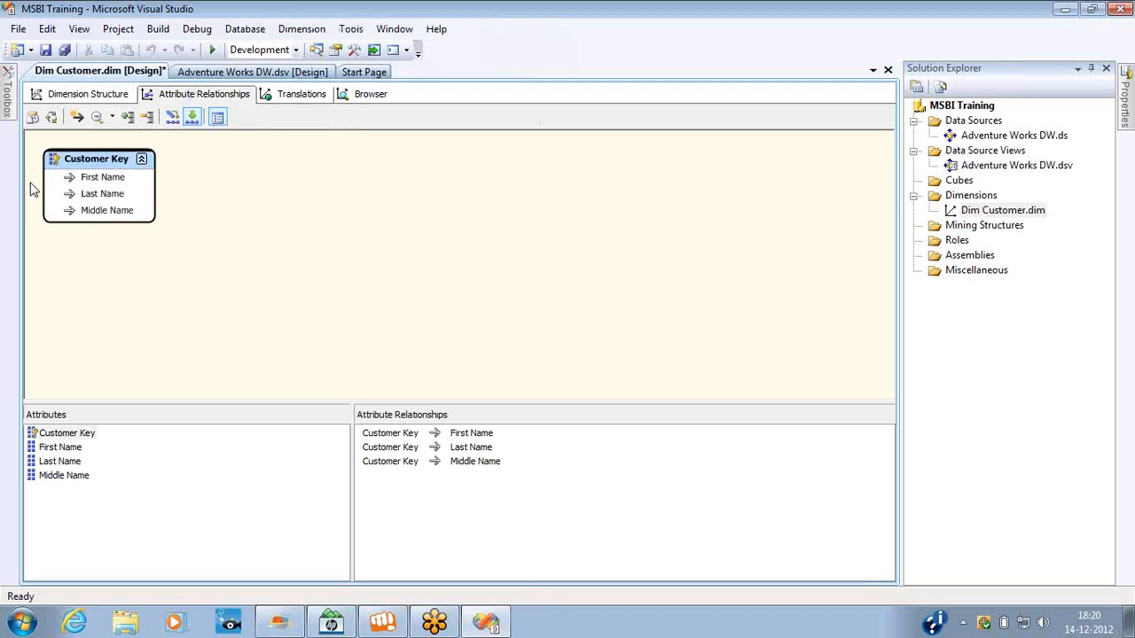
click(141, 160)
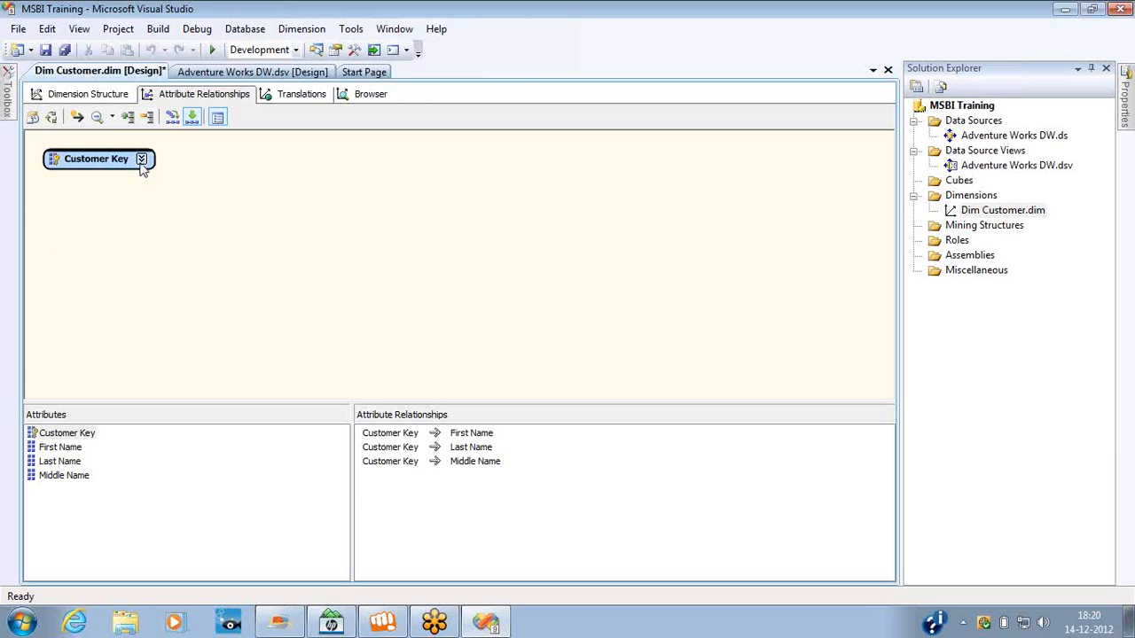
click(141, 159)
click(82, 98)
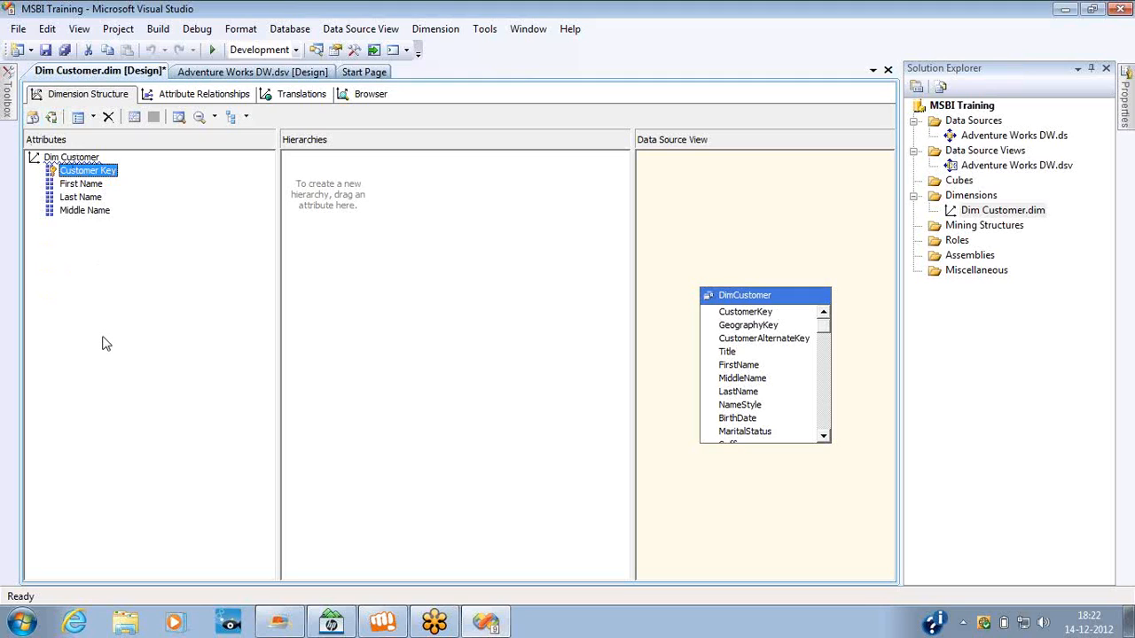
right_click(99, 266)
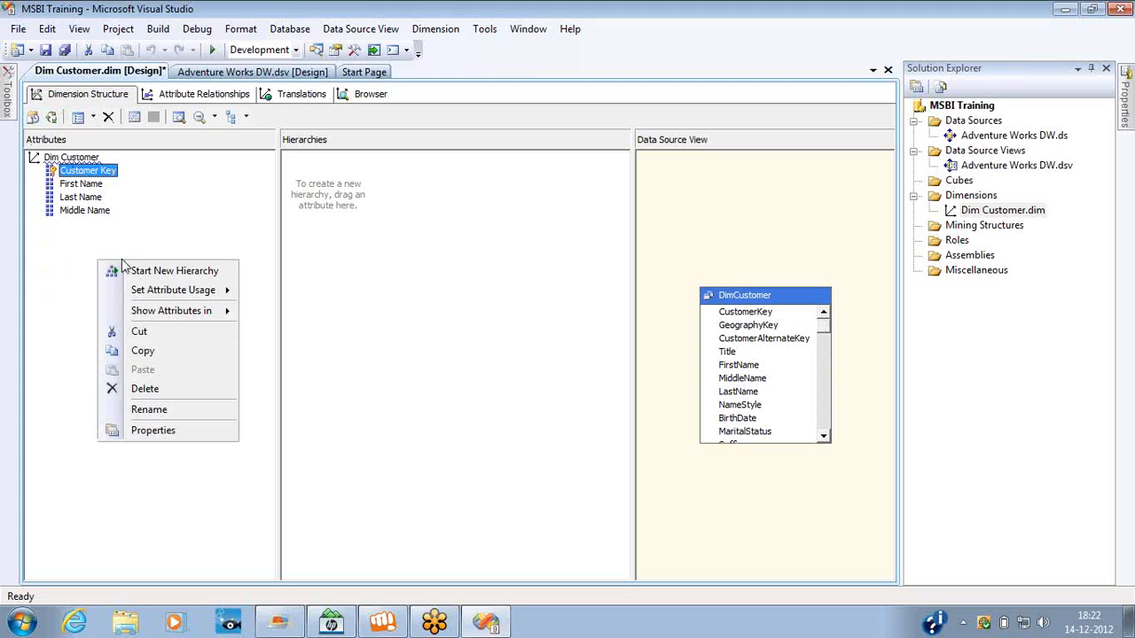
right_click(75, 162)
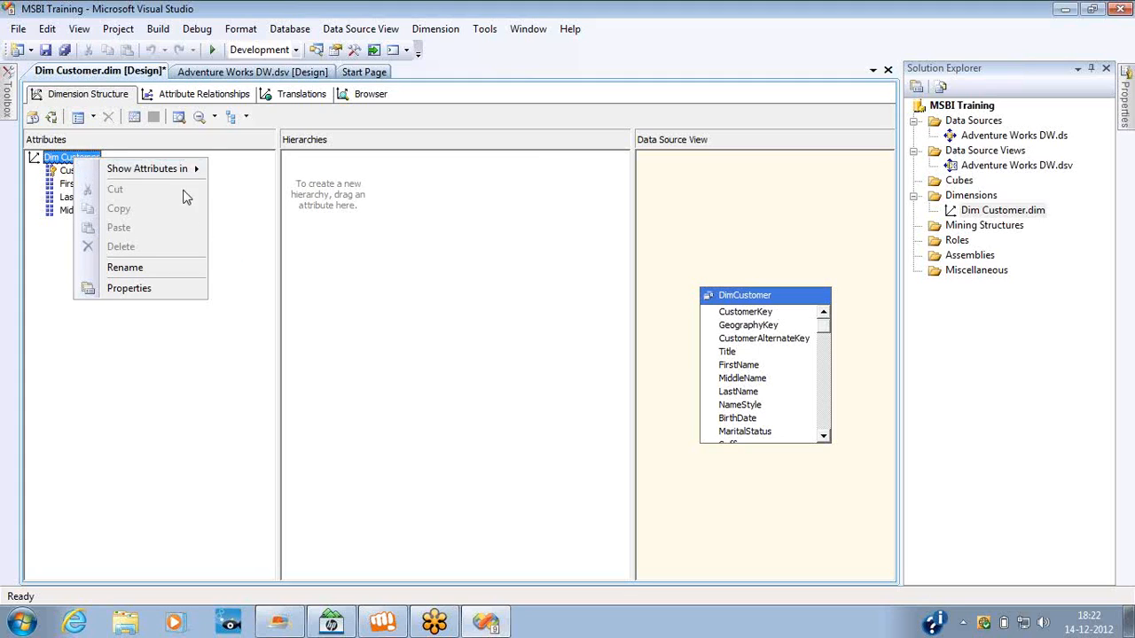
click(567, 404)
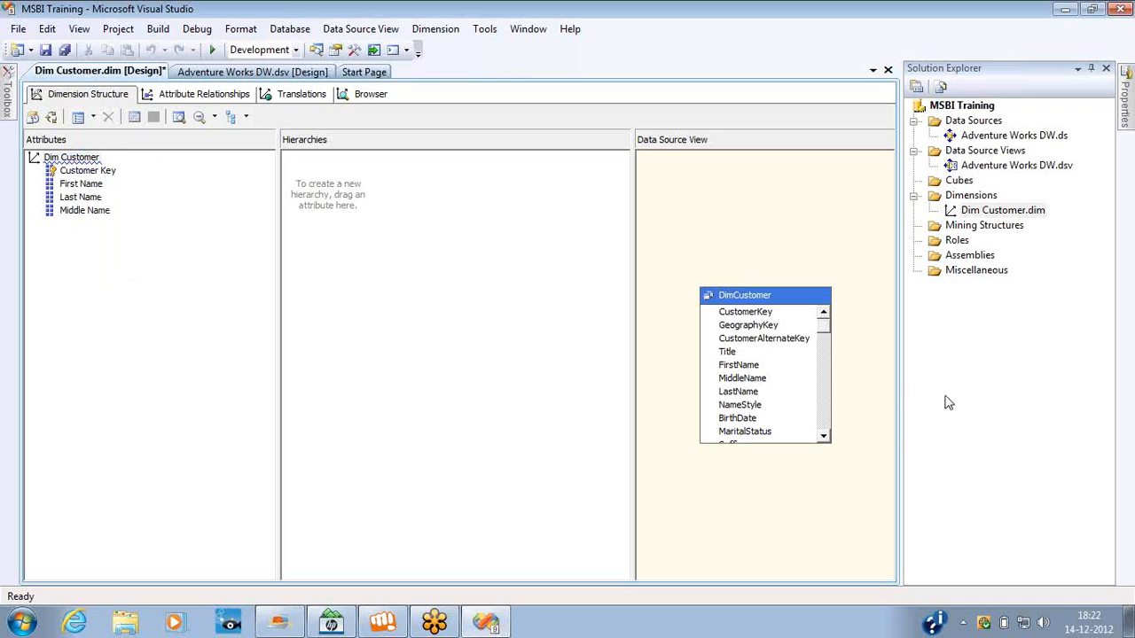
Add the Gender column of the DimCustomer table in the data source view as an attribute of the dimension.
click(823, 406)
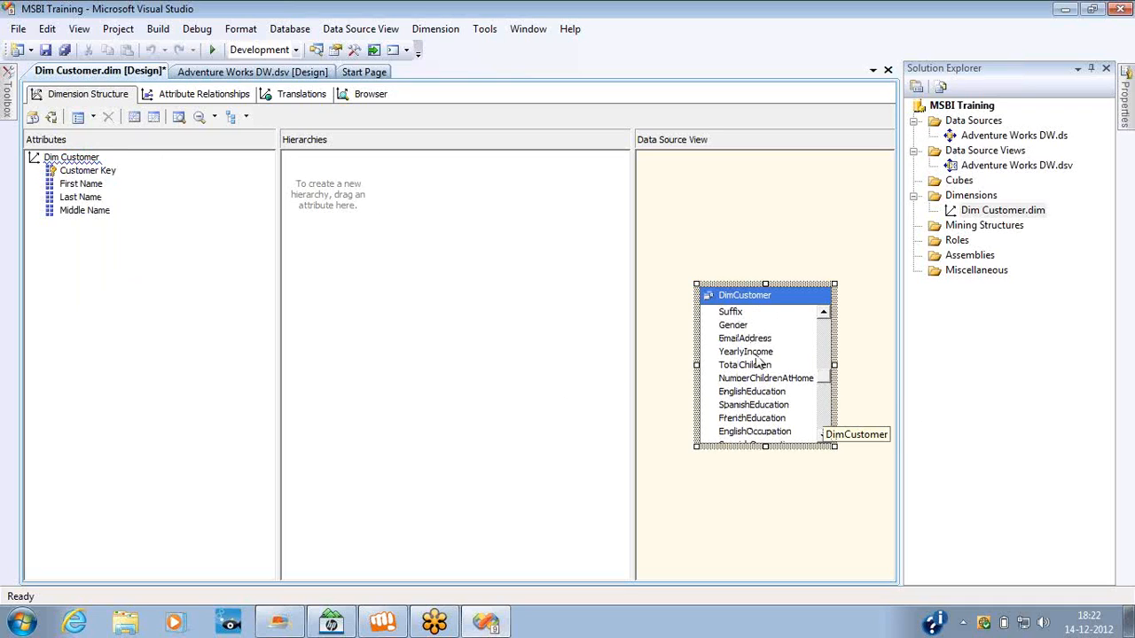
click(734, 326)
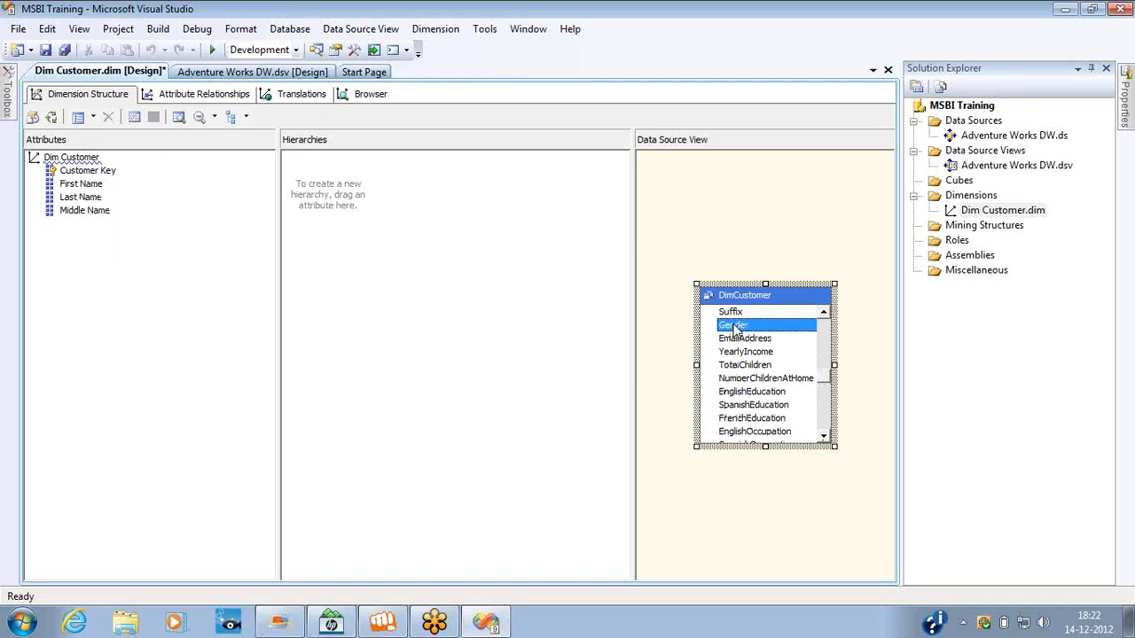
drag(734, 328, 197, 284)
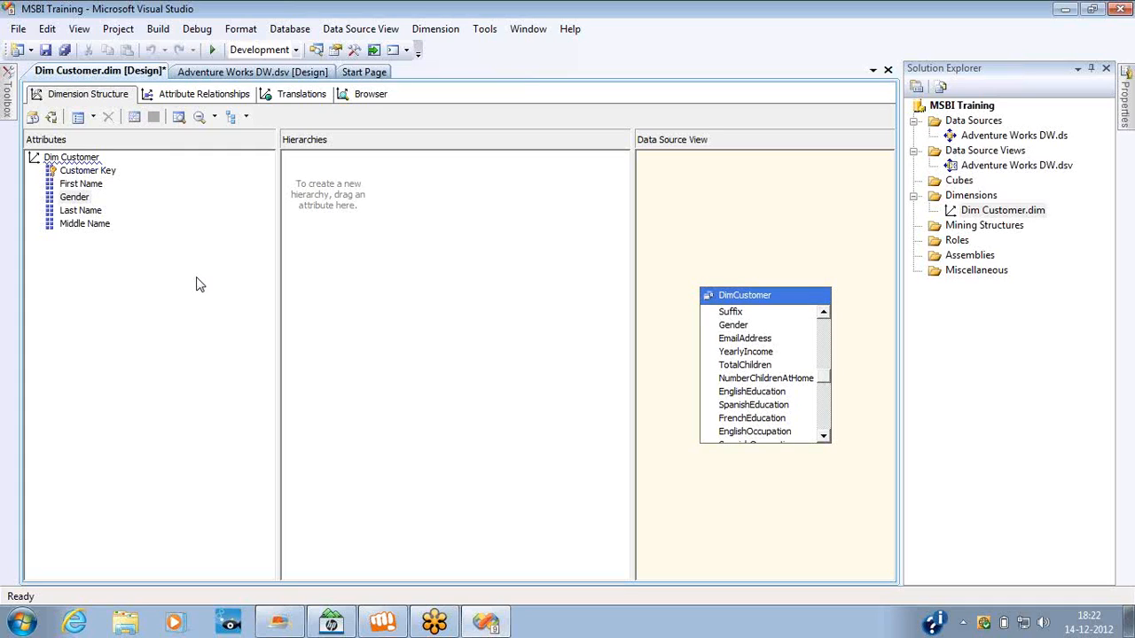
click(74, 200)
click(74, 197)
click(138, 223)
Build the MSBI Training project.
right_click(958, 110)
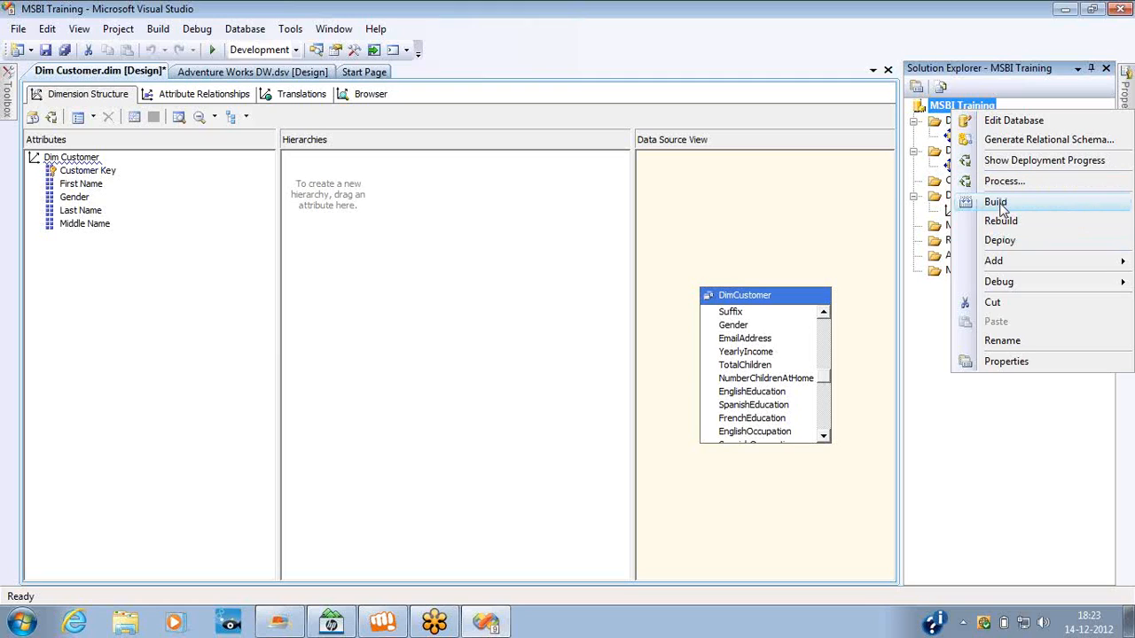
click(996, 203)
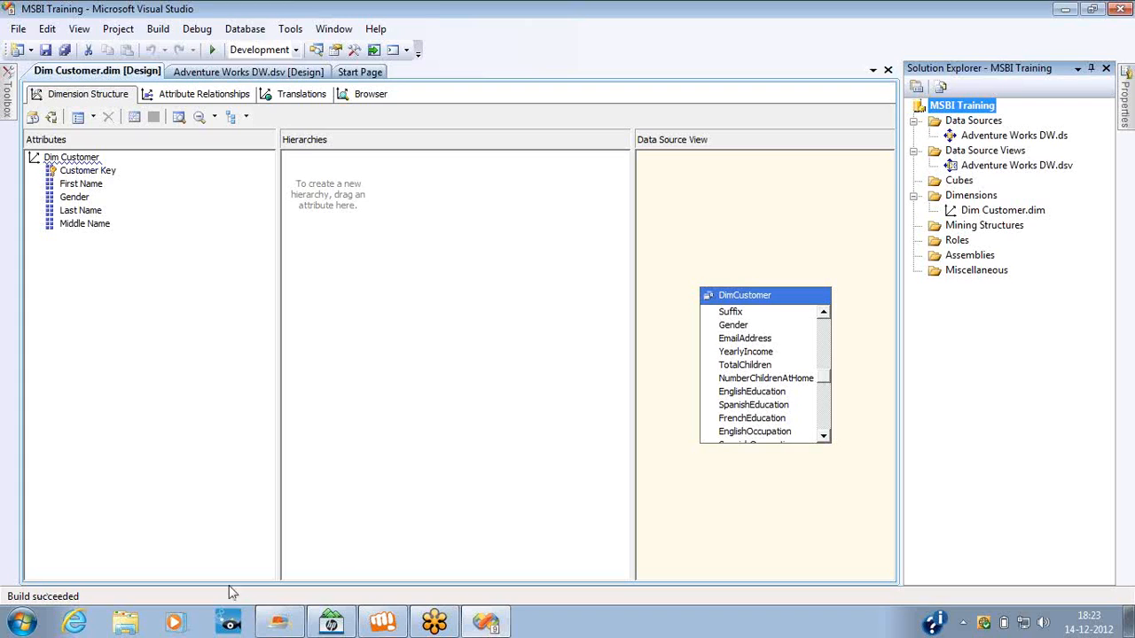
Compare the Adventure Works DW data source view with the Dim Customer dimension and locate the Gender column in its DimCustomer table.
double_click(975, 168)
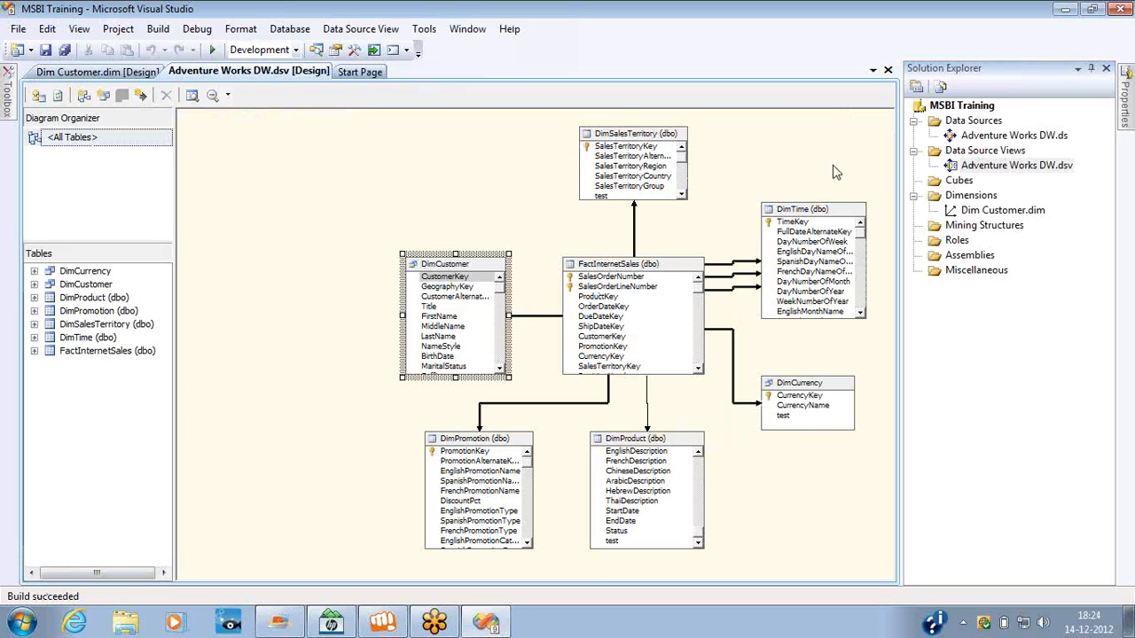
double_click(971, 213)
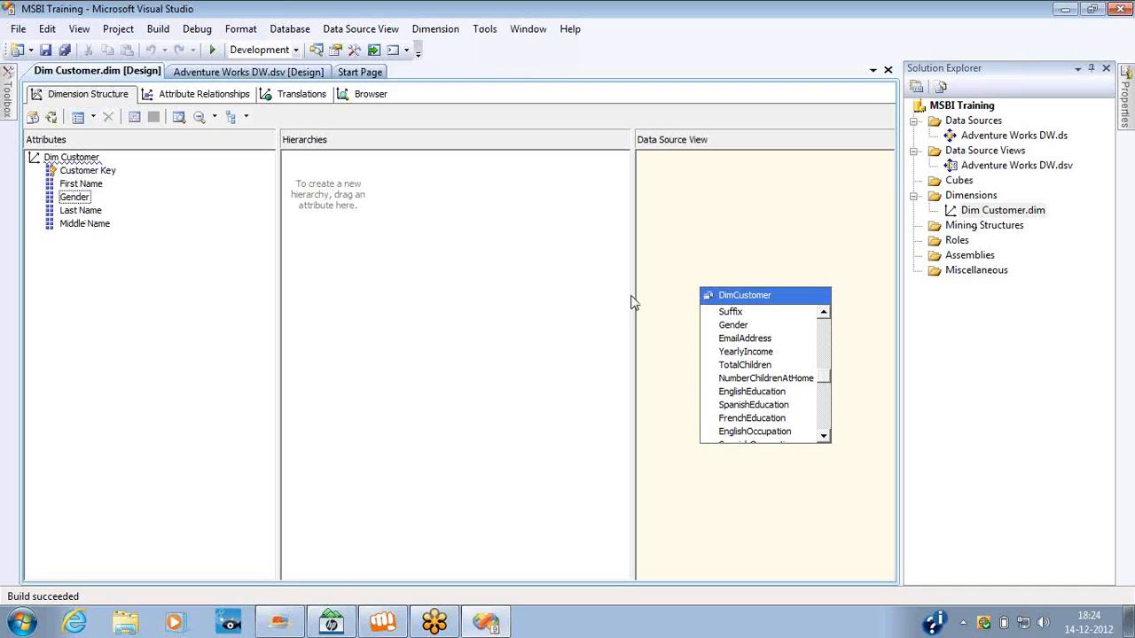
click(735, 299)
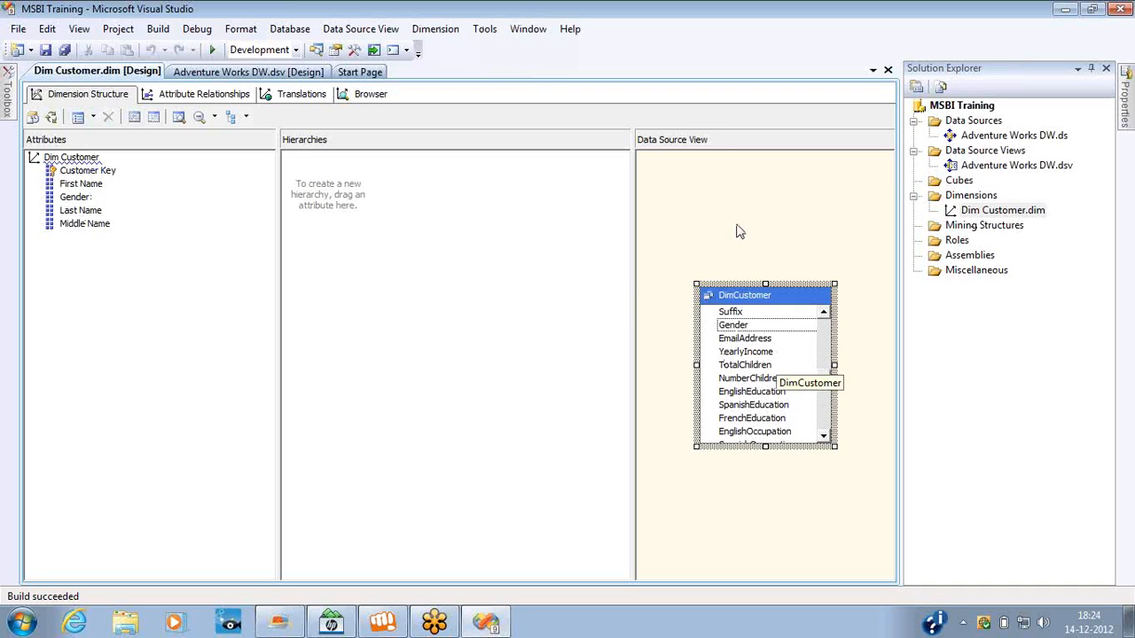
click(734, 327)
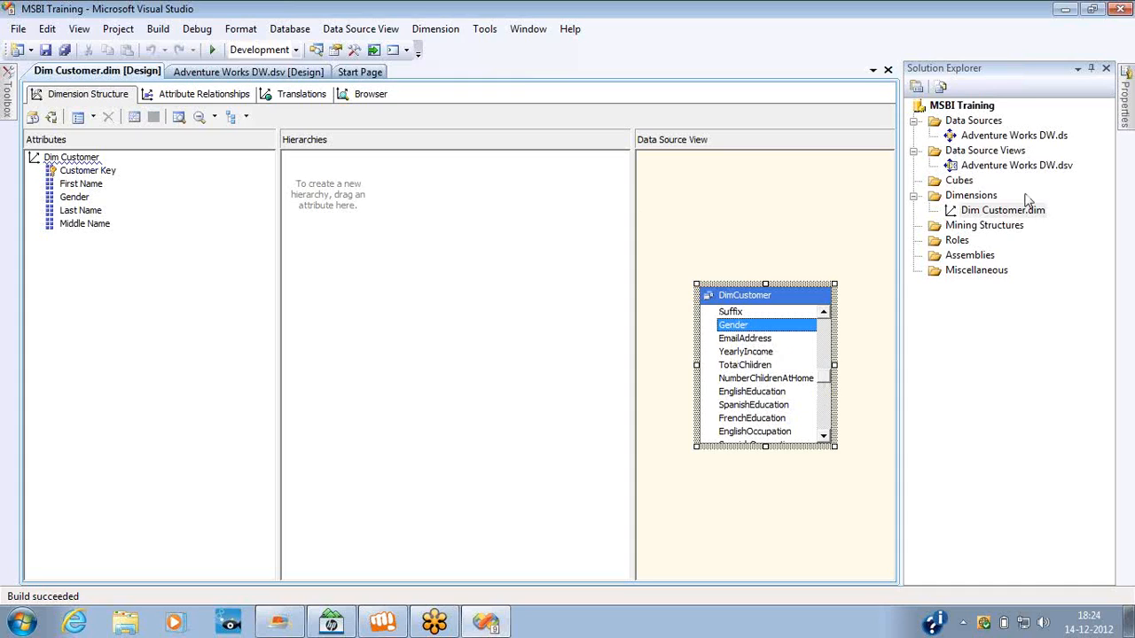
Exclude the Gender column from the DimCustomer named query in the Adventure Works DW data source view.
double_click(973, 168)
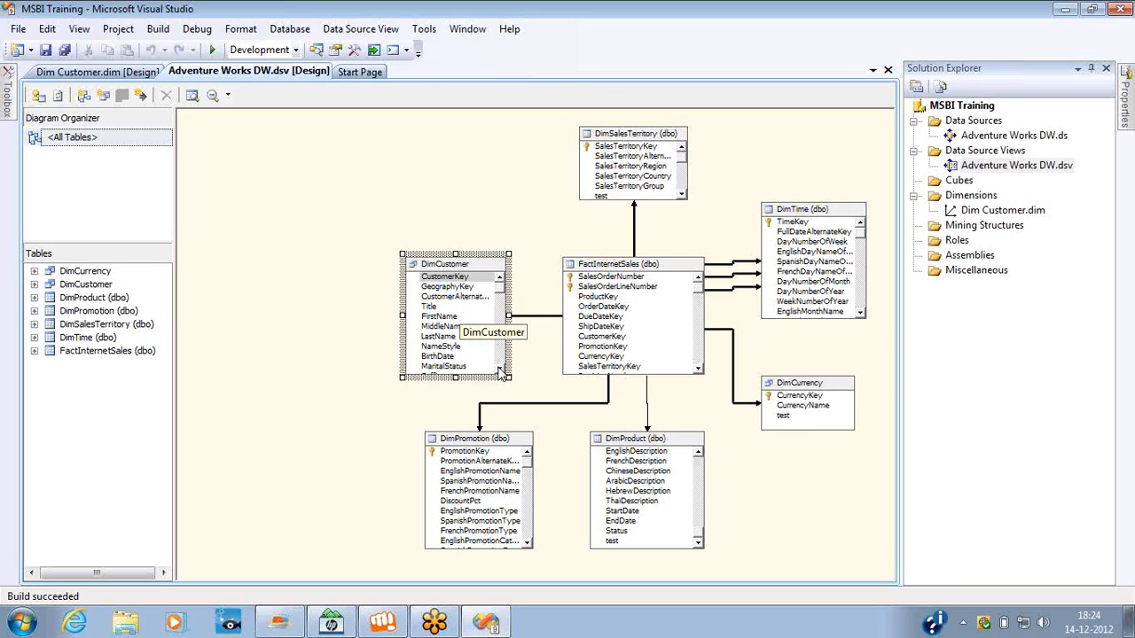
click(499, 371)
click(499, 371)
double_click(500, 370)
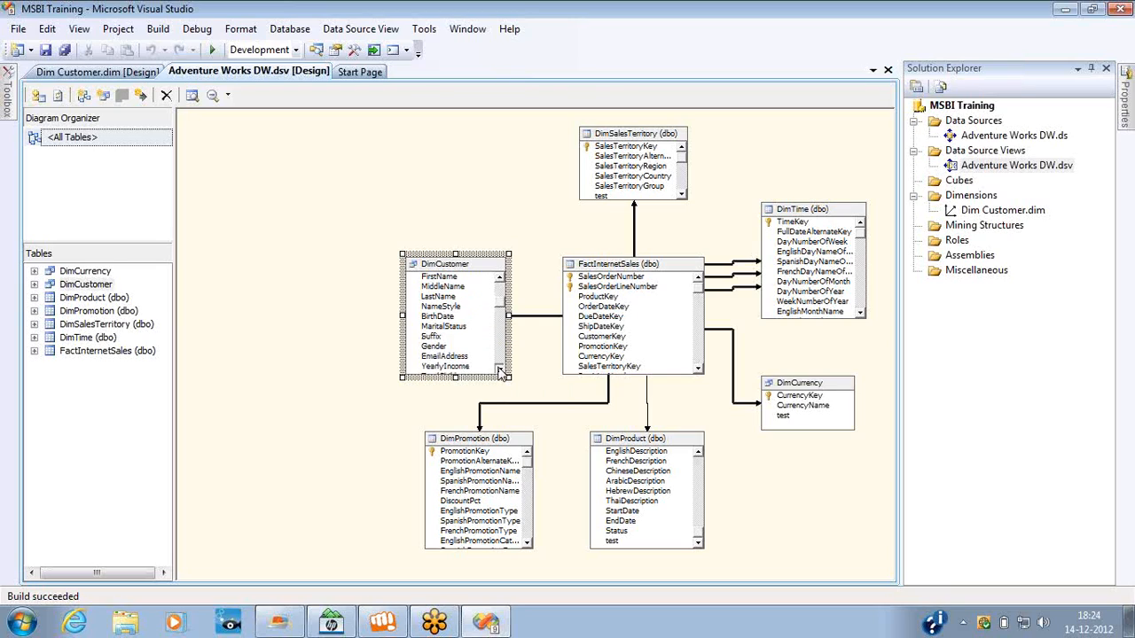
click(435, 347)
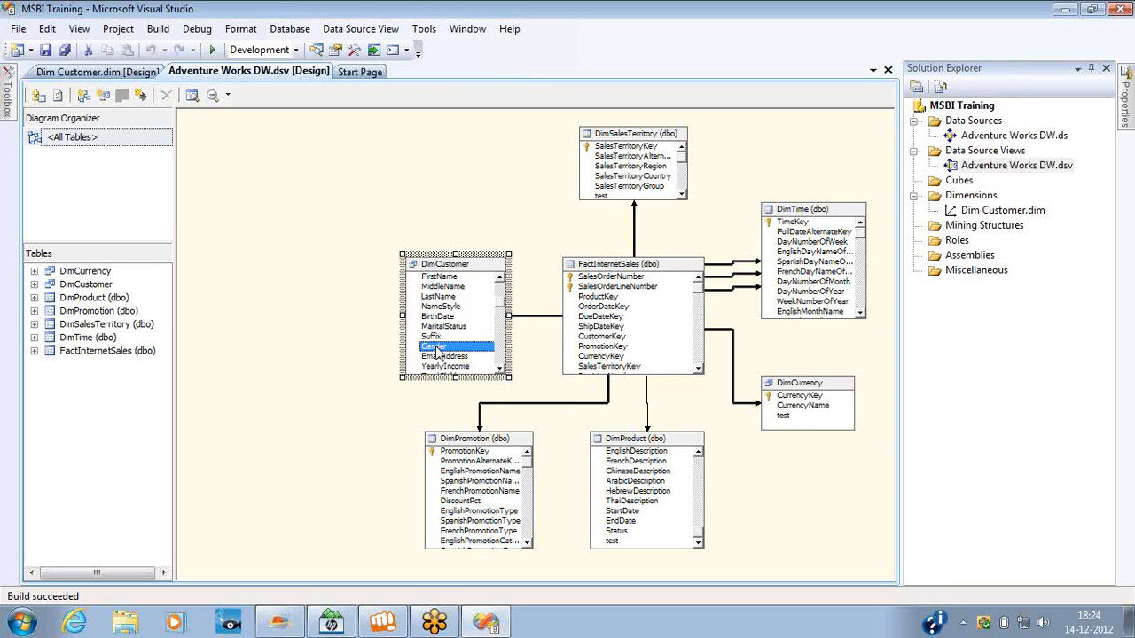
right_click(448, 276)
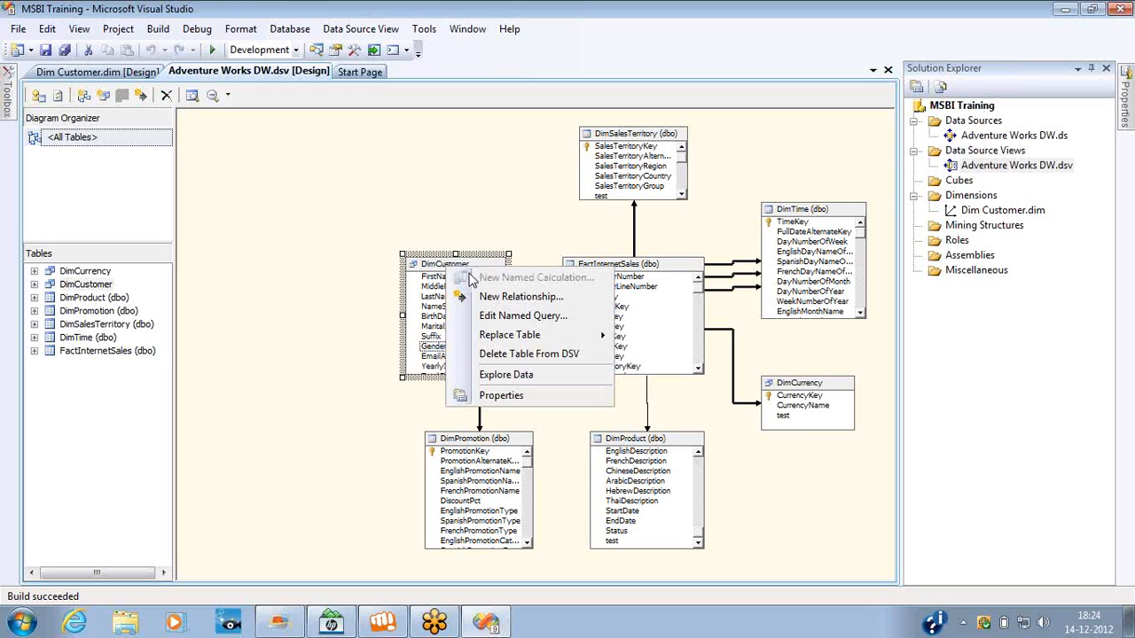
click(502, 317)
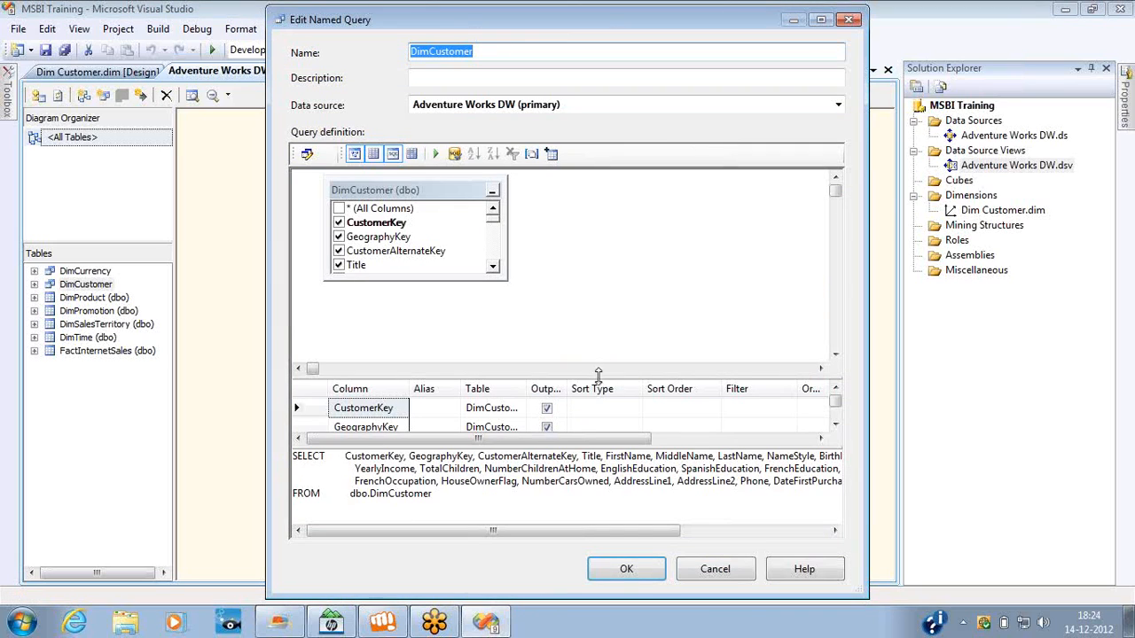
click(493, 268)
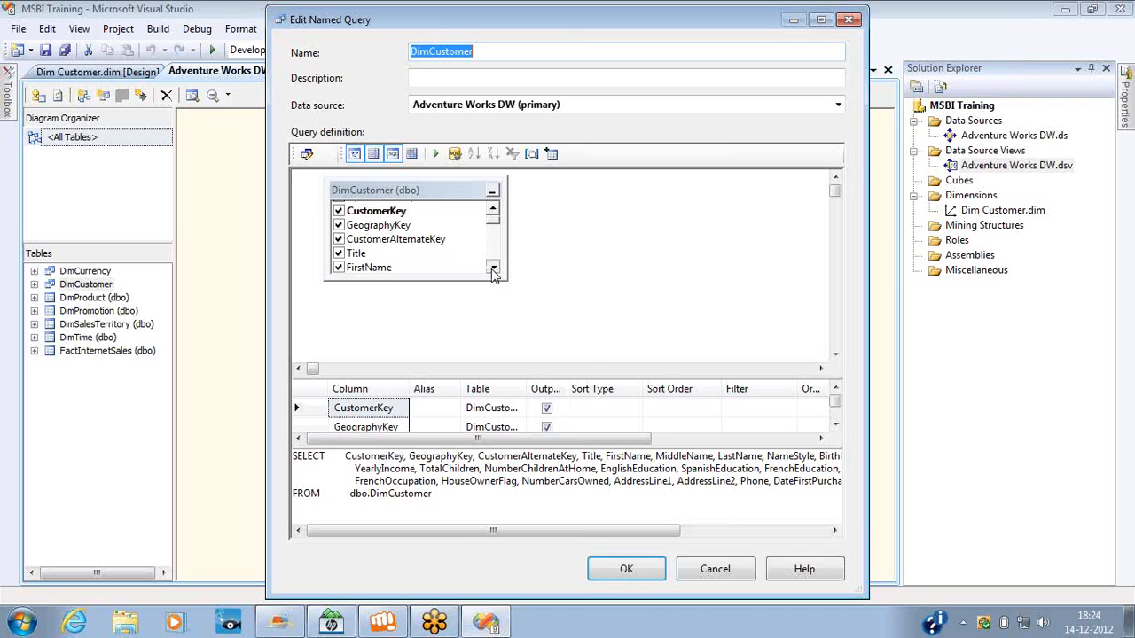
click(493, 269)
click(493, 269)
click(493, 269)
click(493, 269)
click(493, 269)
click(493, 269)
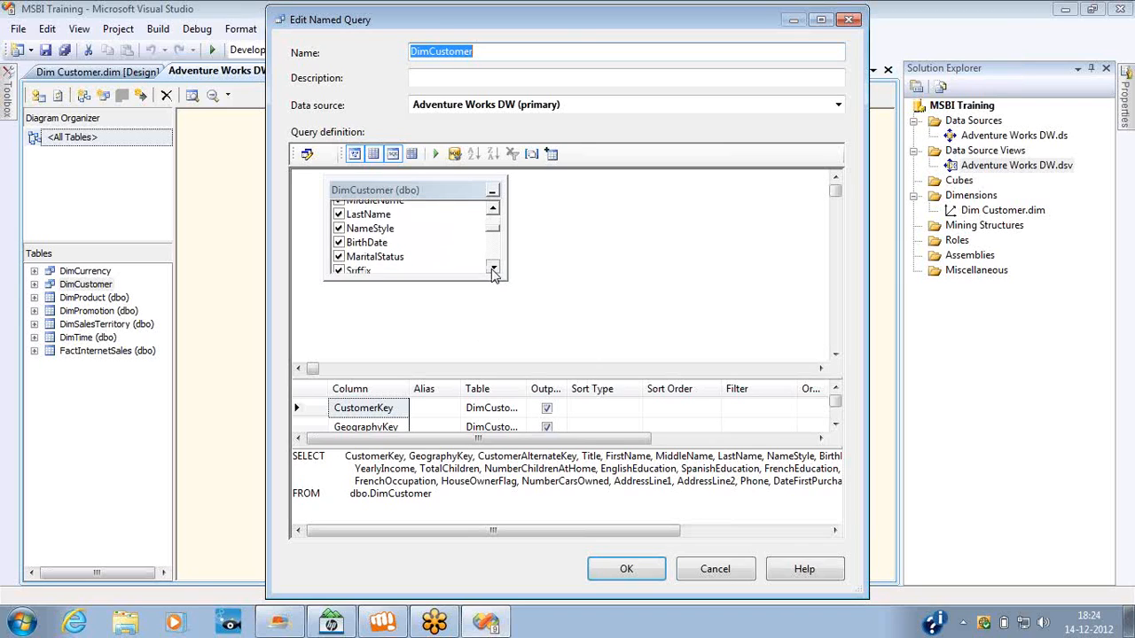
click(493, 269)
click(493, 269)
click(338, 252)
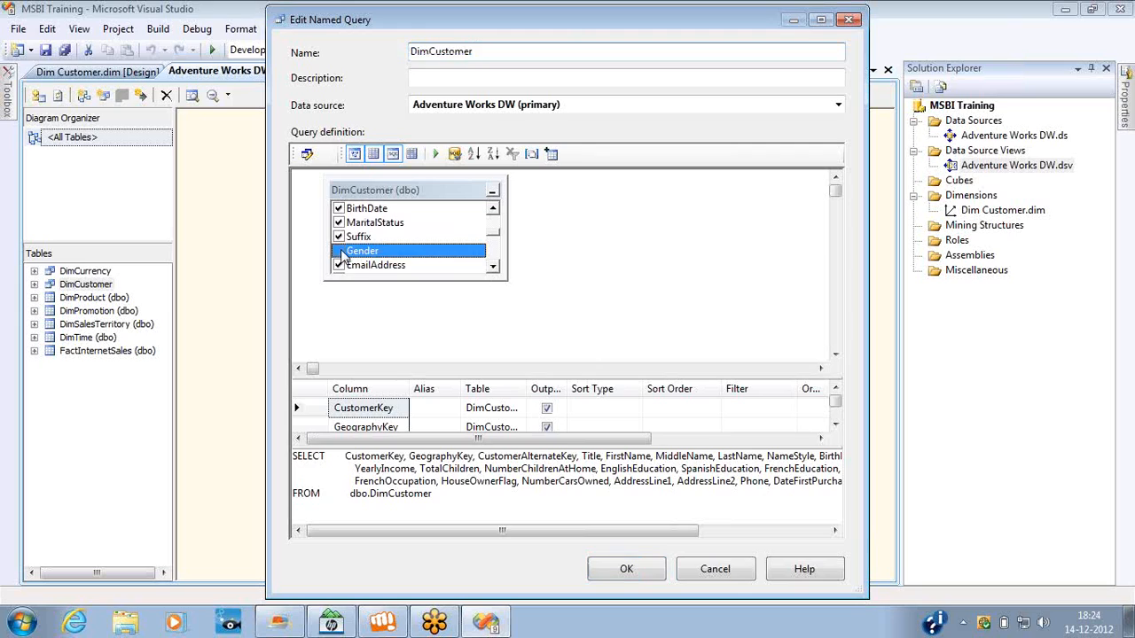
click(623, 571)
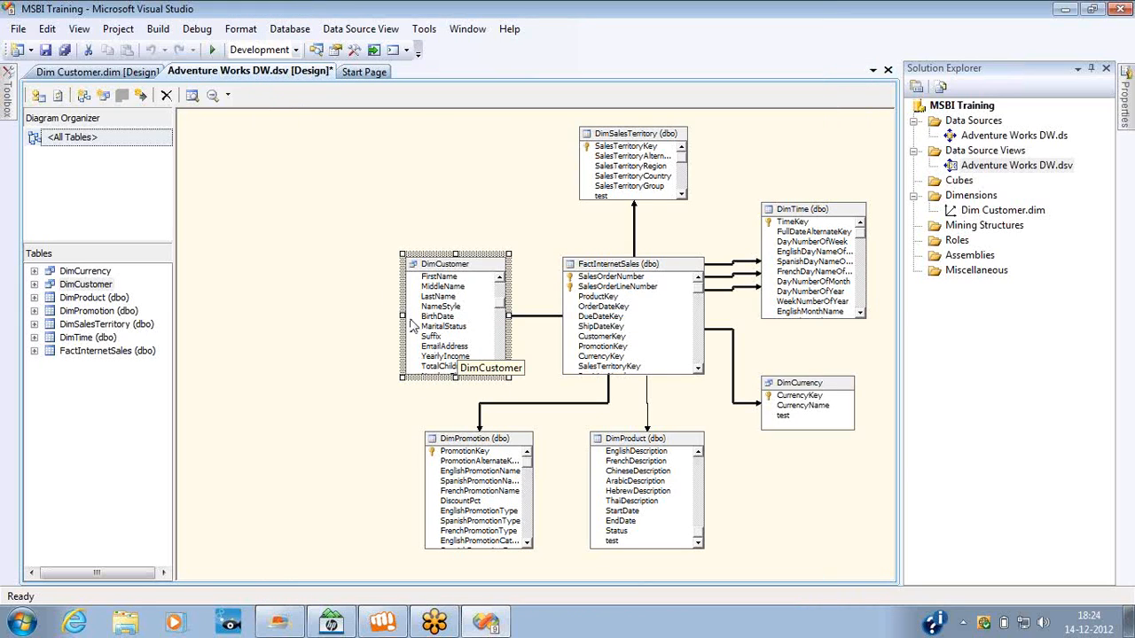
Check the Gender attribute in the Dim Customer dimension, and build the MSBI Training project to examine the resulting error list.
double_click(973, 210)
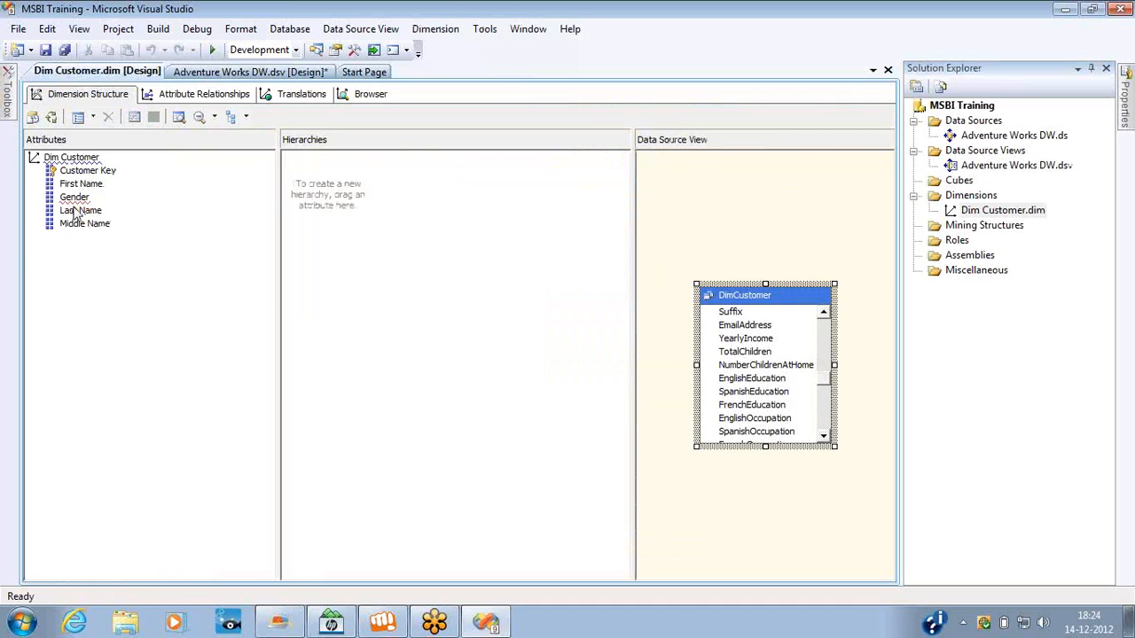
click(75, 198)
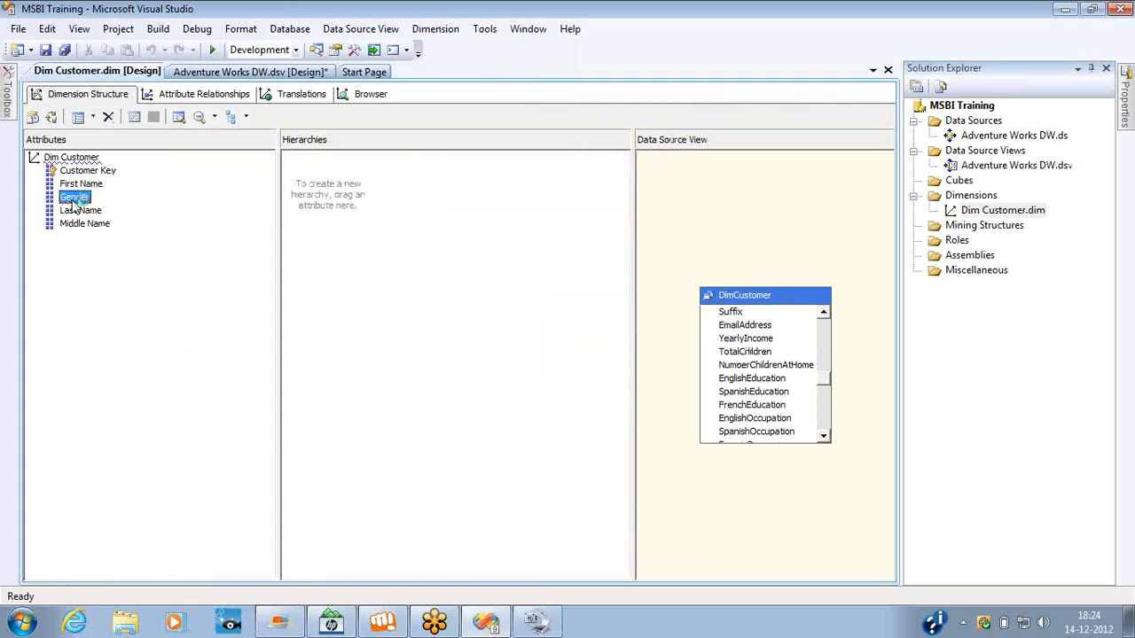
key(Delete)
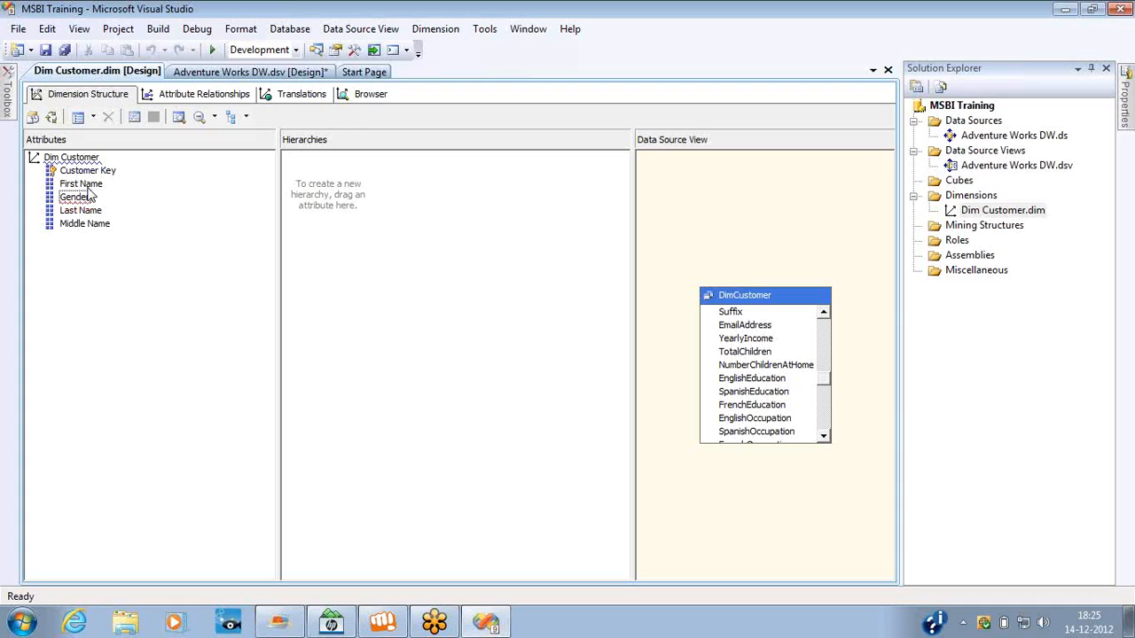
right_click(949, 109)
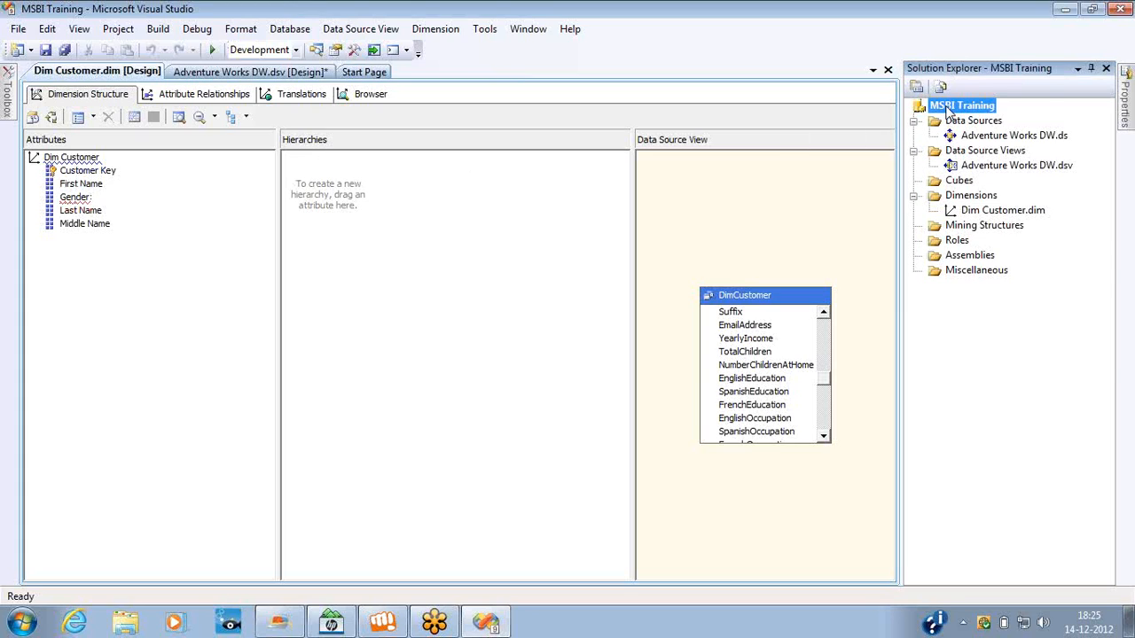
click(991, 202)
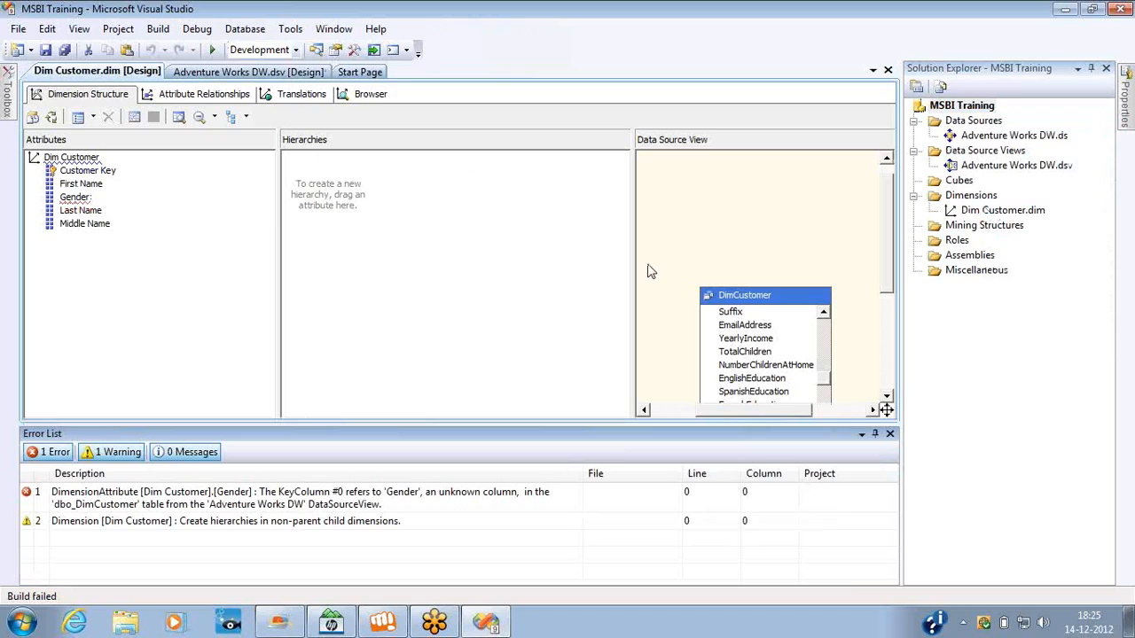
click(374, 509)
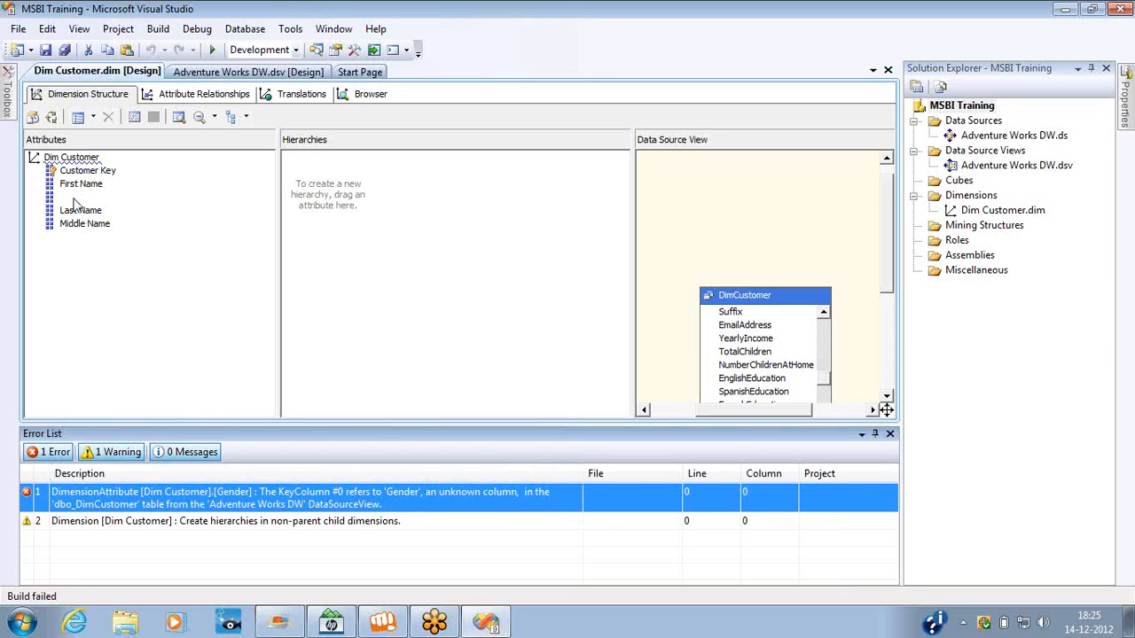
Delete the Gender attribute from the Dim Customer dimension.
click(75, 198)
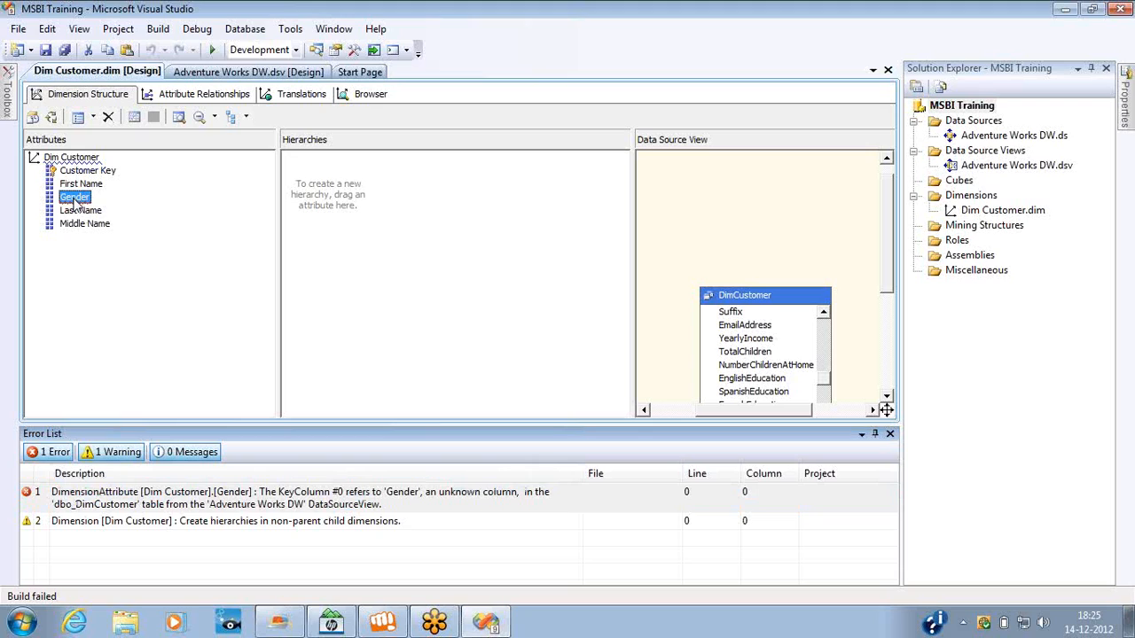
click(543, 197)
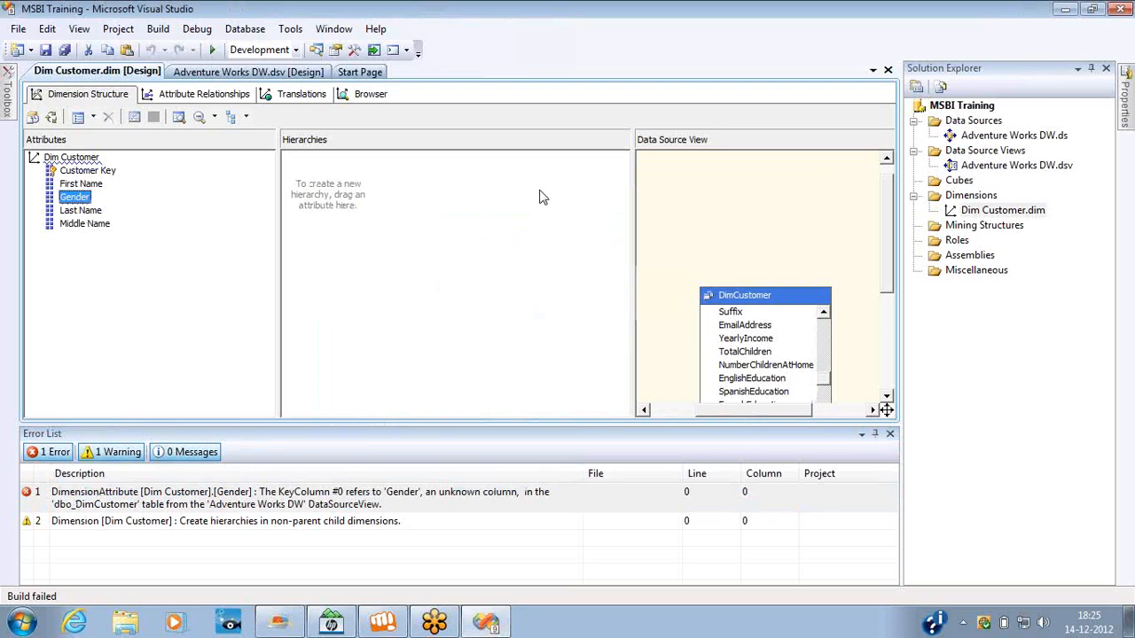
click(74, 196)
key(Delete)
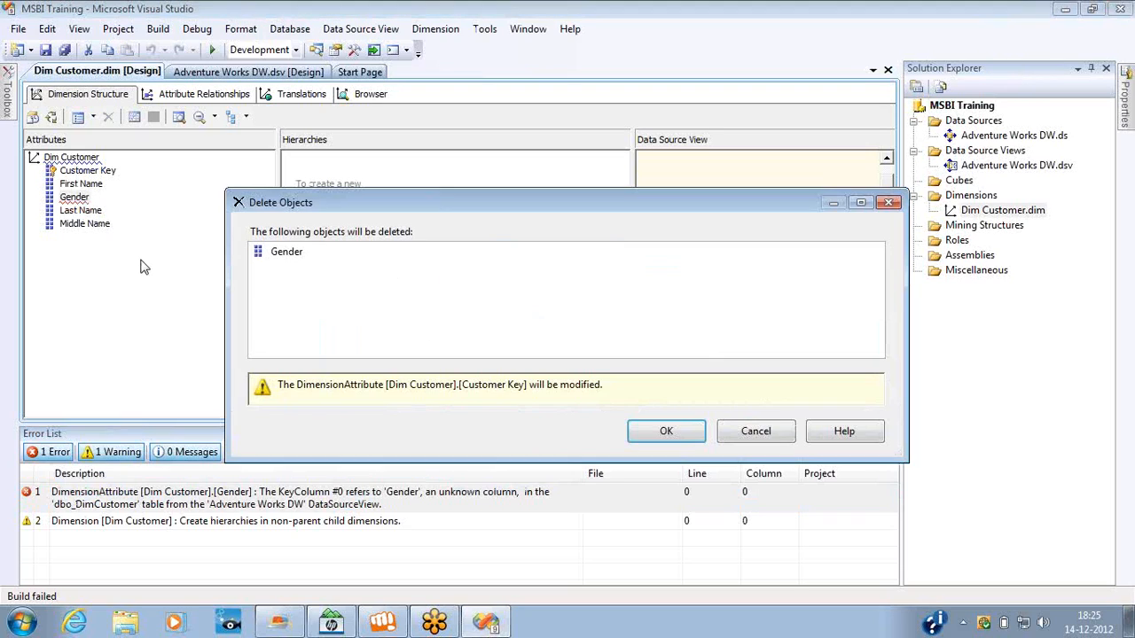
key(Return)
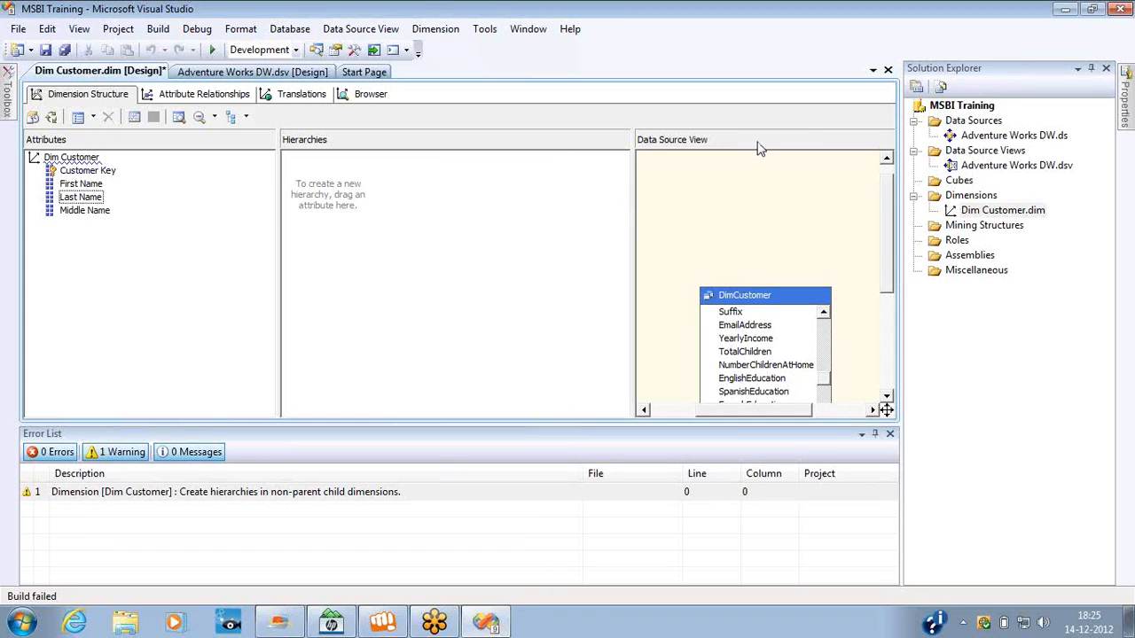
Rerun the build of the MSBI Training project and close the error list.
right_click(965, 110)
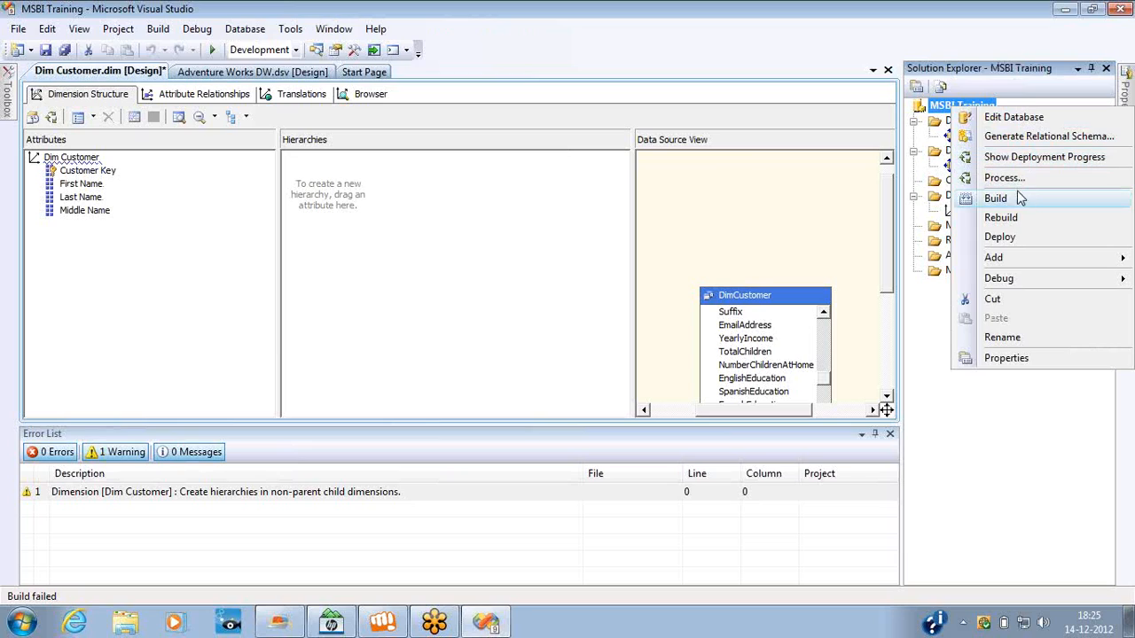
click(996, 199)
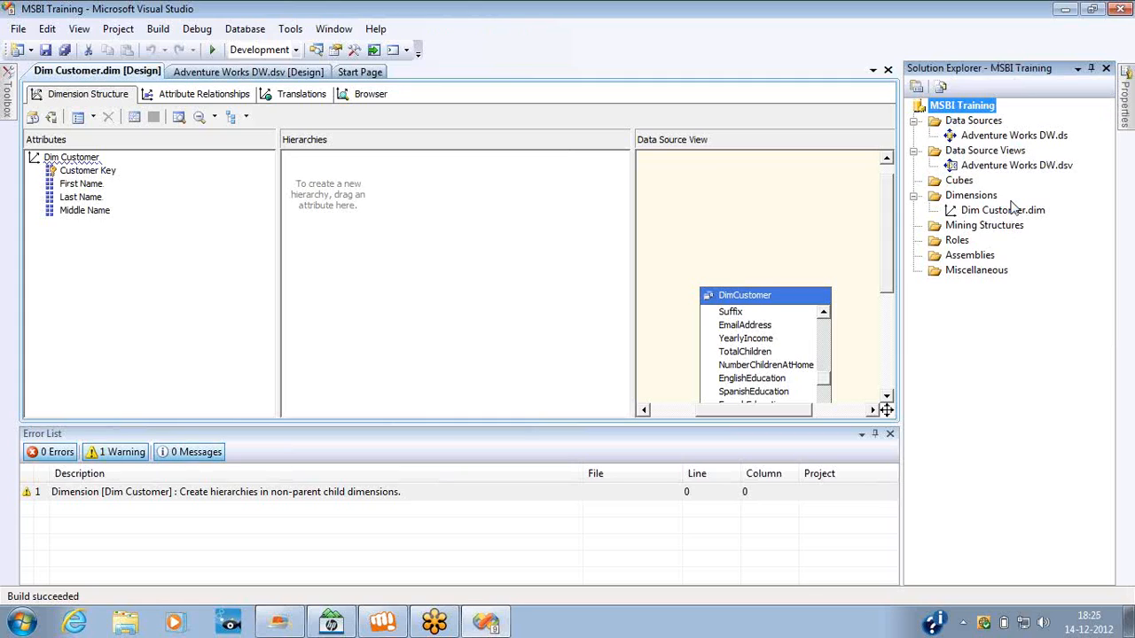
click(890, 435)
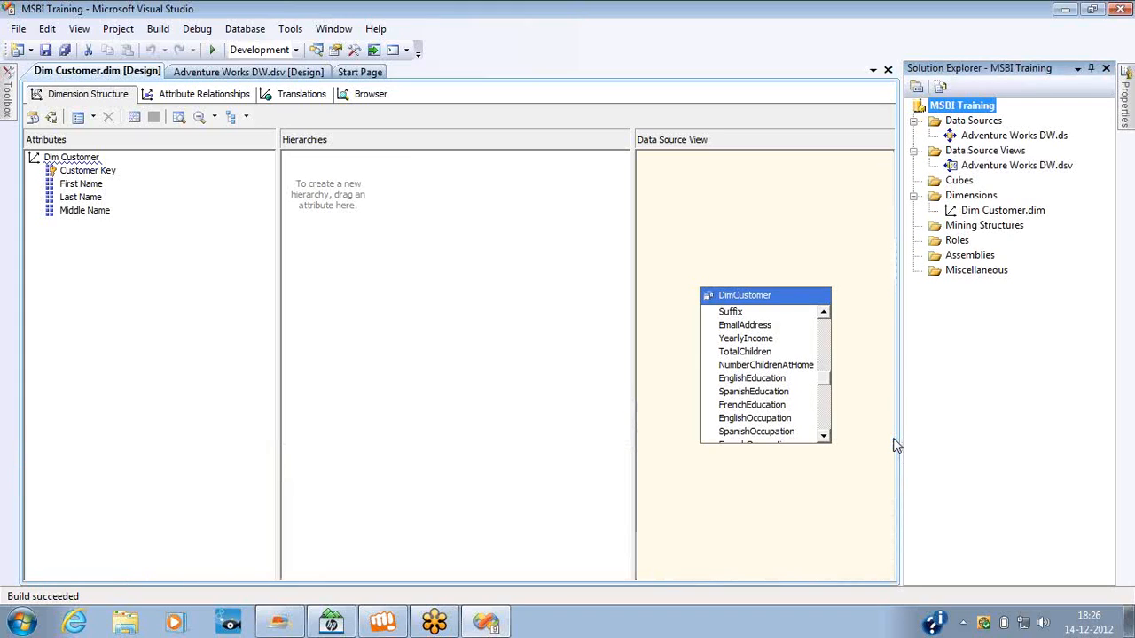
right_click(967, 114)
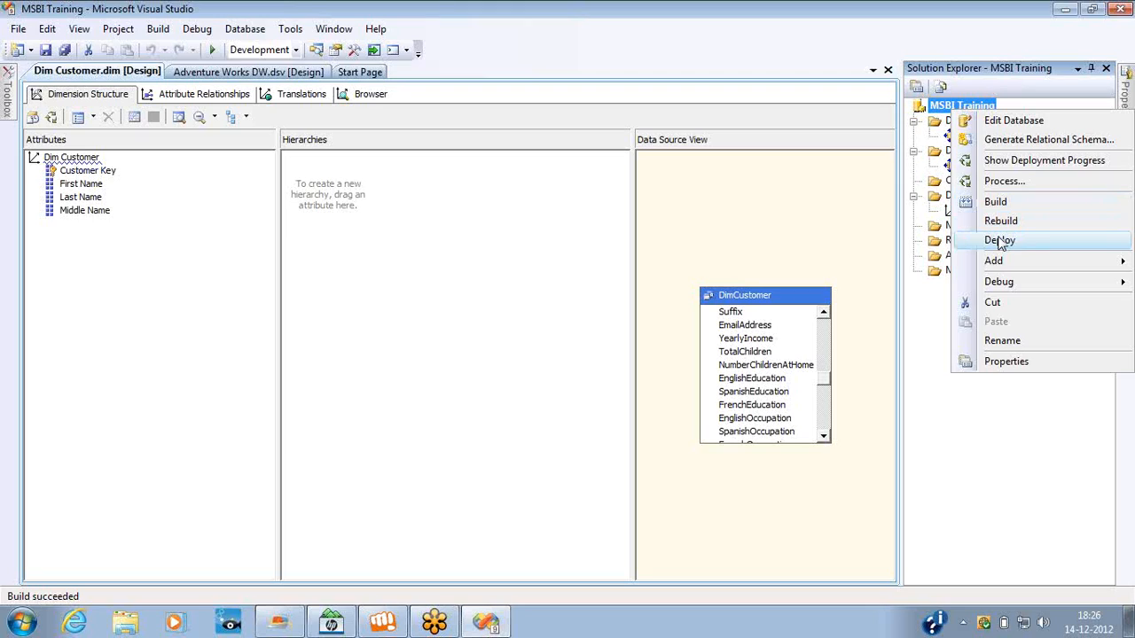
click(592, 224)
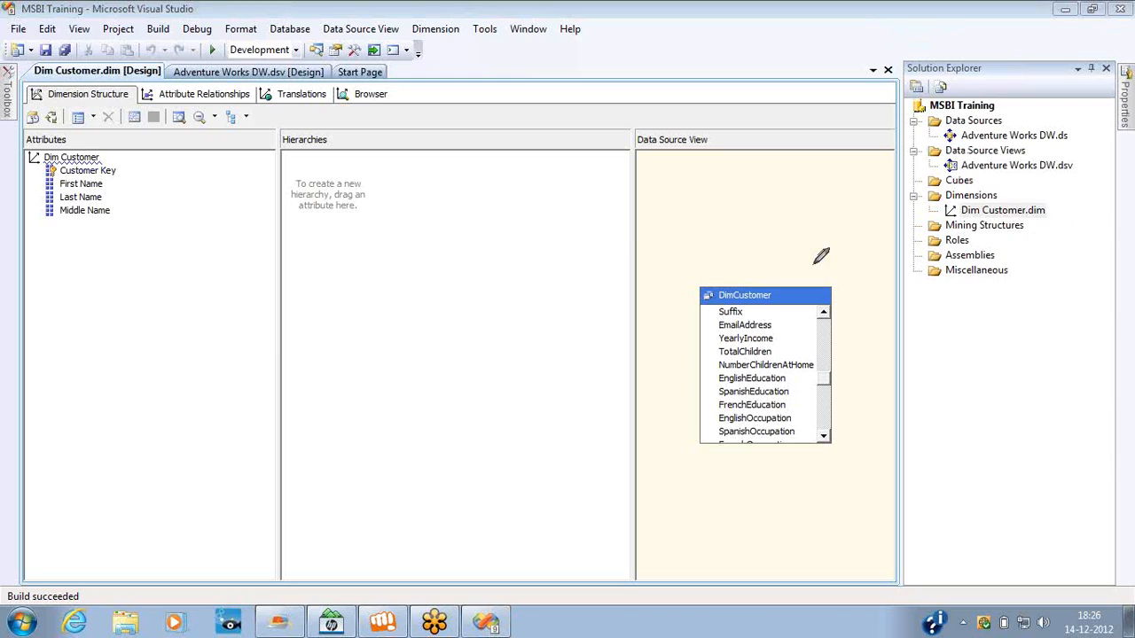
mouse_move(294, 271)
mouse_down()
mouse_move(342, 365)
mouse_move(329, 255)
mouse_move(298, 266)
mouse_up()
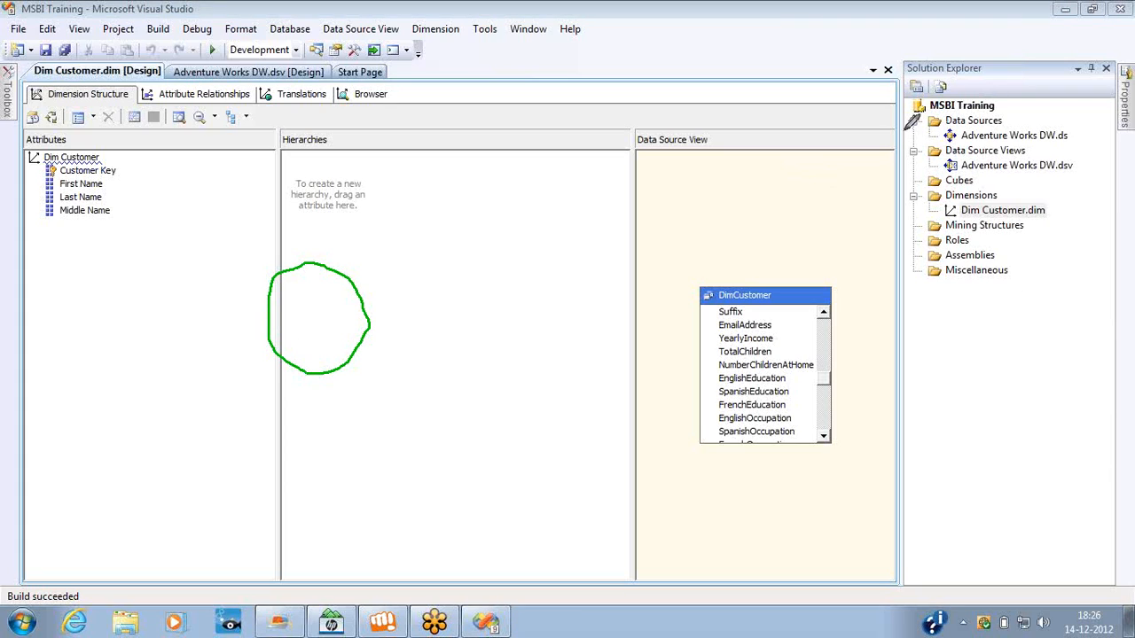
drag(905, 130, 956, 130)
mouse_move(483, 199)
mouse_down()
mouse_move(505, 343)
mouse_move(584, 188)
mouse_move(461, 215)
mouse_up()
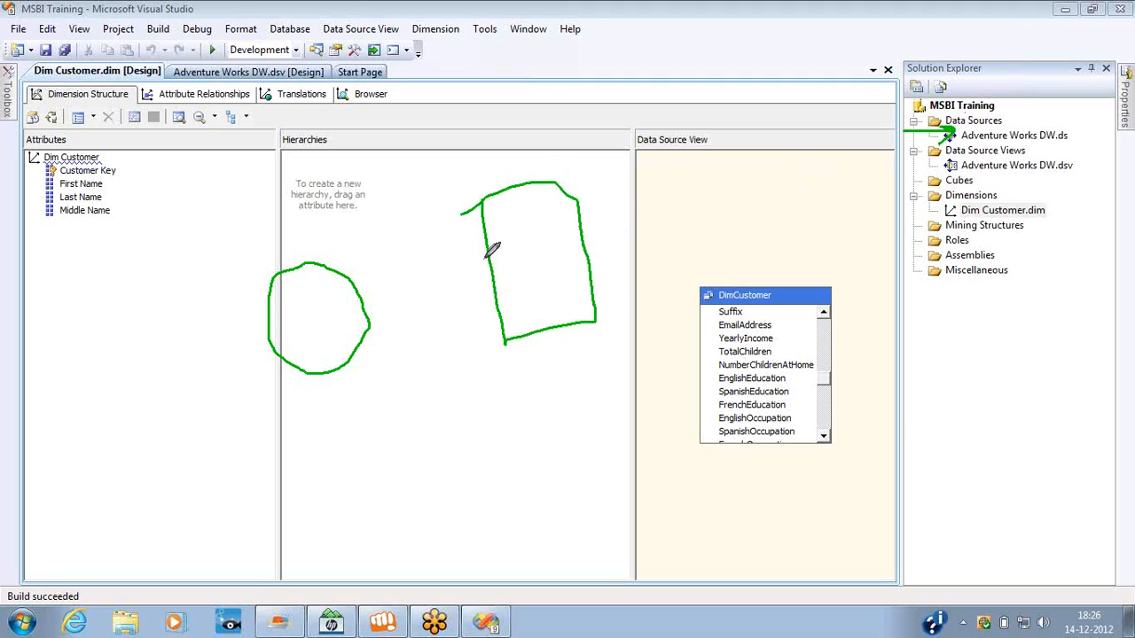
drag(485, 259, 366, 302)
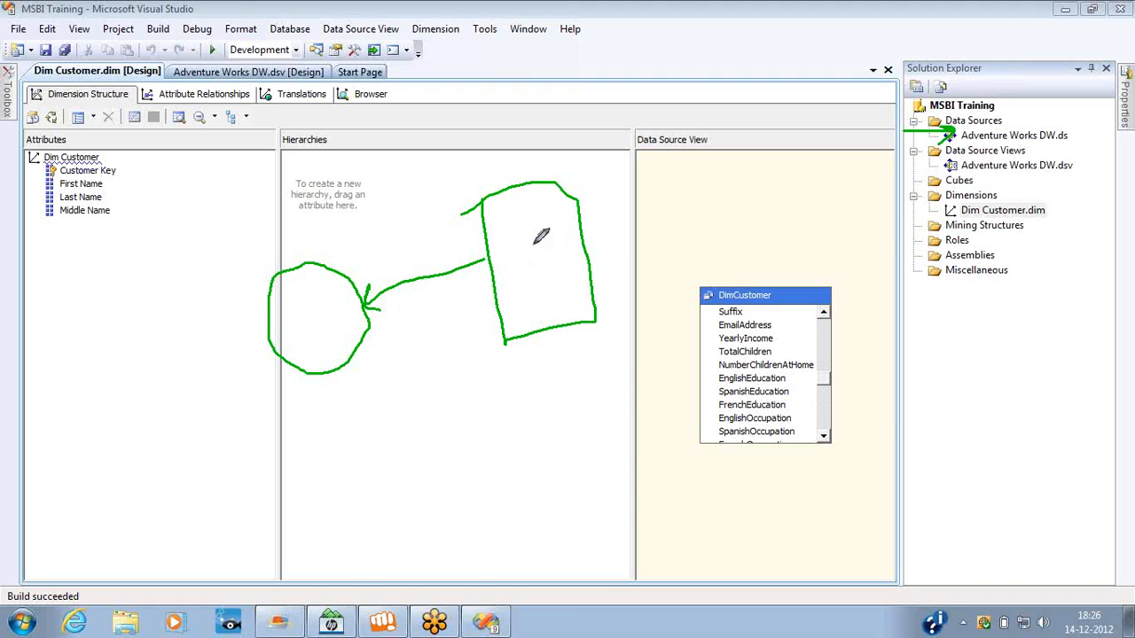
mouse_move(535, 242)
mouse_down()
mouse_move(553, 251)
mouse_move(533, 256)
mouse_up()
mouse_move(588, 247)
mouse_down()
mouse_move(656, 233)
mouse_move(681, 209)
mouse_move(693, 121)
mouse_move(672, 129)
mouse_move(641, 63)
mouse_move(723, 60)
mouse_move(734, 124)
mouse_move(693, 129)
mouse_up()
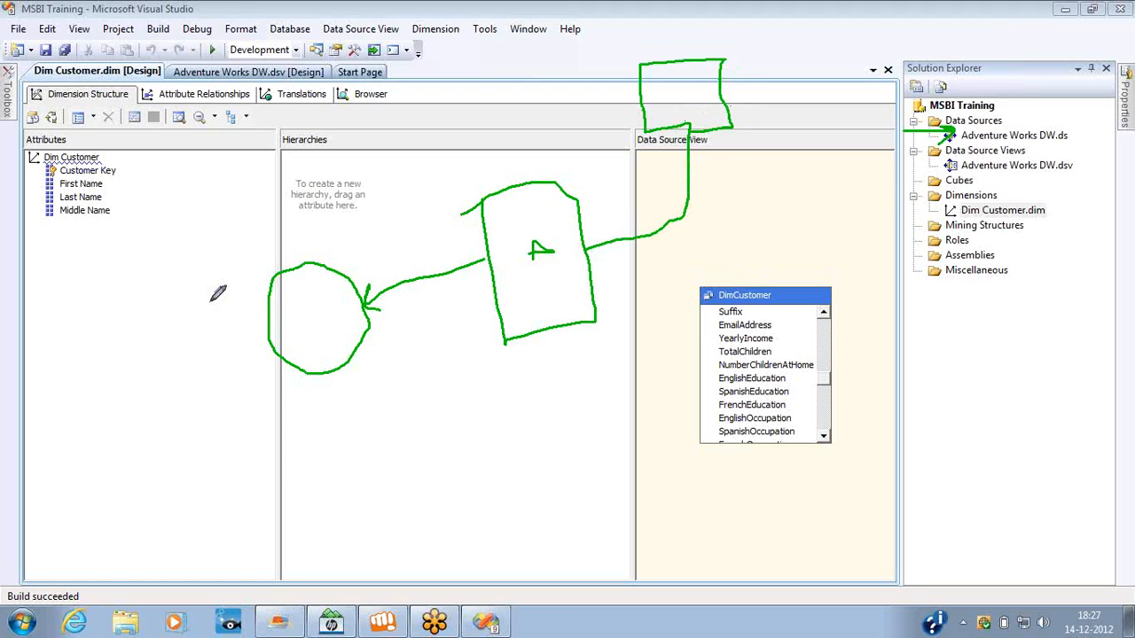
mouse_move(211, 293)
mouse_down()
mouse_move(290, 448)
mouse_move(404, 257)
mouse_move(205, 288)
mouse_up()
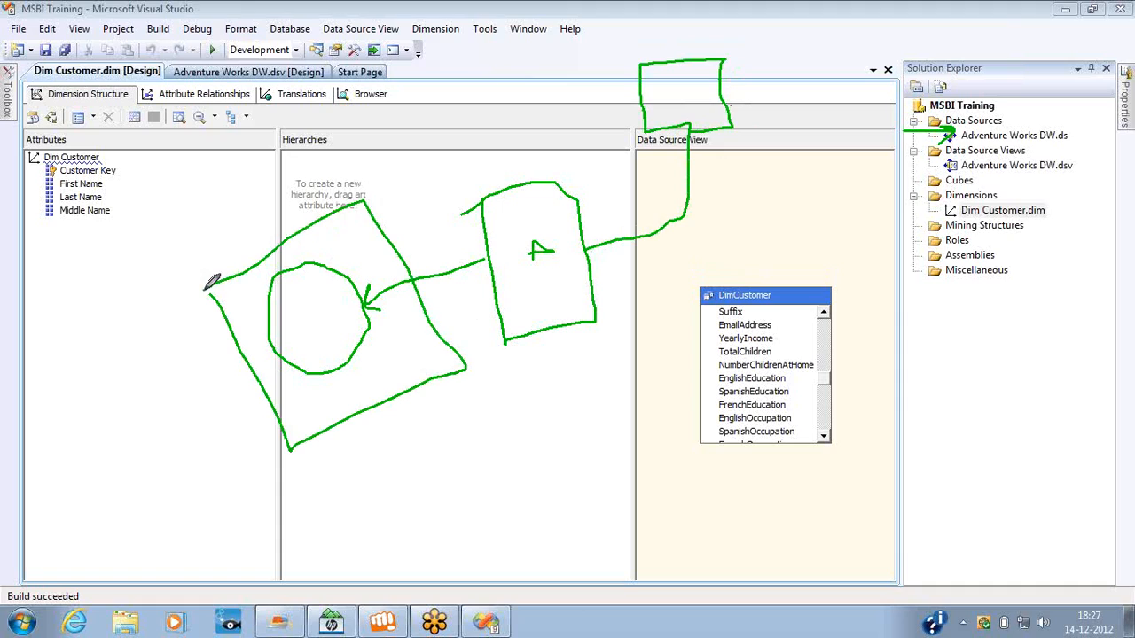
mouse_move(547, 252)
mouse_down()
mouse_move(535, 250)
mouse_move(560, 235)
mouse_up()
mouse_move(671, 153)
mouse_down()
mouse_move(689, 124)
mouse_move(712, 135)
mouse_up()
mouse_move(295, 238)
mouse_down()
mouse_move(655, 3)
mouse_move(701, 63)
mouse_up()
mouse_move(701, 63)
mouse_down()
mouse_move(655, 51)
mouse_move(700, 55)
mouse_move(702, 41)
mouse_up()
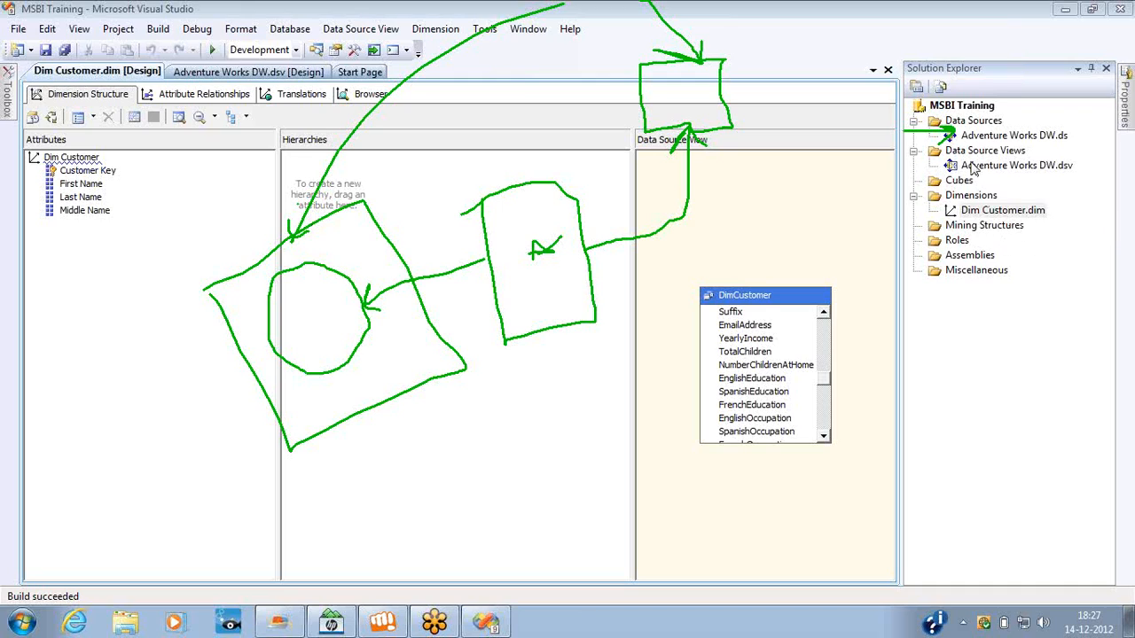
Open the deployment properties of the MSBI Training project and check the target Server and Database settings.
click(960, 108)
right_click(959, 110)
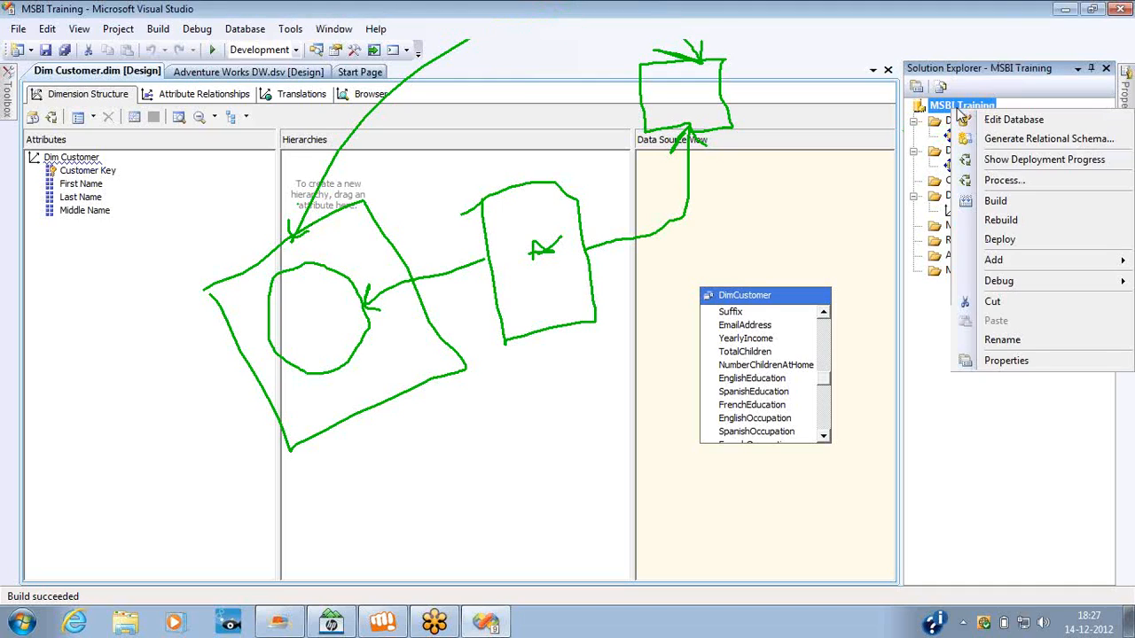
click(1006, 363)
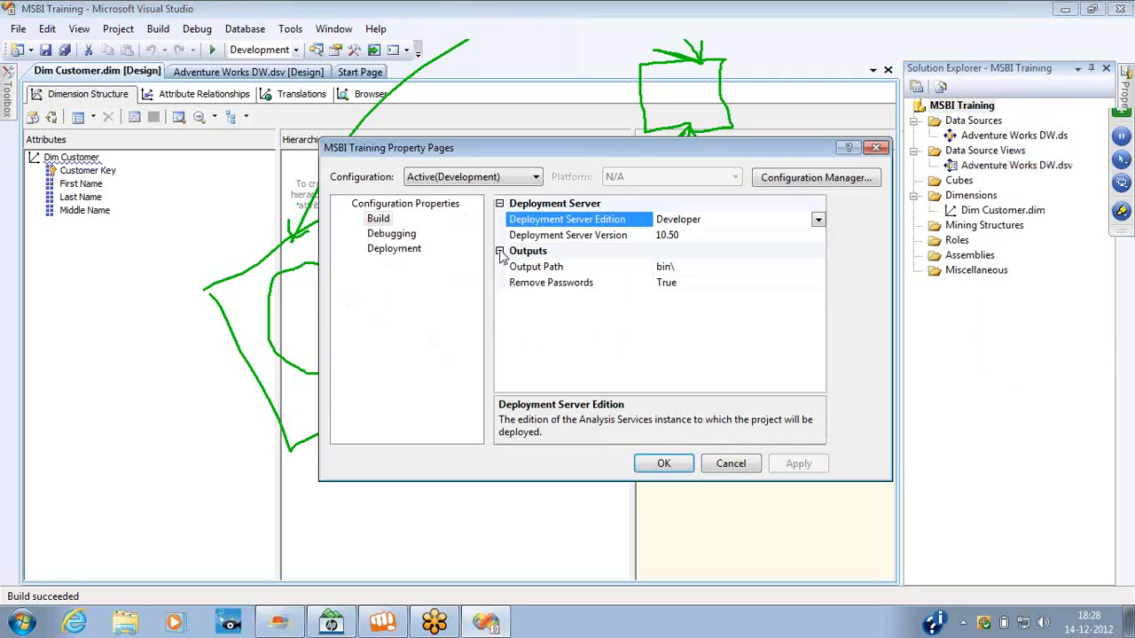
click(395, 250)
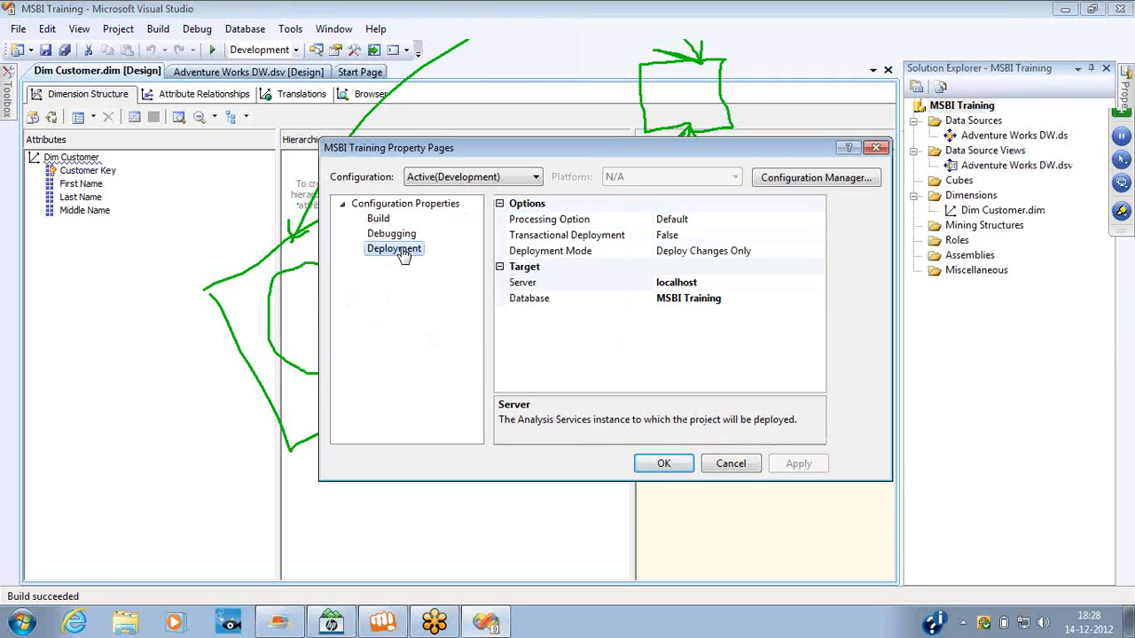
click(711, 282)
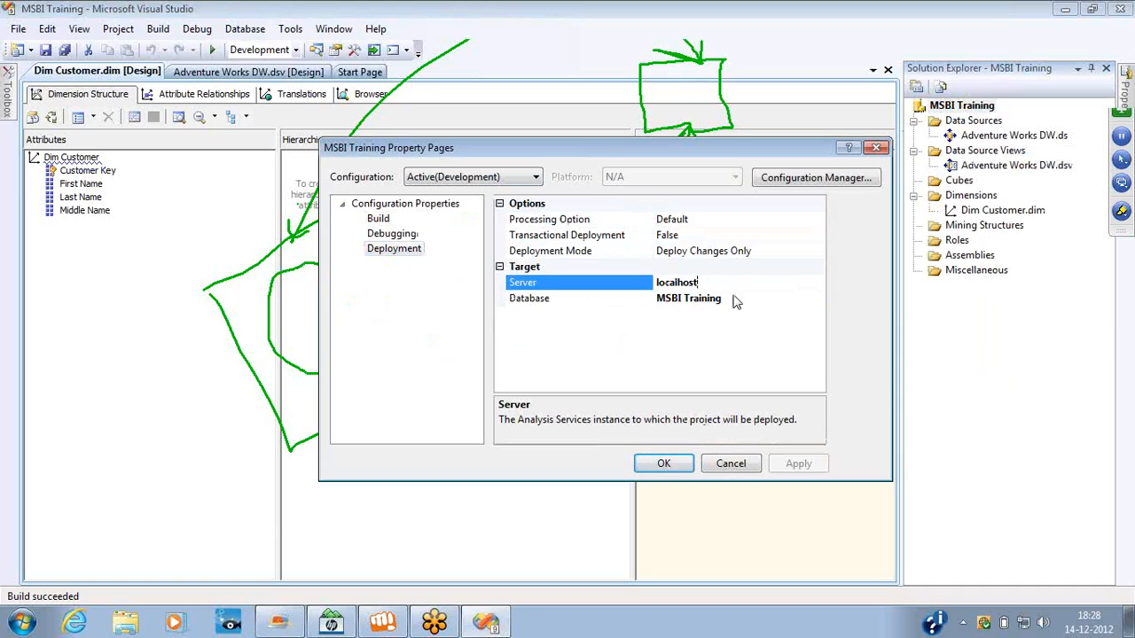
click(738, 298)
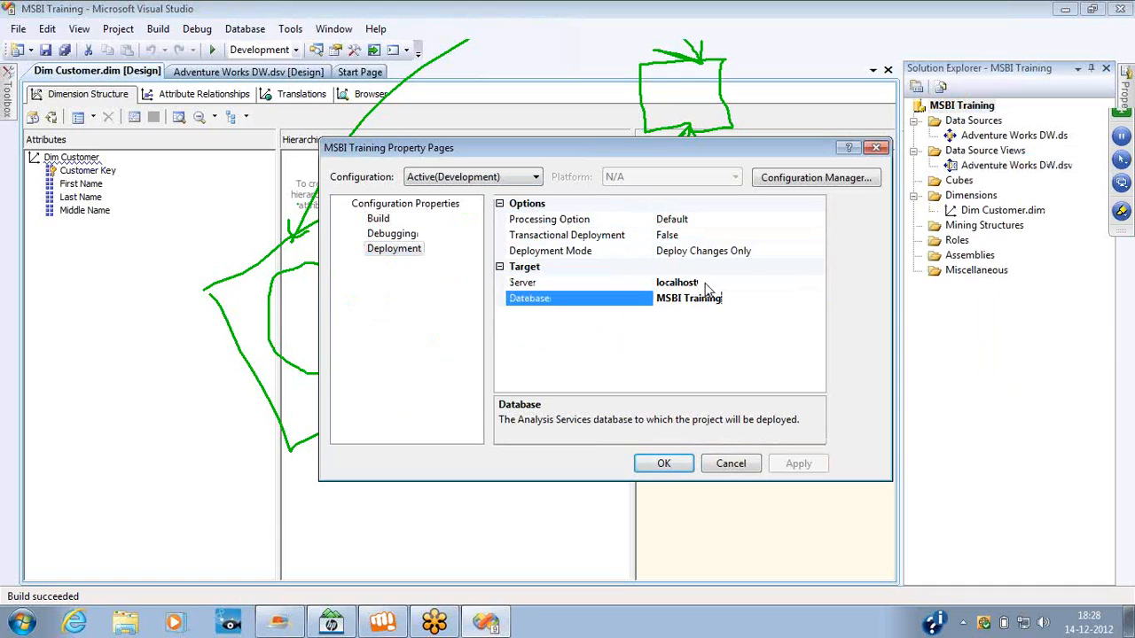
click(703, 282)
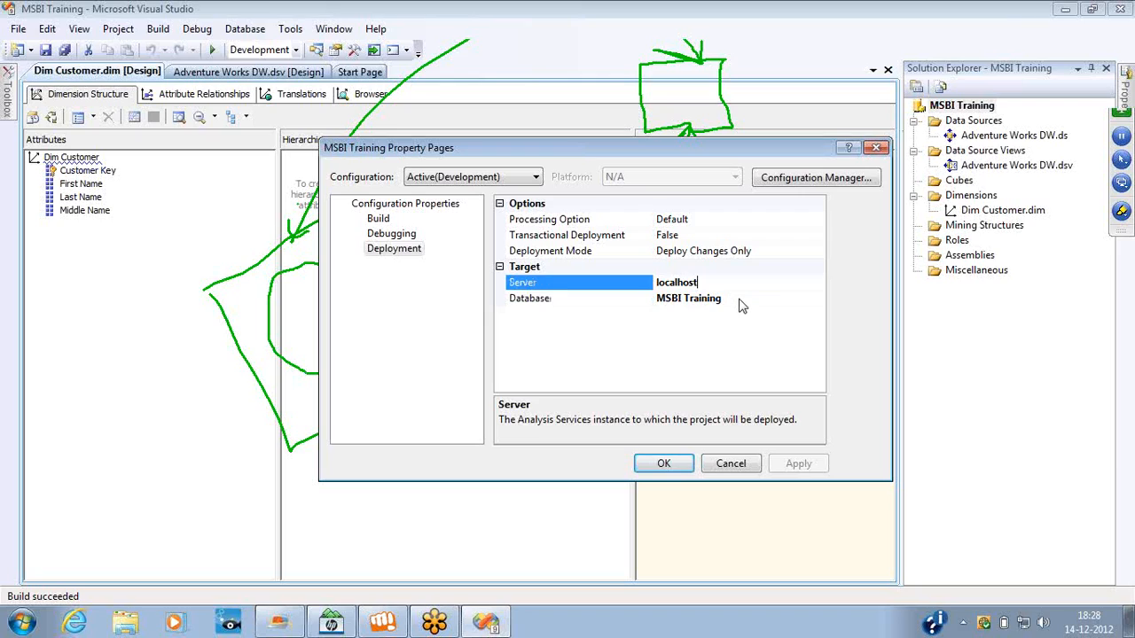
click(741, 299)
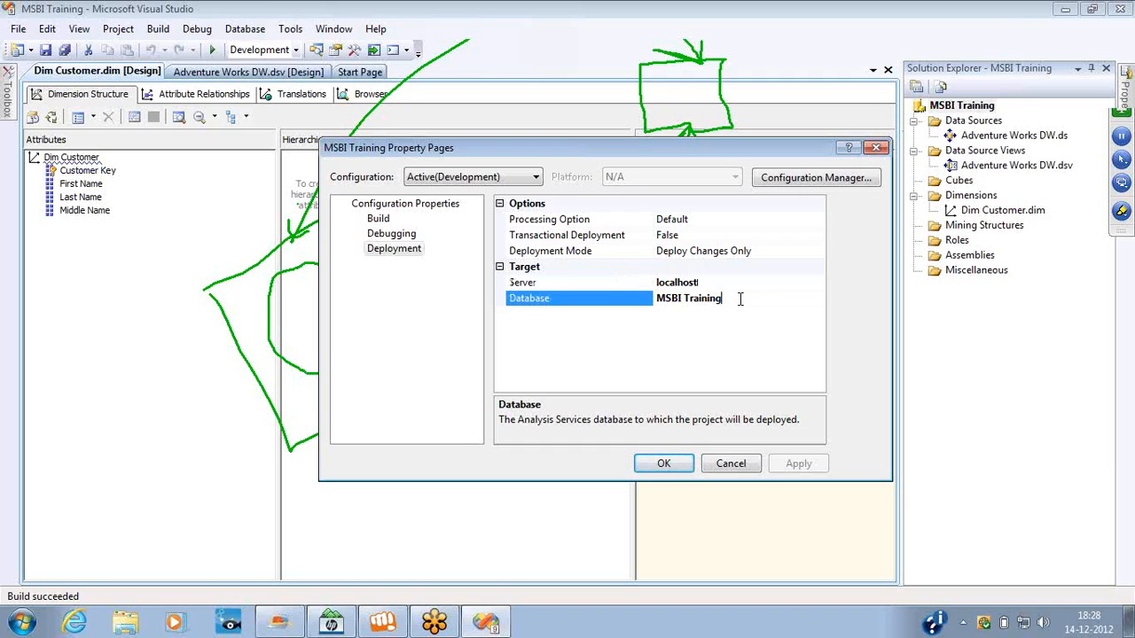
Set the project's deployment target server to 192.168.1.95.
click(716, 282)
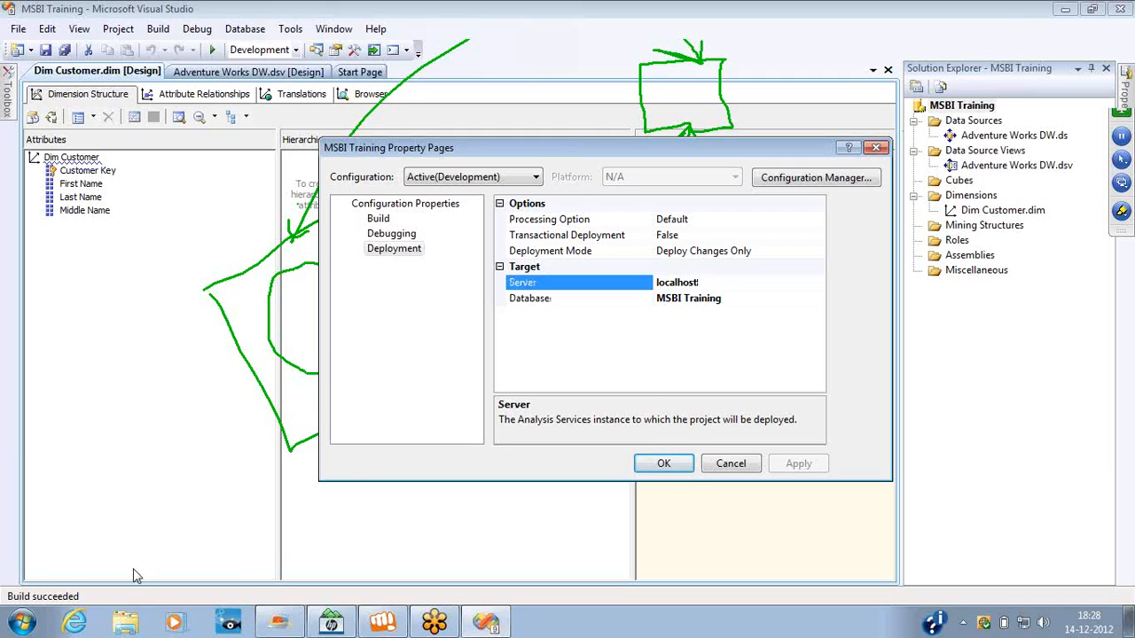
key(shift+Home)
text(192.168.1.95)
click(734, 298)
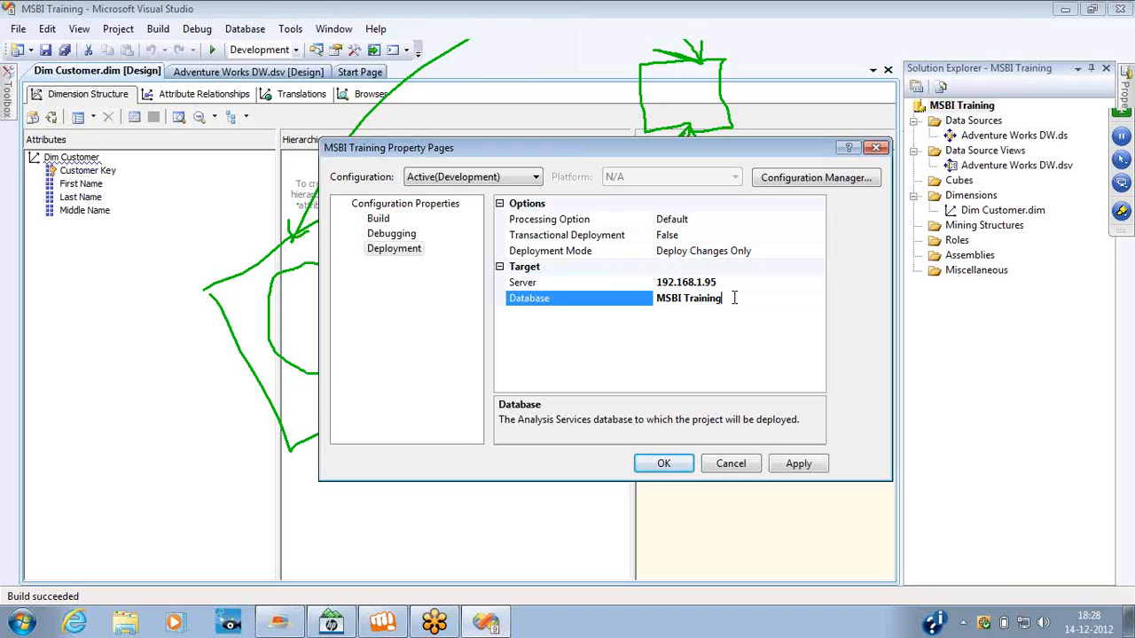
click(725, 282)
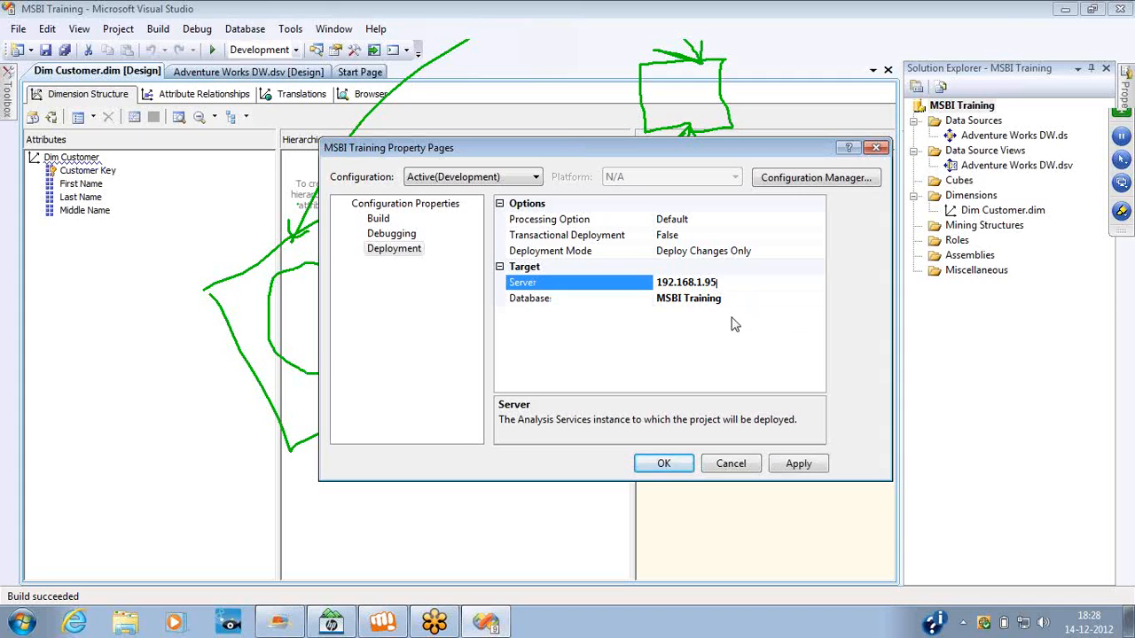
Set the deployment target to database MSBI on server localhost, and deploy the MSBI Training project.
click(729, 298)
double_click(729, 298)
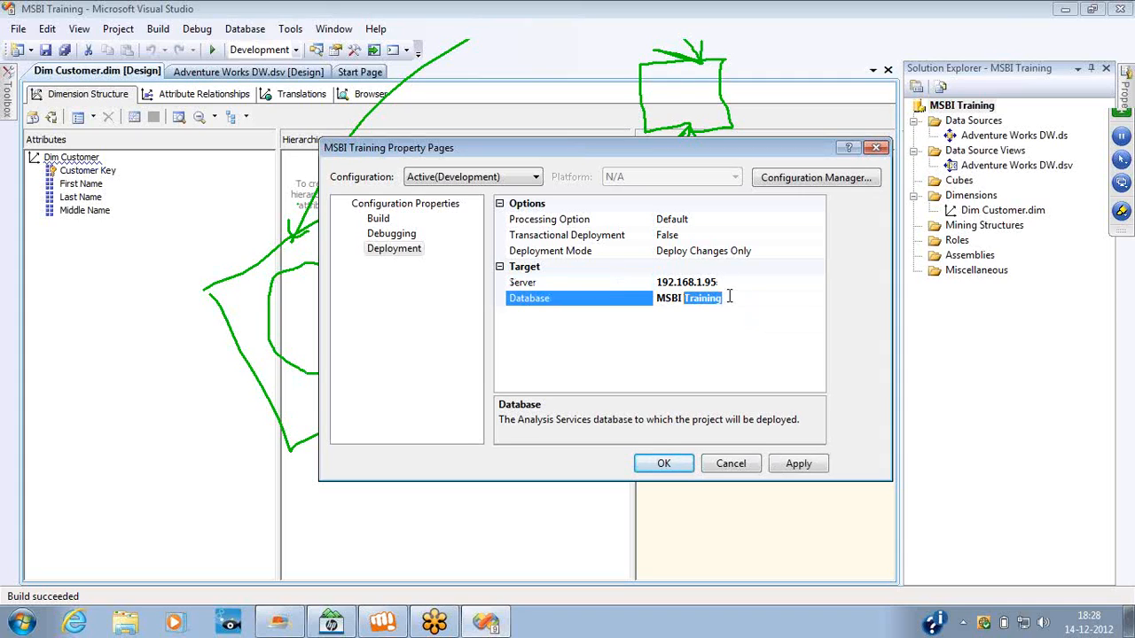
key(BackSpace)
click(728, 283)
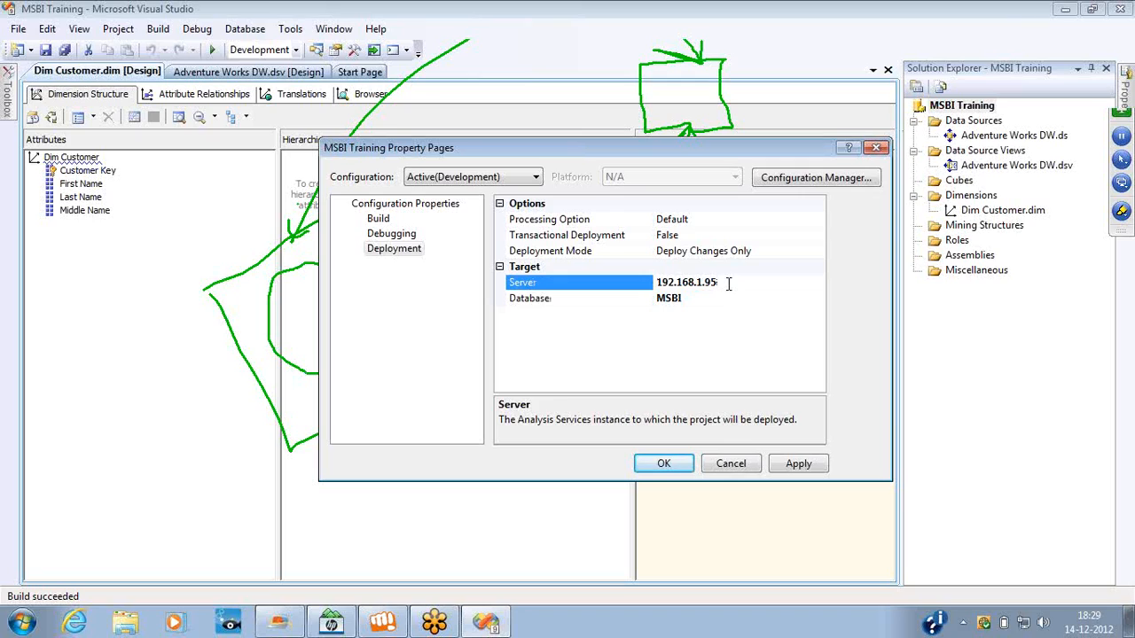
double_click(729, 283)
text(localhost)
click(665, 468)
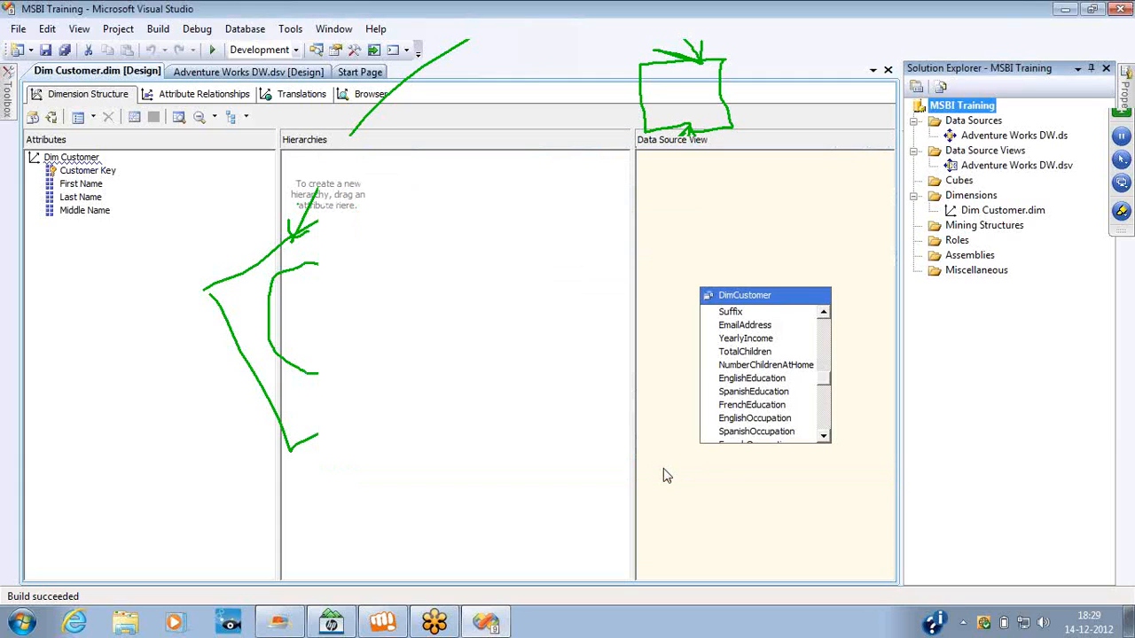
right_click(965, 108)
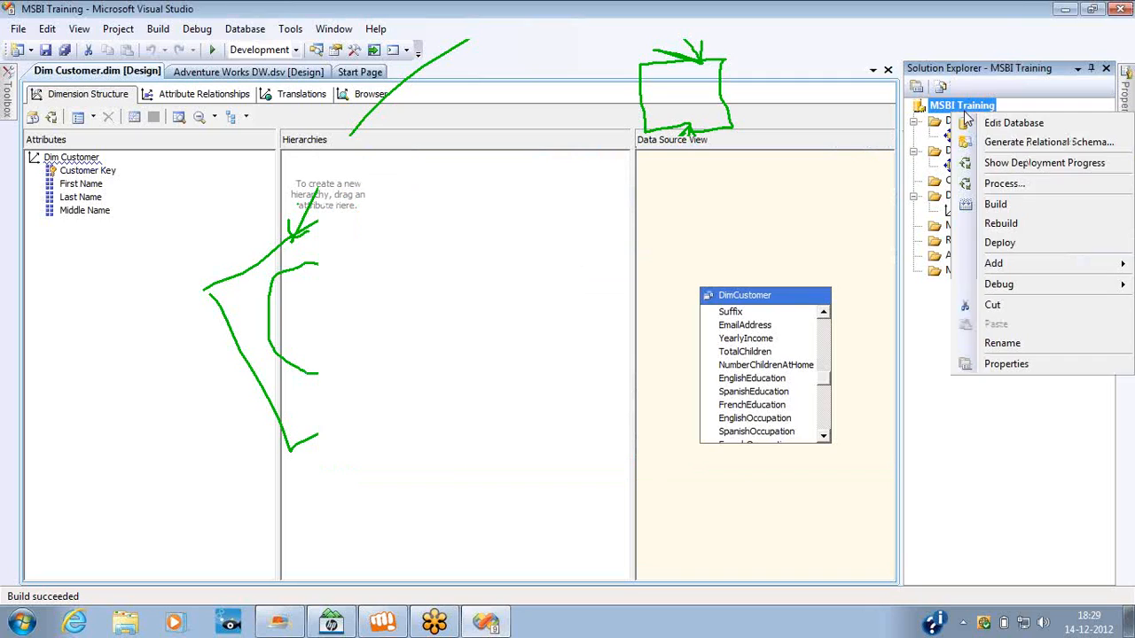
click(1024, 244)
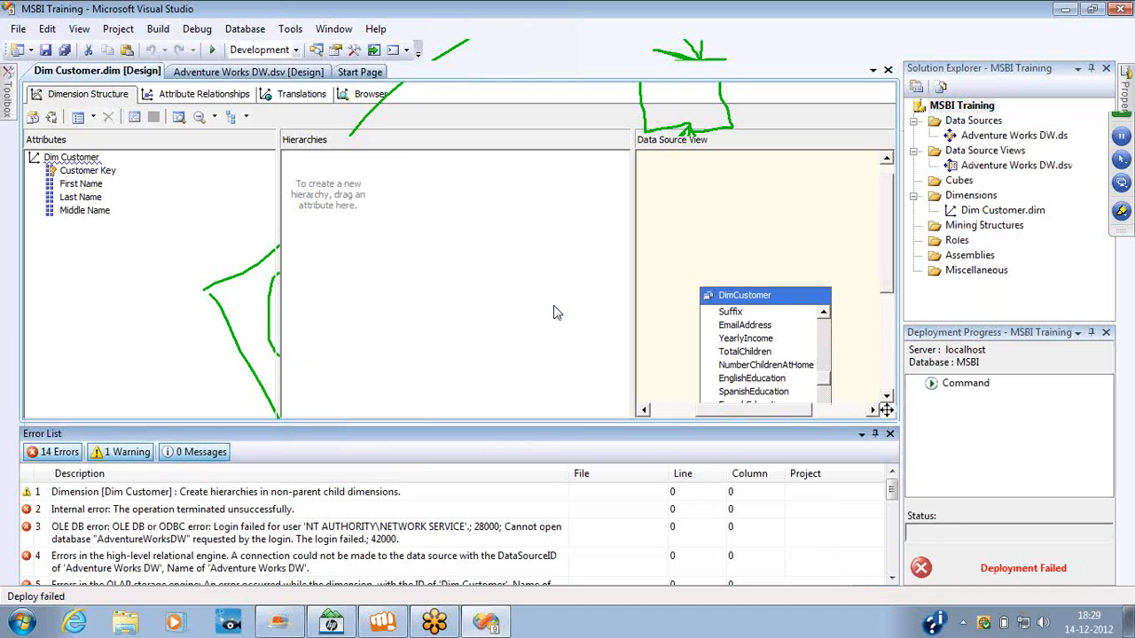
Test the connection of the Adventure Works DW data source and check its impersonation settings.
double_click(1029, 135)
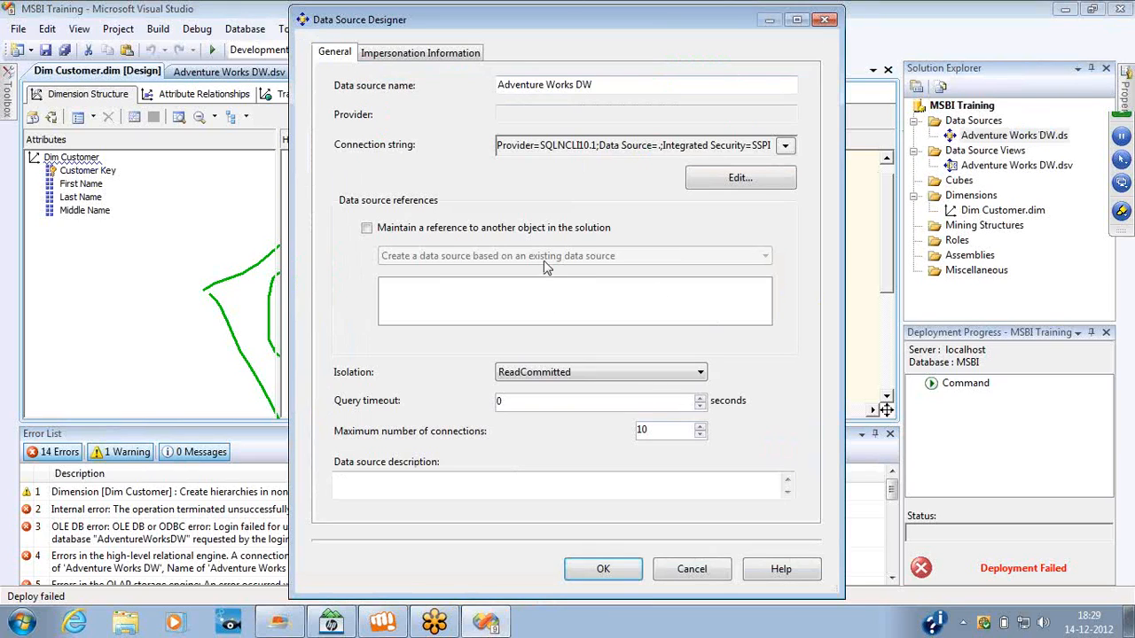
click(741, 177)
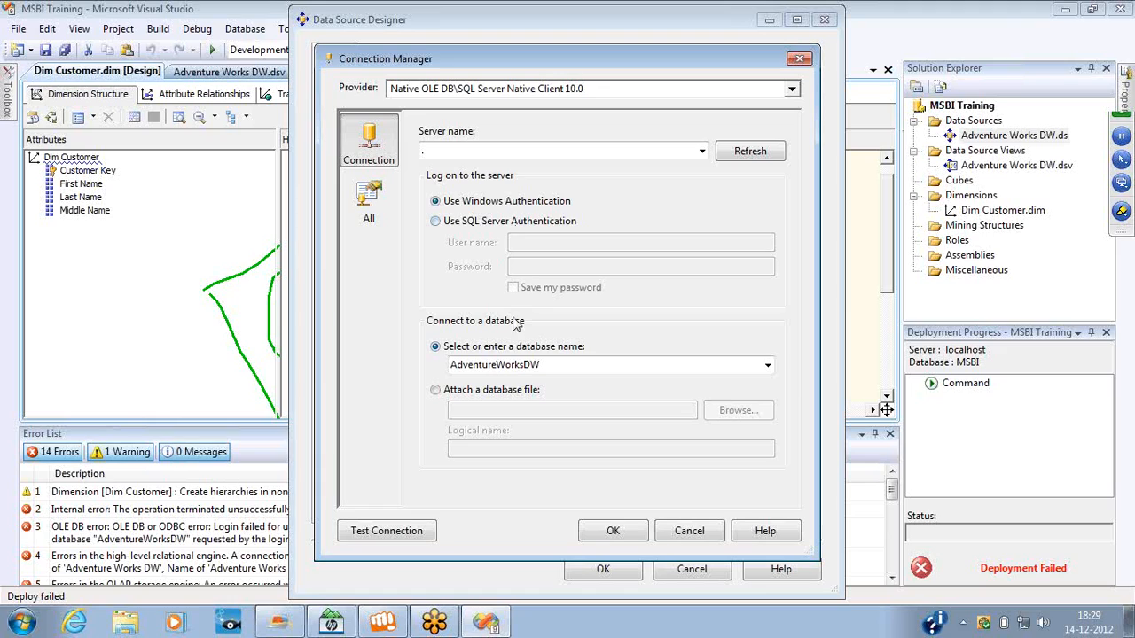
click(411, 531)
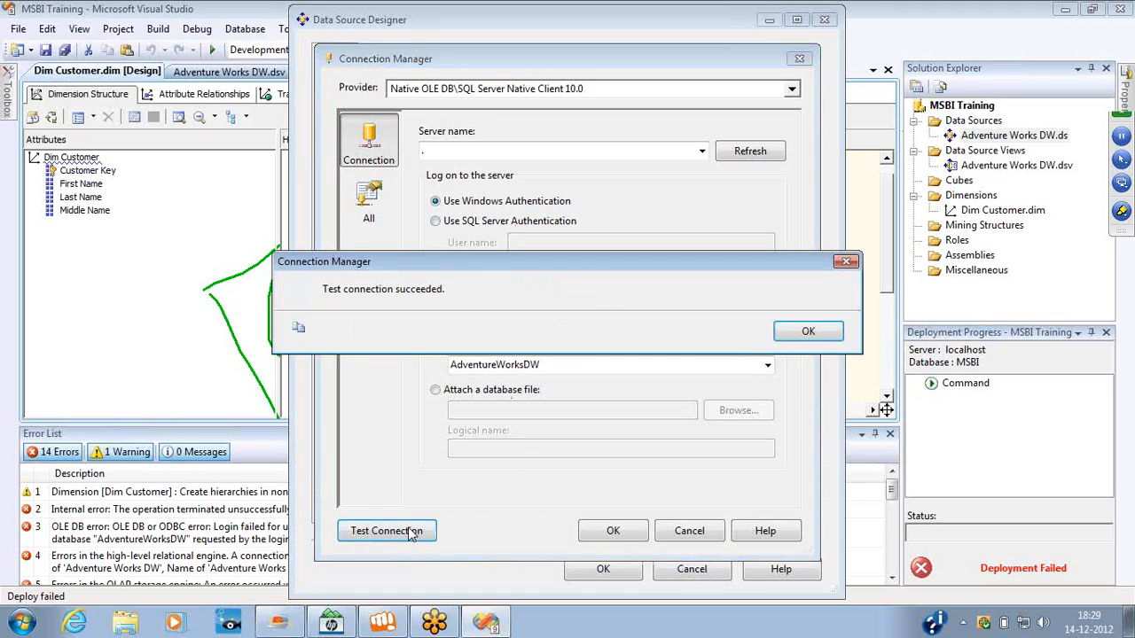
click(809, 332)
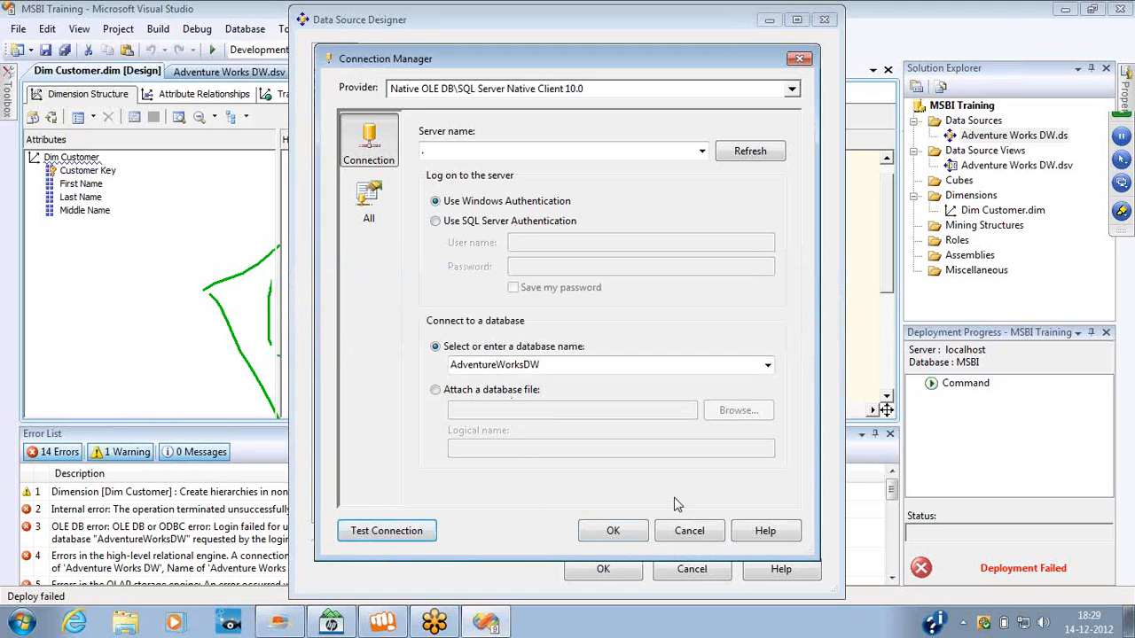
click(630, 532)
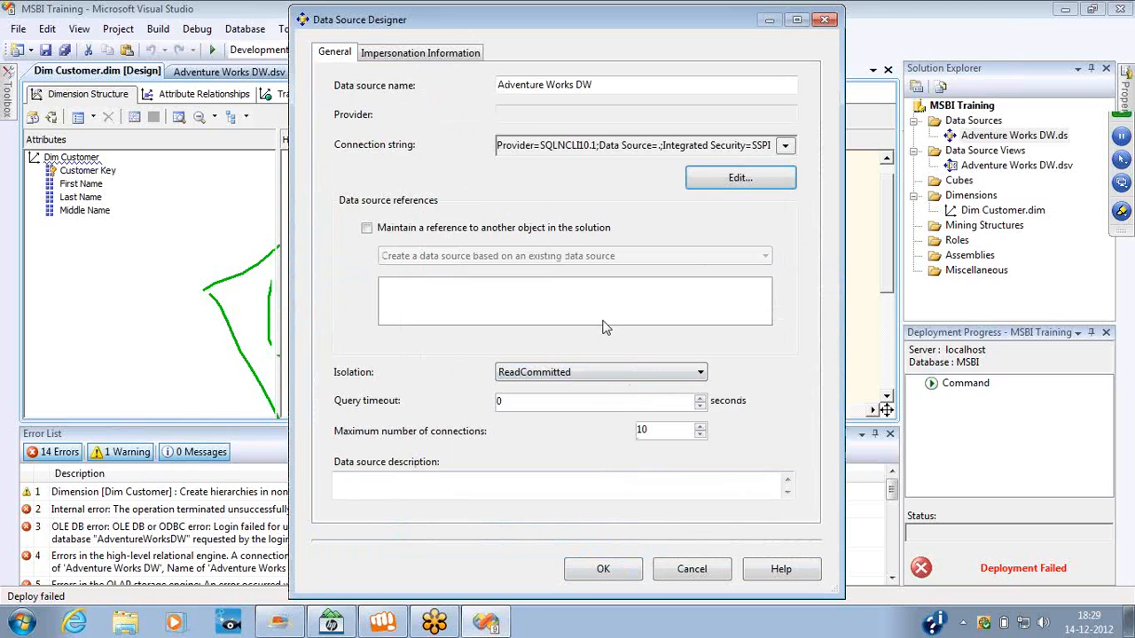
click(424, 55)
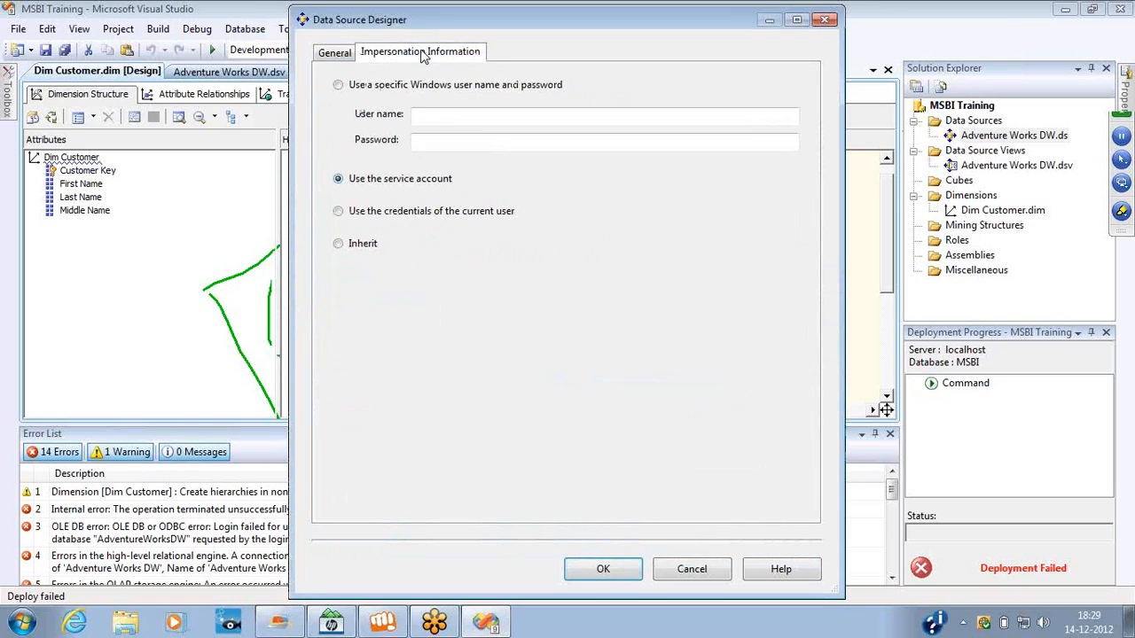
click(612, 570)
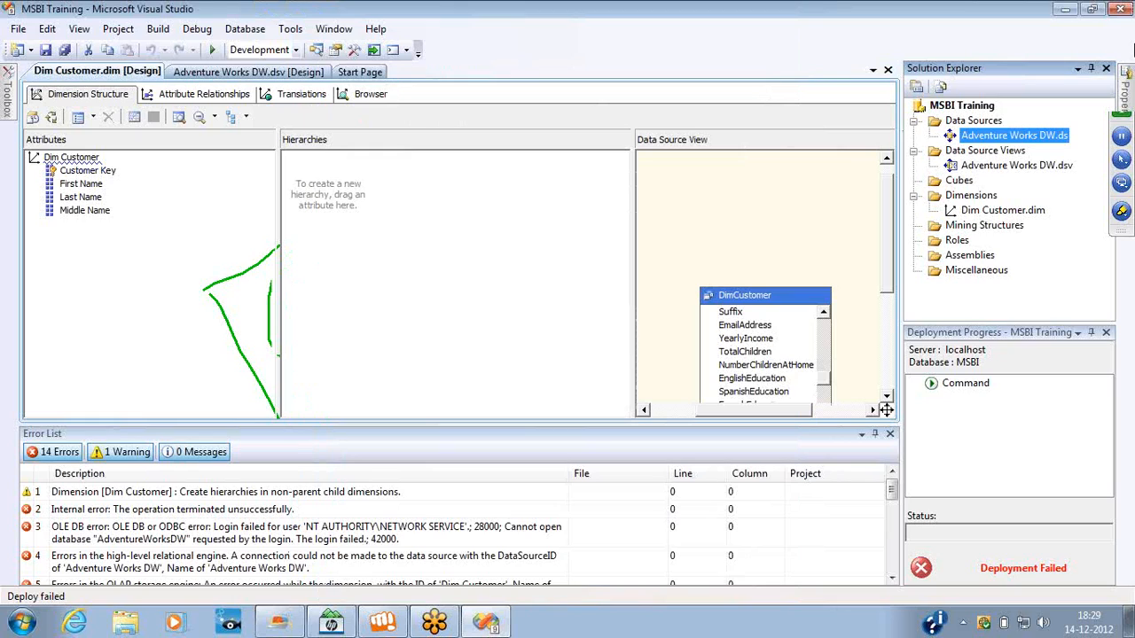
click(1121, 45)
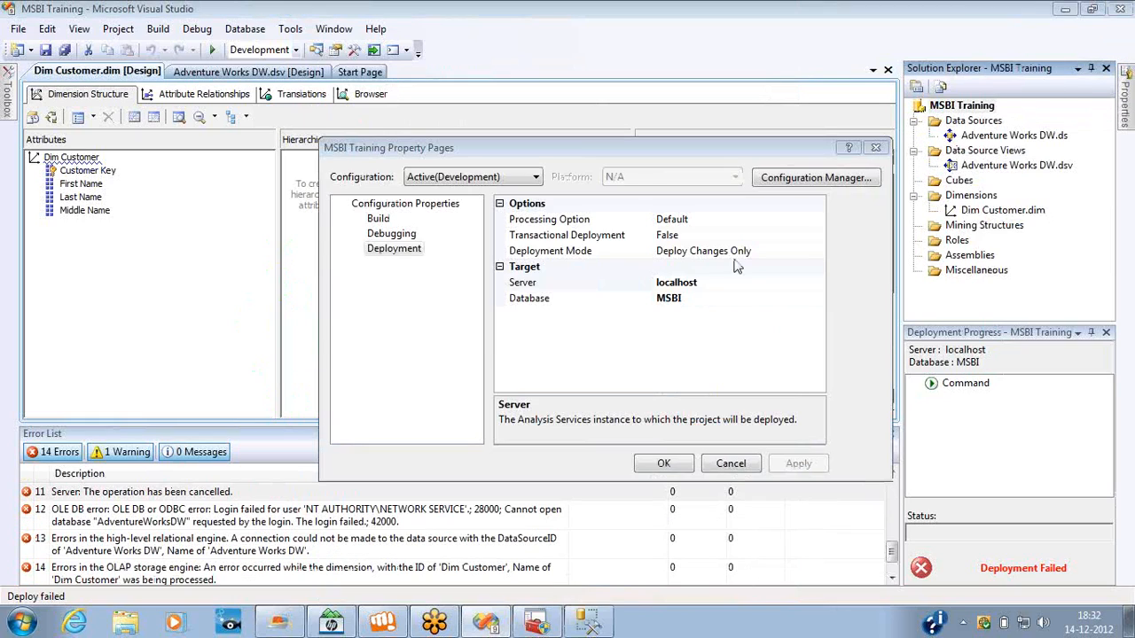
Set the deployment target server to localhost\SQLDEV and redeploy the MSBI Training project.
click(711, 284)
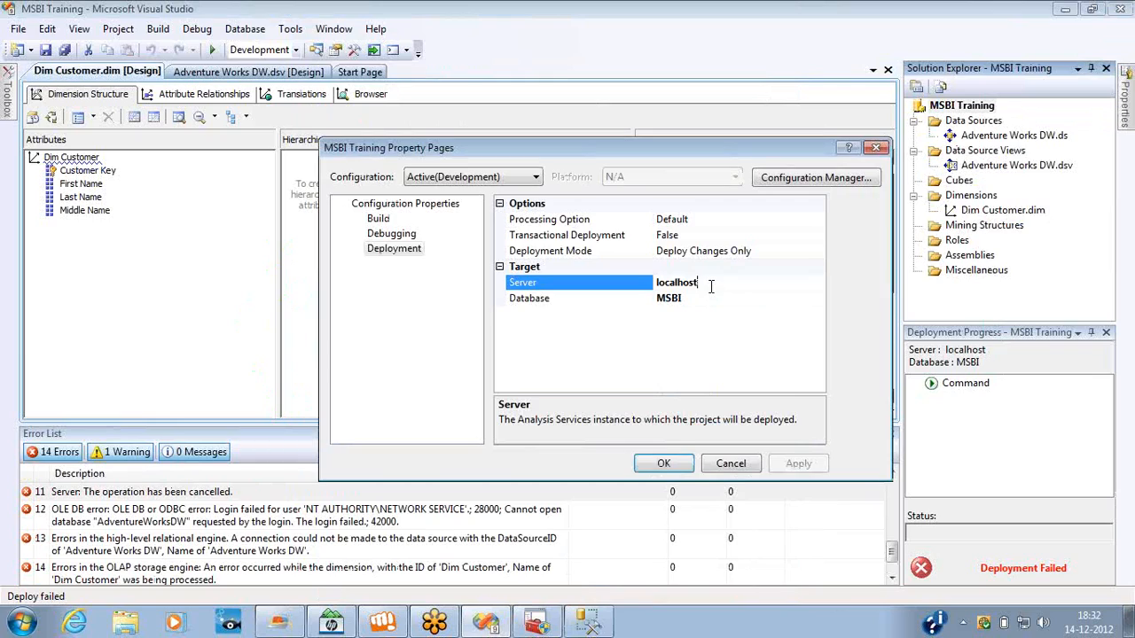
text(\SQLDEV)
click(664, 467)
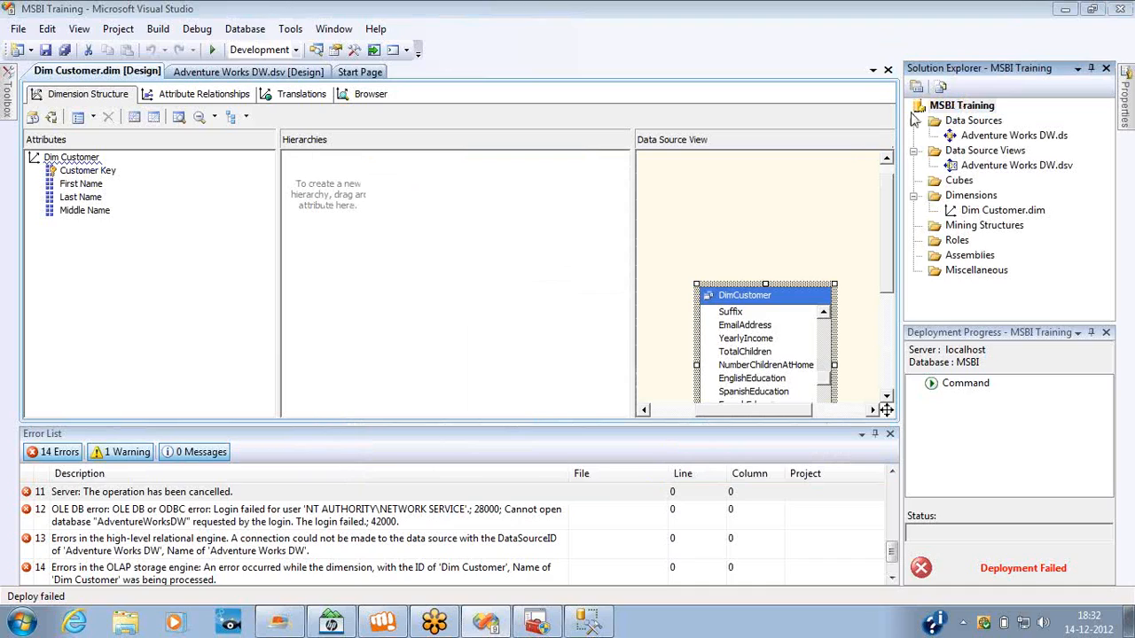
right_click(963, 107)
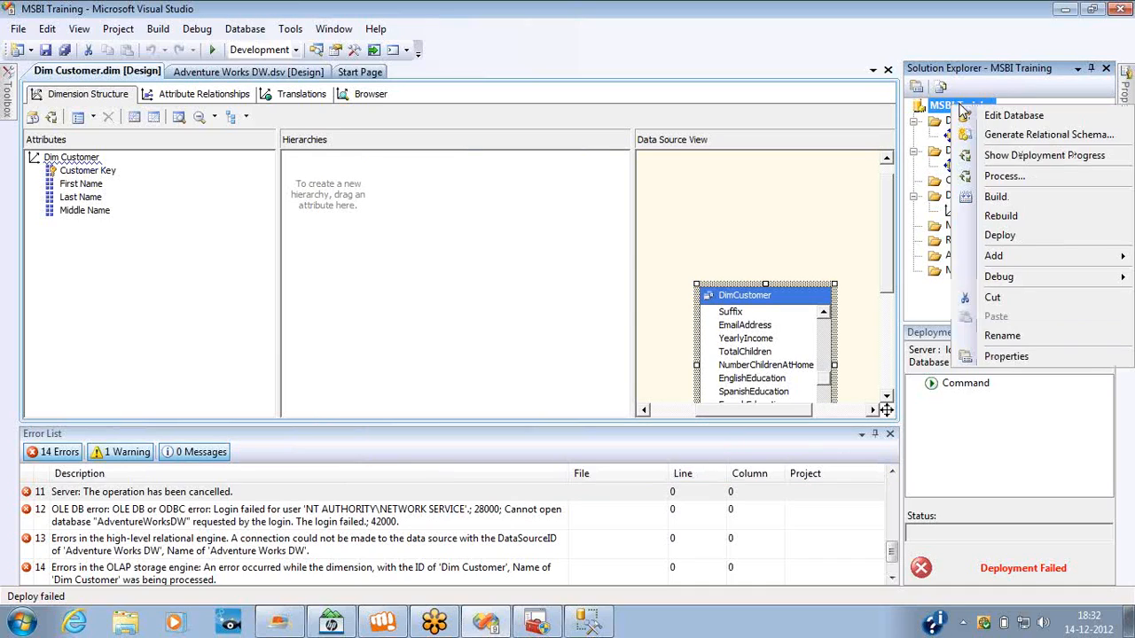
click(1000, 236)
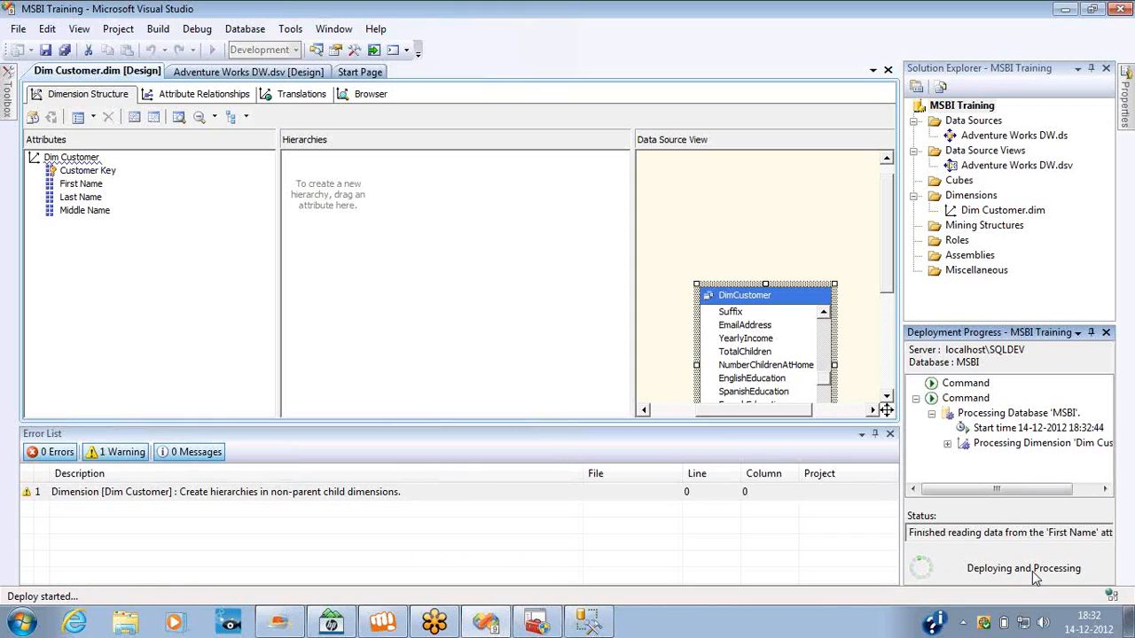
Switch to SQL Server Configuration Manager, compare the log-on accounts of the SQLDEV and MSSQLSERVER Analysis Services, and return to Visual Studio.
key(alt+Tab)
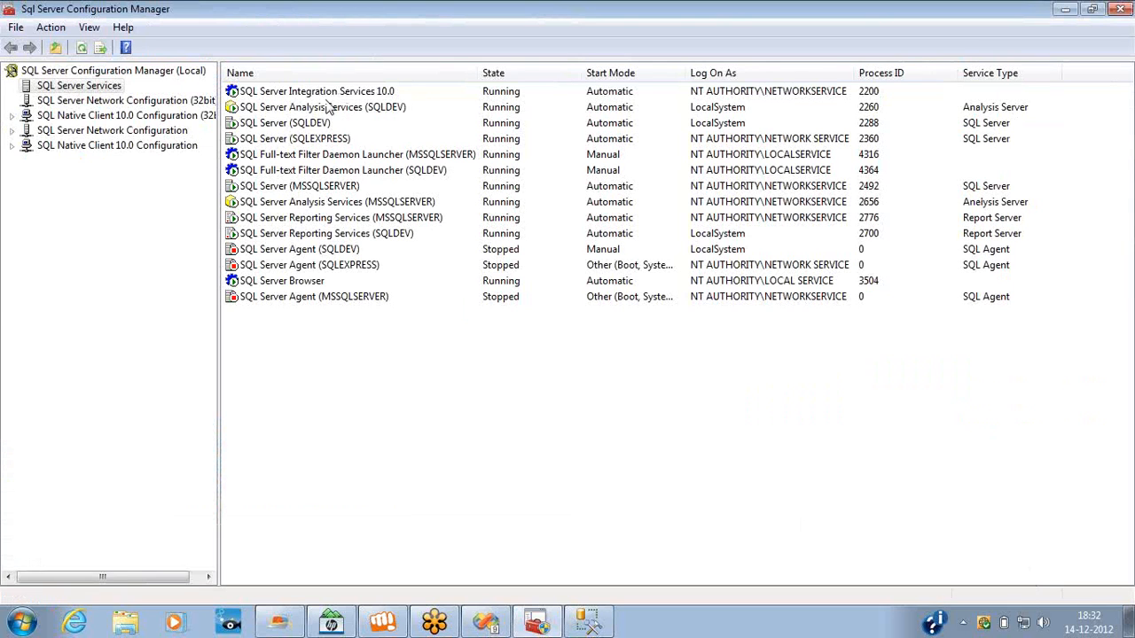
click(337, 110)
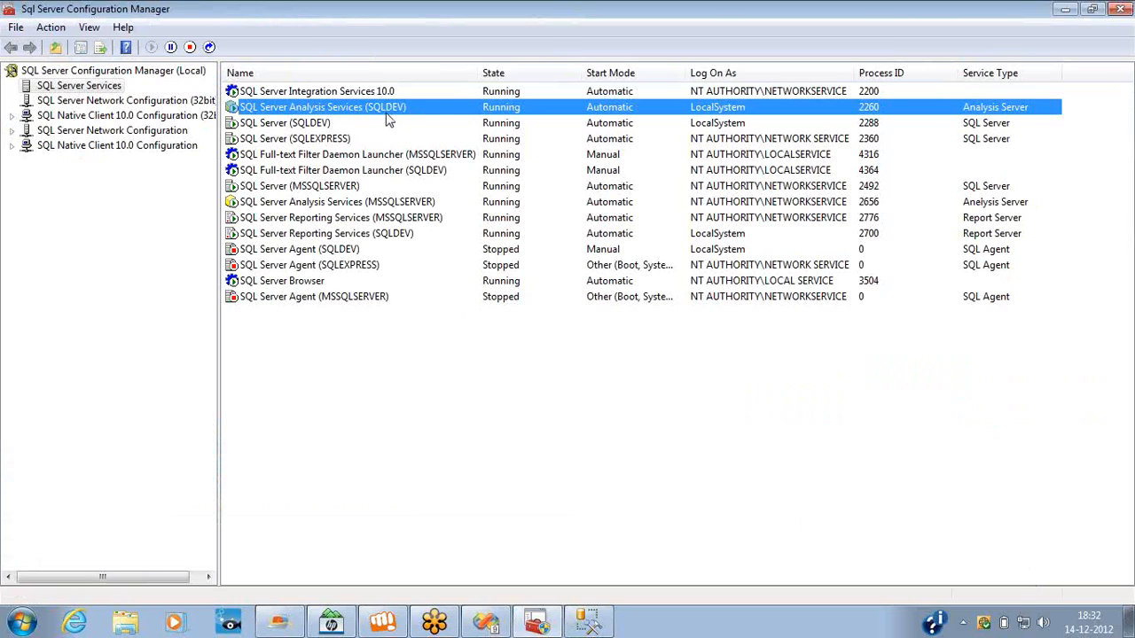
click(315, 203)
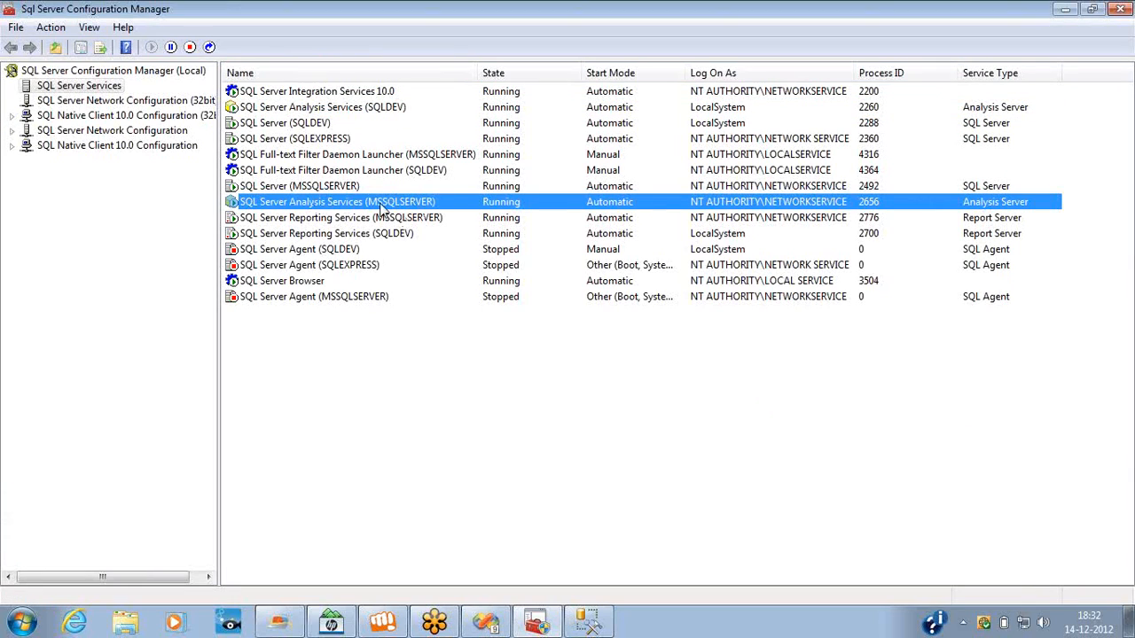
key(alt+Tab)
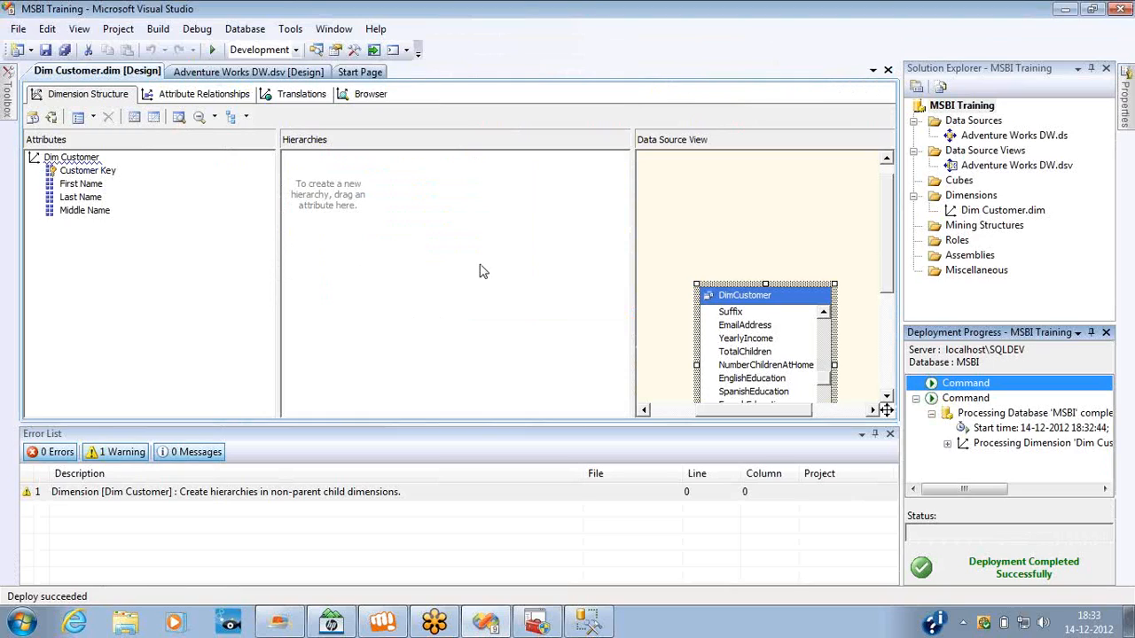
Review the target server and database in the MSBI Training project's deployment properties, and close them without changes.
right_click(976, 107)
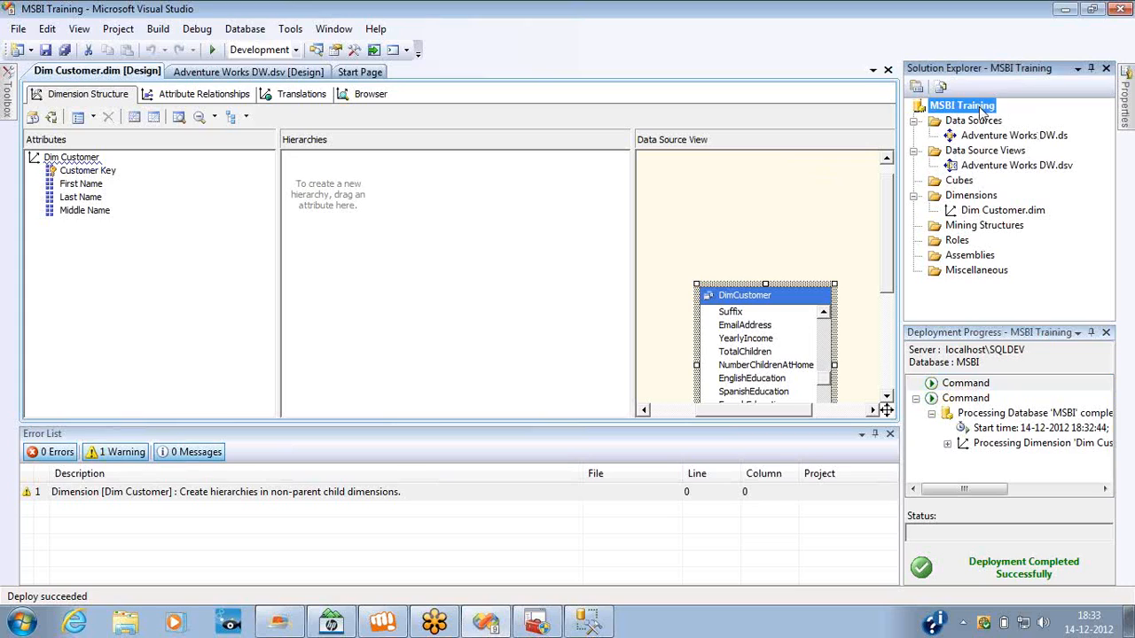
click(1020, 360)
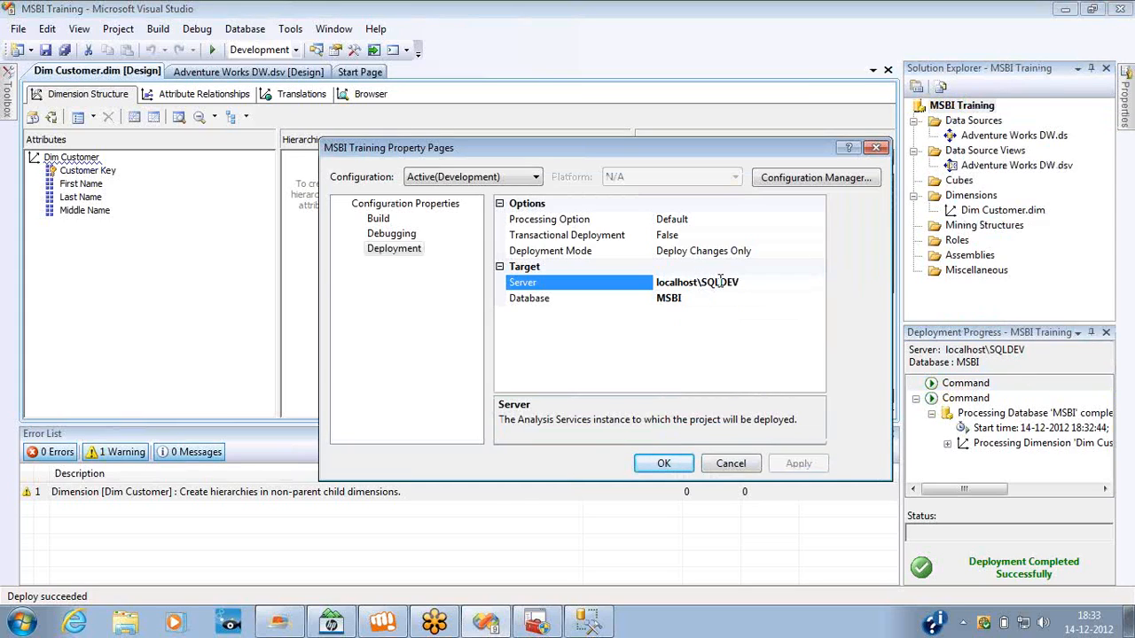
click(875, 149)
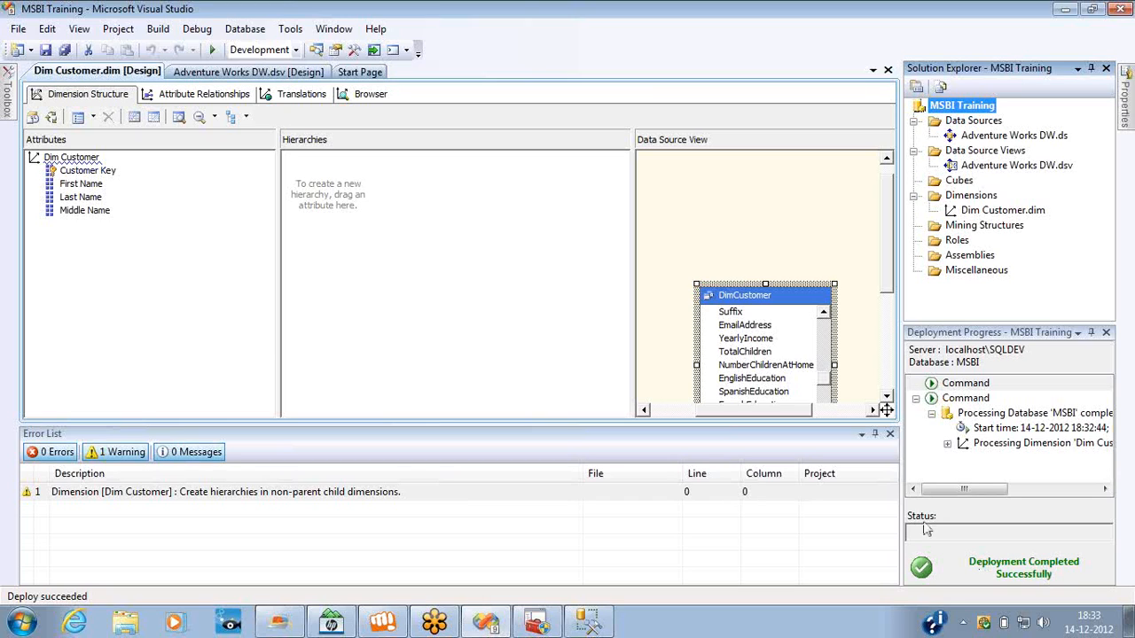
Switch to SQL Server Management Studio, list the databases on localhost\sqldev, and close the program.
key(alt+Tab)
key(alt+Tab)
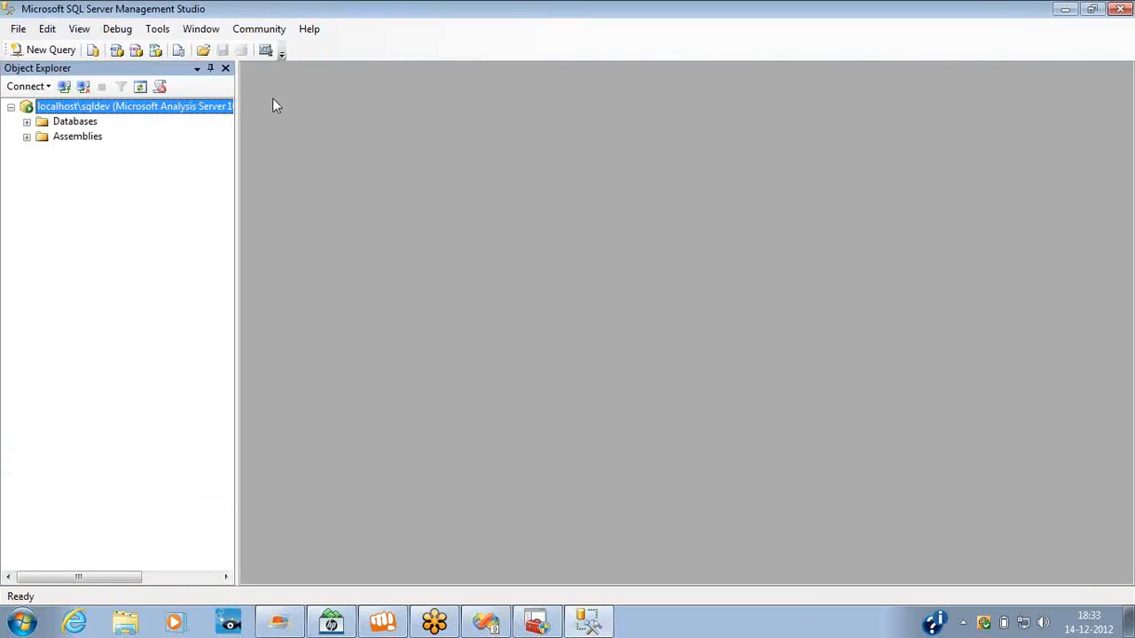
click(26, 121)
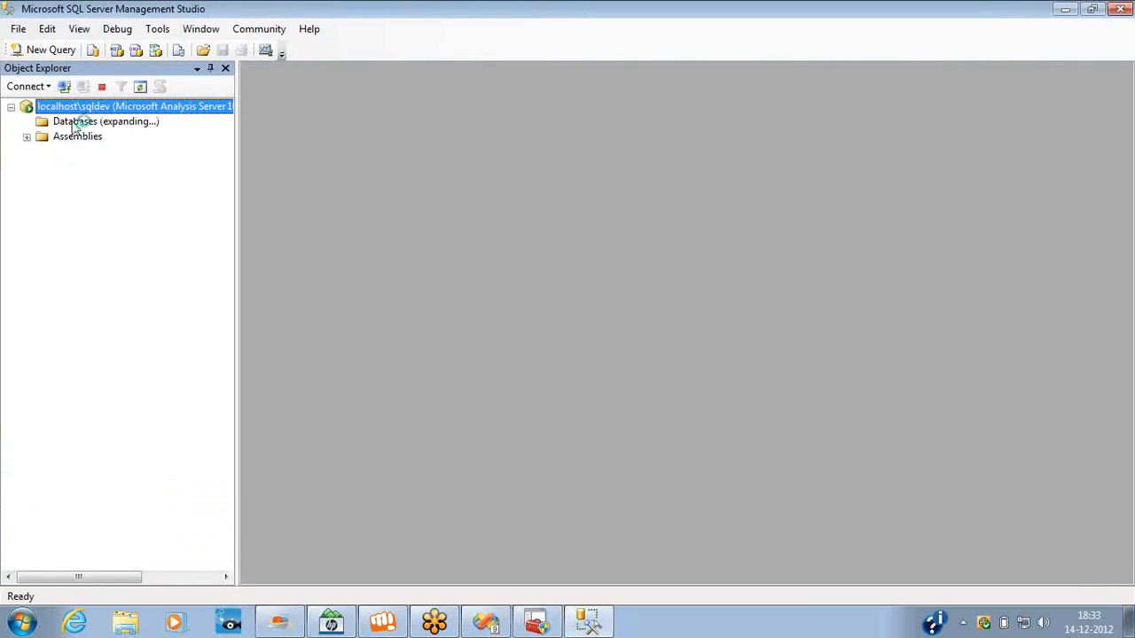
click(1128, 9)
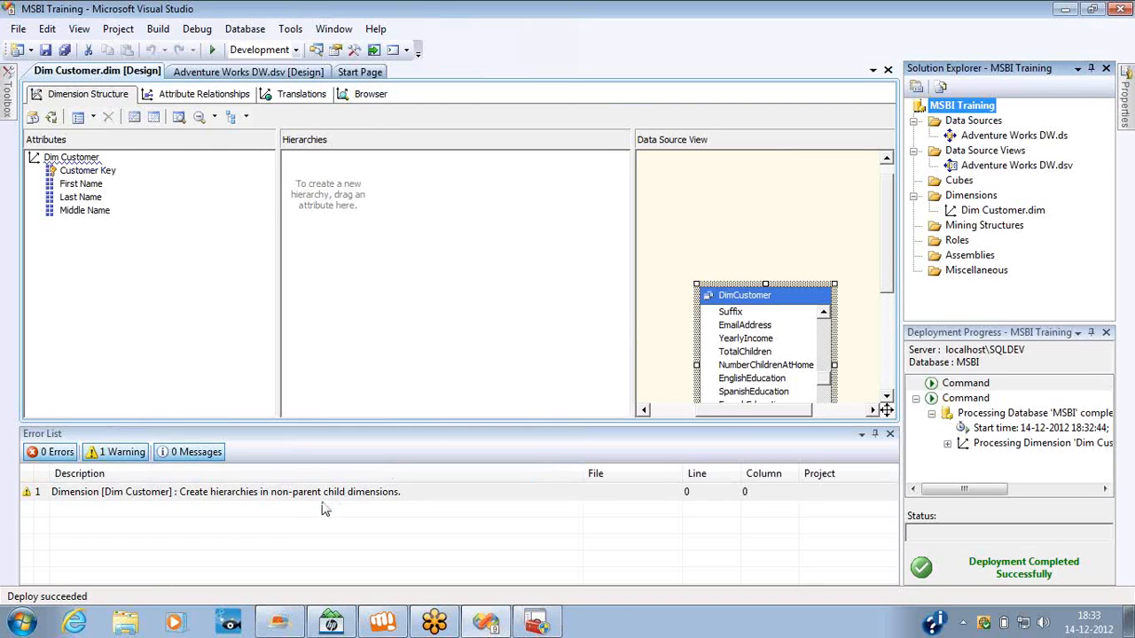
Reopen SQL Server Management Studio, connect to the Analysis Services server localhost\sqldev, and expand its databases.
click(23, 621)
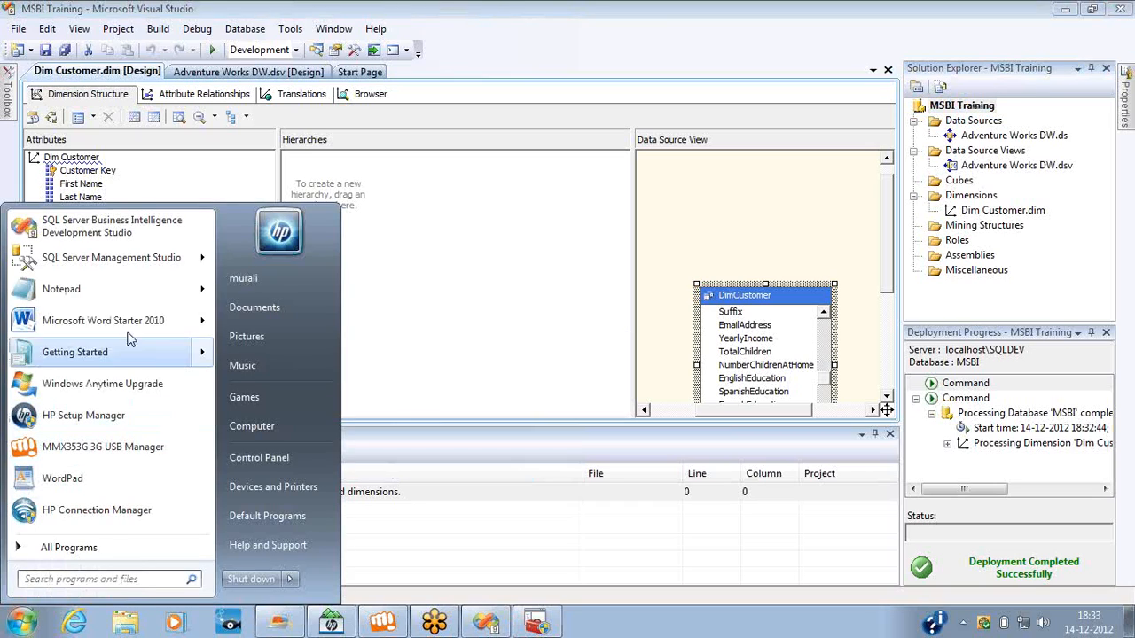
click(112, 258)
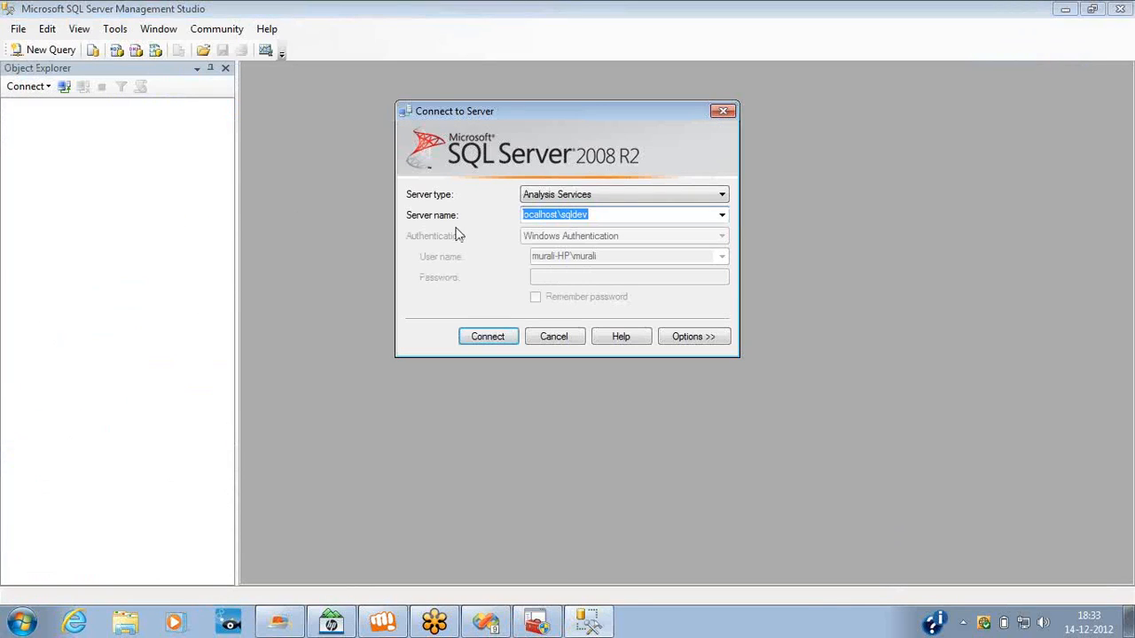
click(572, 195)
click(566, 210)
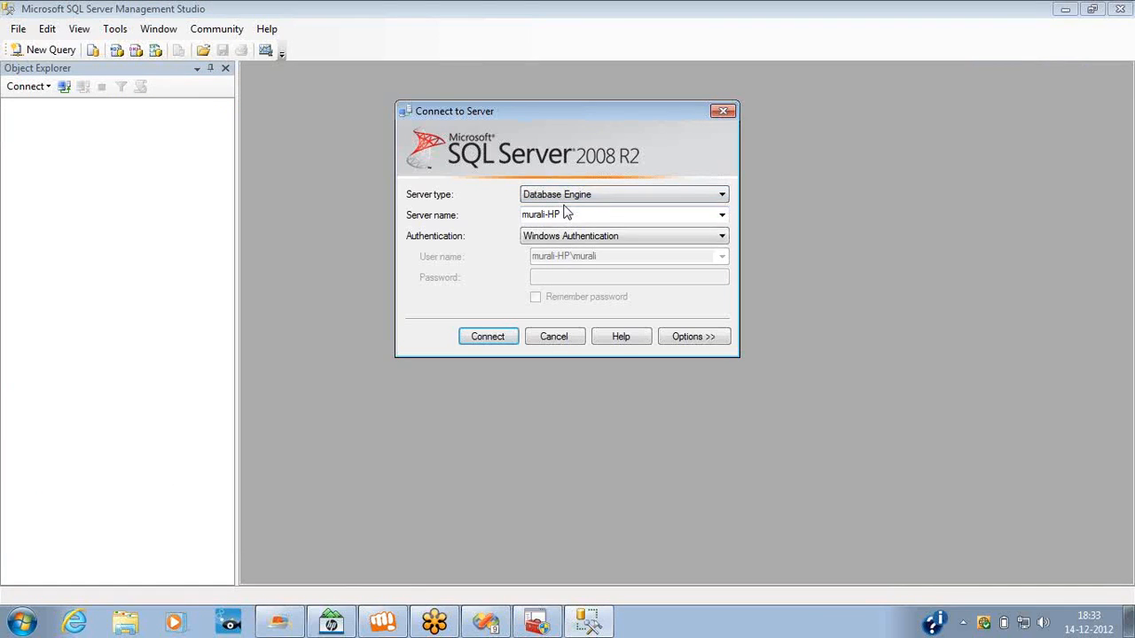
click(581, 202)
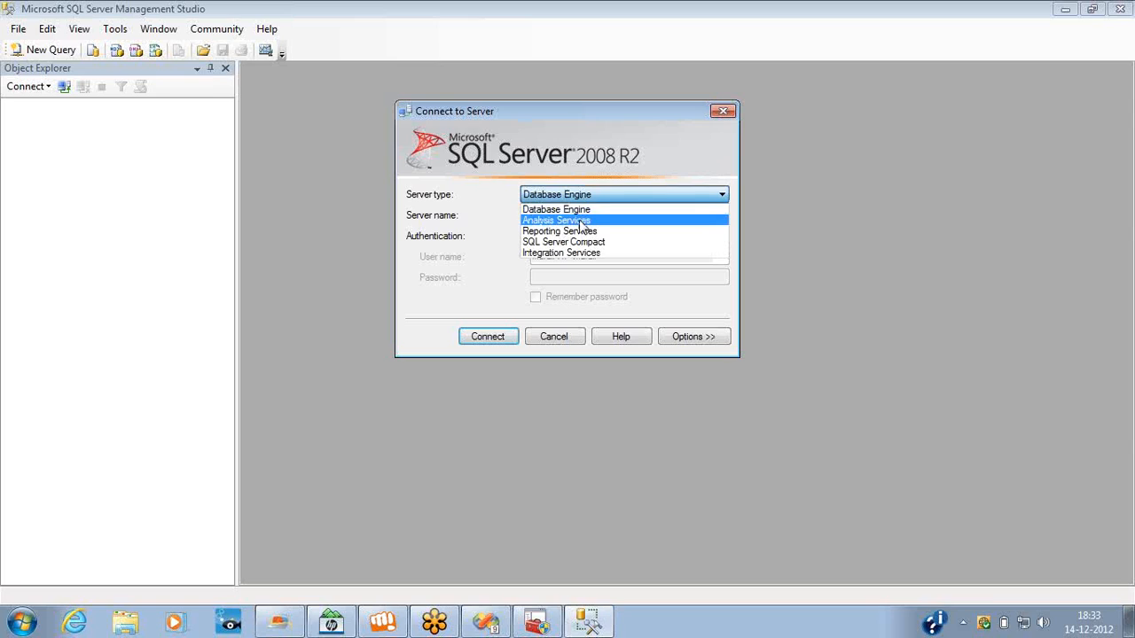
click(581, 221)
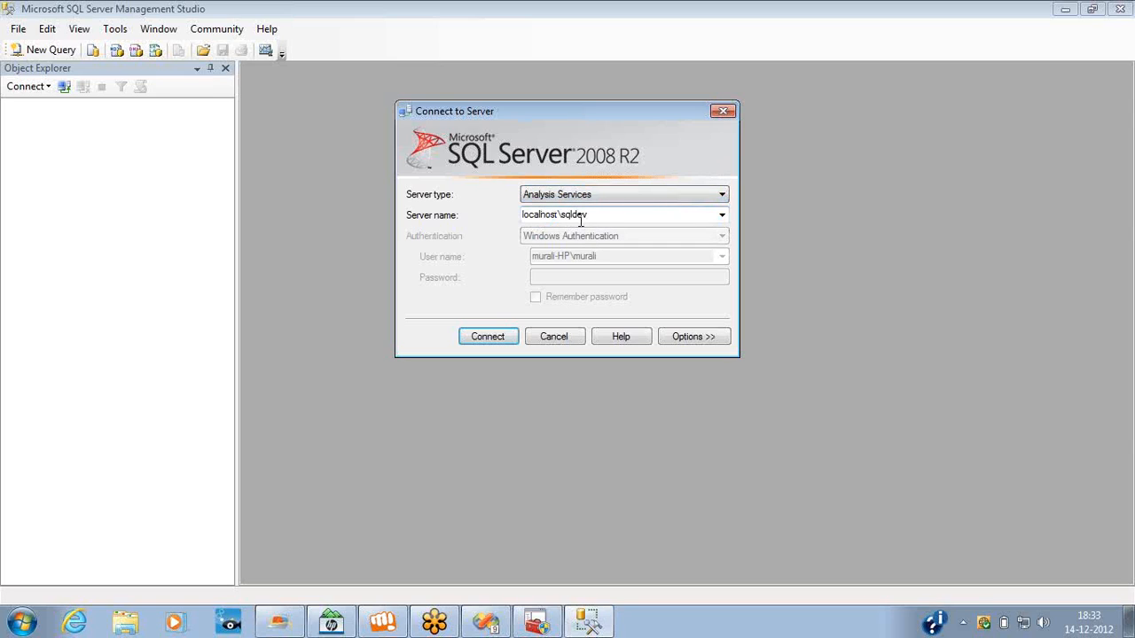
click(490, 336)
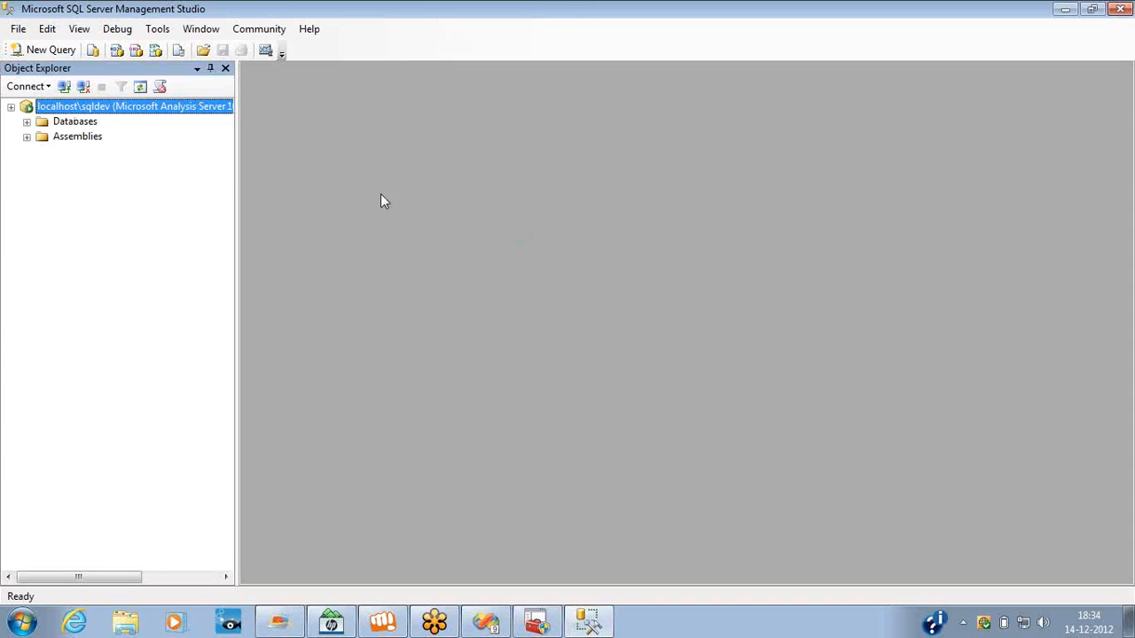
click(27, 122)
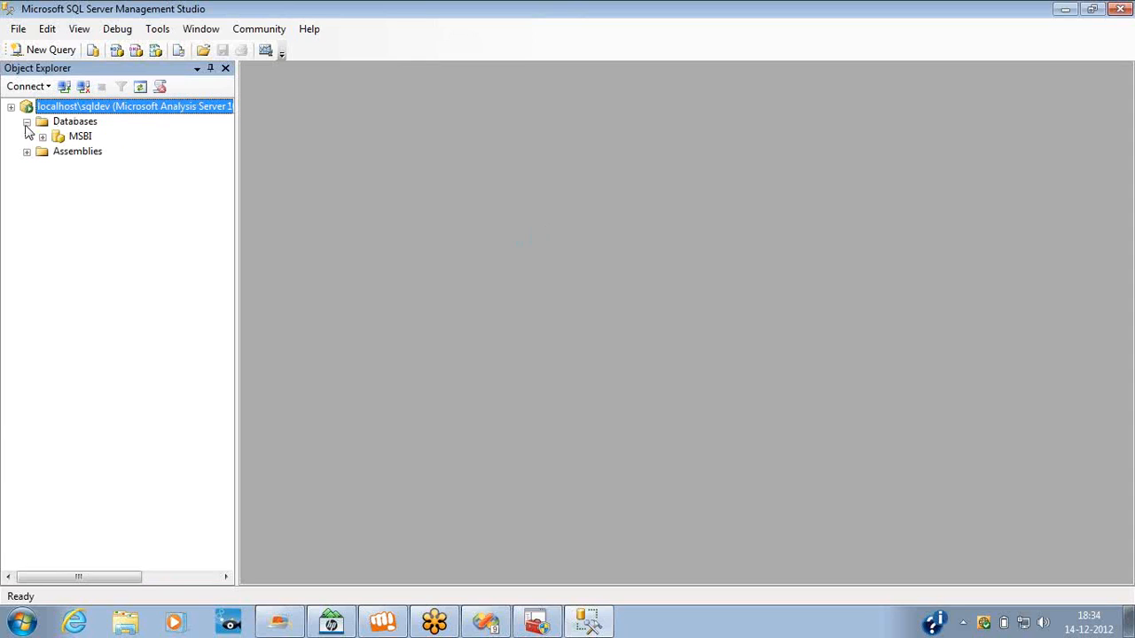
Switch to Visual Studio, close the Error List, and return to SQL Server Management Studio.
key(alt+Tab)
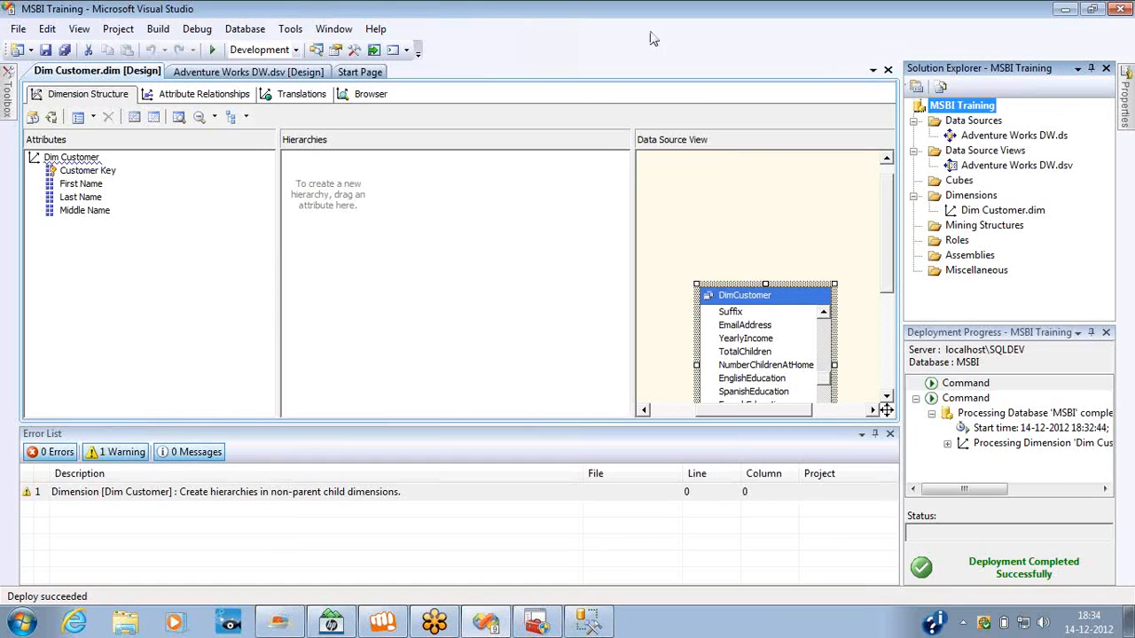
click(889, 434)
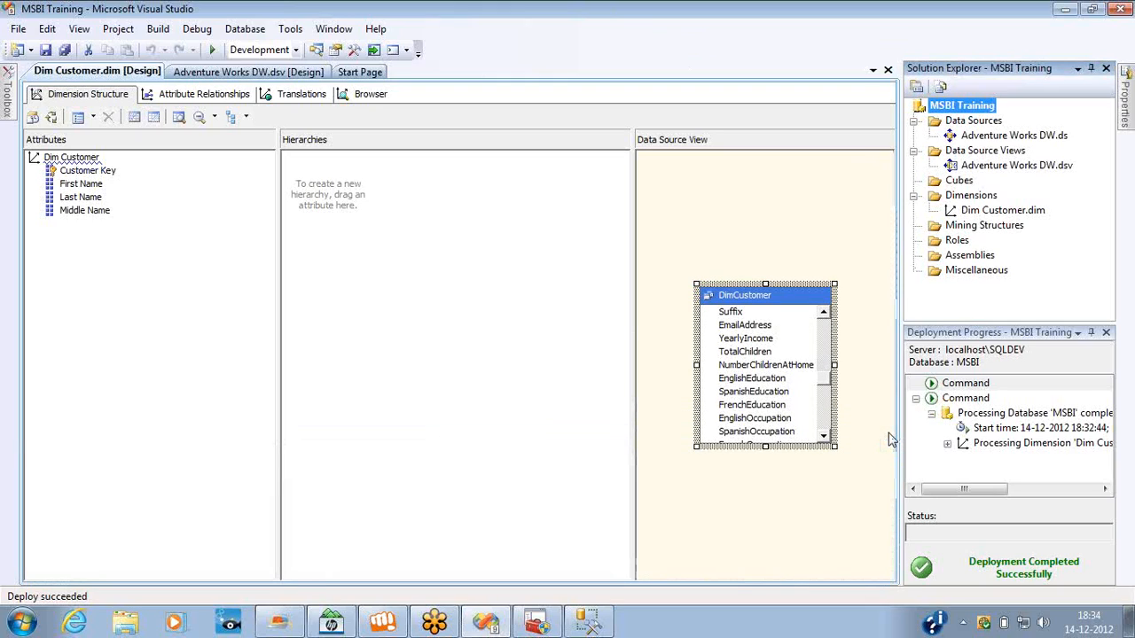
click(589, 622)
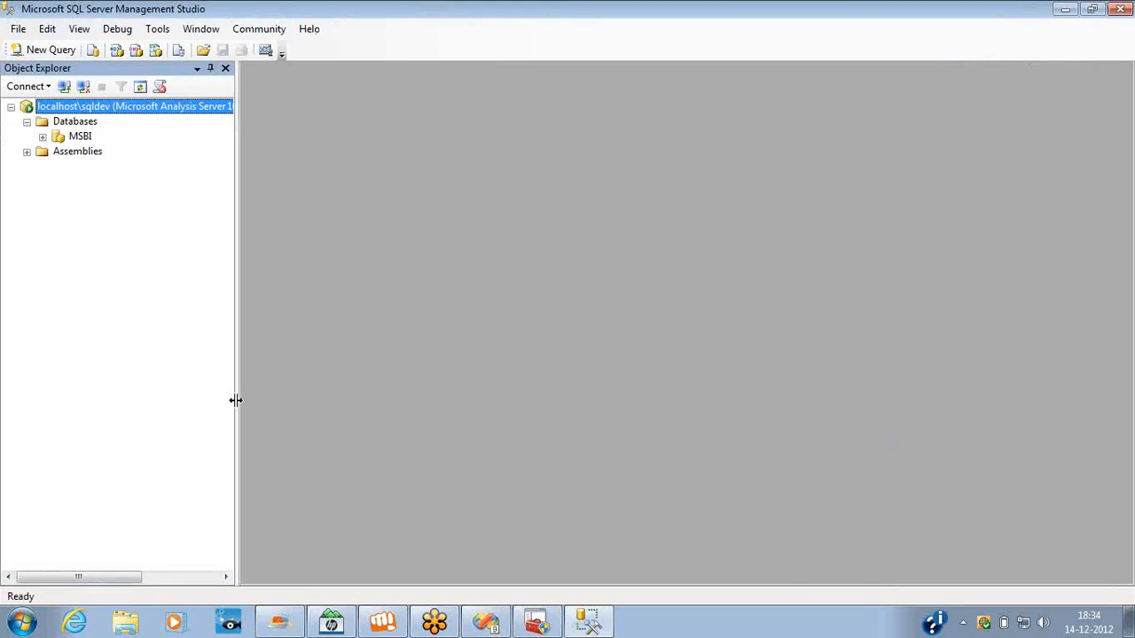
Examine the deployed MSBI database's data sources, data source views, cubes and dimensions, including Dim Customer and Adventure Works DW.
click(43, 138)
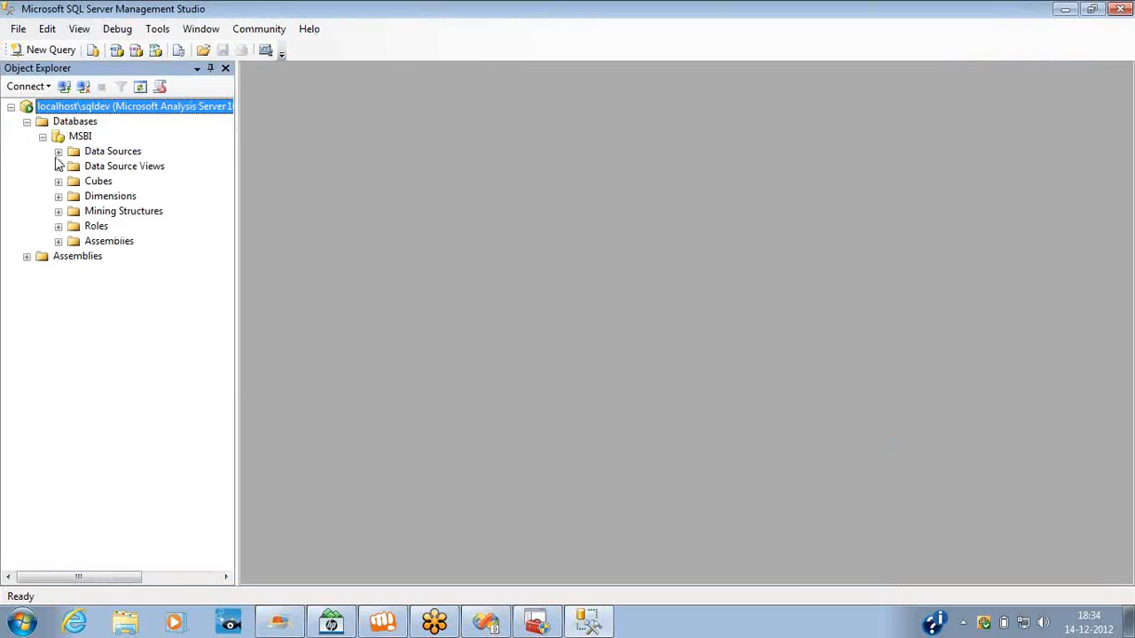
click(58, 153)
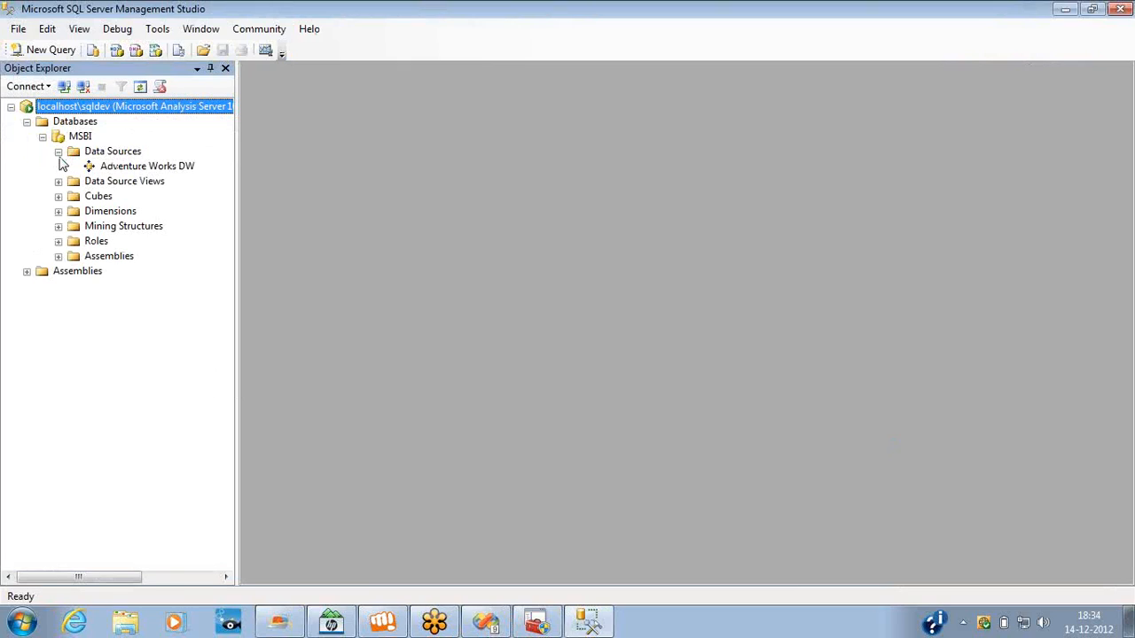
click(58, 182)
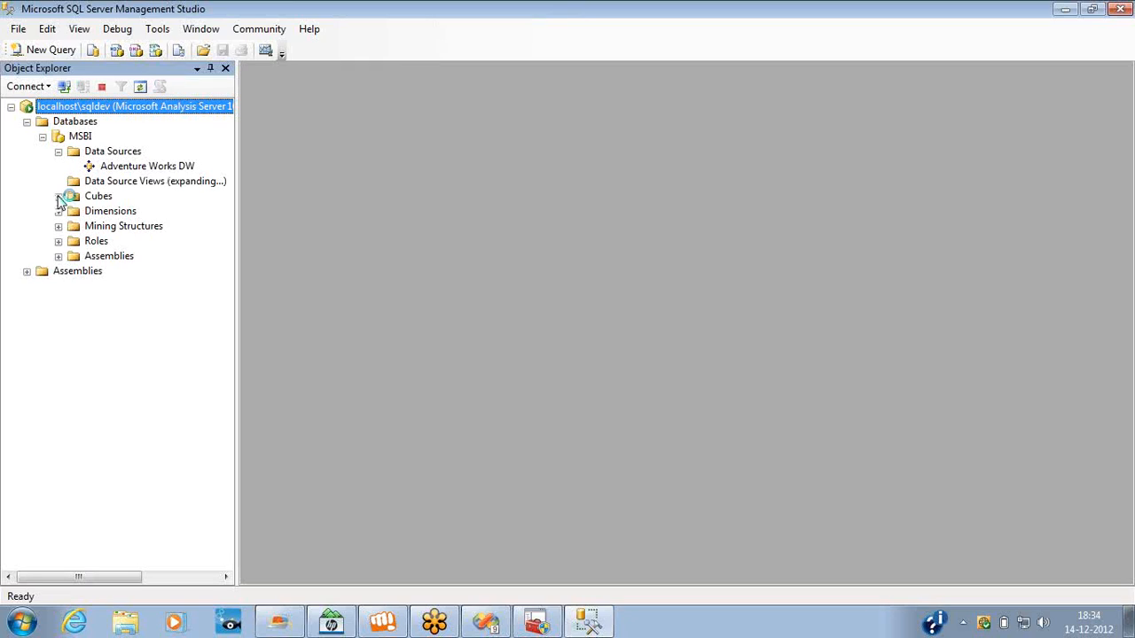
click(57, 212)
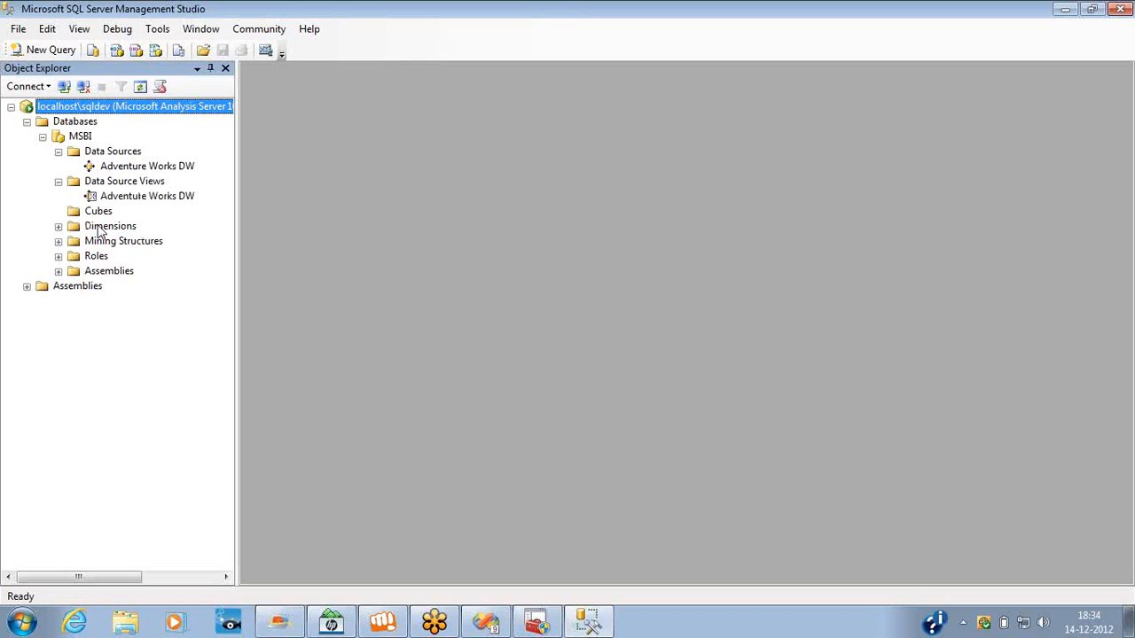
click(58, 226)
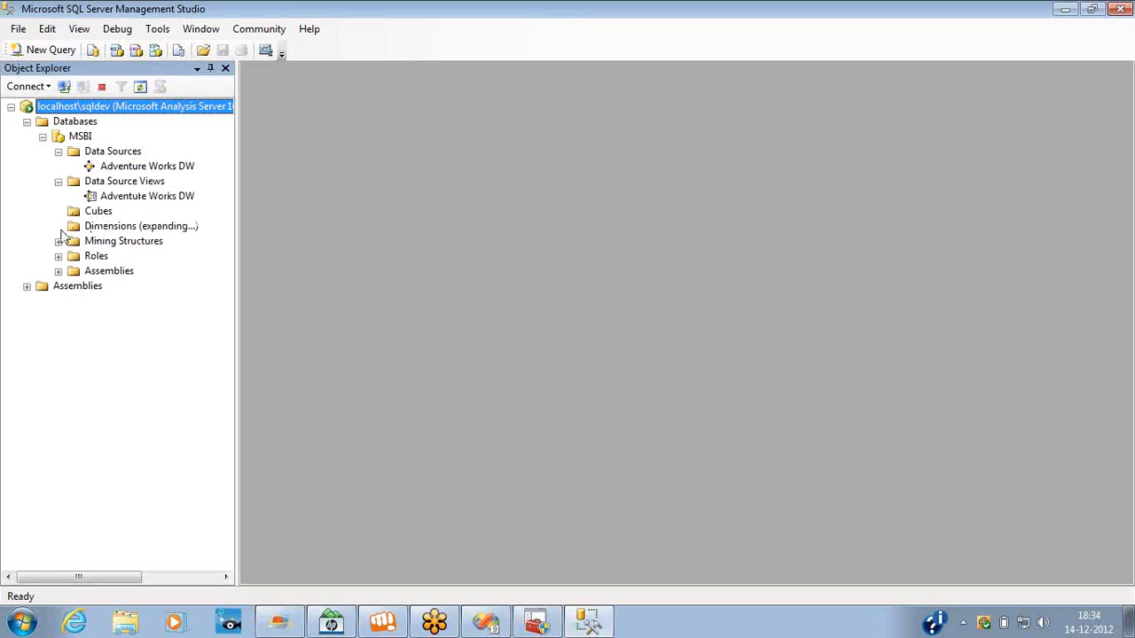
click(114, 245)
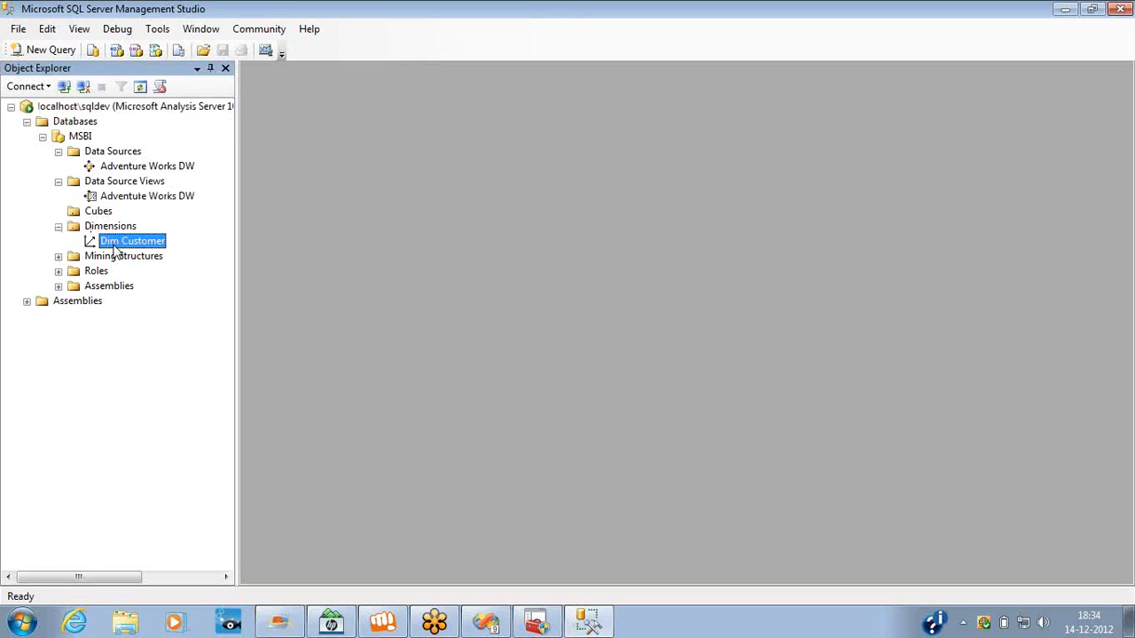
click(112, 170)
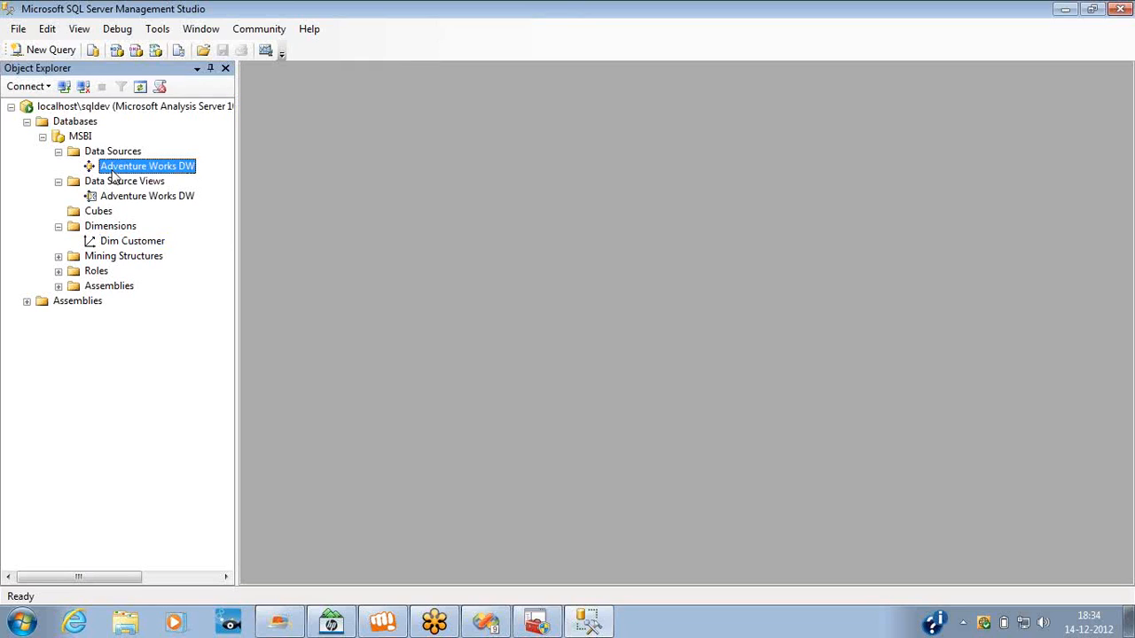
click(131, 196)
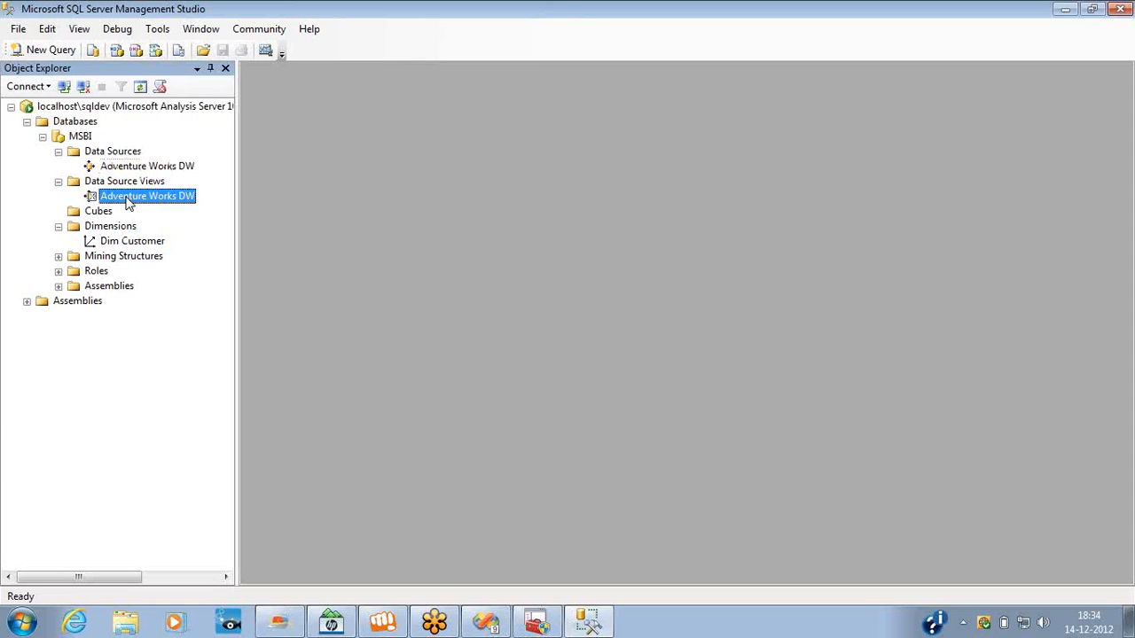
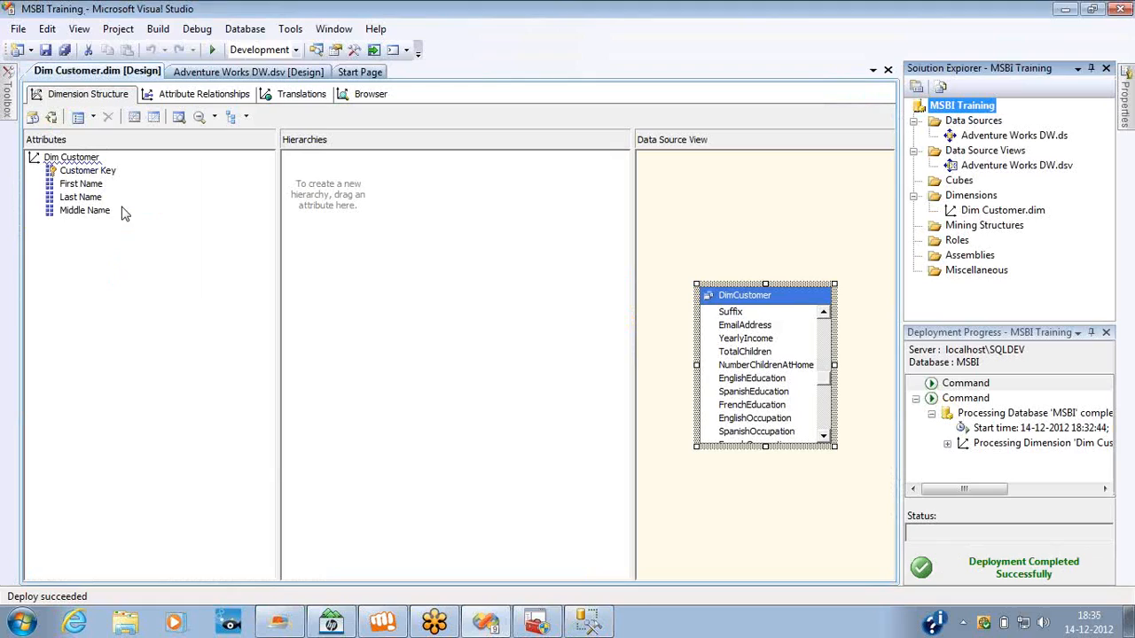
View the Dim Customer dimension in its browser and return to the dimension structure.
right_click(943, 106)
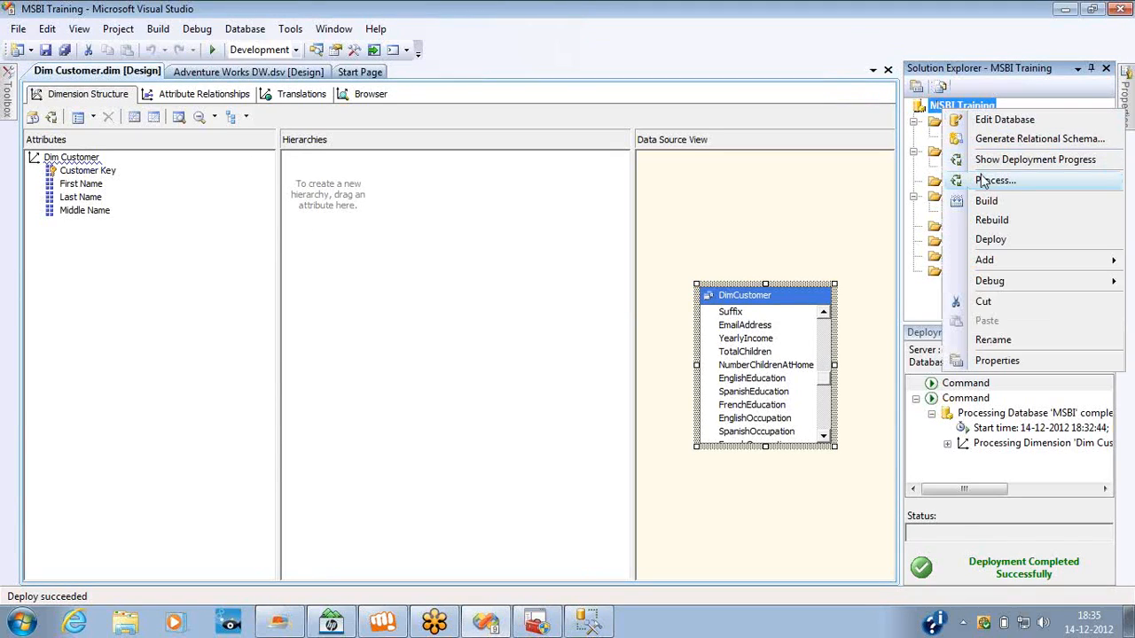
click(769, 196)
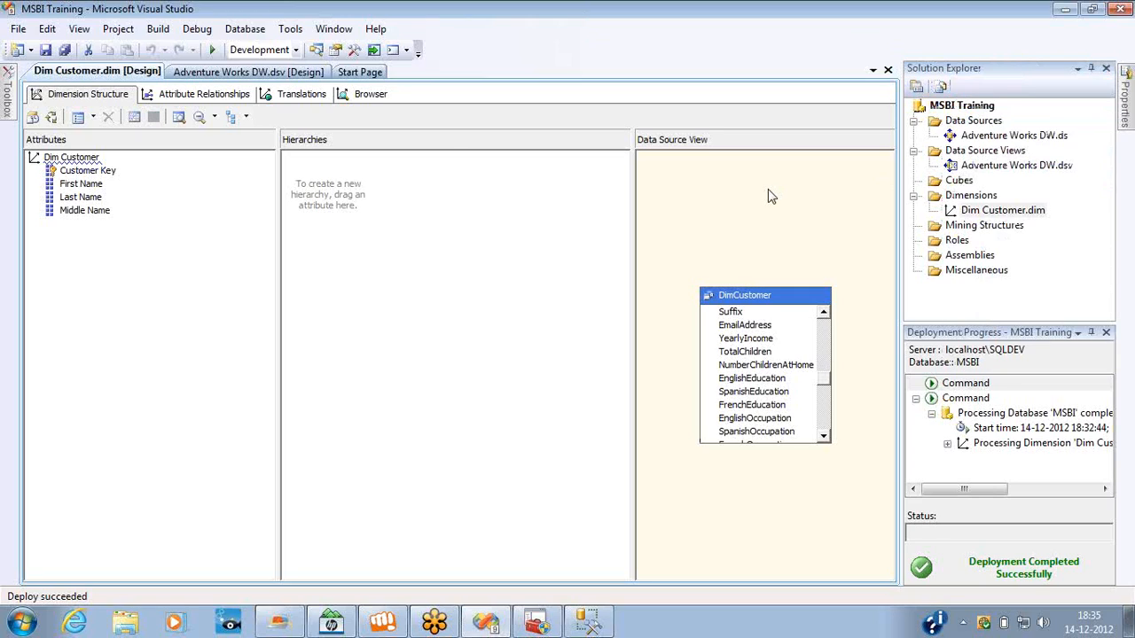
click(368, 96)
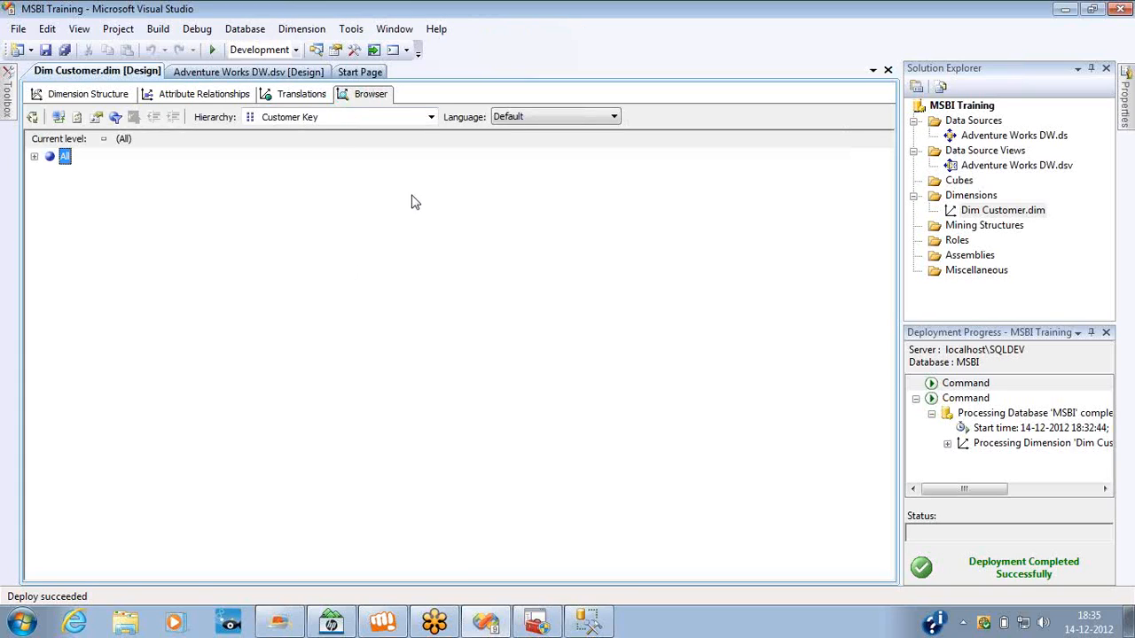
click(85, 96)
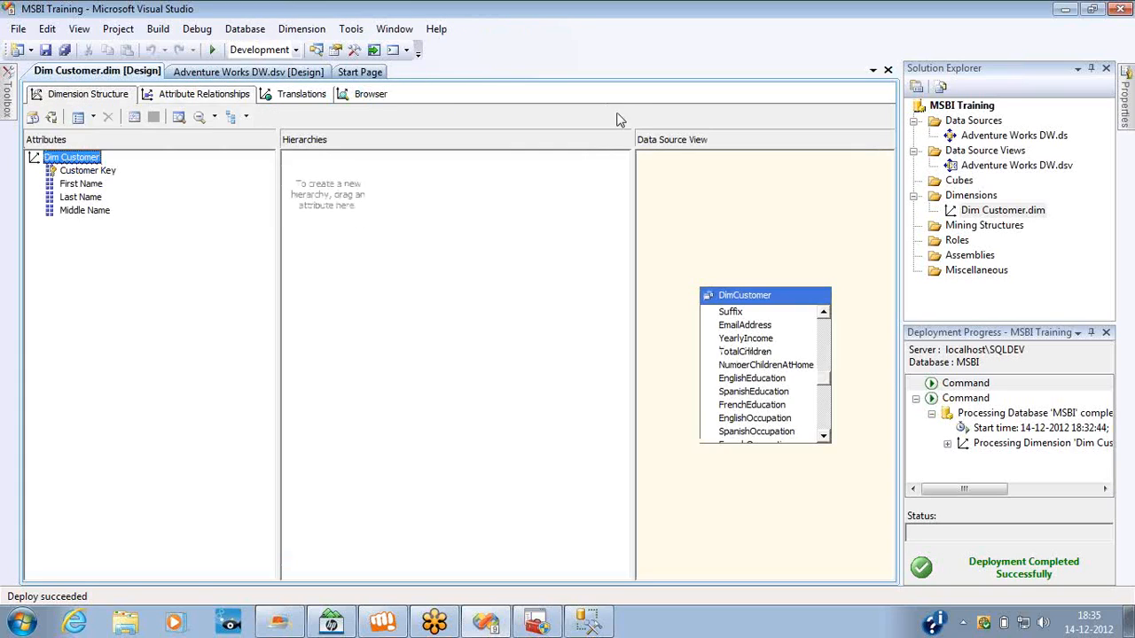
Process the MSBI database with the Process Full option, and close the progress and processing dialogs.
right_click(979, 107)
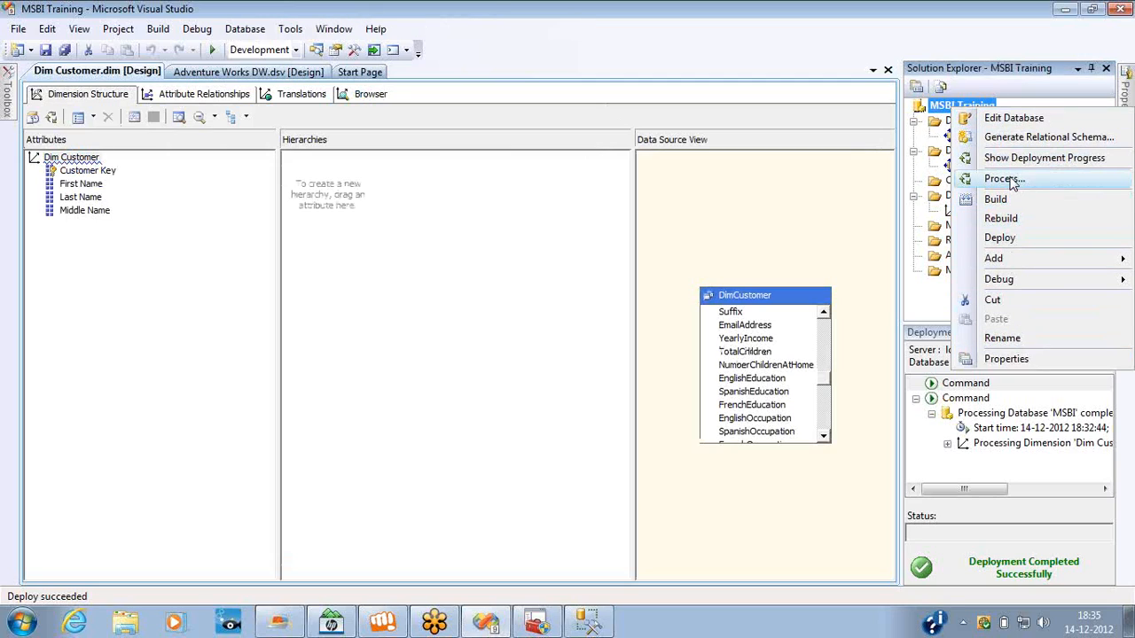
click(1007, 180)
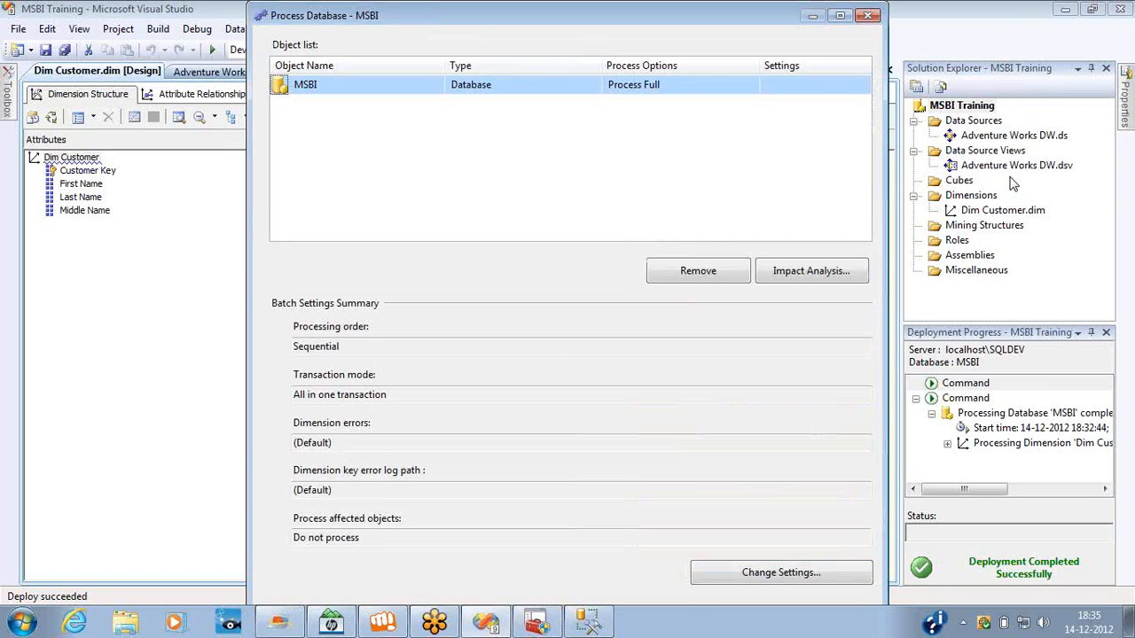
click(840, 15)
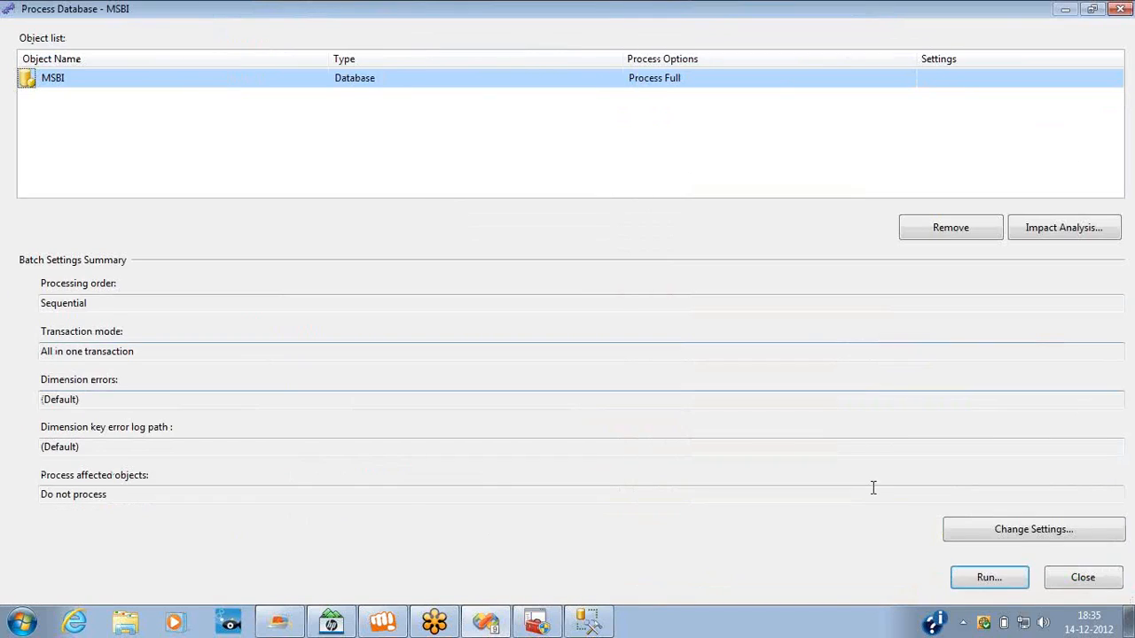
click(1001, 582)
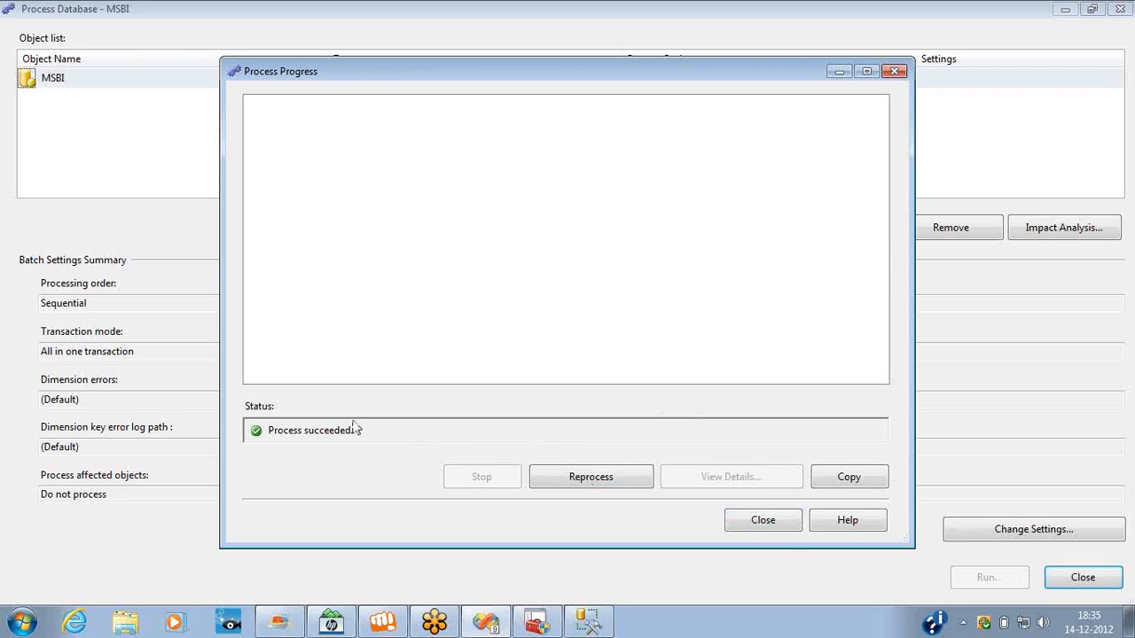
click(764, 525)
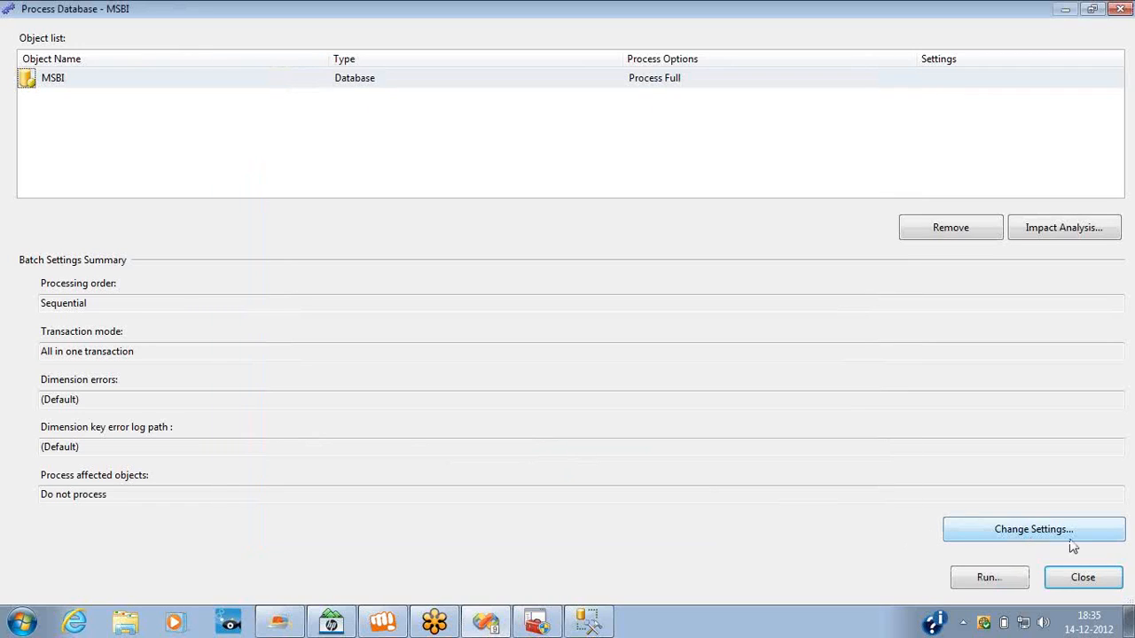
click(1074, 576)
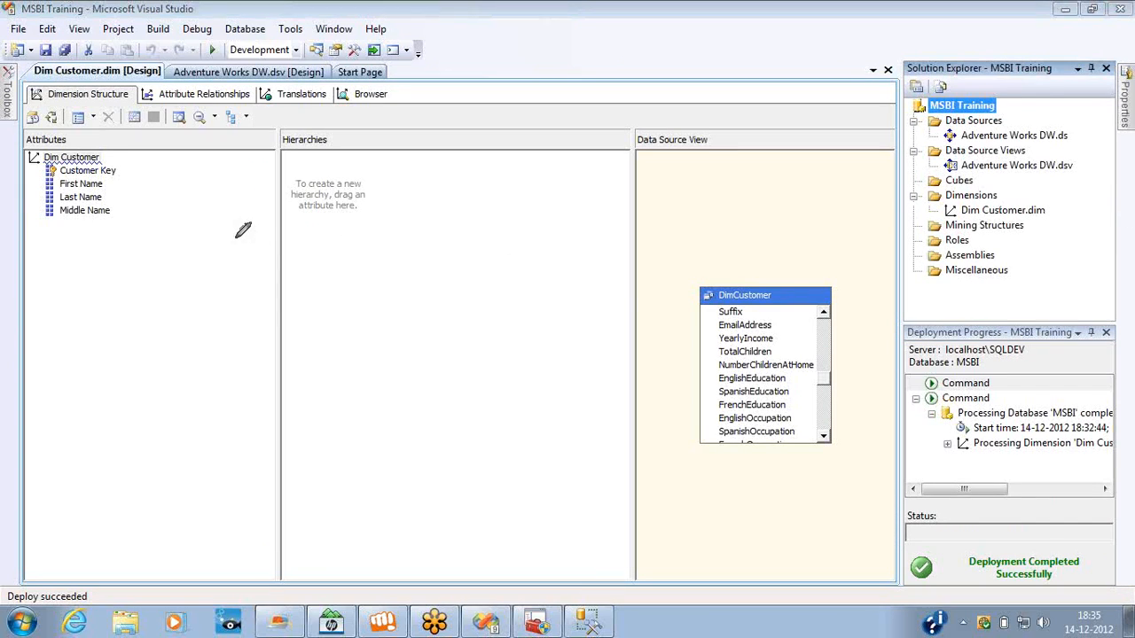
drag(267, 339, 297, 327)
mouse_move(247, 218)
mouse_down()
mouse_move(343, 251)
mouse_move(250, 203)
mouse_up()
mouse_move(715, 75)
mouse_down()
mouse_move(784, 133)
mouse_move(707, 100)
mouse_up()
mouse_move(473, 163)
mouse_down()
mouse_move(480, 260)
mouse_move(505, 131)
mouse_move(471, 157)
mouse_move(479, 183)
mouse_move(348, 227)
mouse_move(365, 236)
mouse_up()
mouse_move(531, 194)
mouse_down()
mouse_move(658, 183)
mouse_move(662, 195)
mouse_up()
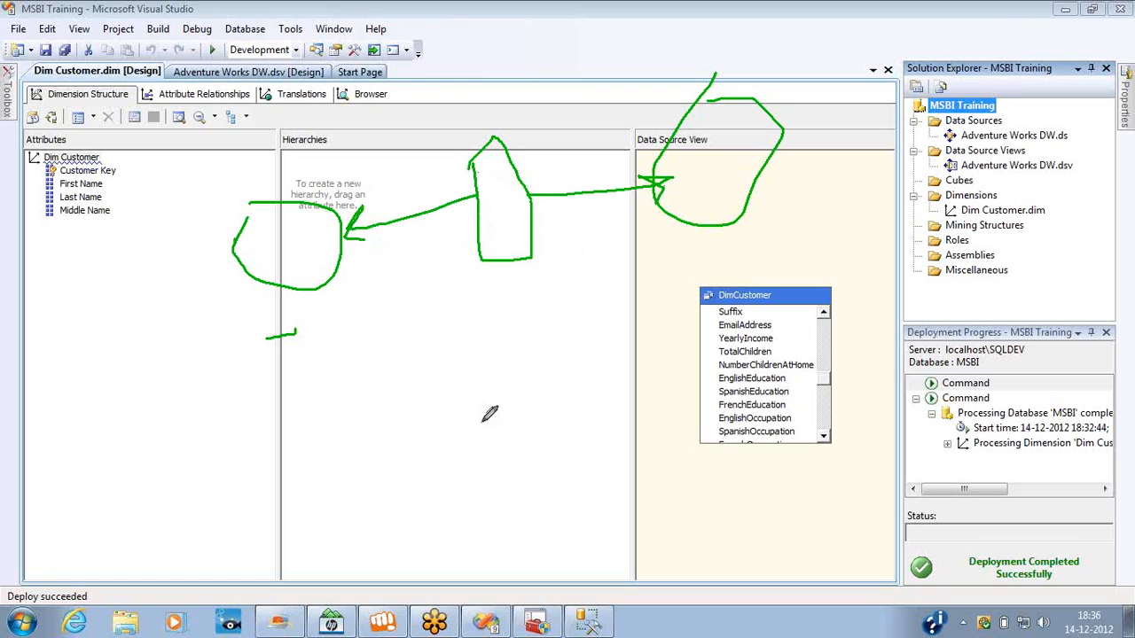
drag(474, 421, 509, 321)
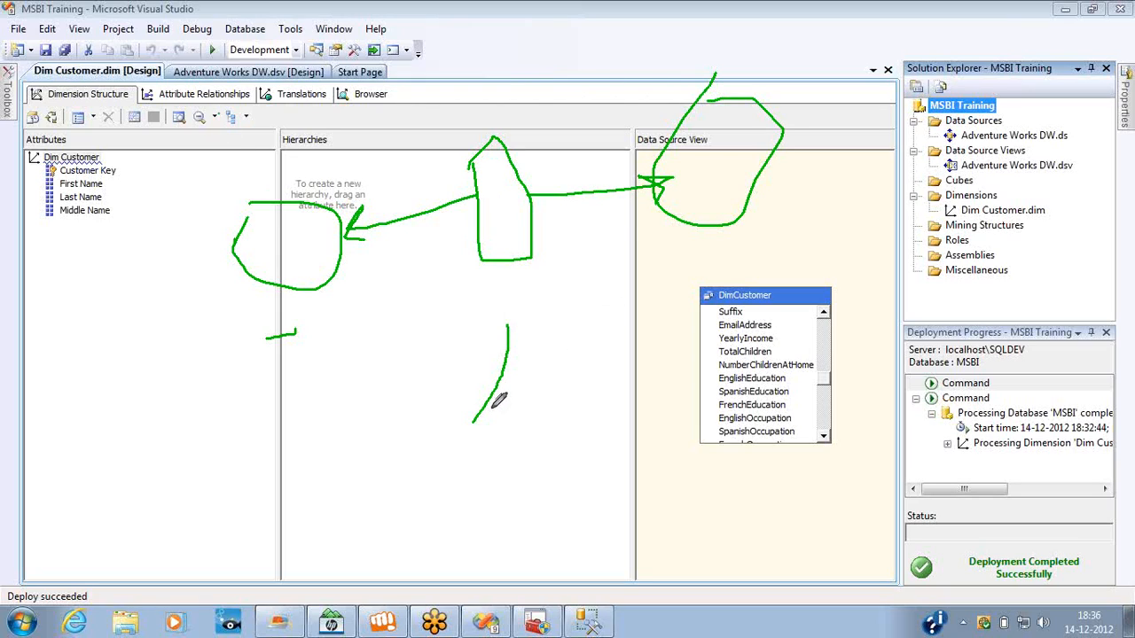
mouse_move(480, 410)
mouse_down()
mouse_move(521, 293)
mouse_move(502, 293)
mouse_move(512, 268)
mouse_move(556, 273)
mouse_up()
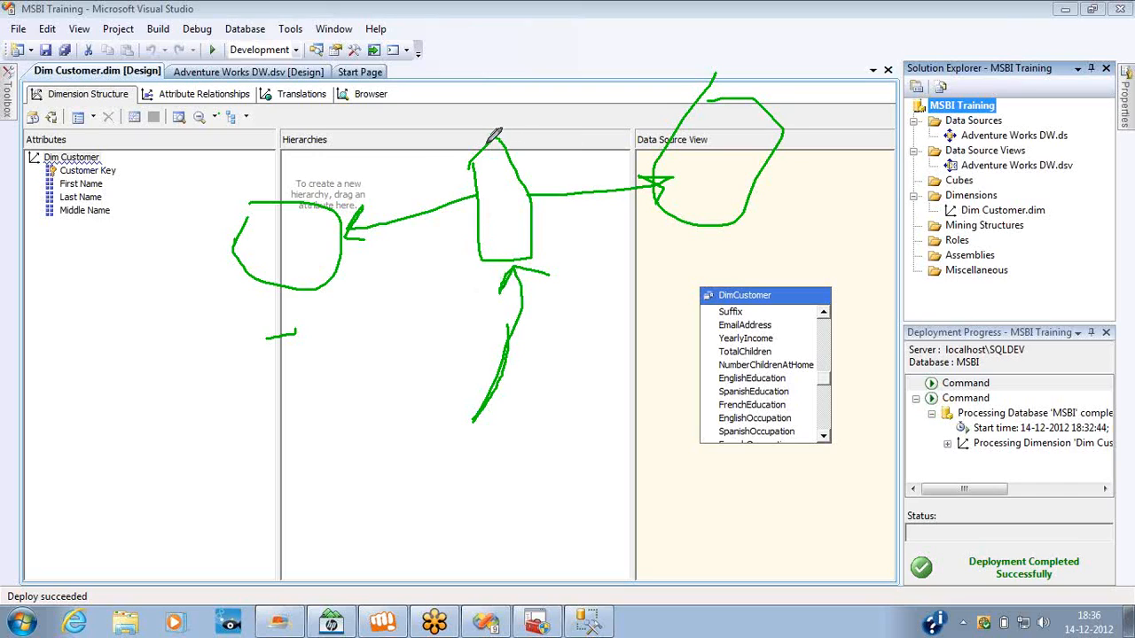
mouse_move(490, 140)
mouse_down()
mouse_move(517, 41)
mouse_move(686, 99)
mouse_up()
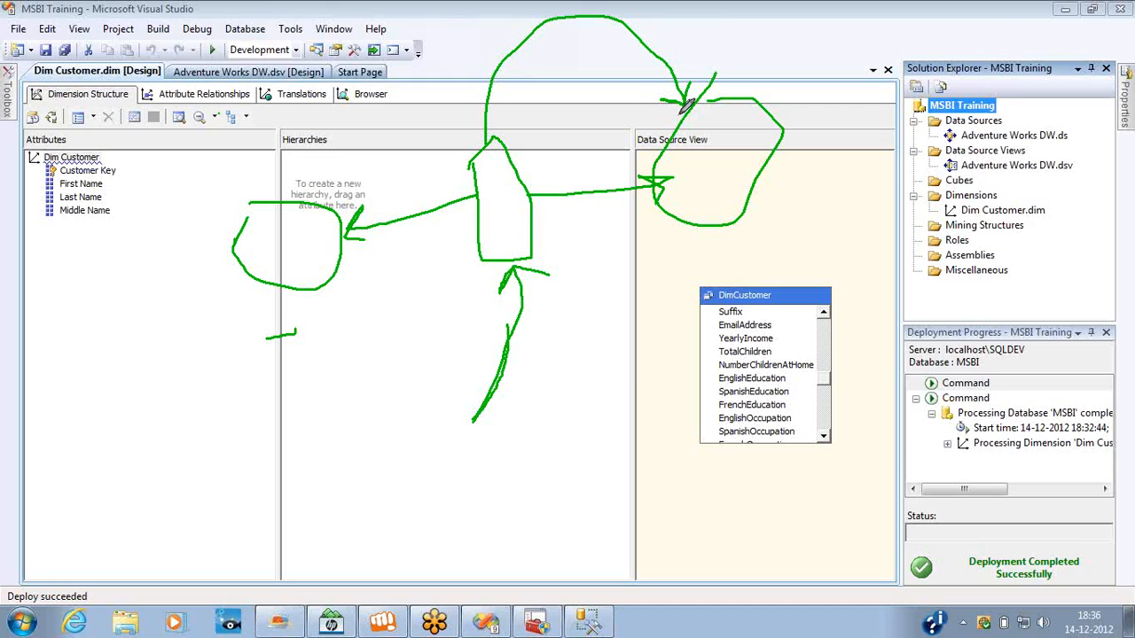
mouse_move(333, 276)
mouse_down()
mouse_move(325, 289)
mouse_move(390, 347)
mouse_move(461, 298)
mouse_move(486, 257)
mouse_move(459, 273)
mouse_move(477, 287)
mouse_up()
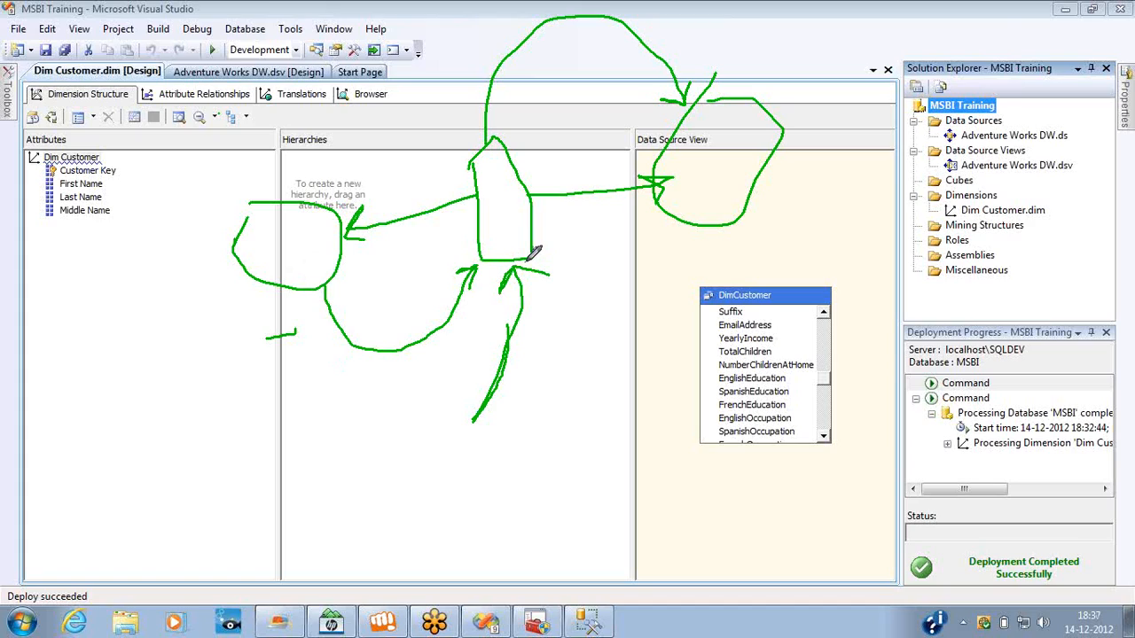
mouse_move(532, 253)
mouse_down()
mouse_move(671, 280)
mouse_move(700, 233)
mouse_move(685, 235)
mouse_move(709, 233)
mouse_up()
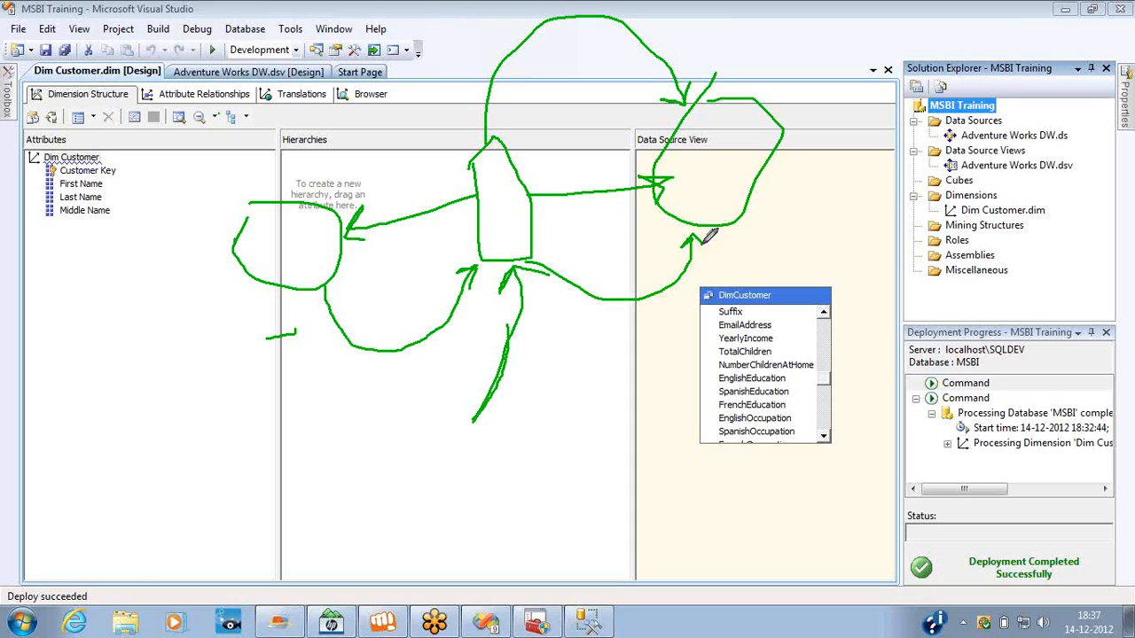
key(e)
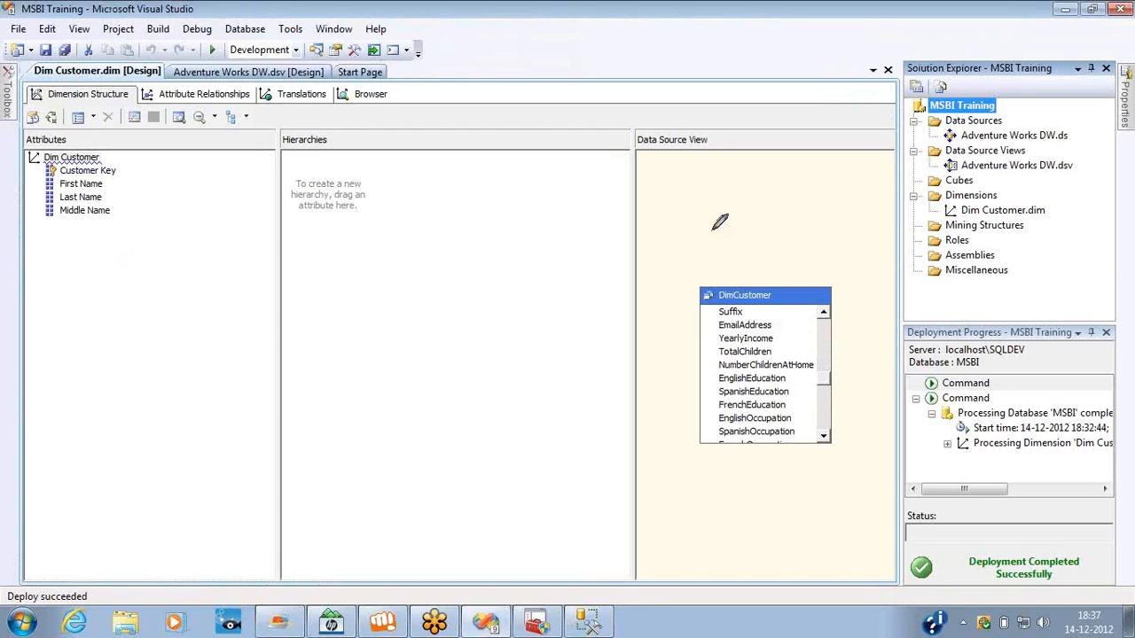
click(1124, 219)
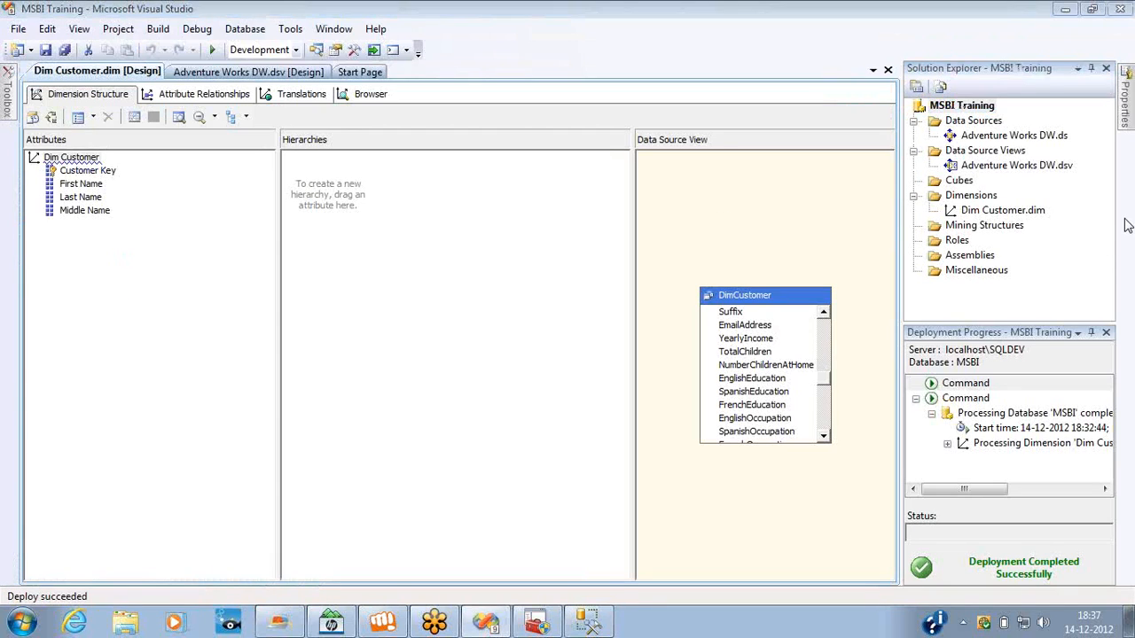
click(1032, 242)
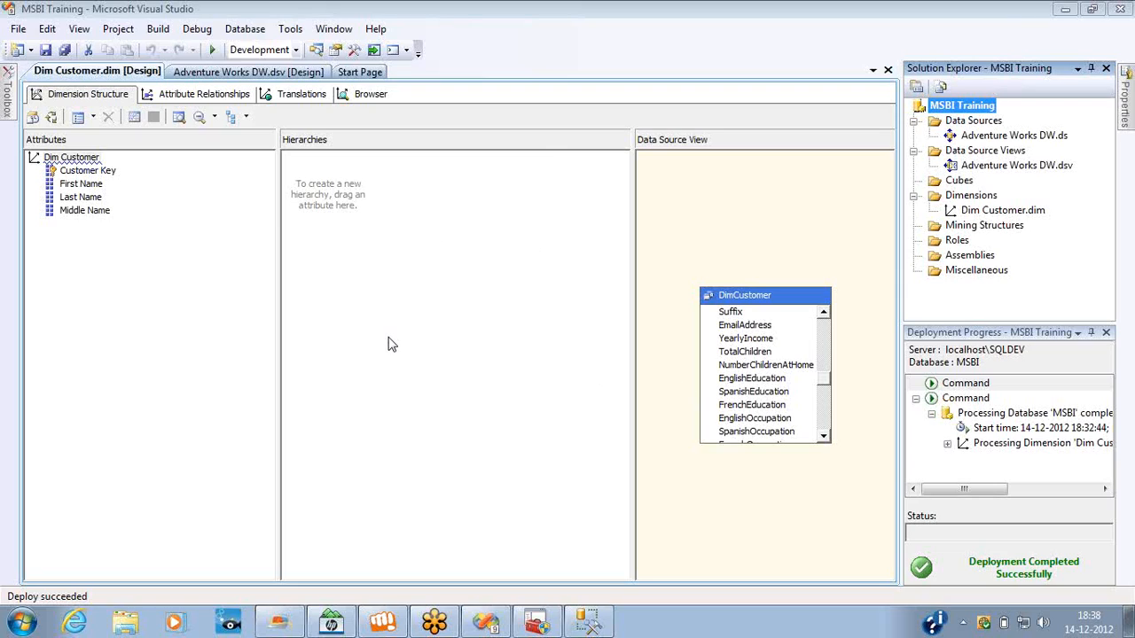
Reconnect the Dim Customer browser to the server and expand all members of the Customer Key hierarchy.
click(366, 99)
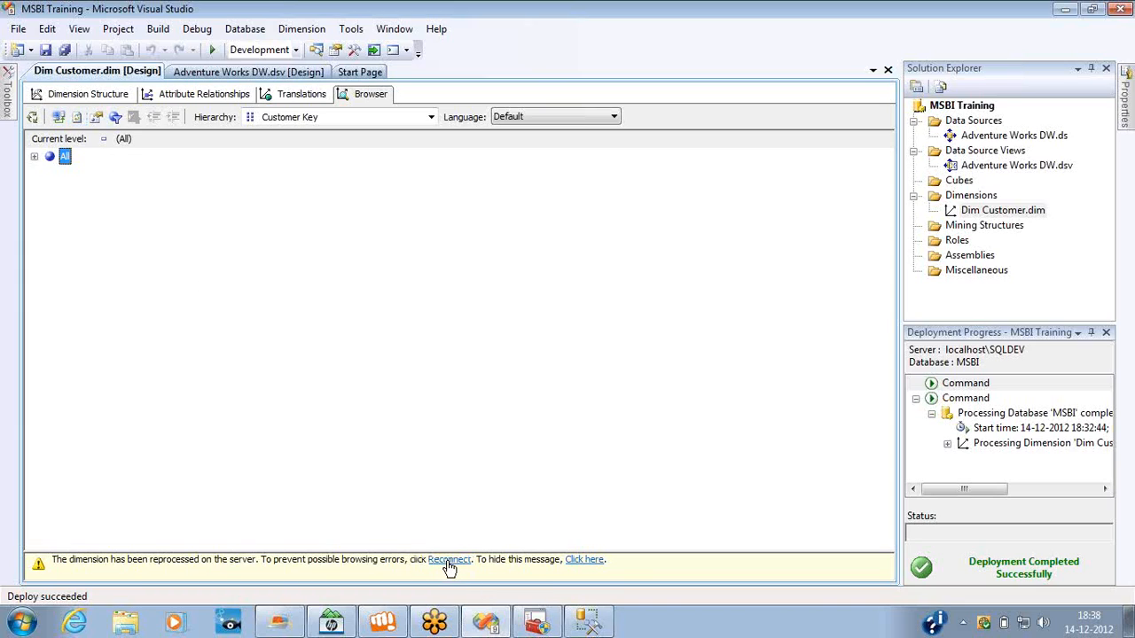
click(57, 121)
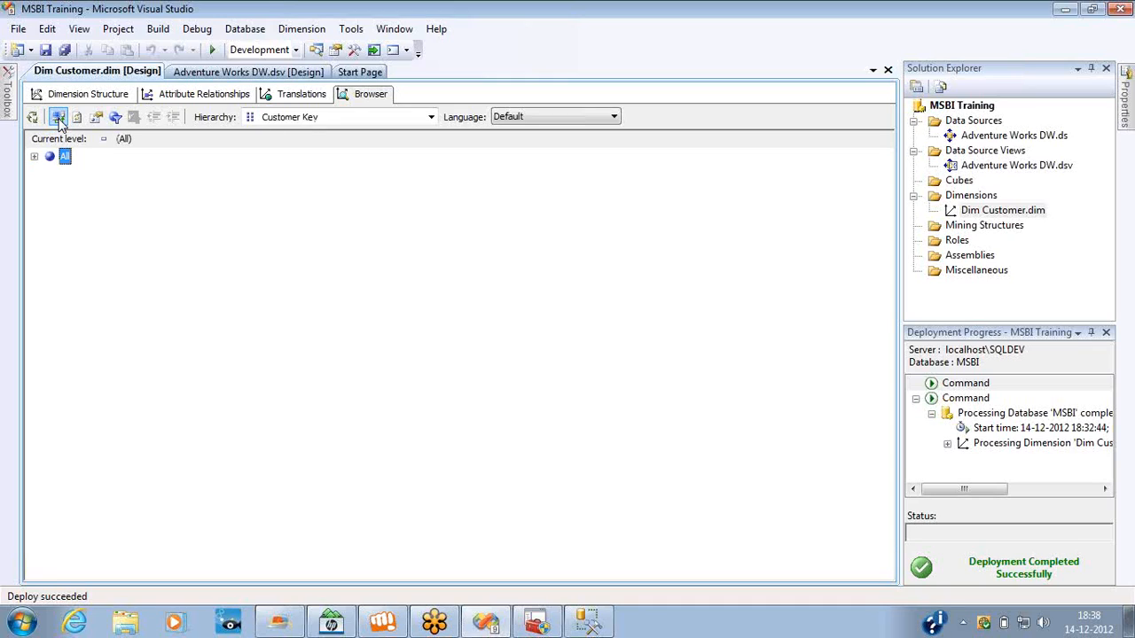
click(308, 120)
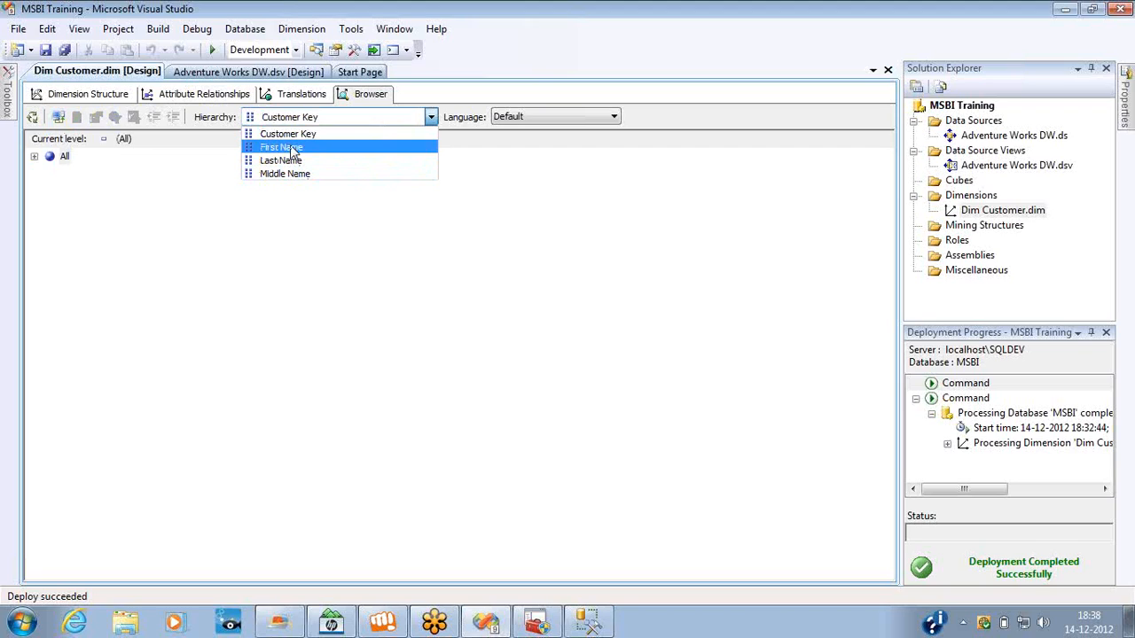
click(291, 135)
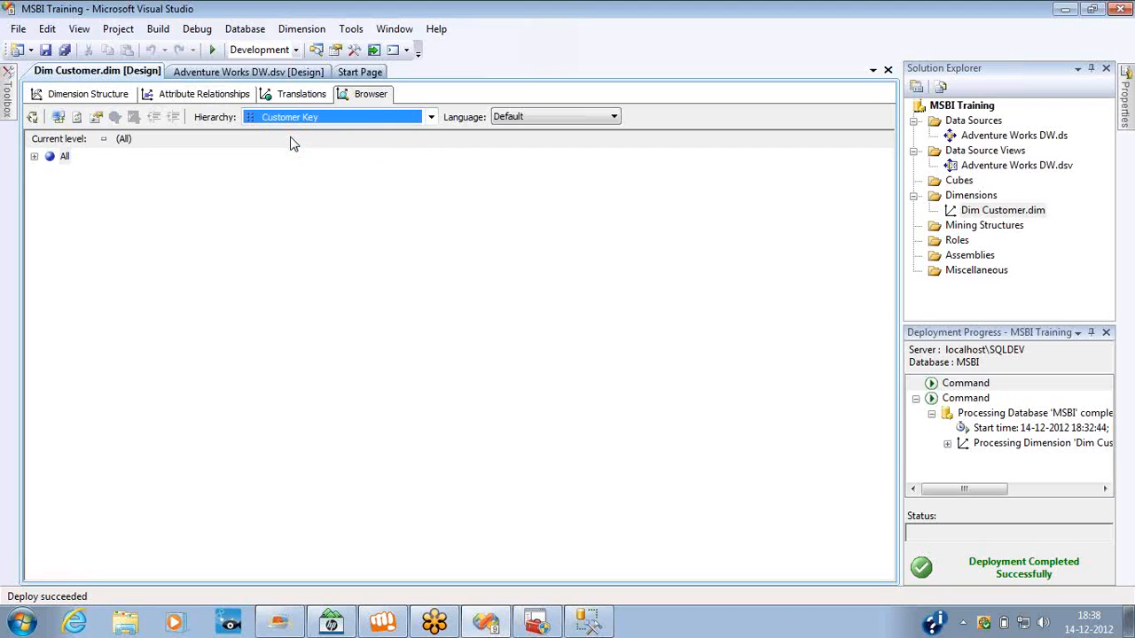
click(35, 158)
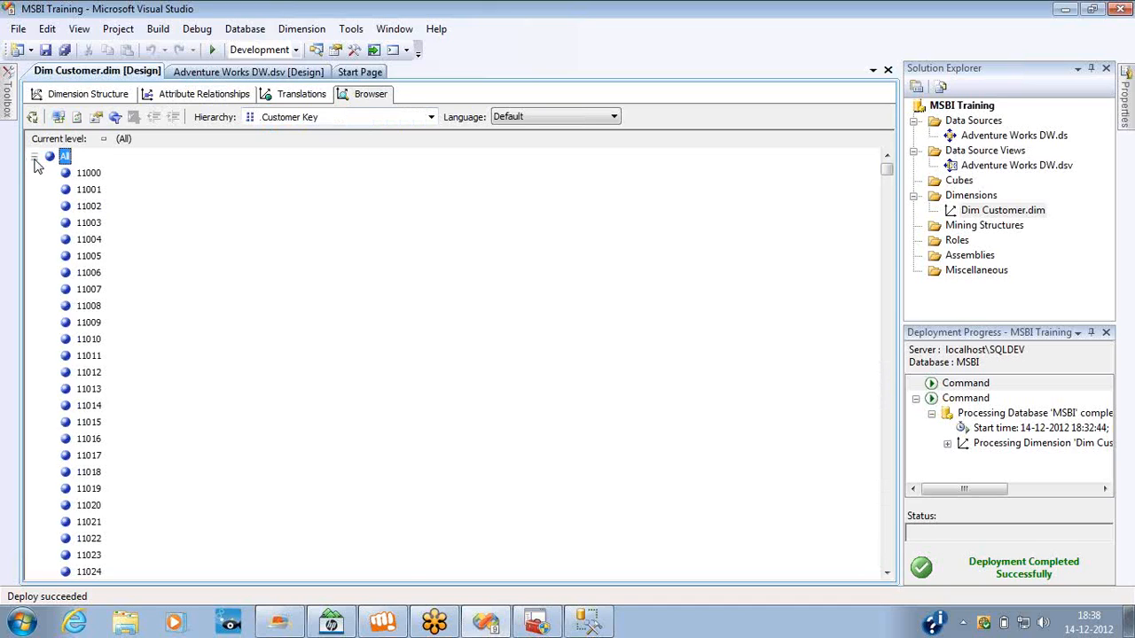
Browse the members of the First Name hierarchy and of the Last Name hierarchy.
click(335, 117)
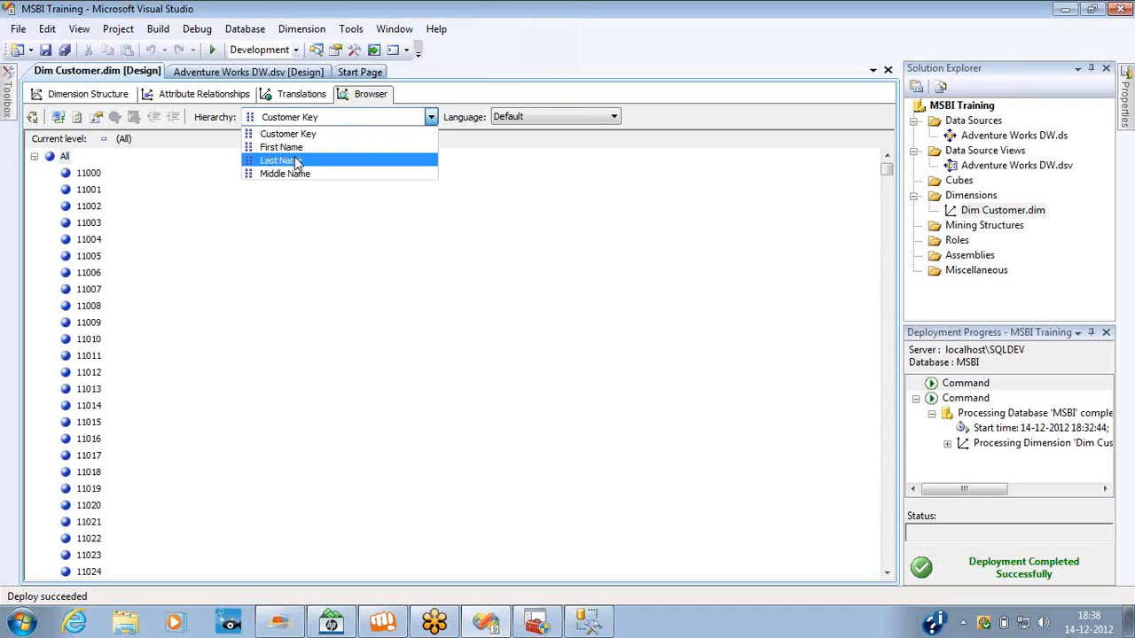
click(293, 147)
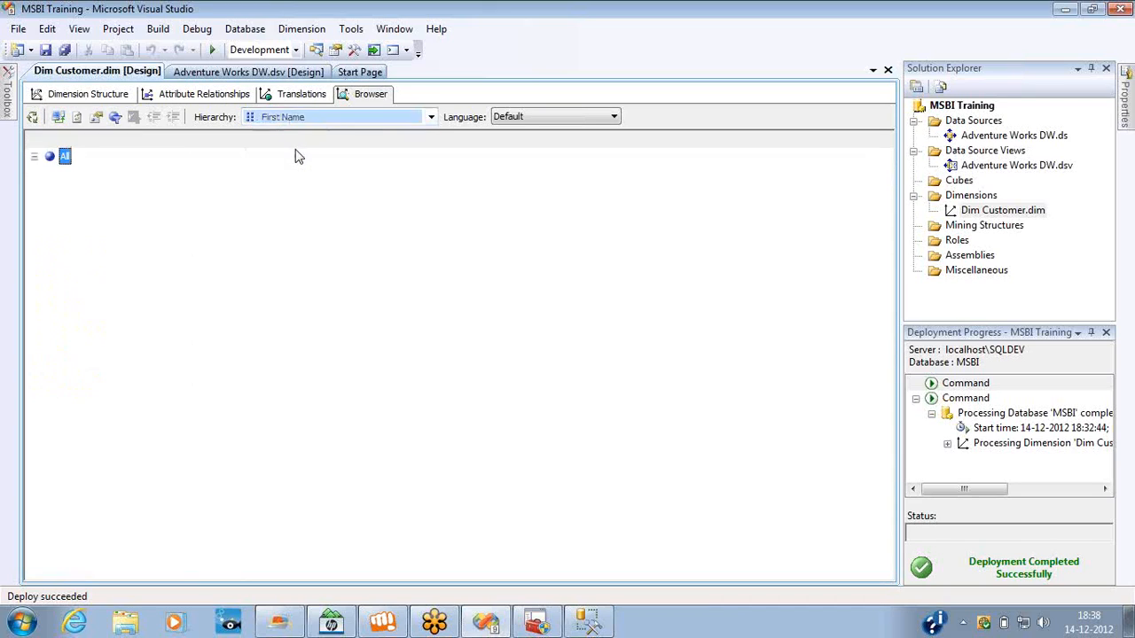
click(35, 156)
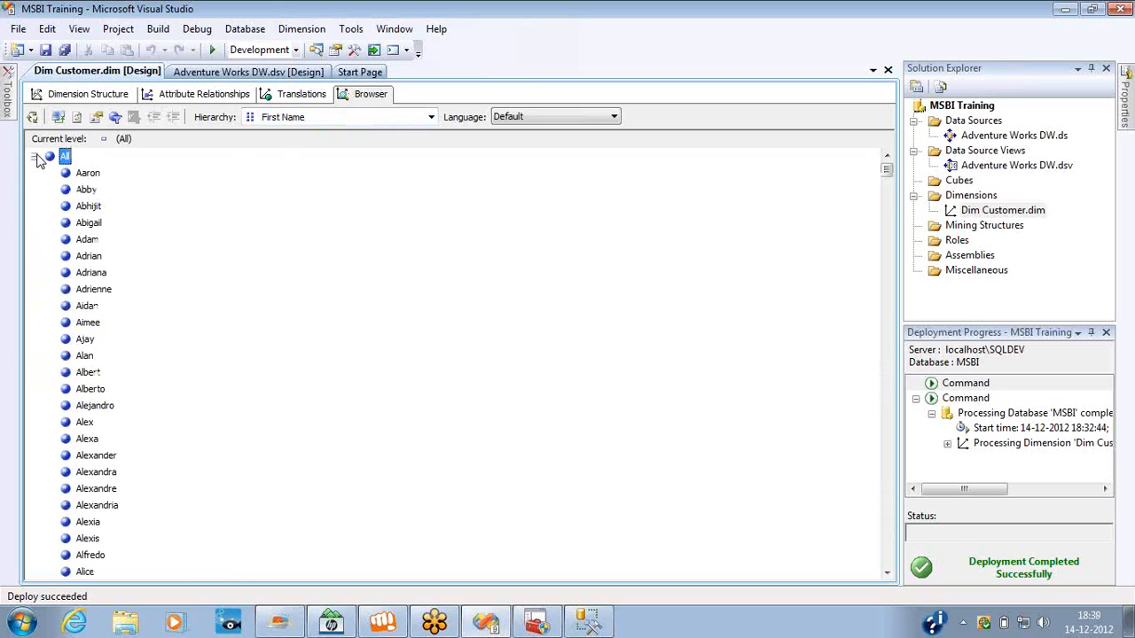
click(292, 118)
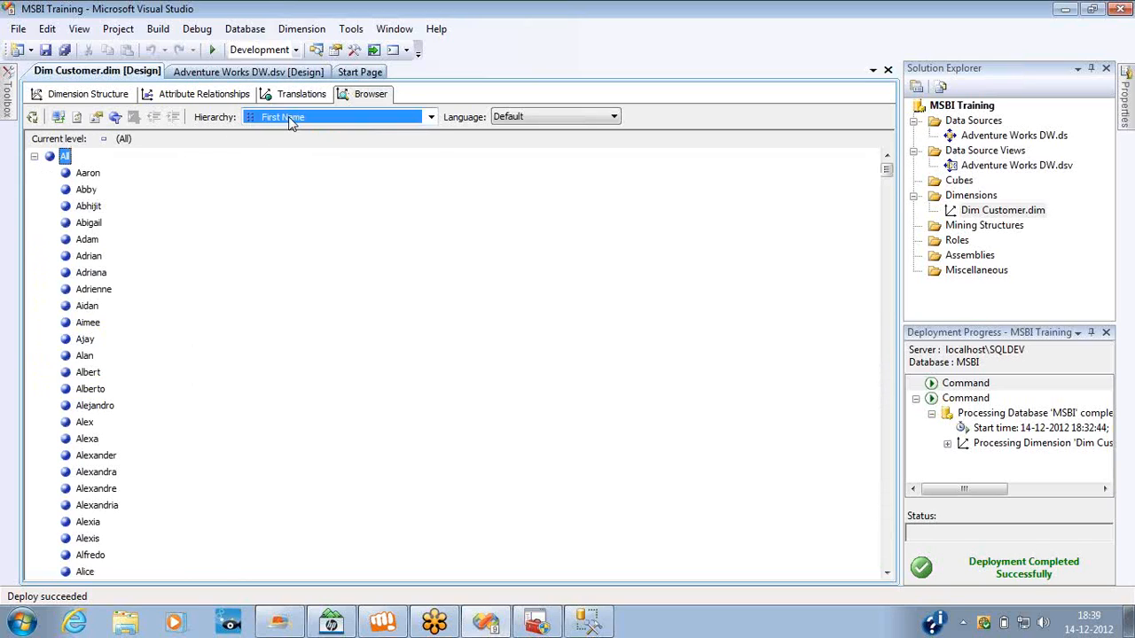
click(280, 161)
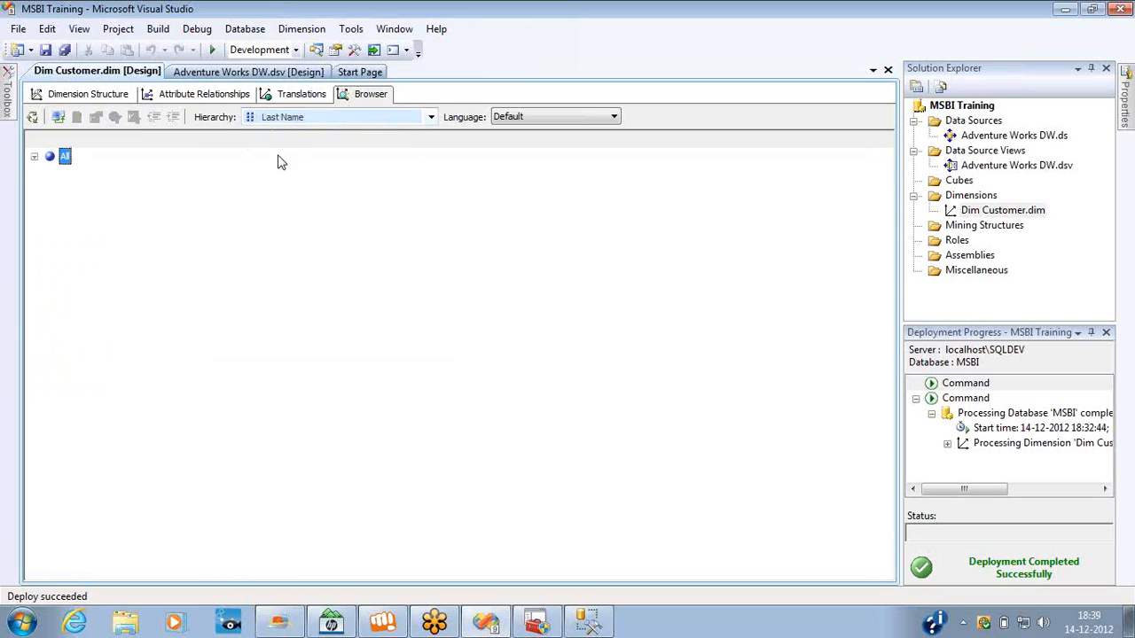
click(35, 157)
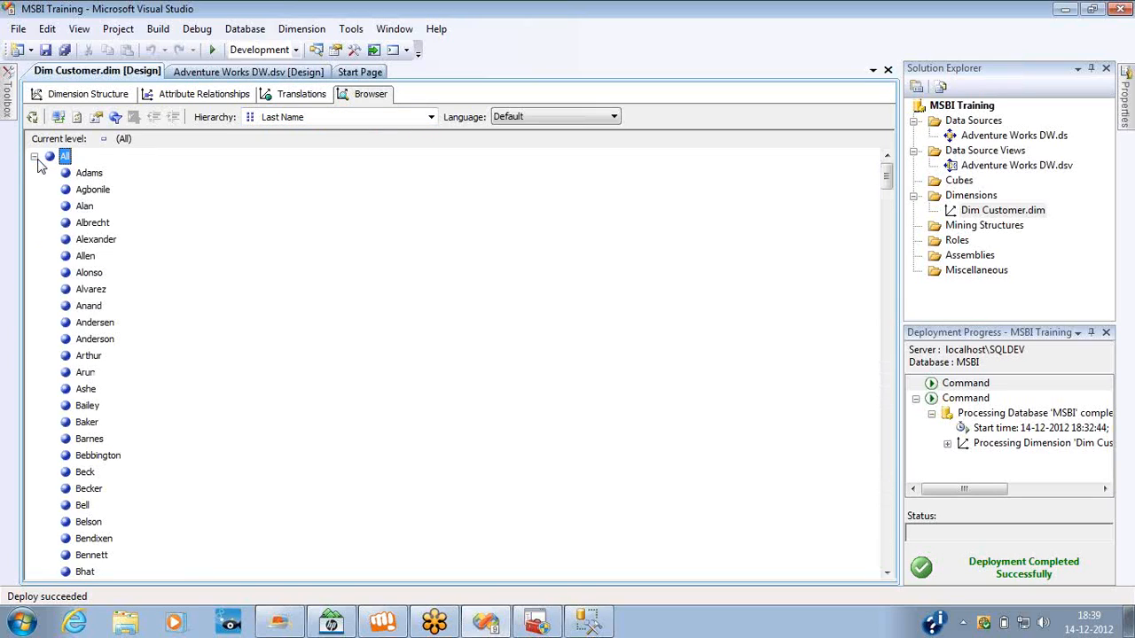
Browse the Middle Name hierarchy's members and compare them with the attributes in the dimension structure.
click(330, 117)
click(318, 173)
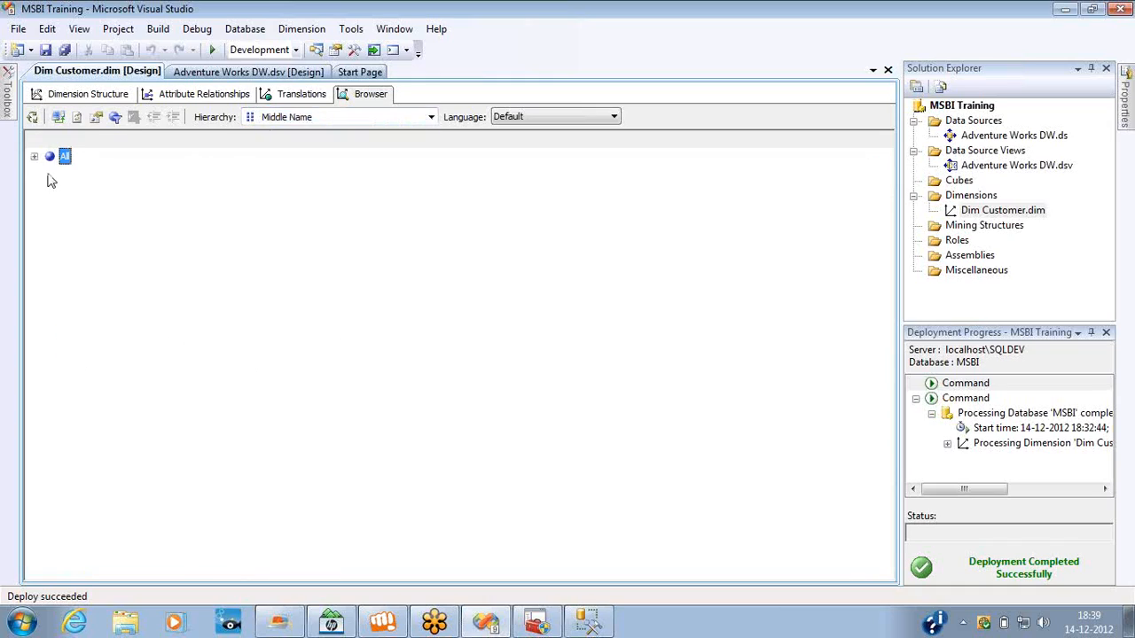
click(35, 158)
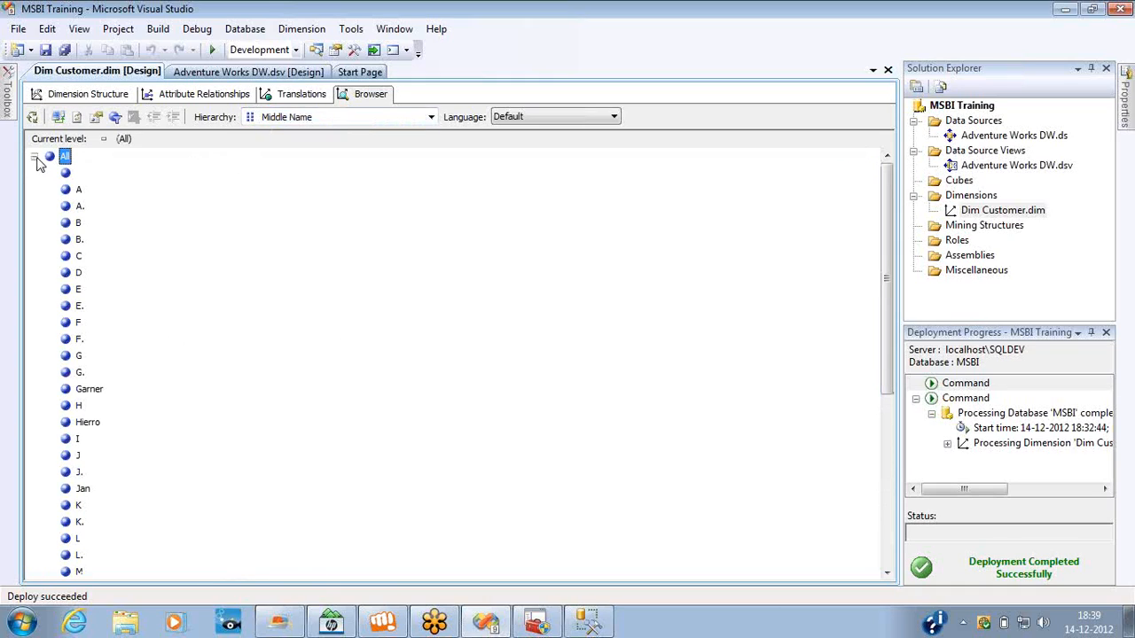
click(62, 97)
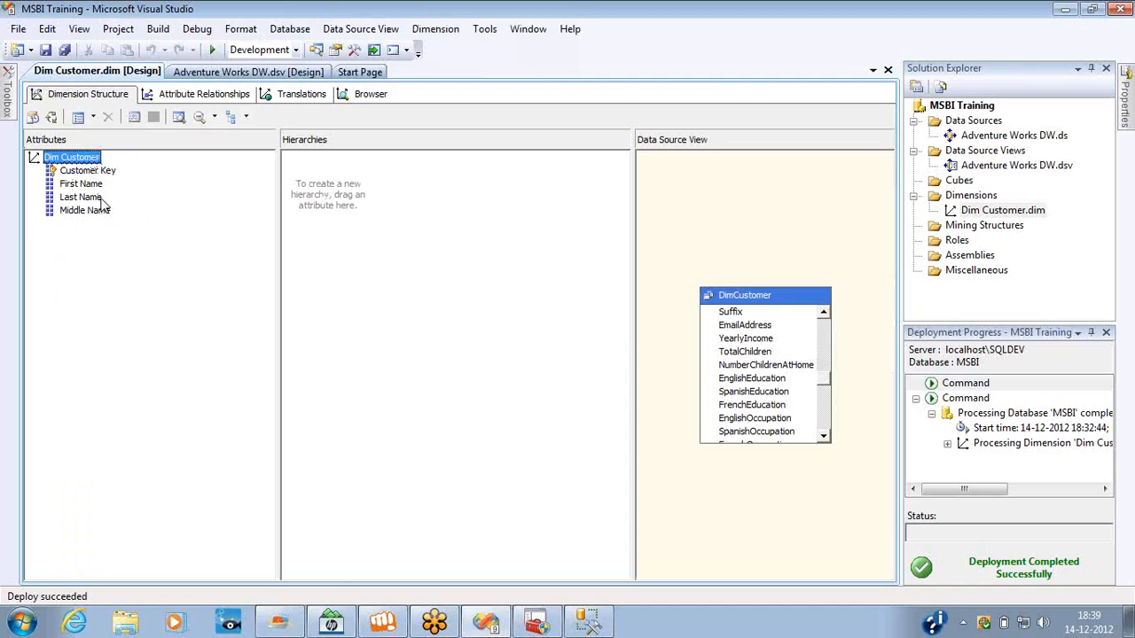
click(365, 100)
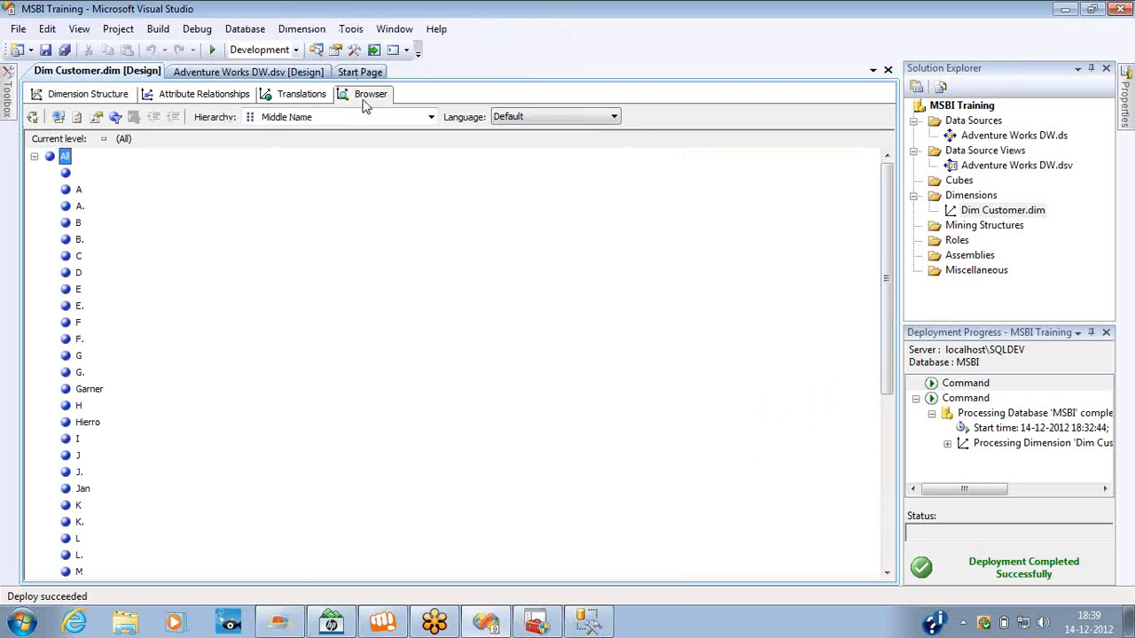
Start a new dimension from the Adventure Works DW data source view with DimTime as its main table.
right_click(964, 199)
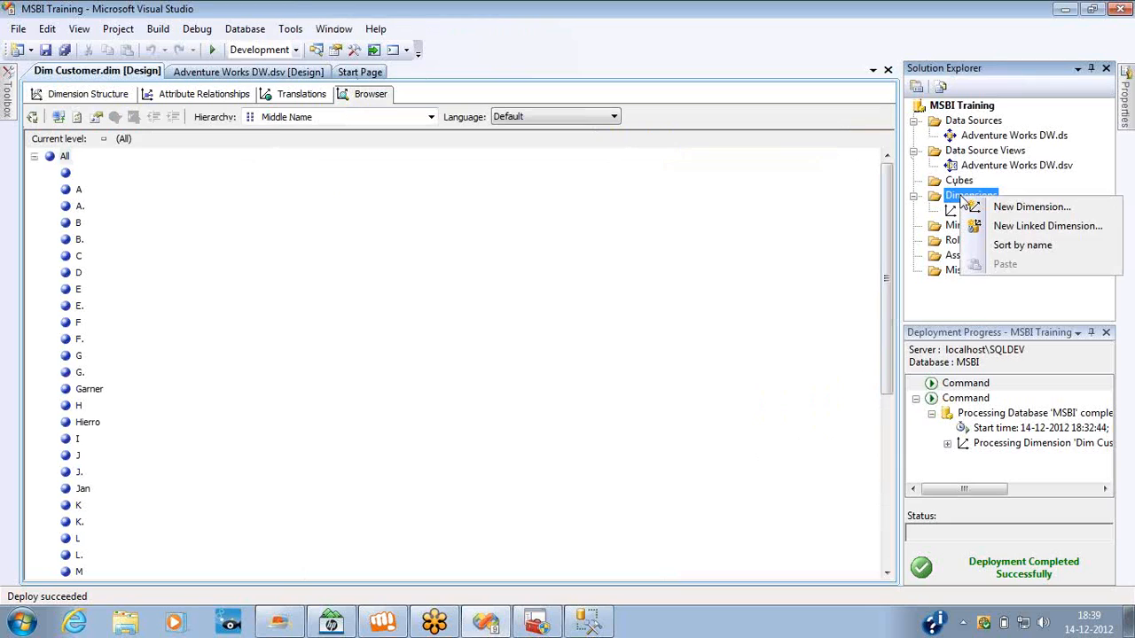
click(1020, 208)
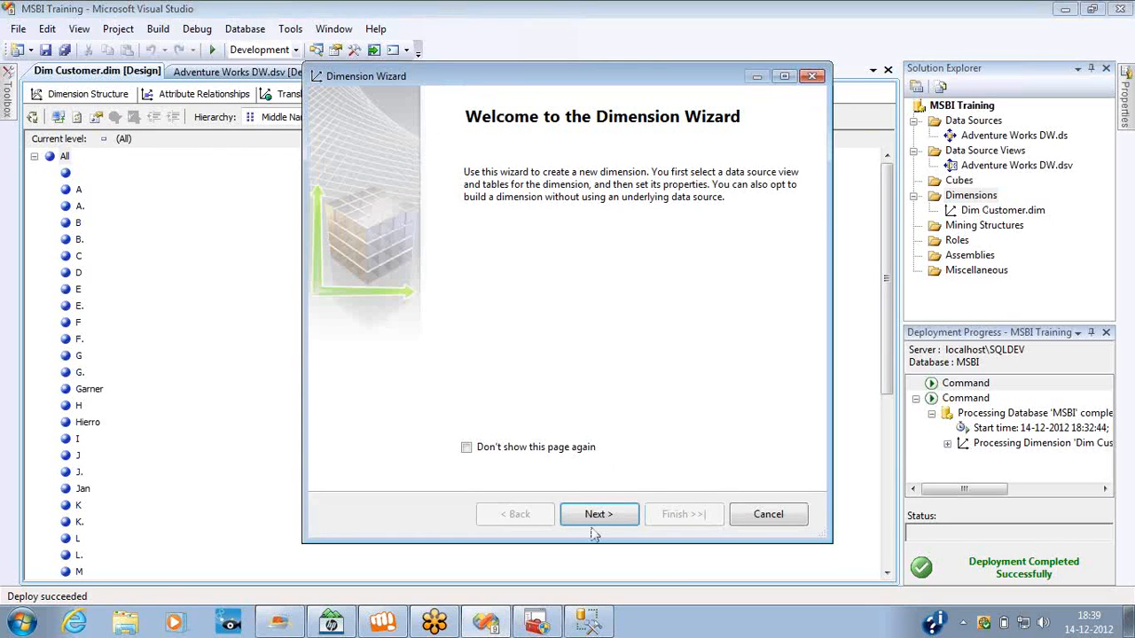
click(597, 517)
click(602, 516)
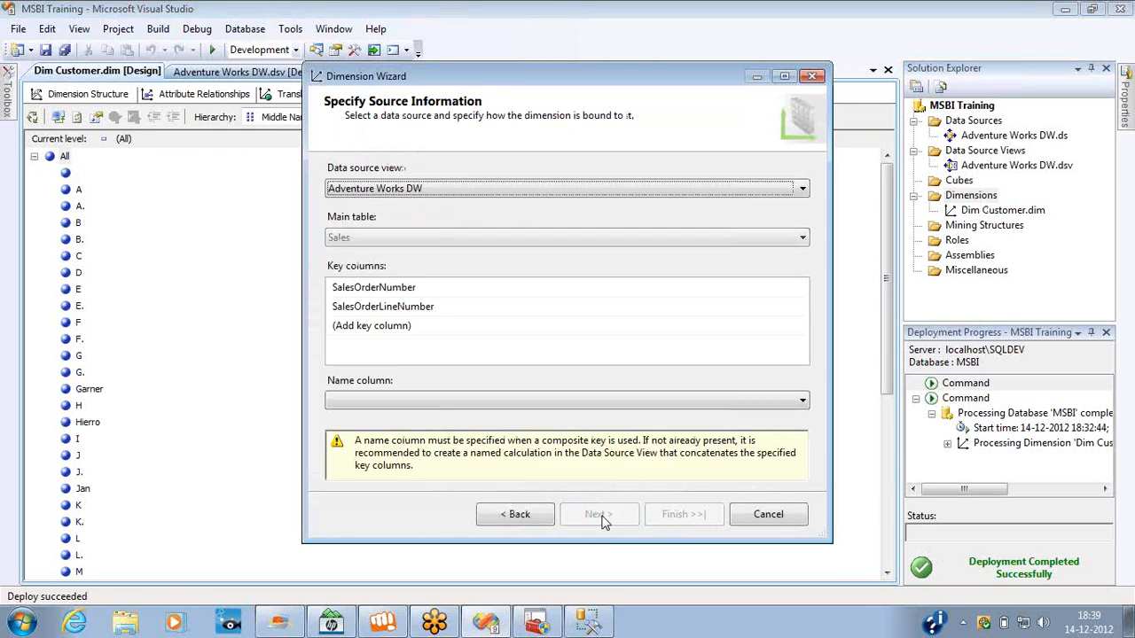
click(434, 237)
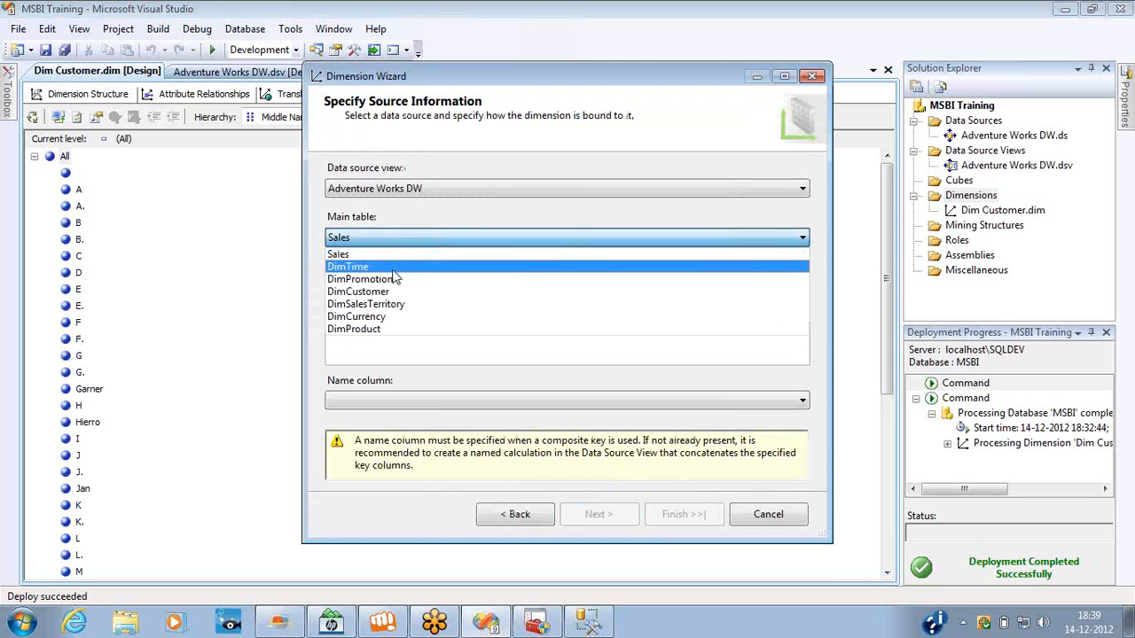
click(393, 268)
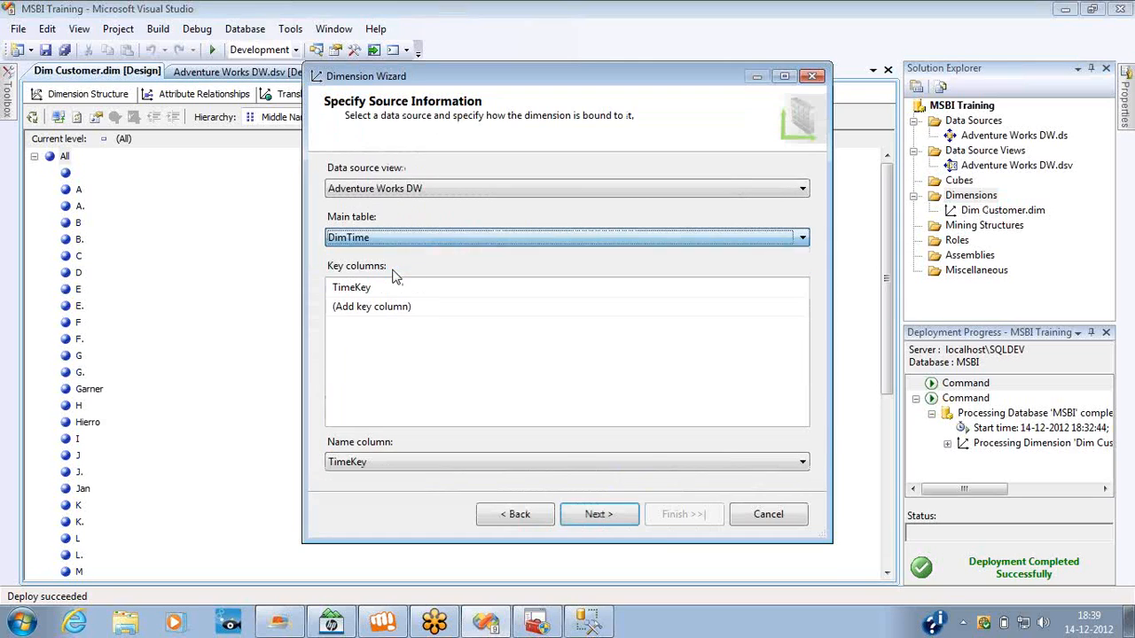
Include all available attributes with browsing enabled in the time dimension and finish creating it as Dim Time.
click(583, 517)
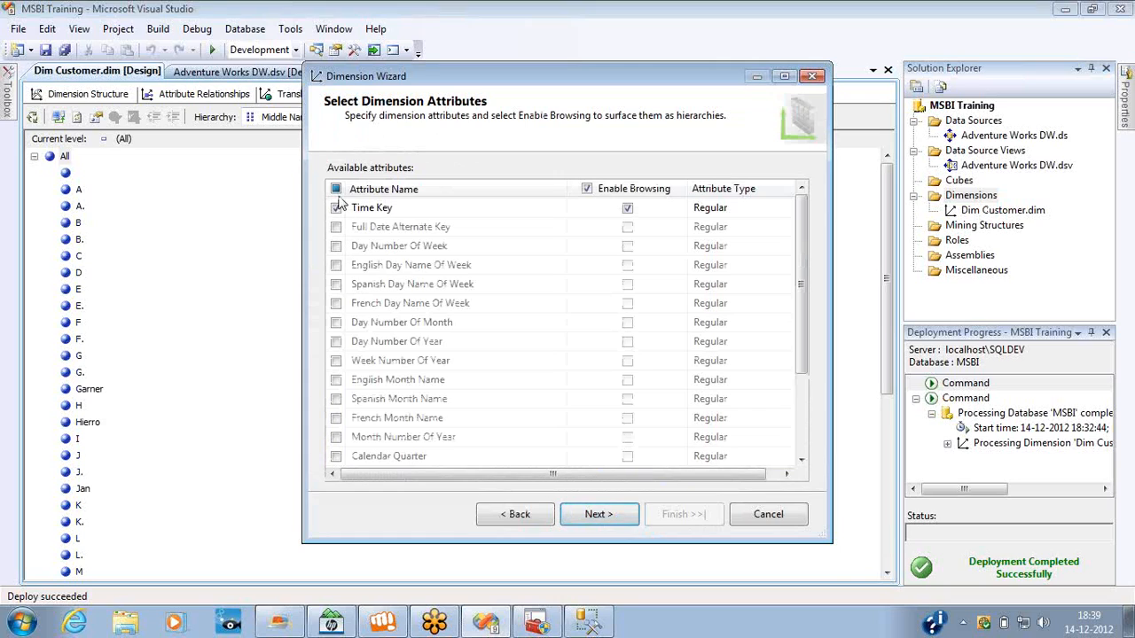
click(336, 188)
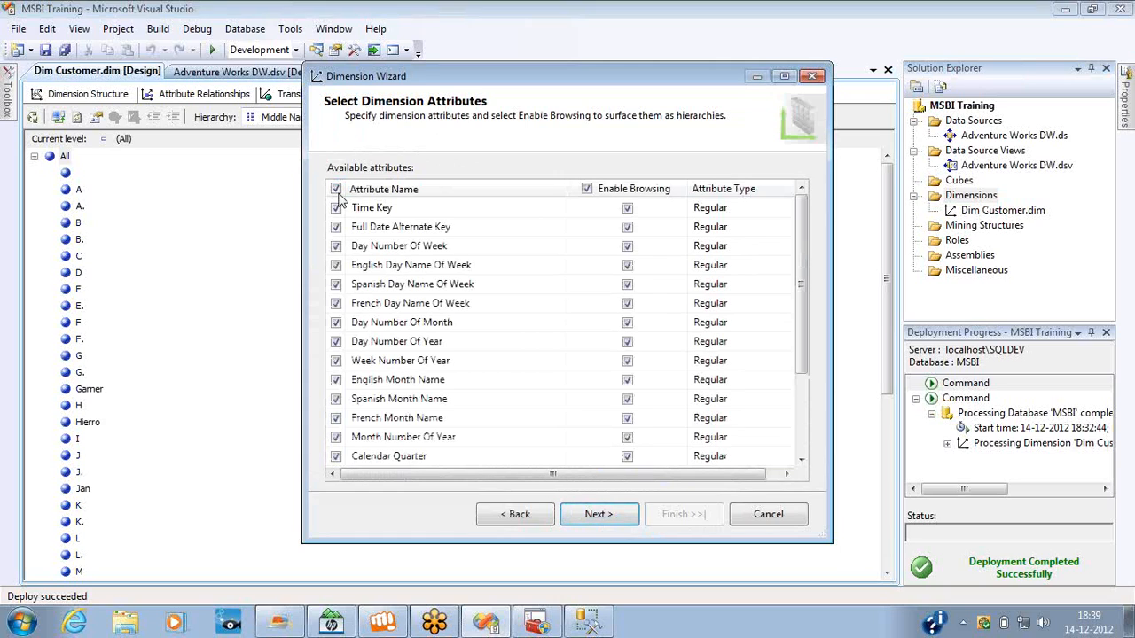
click(596, 520)
click(671, 523)
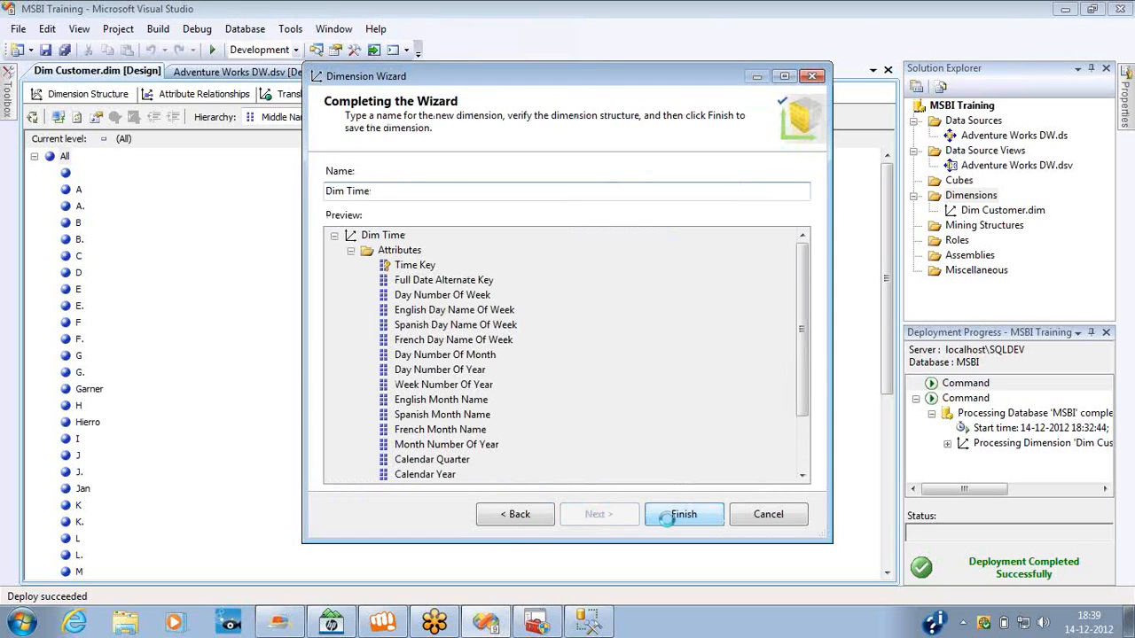
Try to build, deploy and process the MSBI Training project, decline to continue, and review the error list.
right_click(953, 108)
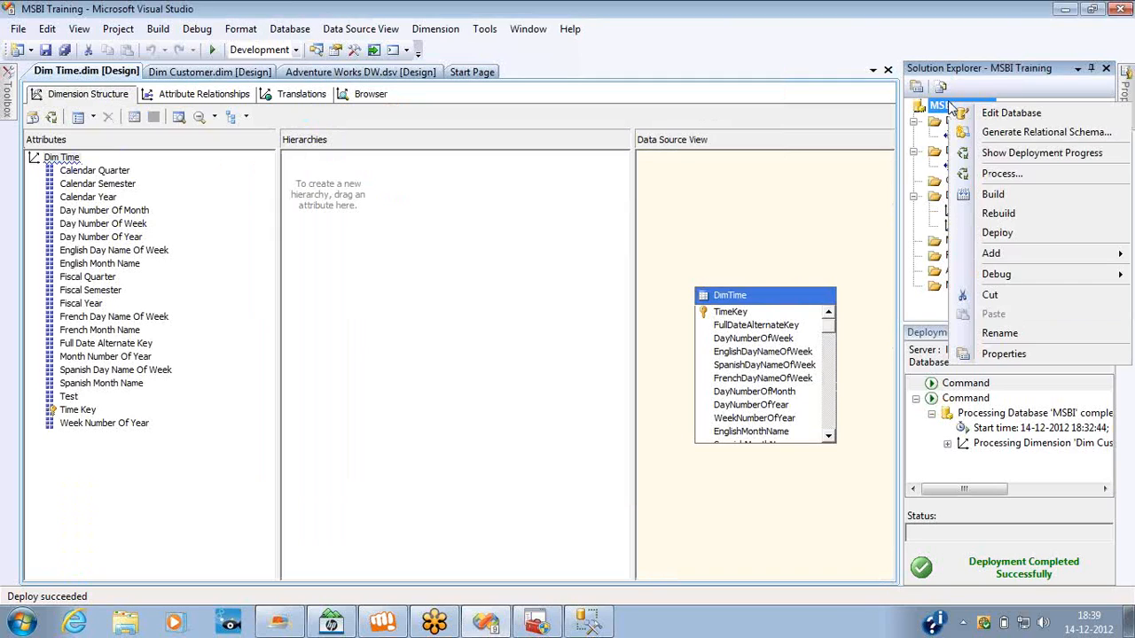
click(987, 177)
key(Return)
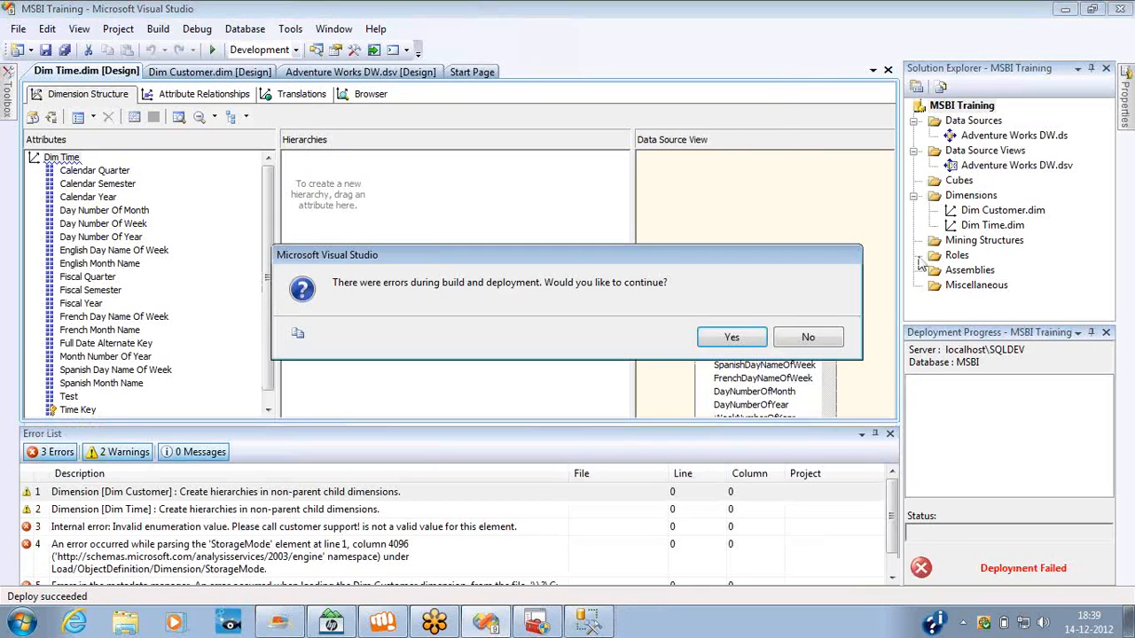
click(809, 338)
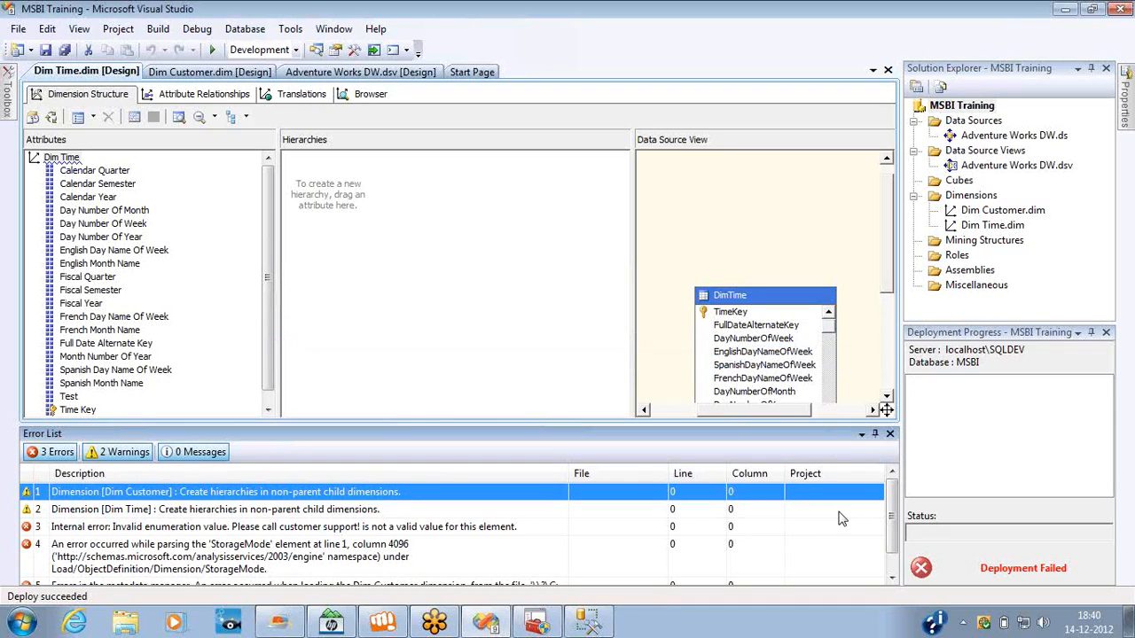
click(892, 577)
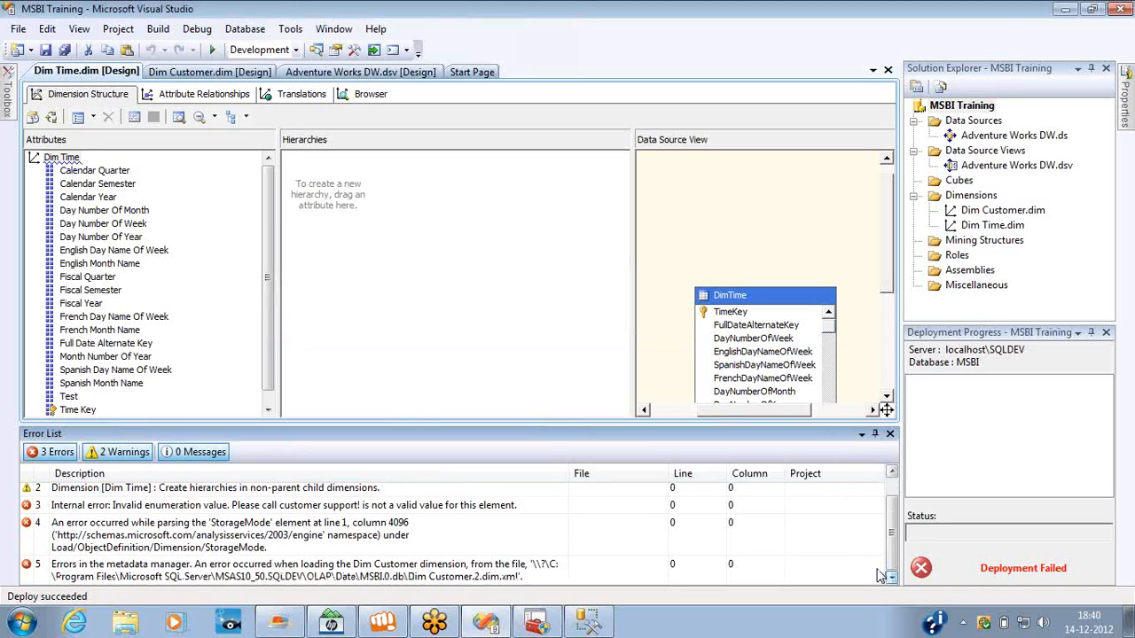
Delete the Dim Customer dimension from the project.
click(982, 211)
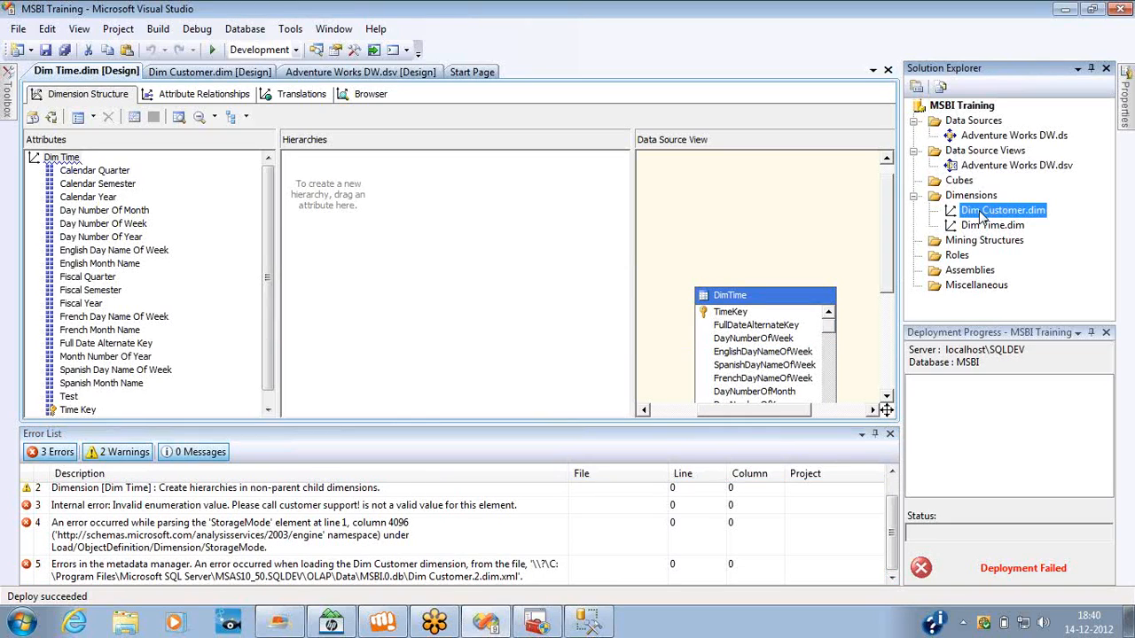
key(Delete)
key(Return)
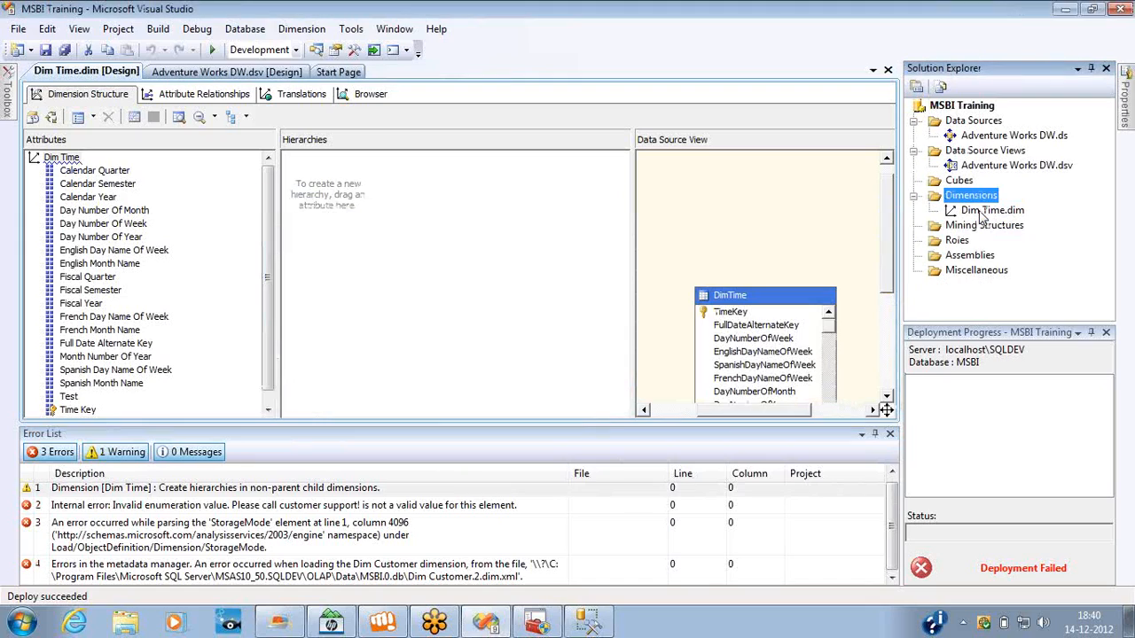
Try again to build, deploy and process the project without Dim Customer, and decline to continue.
right_click(965, 106)
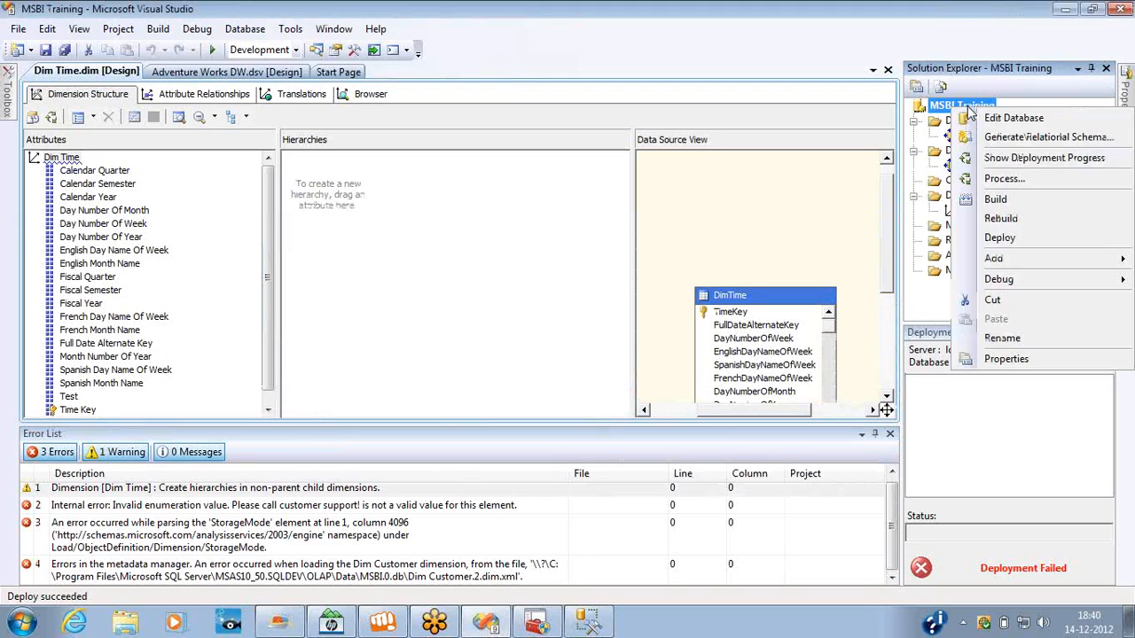
click(1008, 181)
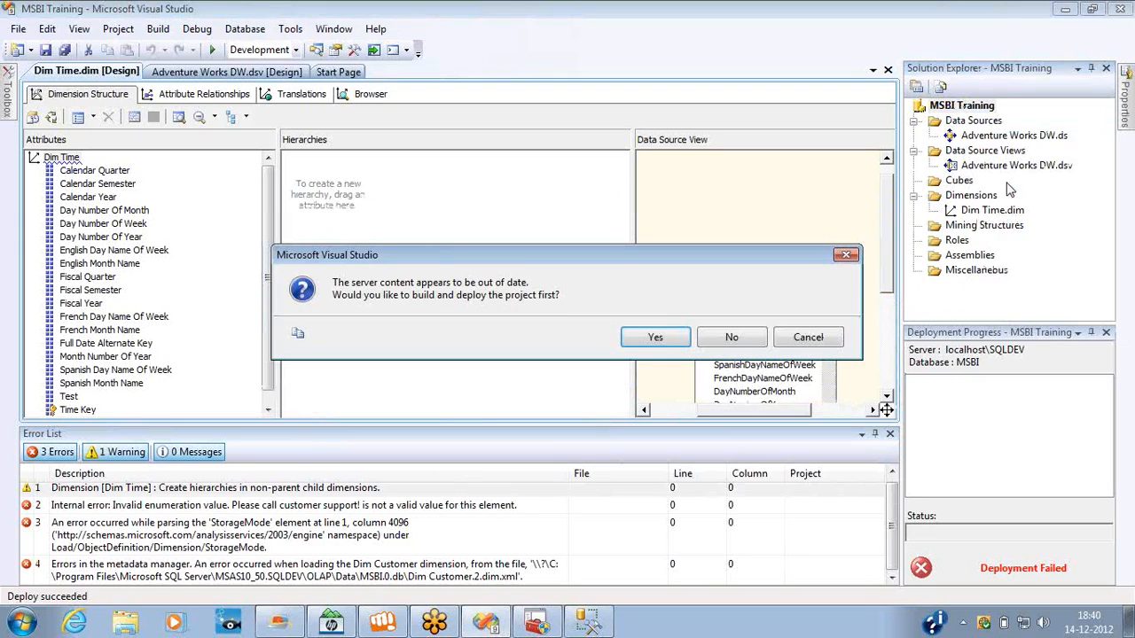
click(671, 340)
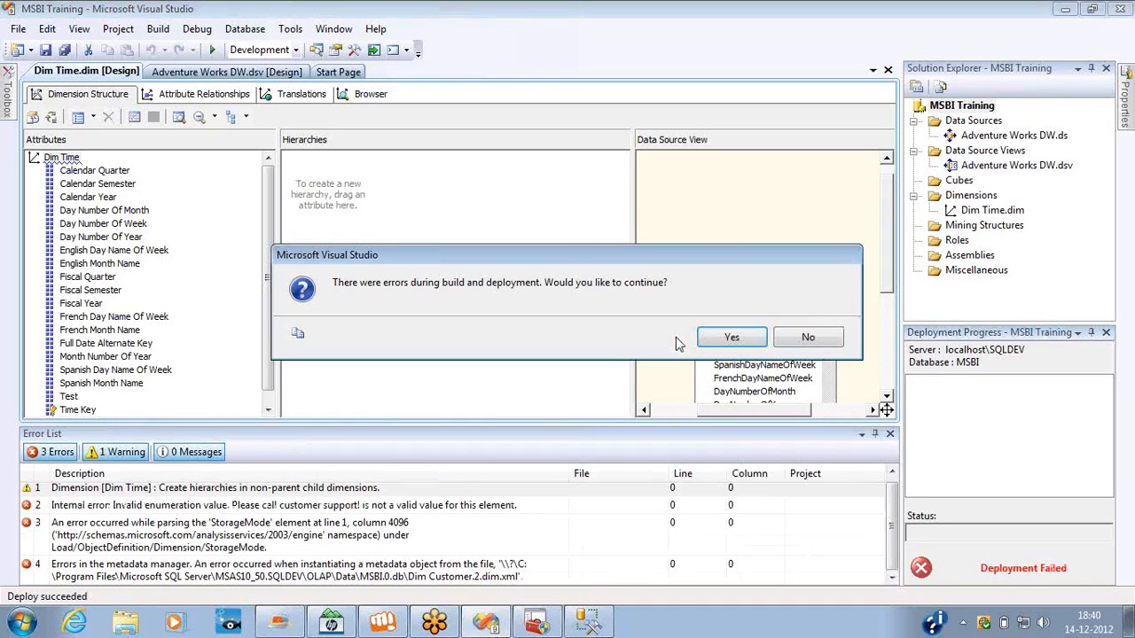
click(806, 338)
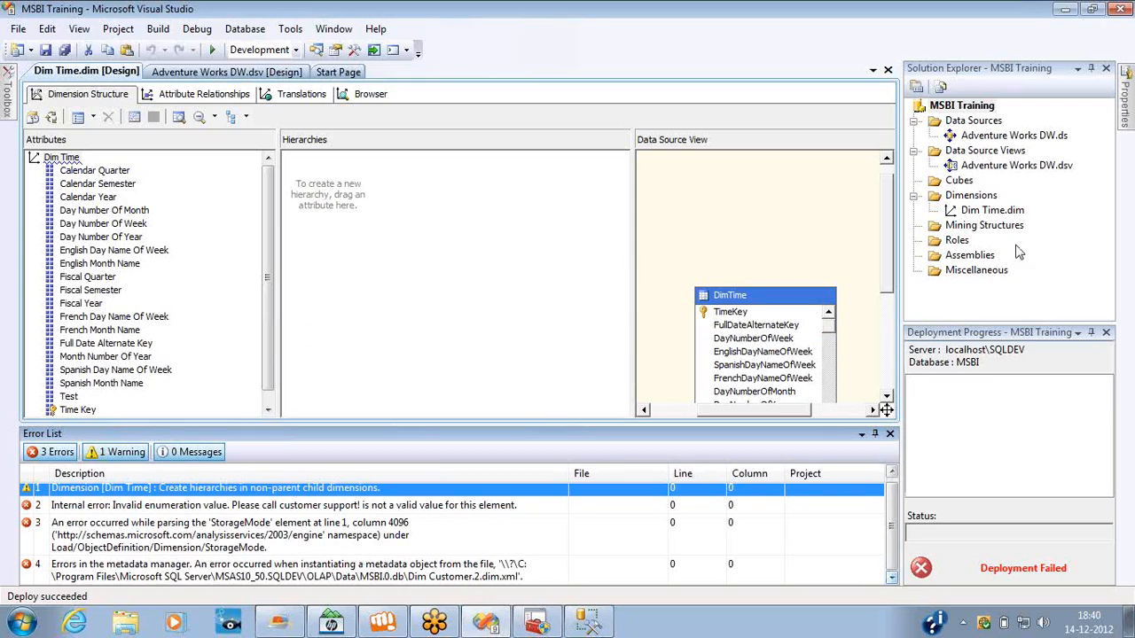
click(1118, 47)
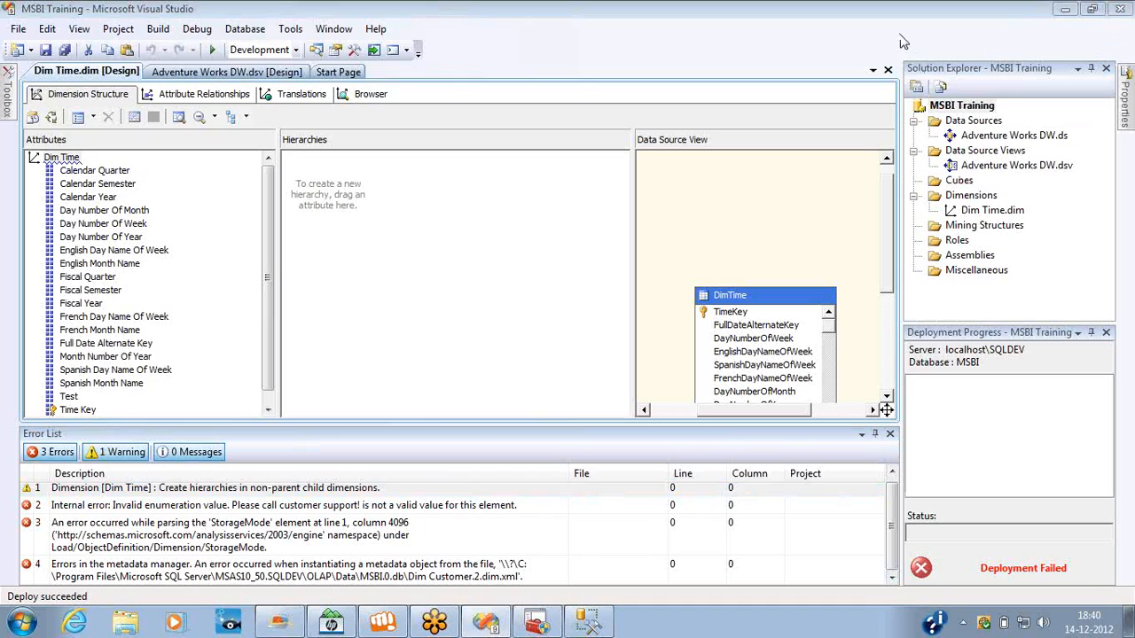
Build and deploy the MSBI Training project, process the MSBI database with Process Full, and close the processing dialogs.
right_click(956, 108)
click(1014, 183)
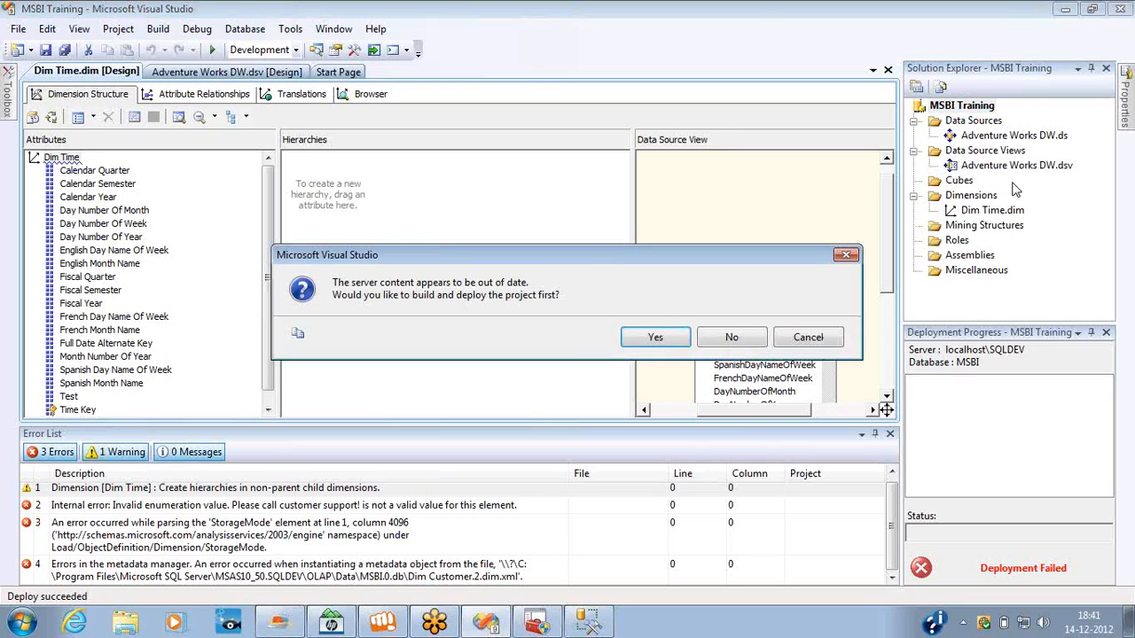
click(679, 342)
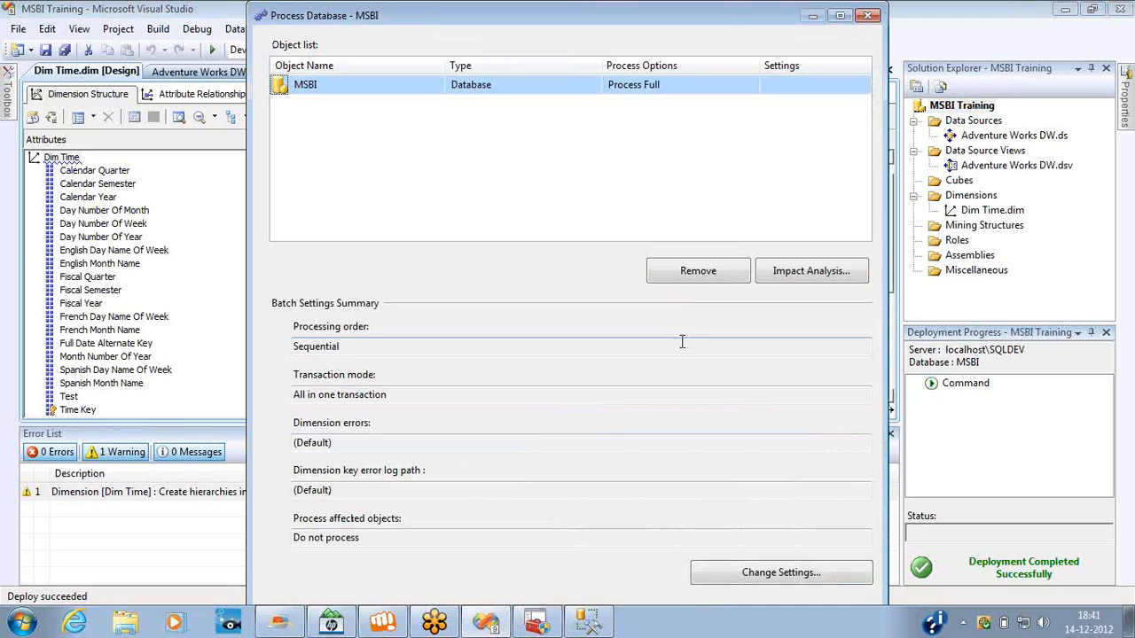
click(840, 15)
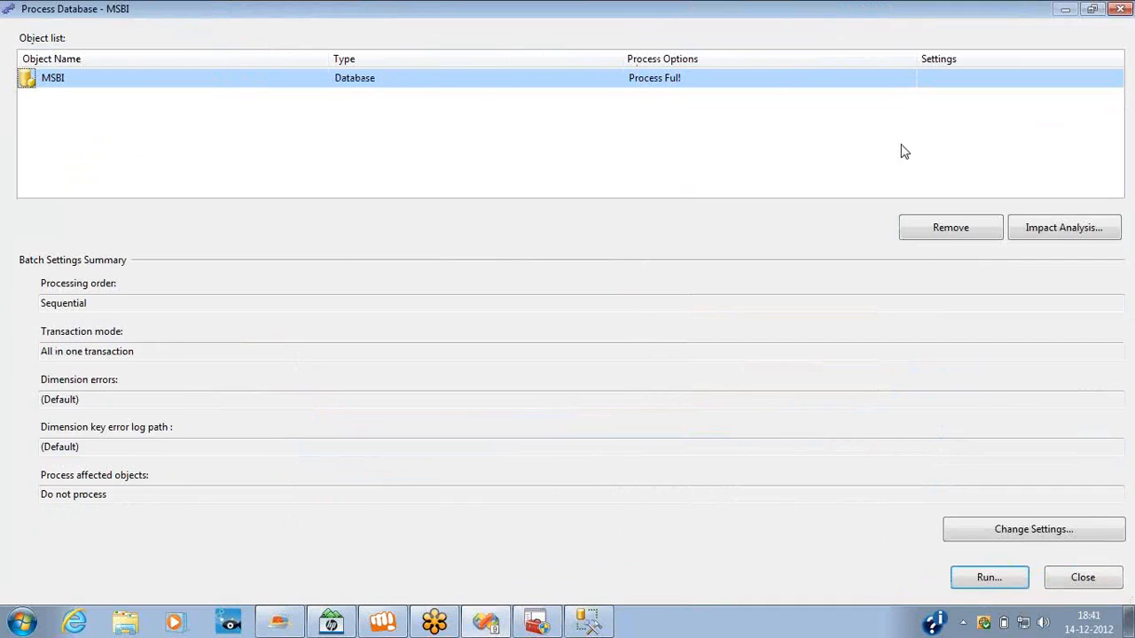
click(989, 579)
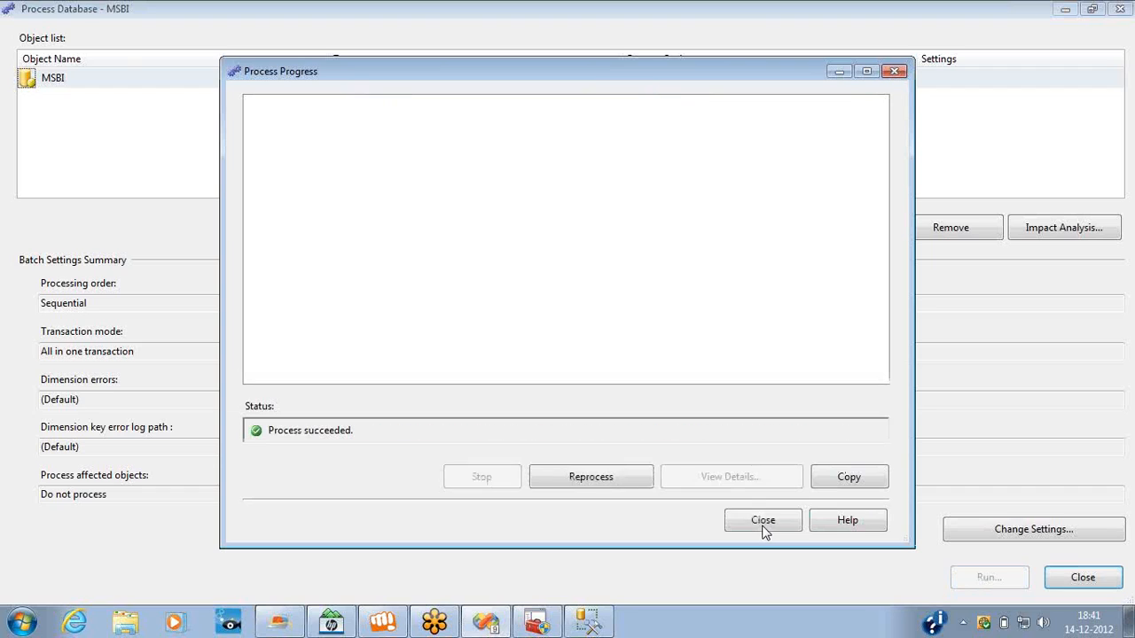
click(761, 523)
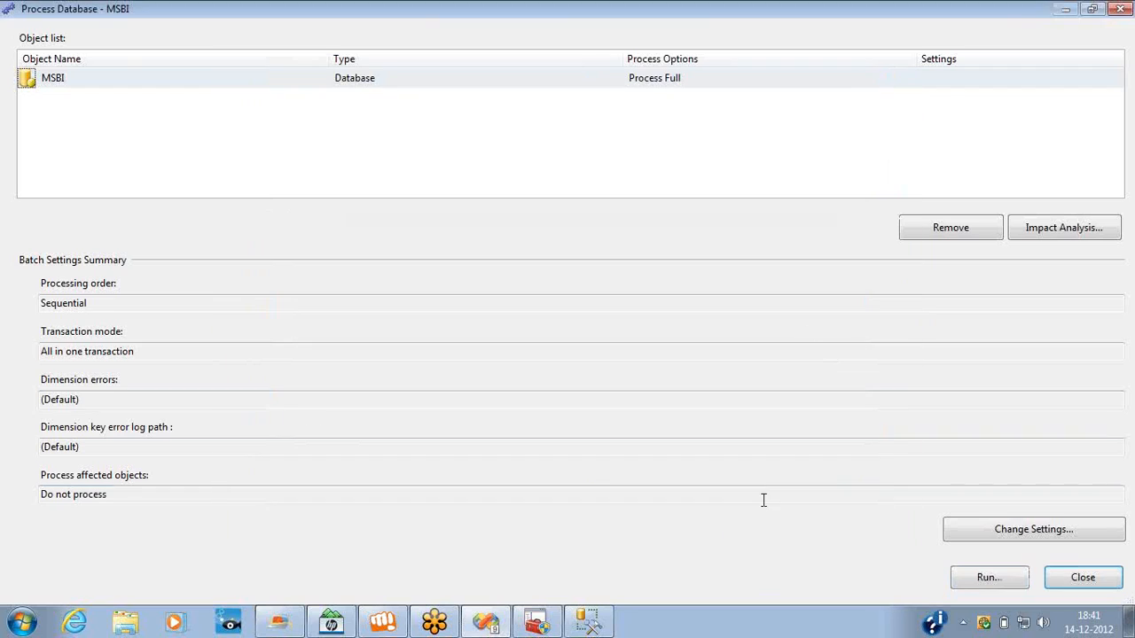
click(1107, 8)
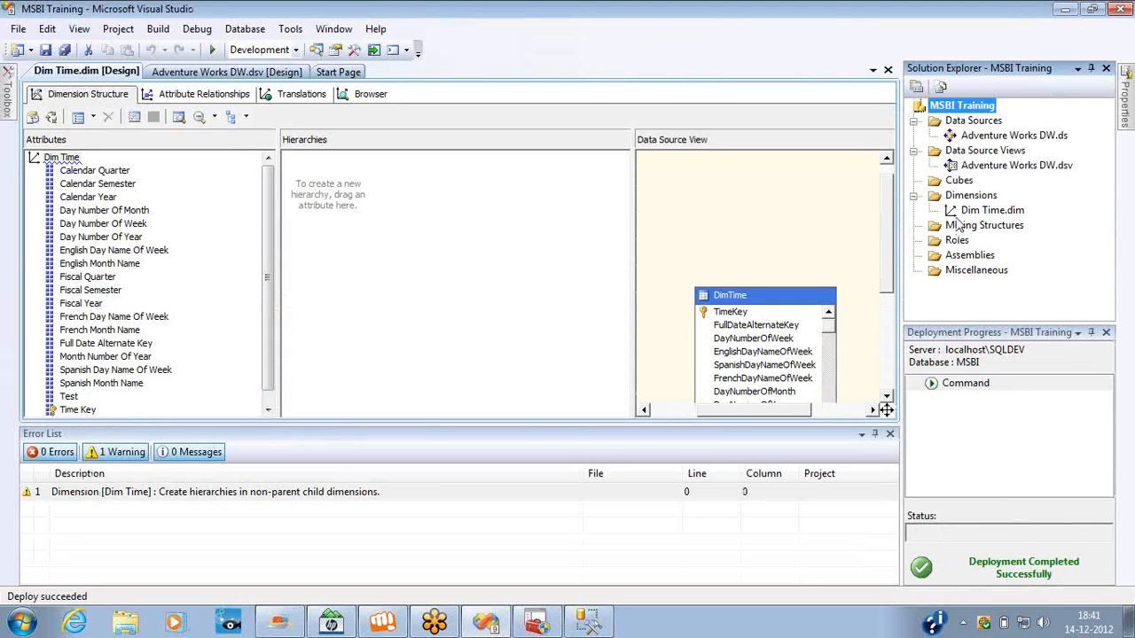
Open the Dim Time browser, close the error list, reconnect to the server and expand the Calendar Quarter members.
click(364, 94)
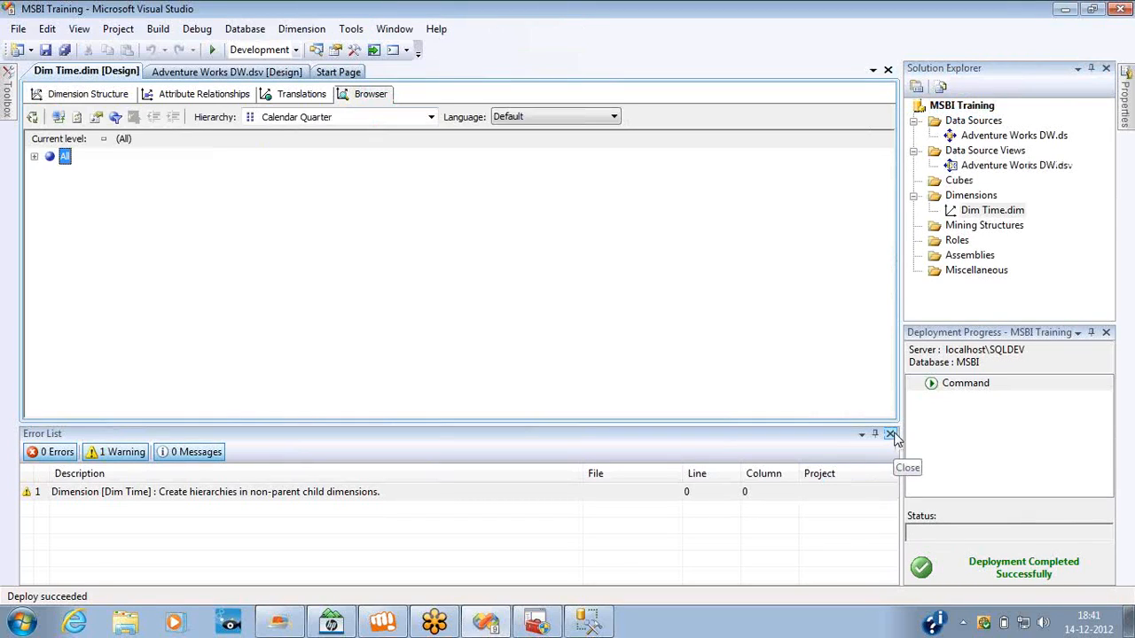
click(891, 435)
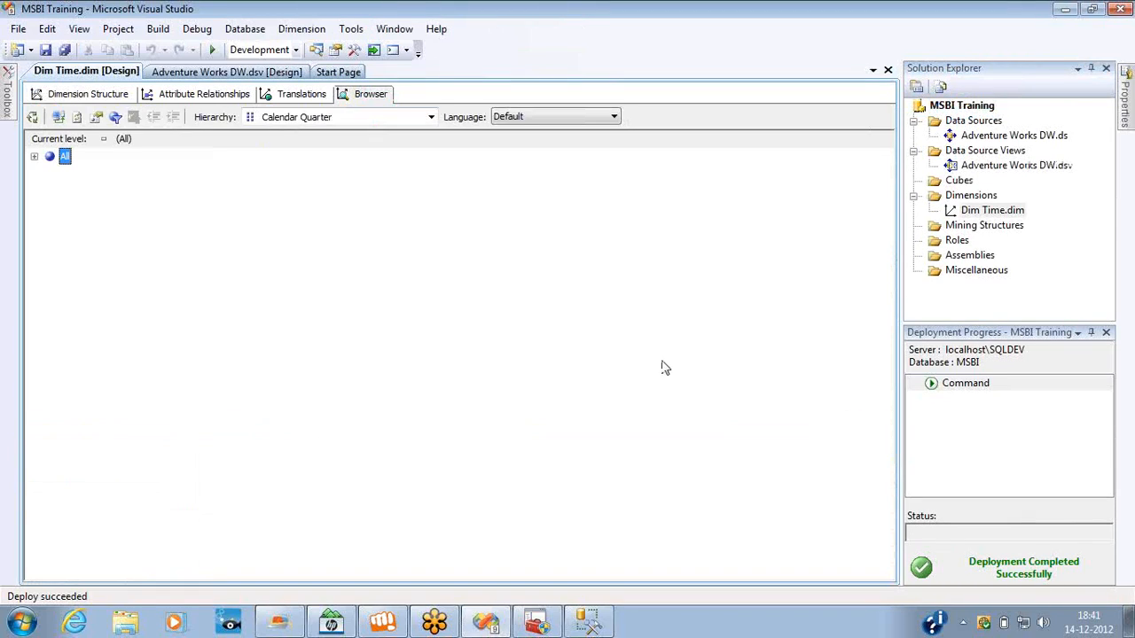
click(58, 117)
click(34, 156)
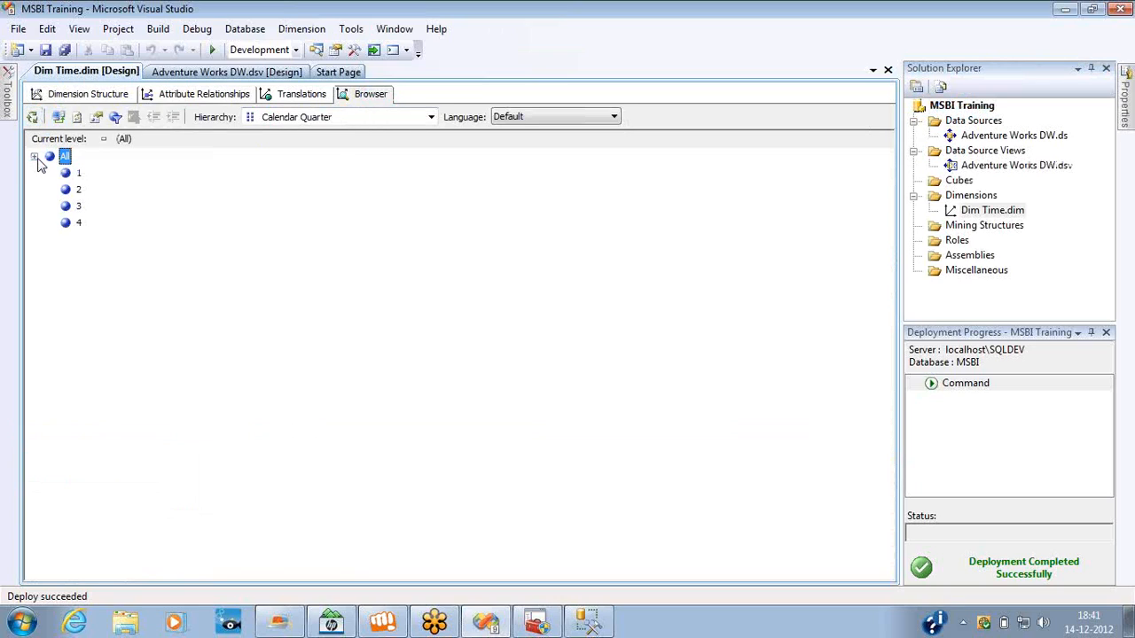
Browse all members of the Calendar Year hierarchy and of the French Month Name hierarchy.
click(308, 118)
click(302, 161)
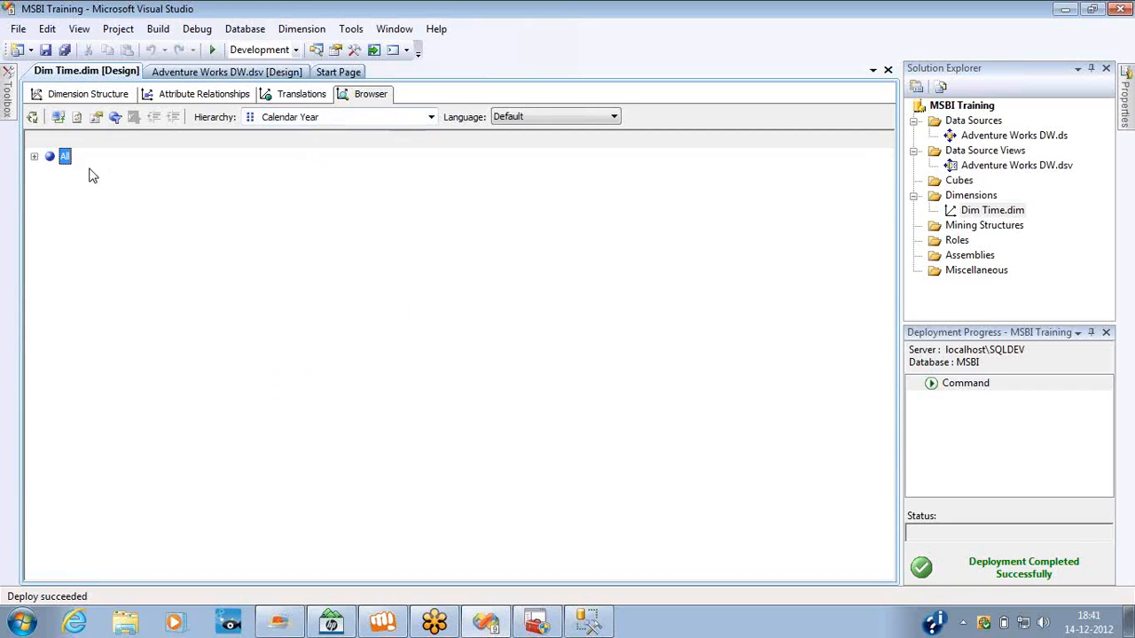
click(37, 157)
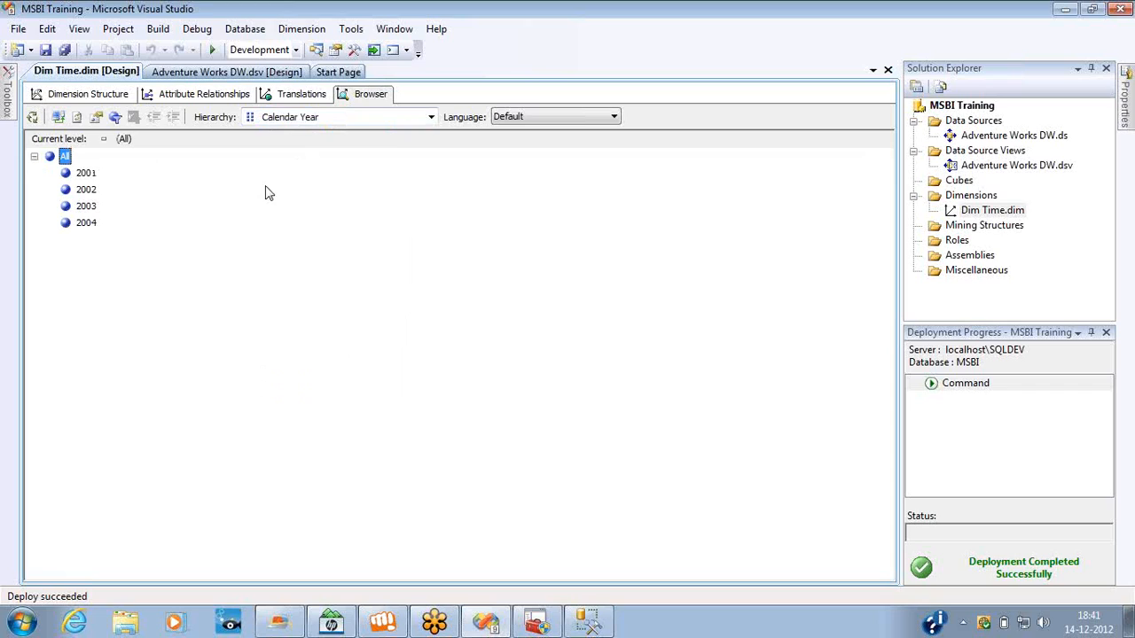
click(387, 119)
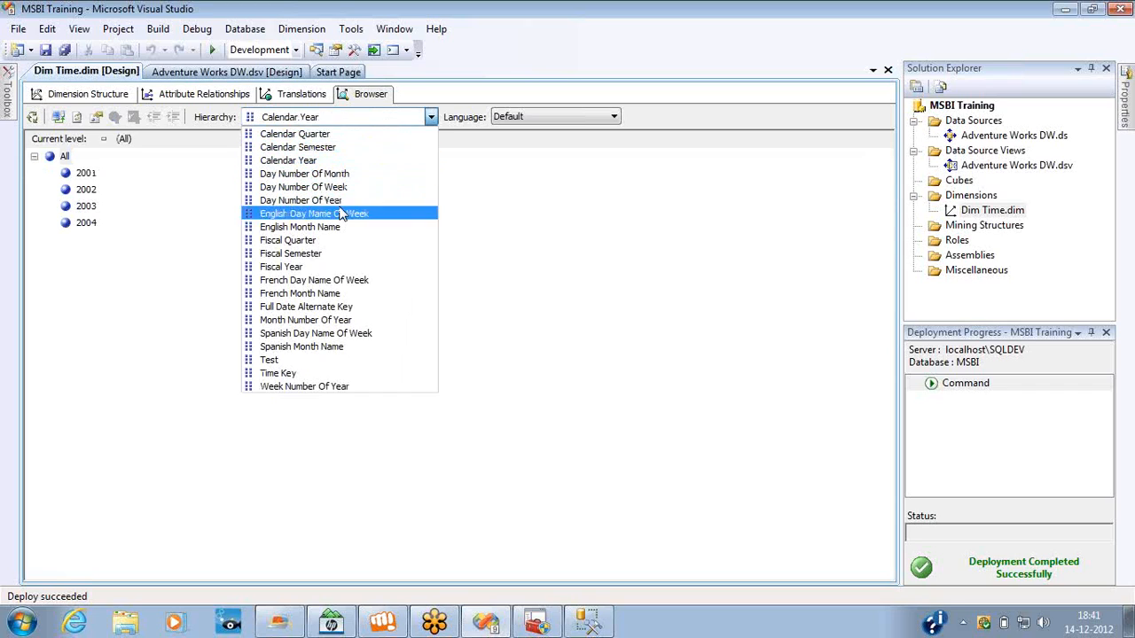
click(314, 293)
click(36, 157)
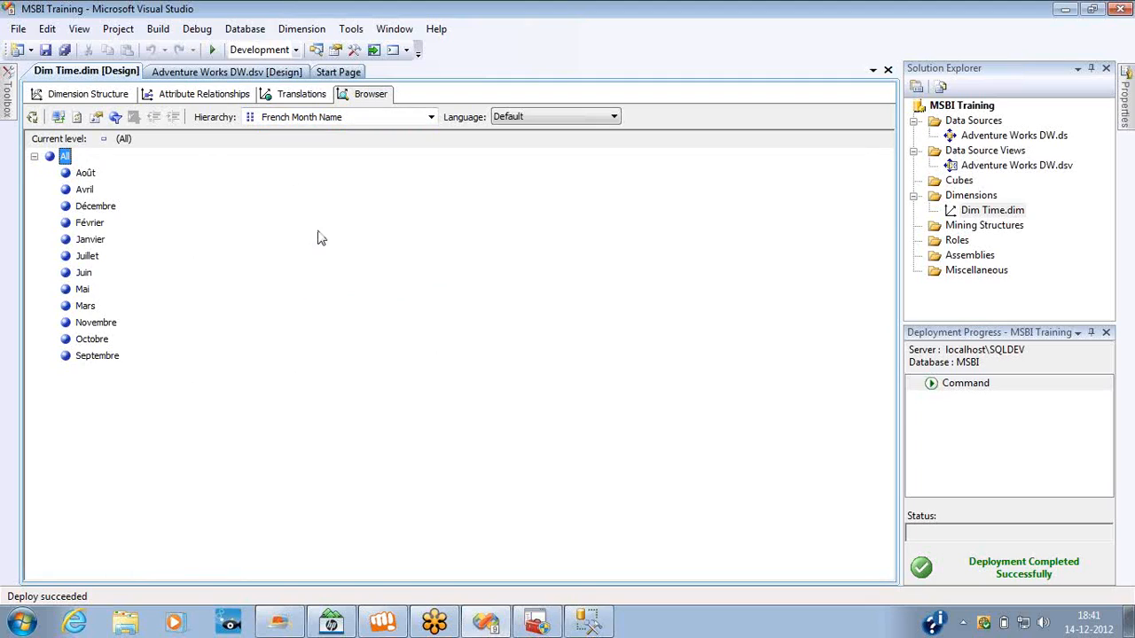
Browse the Month Number Of Year hierarchy's members and open the translations of Dim Time.
click(406, 119)
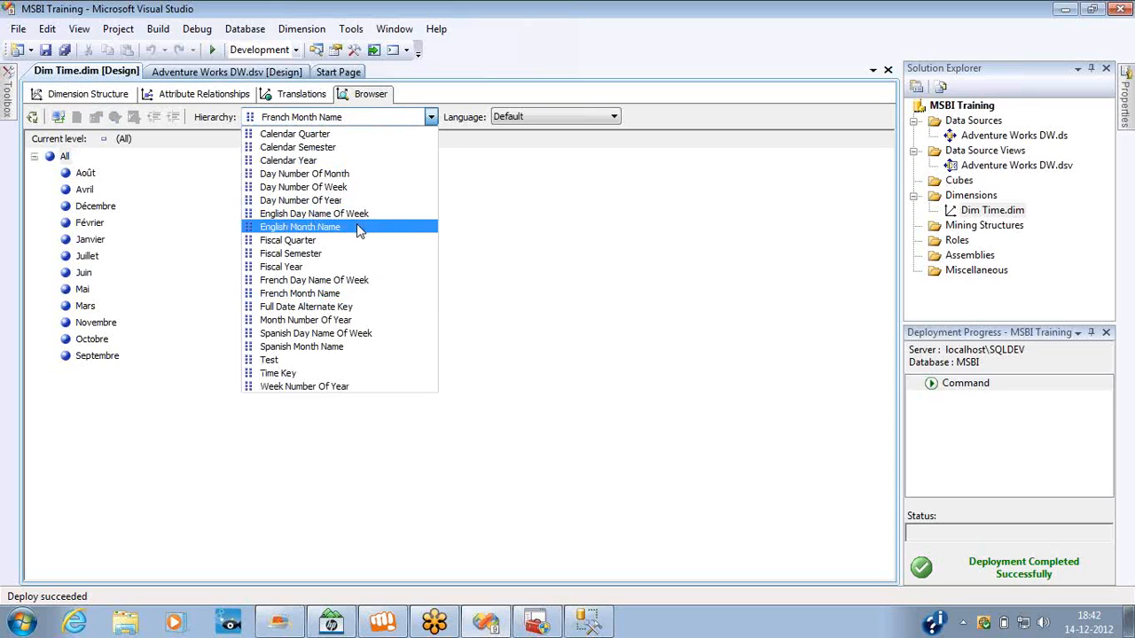
click(324, 326)
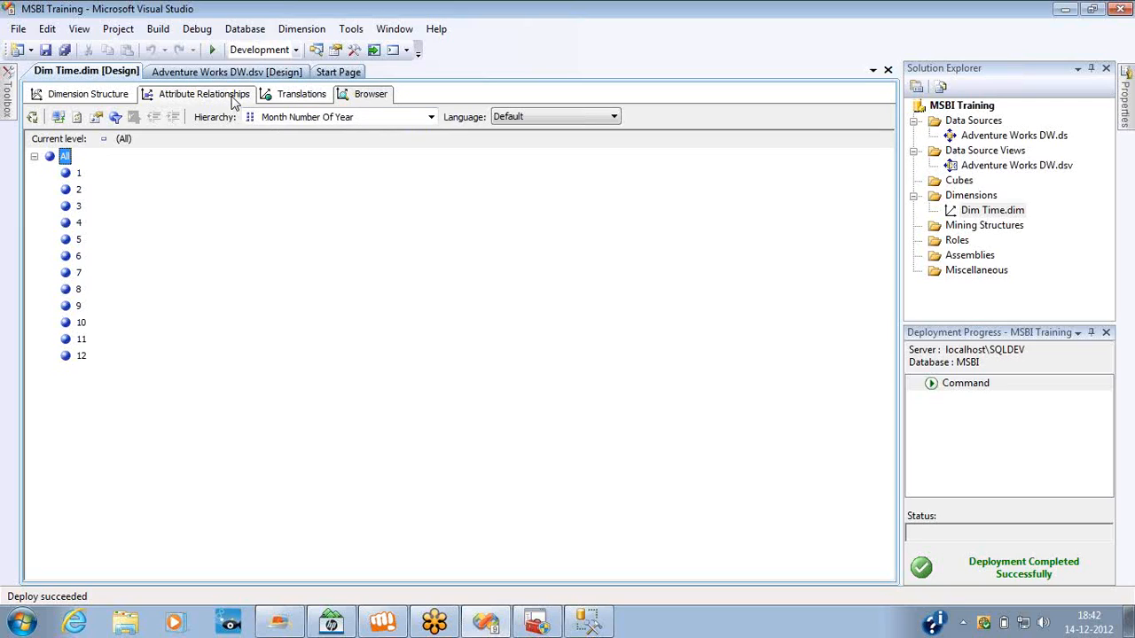
click(285, 96)
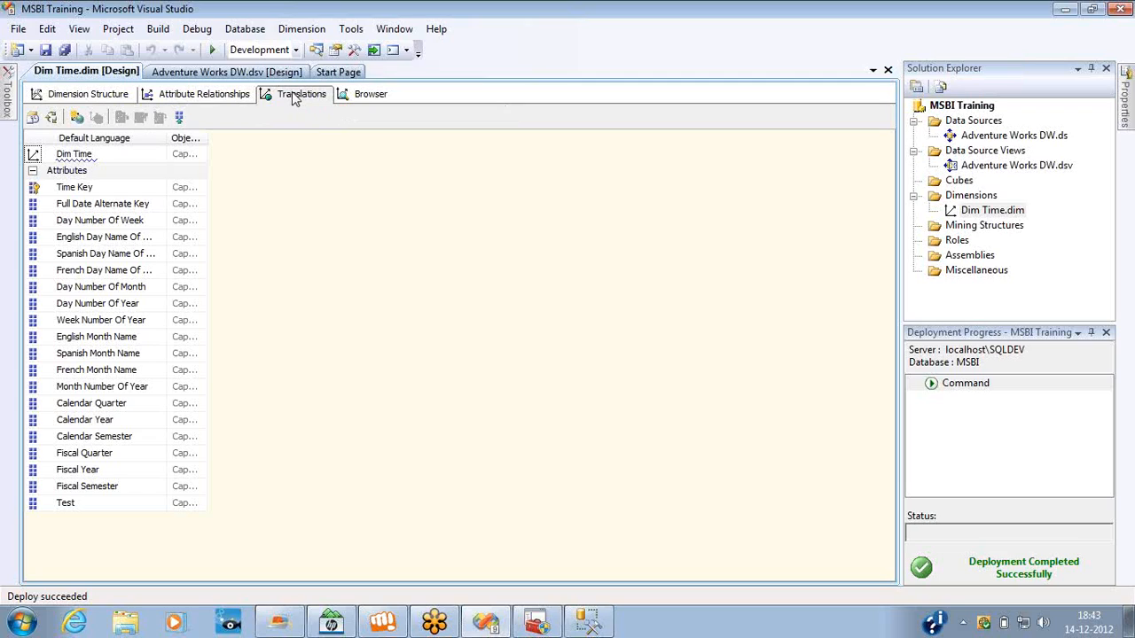
Add a new translation in Tamil (India) to the Dim Time dimension.
click(77, 119)
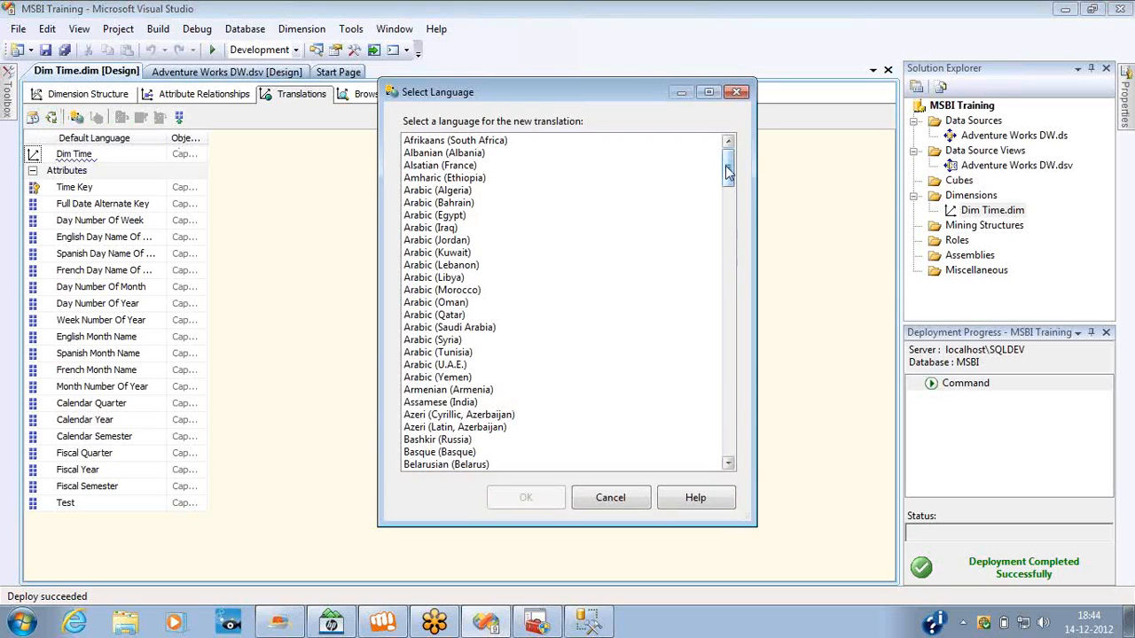
drag(727, 173, 741, 435)
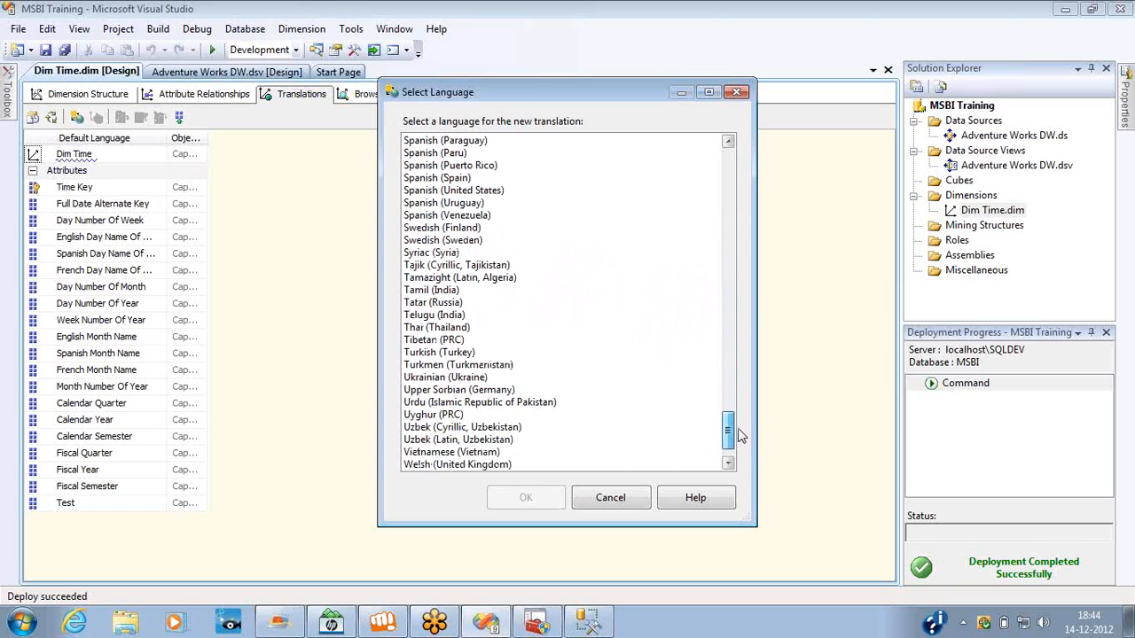
double_click(444, 291)
click(225, 157)
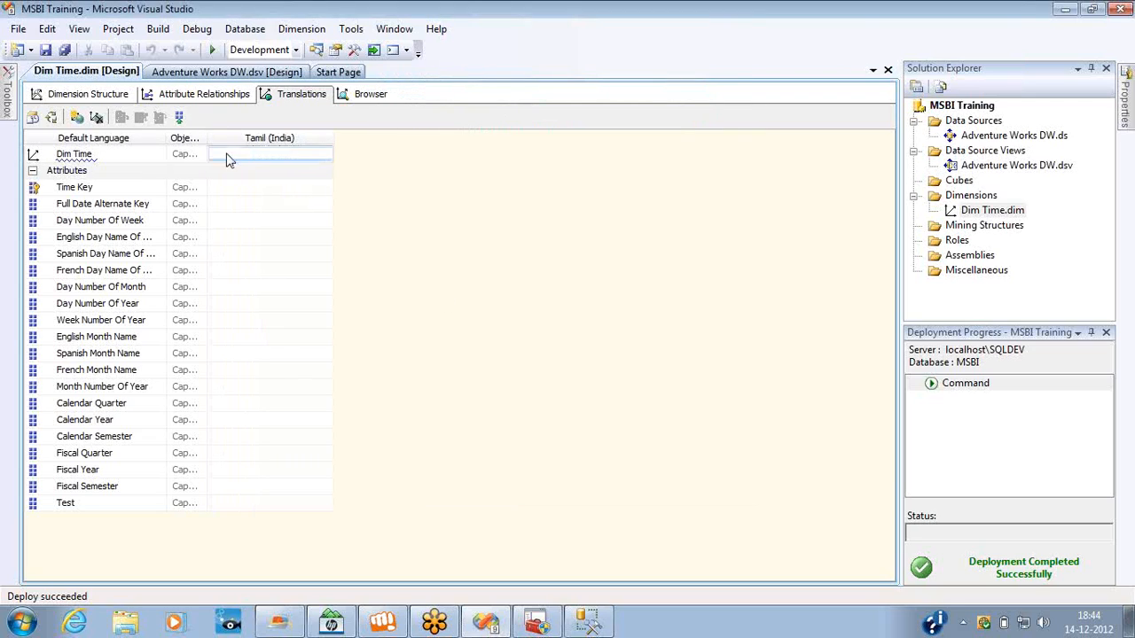
Copy the Dim Time default caption and open google.com in Internet Explorer.
click(124, 154)
double_click(124, 154)
key(ctrl+c)
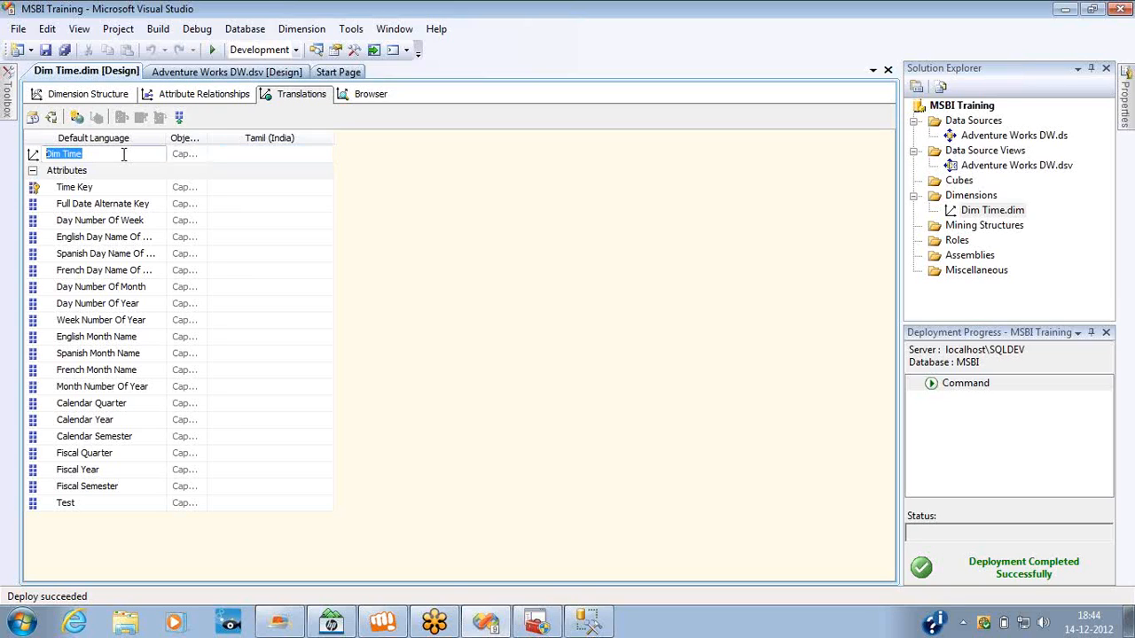
click(75, 623)
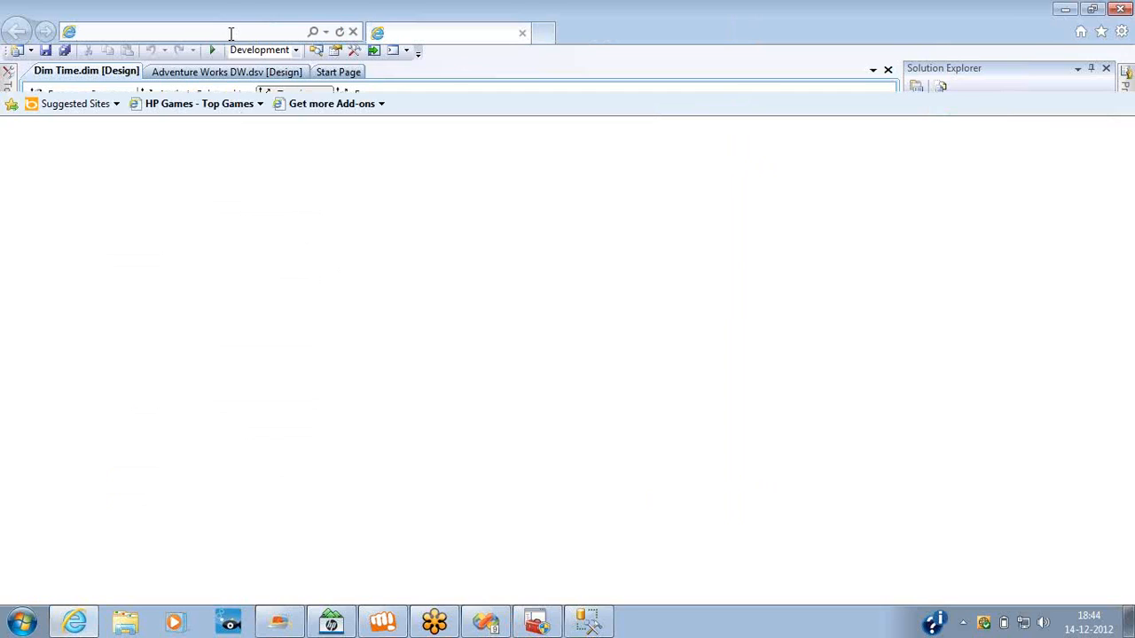
text(g)
text(oogle)
key(ctrl+Return)
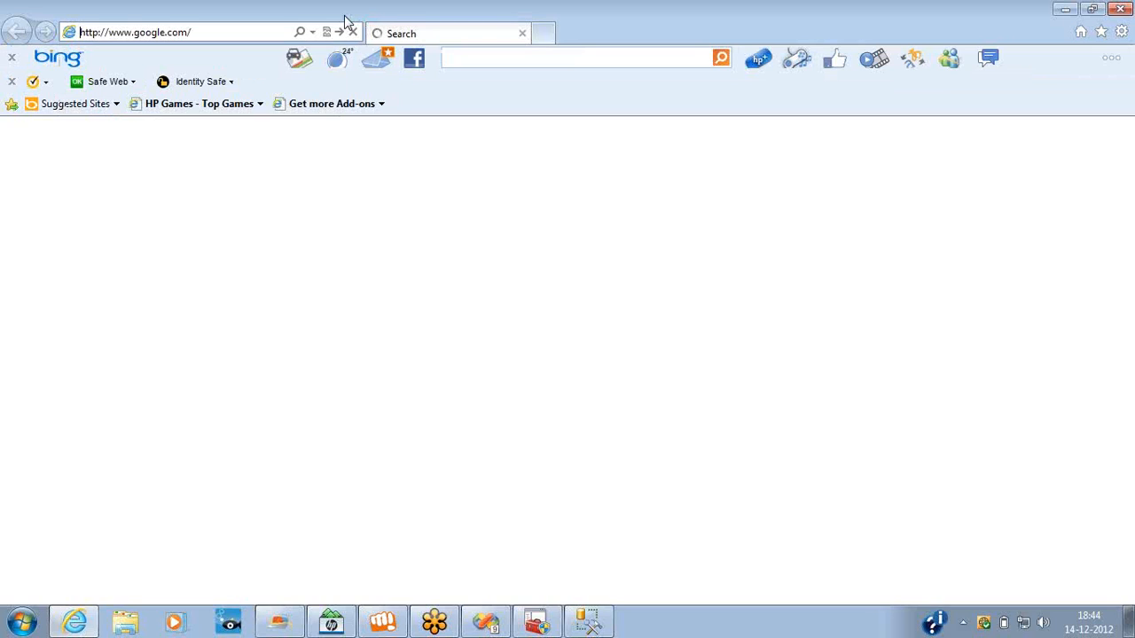
key(alt+Tab)
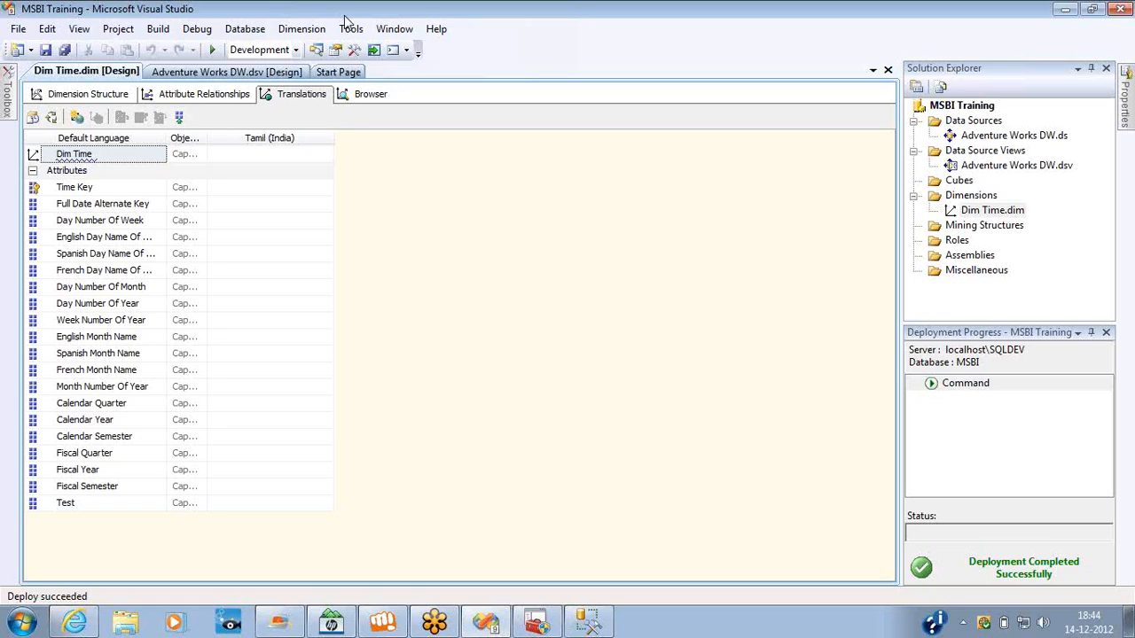
click(91, 146)
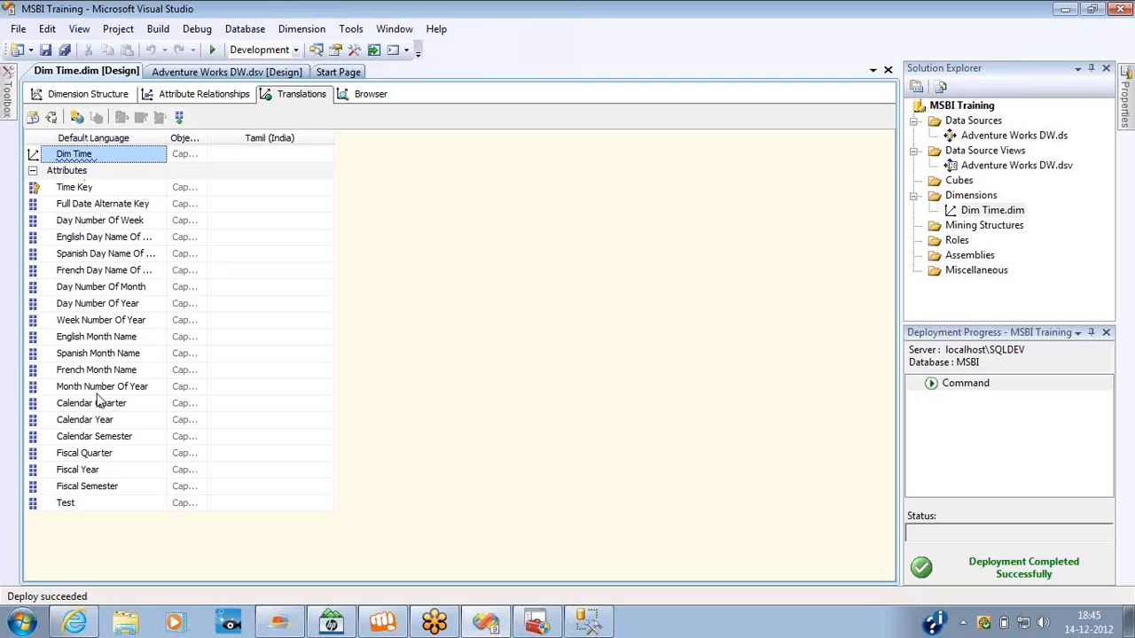
click(94, 487)
click(95, 502)
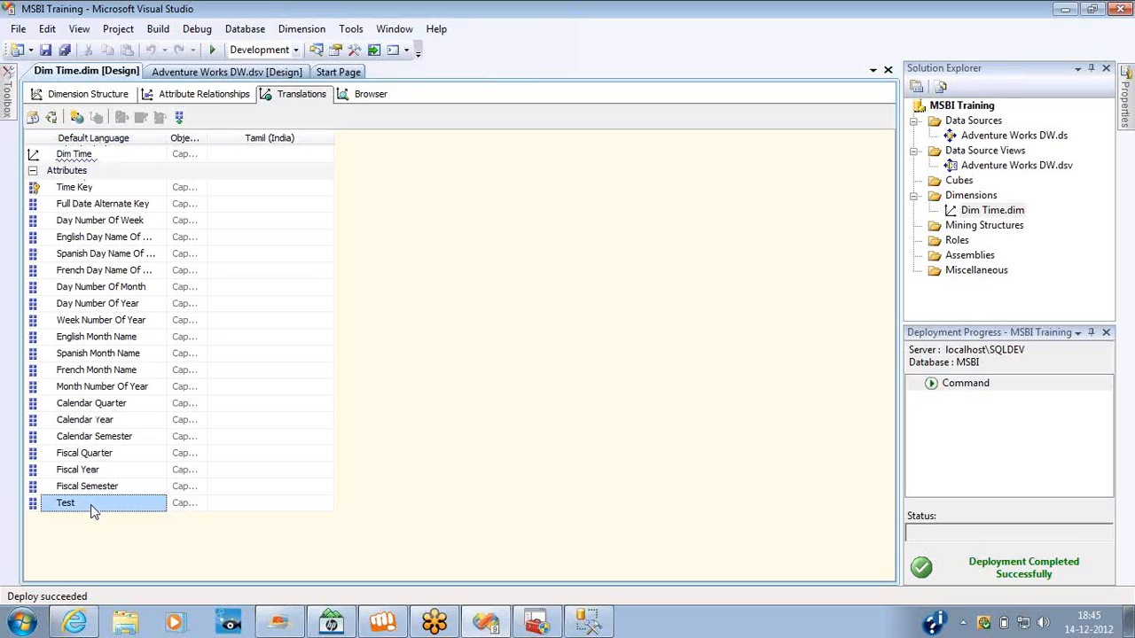
click(98, 488)
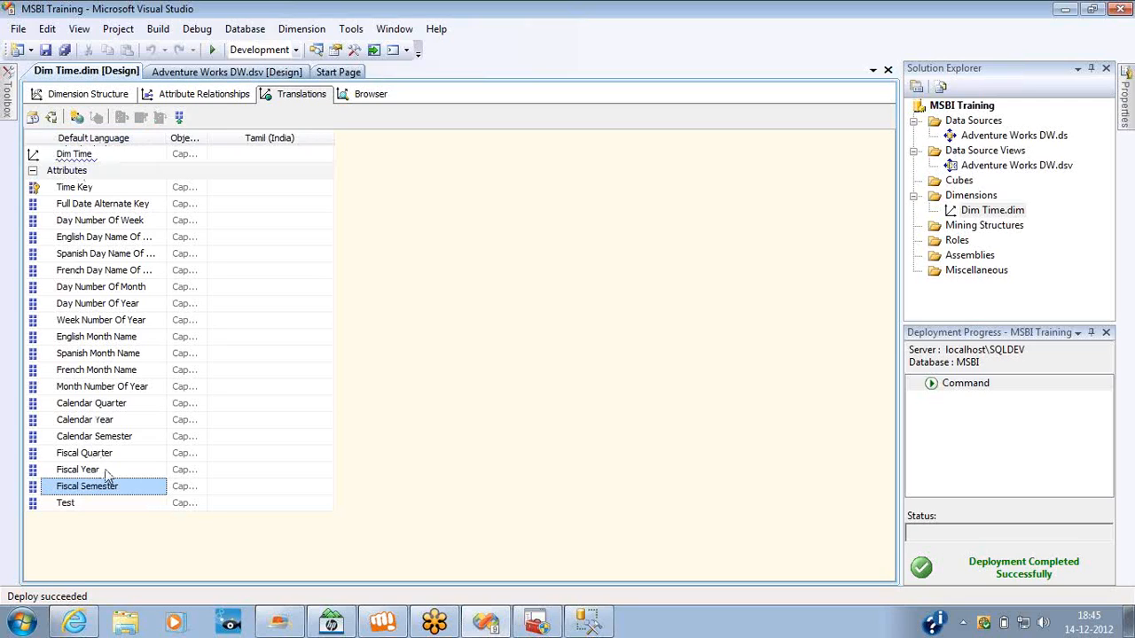
click(105, 472)
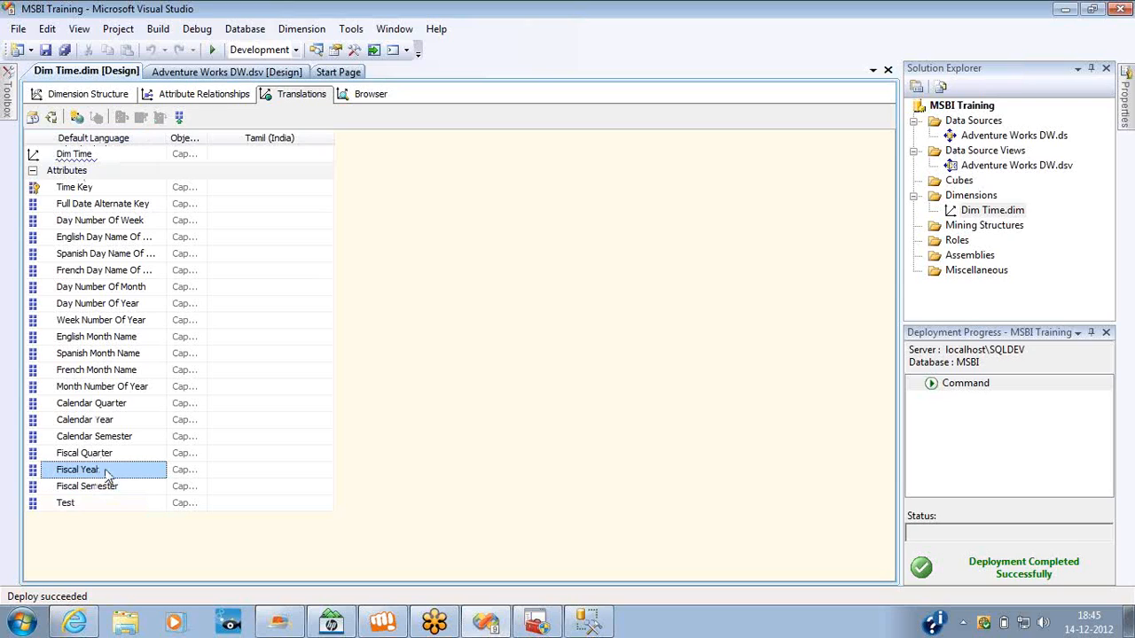
Switch to Internet Explorer, open Google Translate and translate the copied text "Dim Time" into Tamil.
key(alt+Tab)
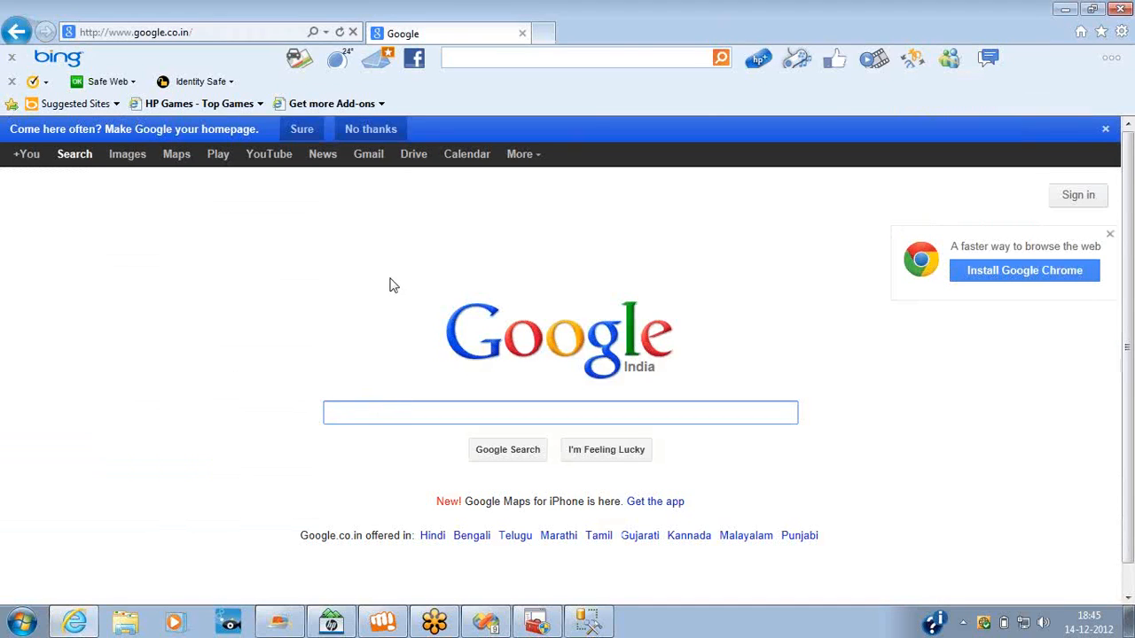
click(535, 165)
click(536, 213)
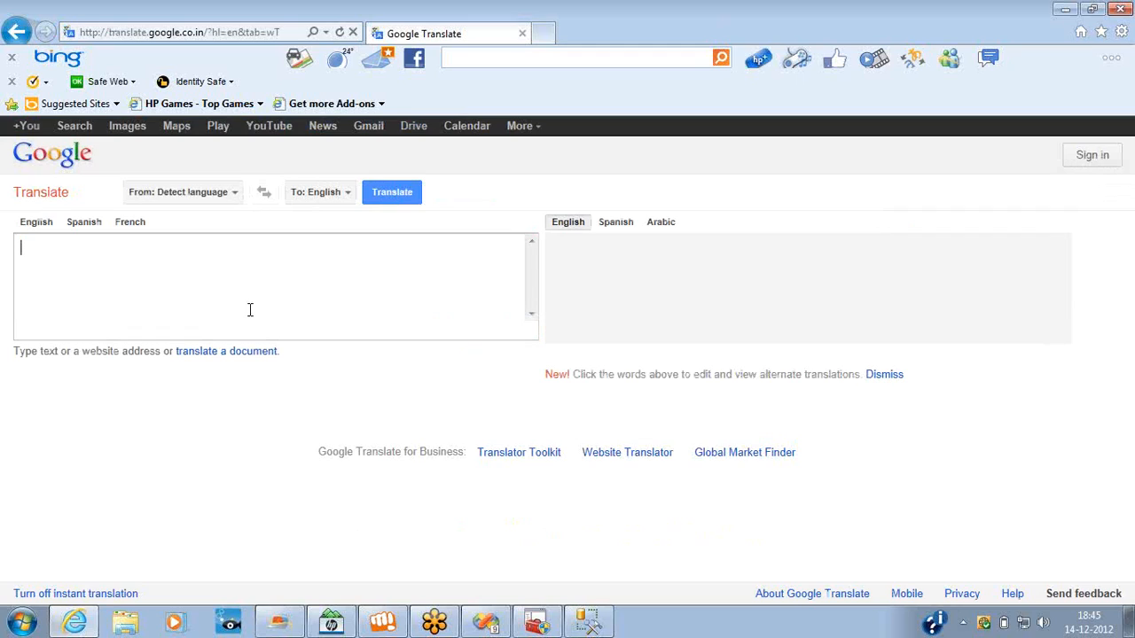
key(ctrl+v)
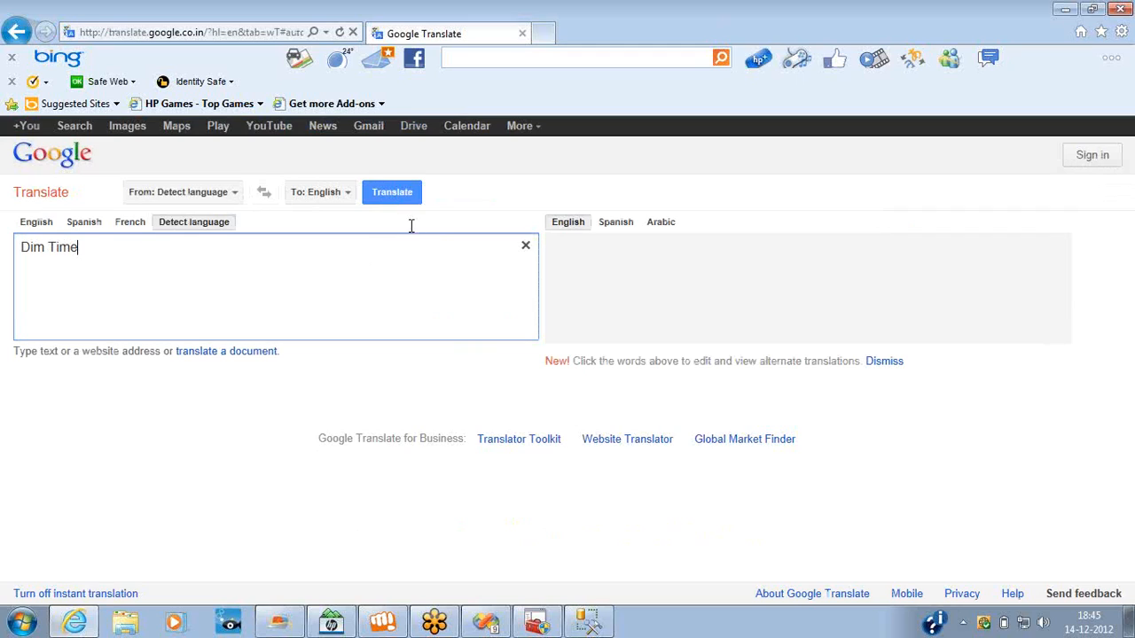
click(351, 195)
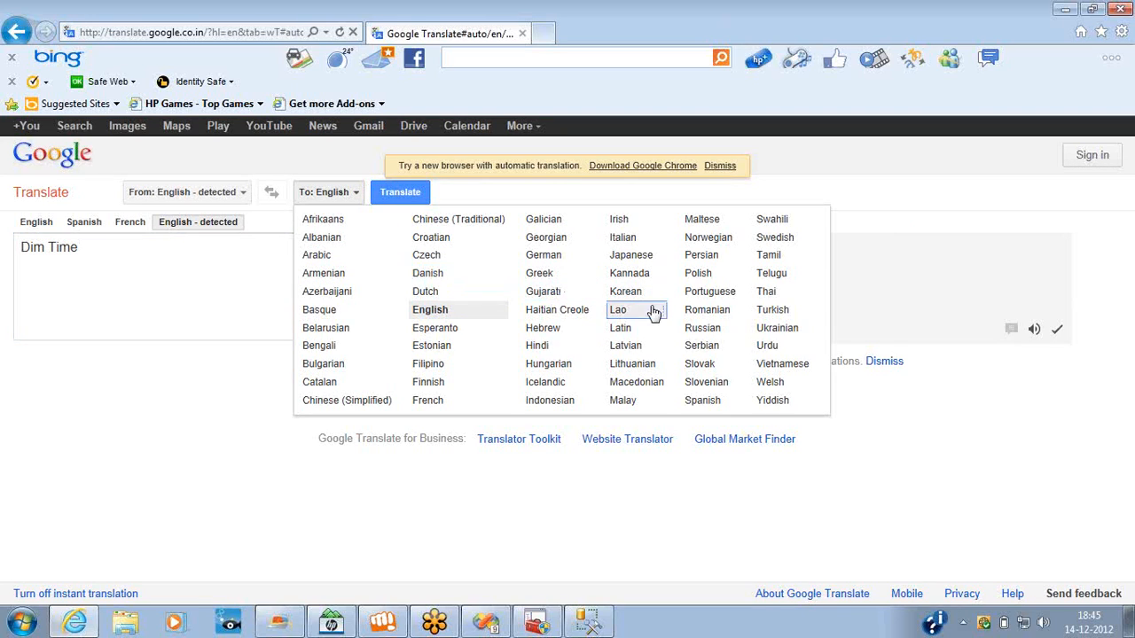
click(768, 255)
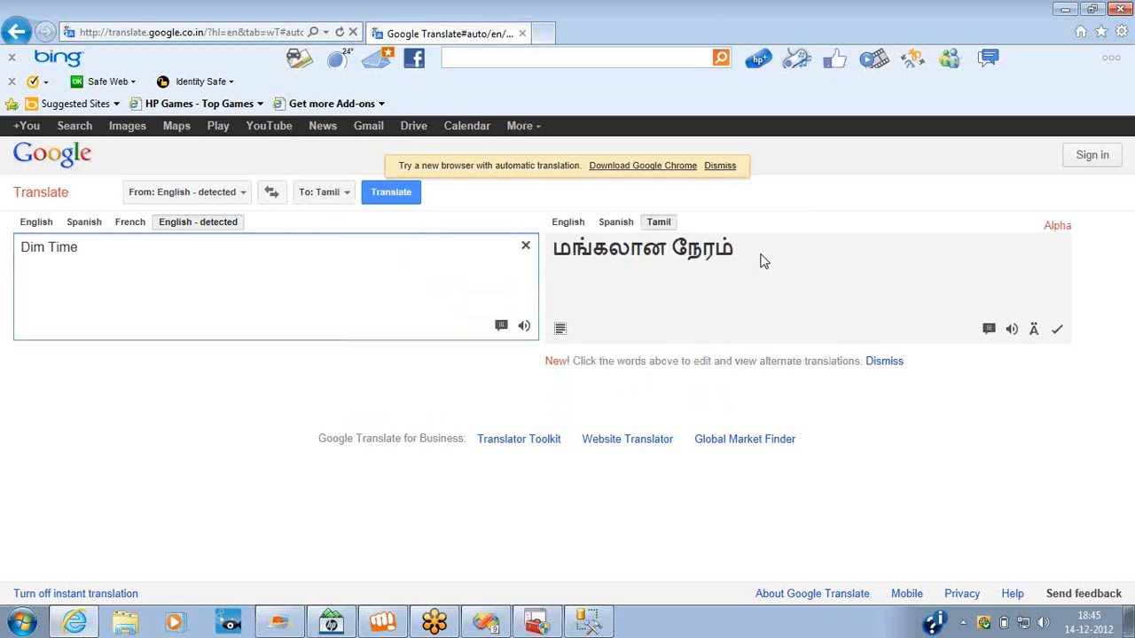
Copy the translation and enter மங்கலான நேரம் as Dim Time's Tamil (India) caption in Visual Studio.
drag(750, 256, 562, 252)
key(ctrl+c)
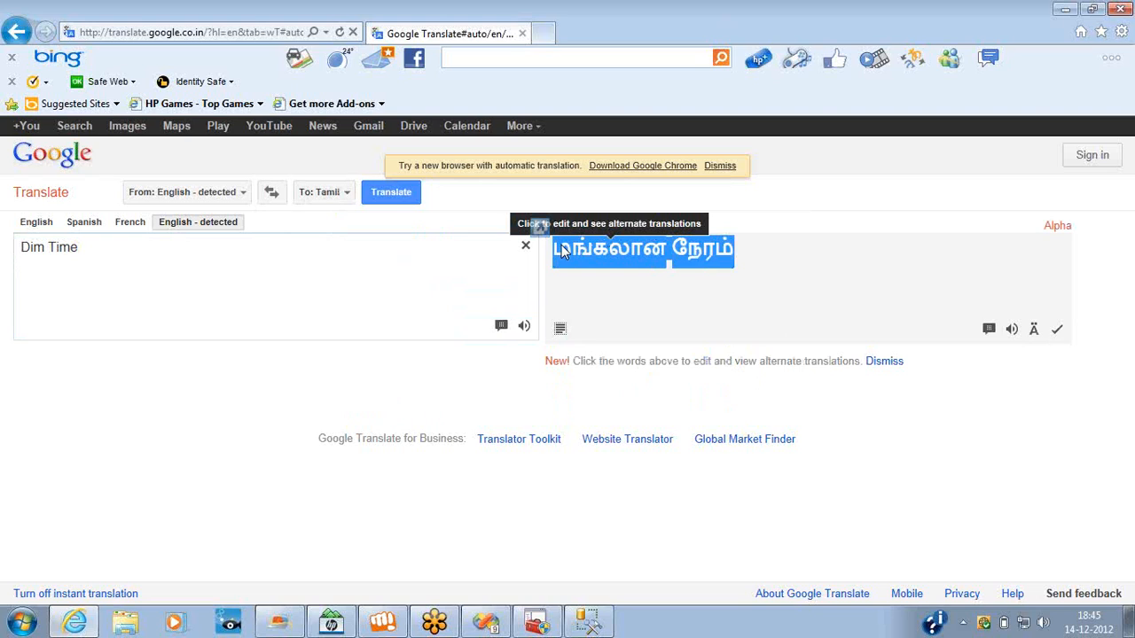
key(alt+Tab)
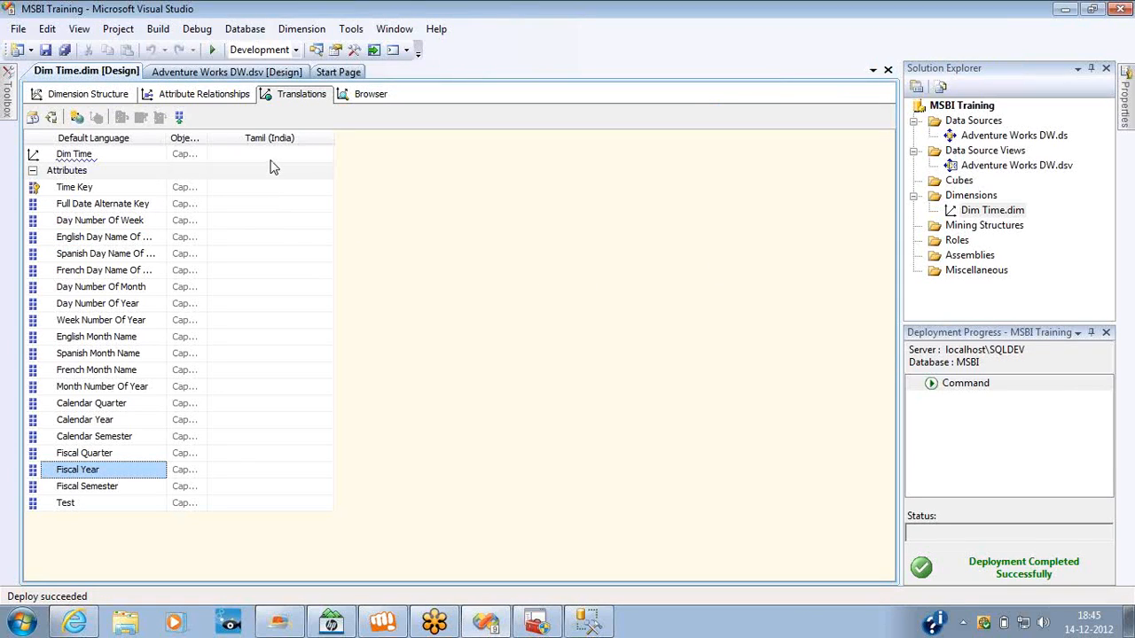
click(267, 155)
key(ctrl+v)
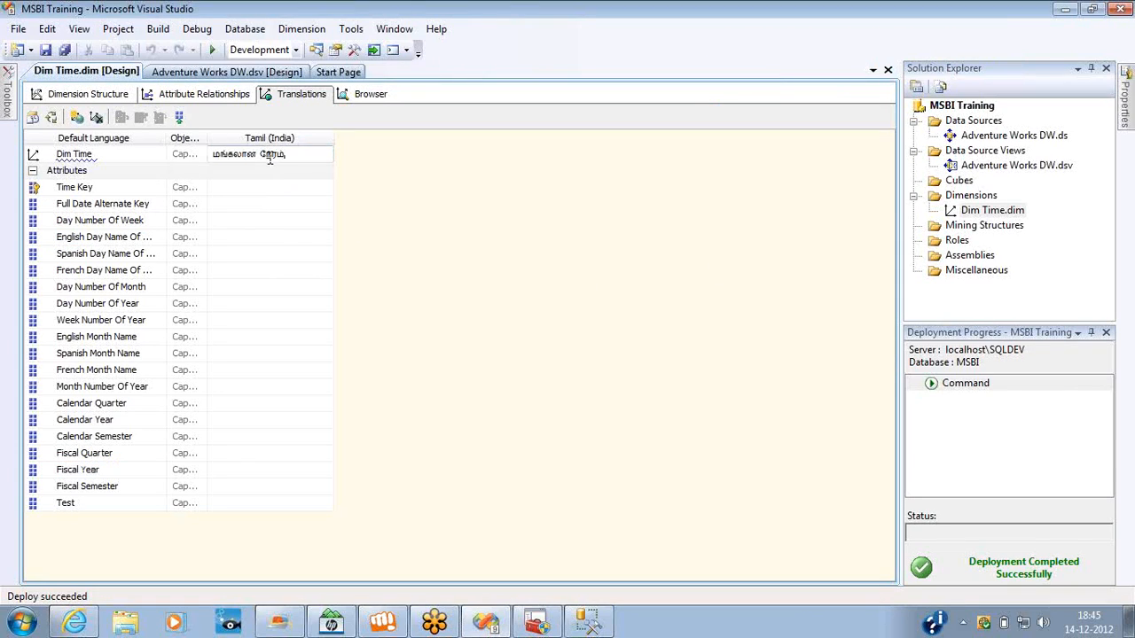
click(258, 194)
Switch to Google Translate and change the source text to "Time Key" for translation into Tamil.
key(alt+Tab)
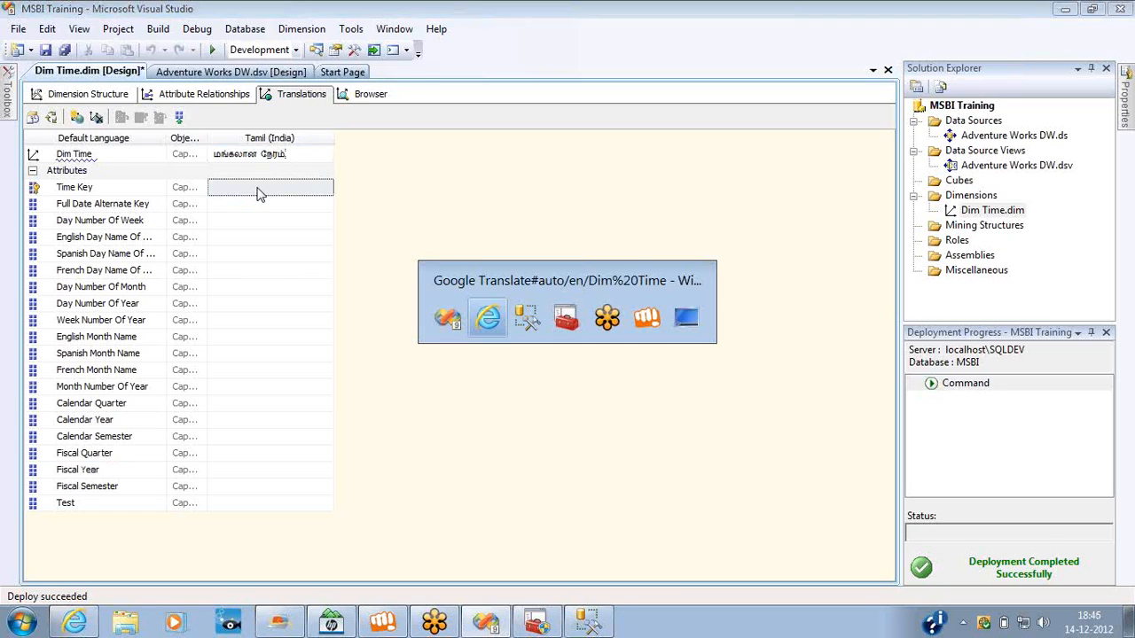
key(alt+Tab)
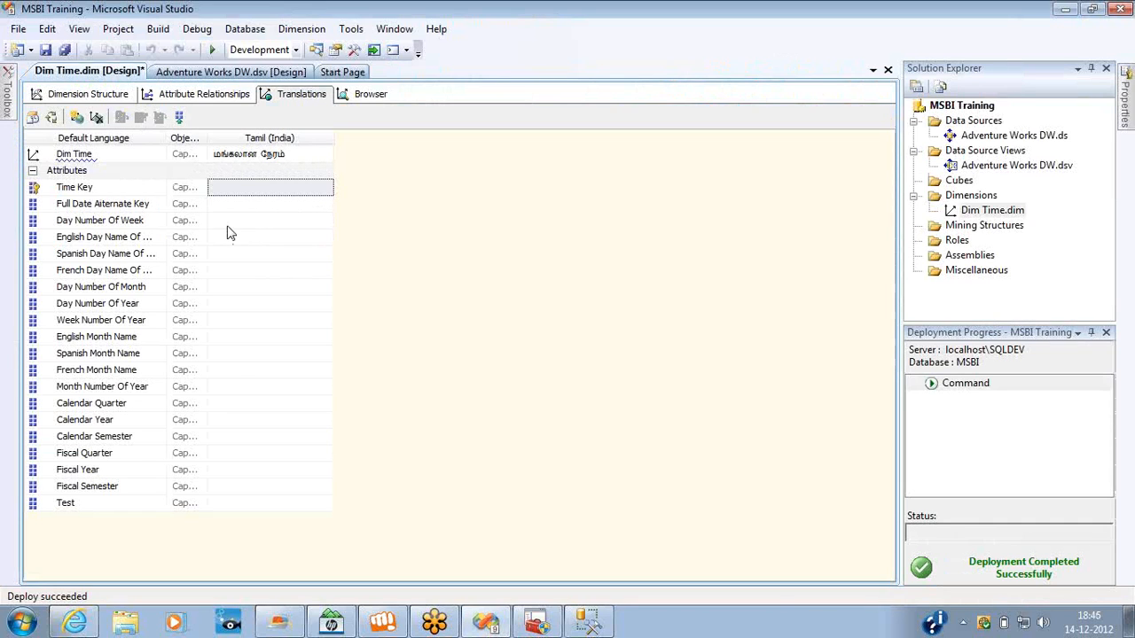
key(alt+Tab)
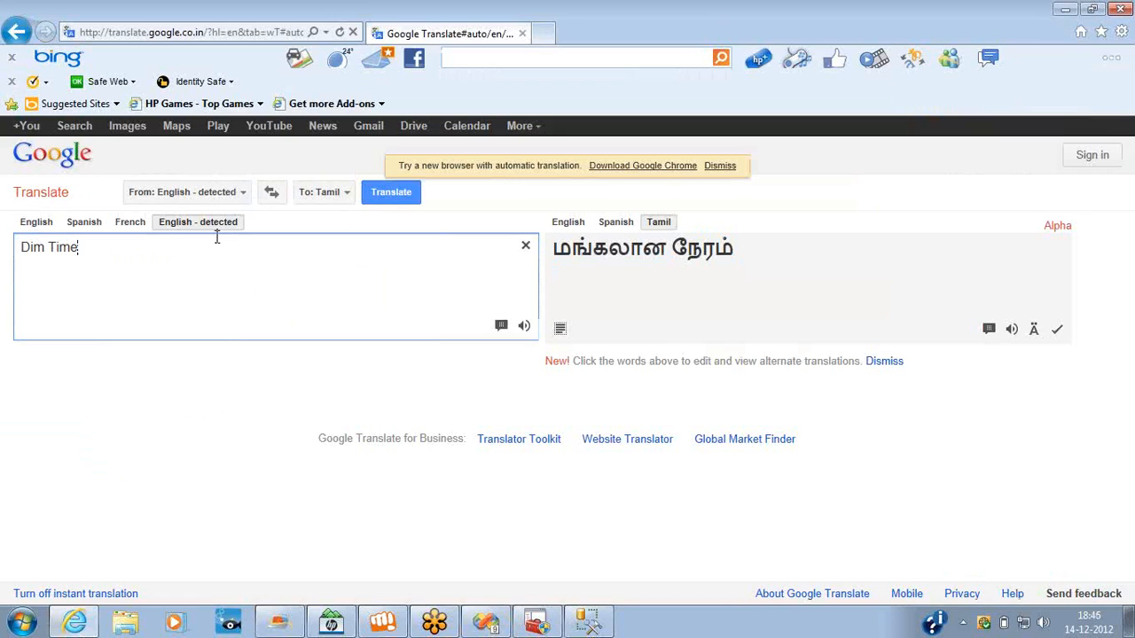
key(ctrl+shift+Left)
key(BackSpace)
key(End)
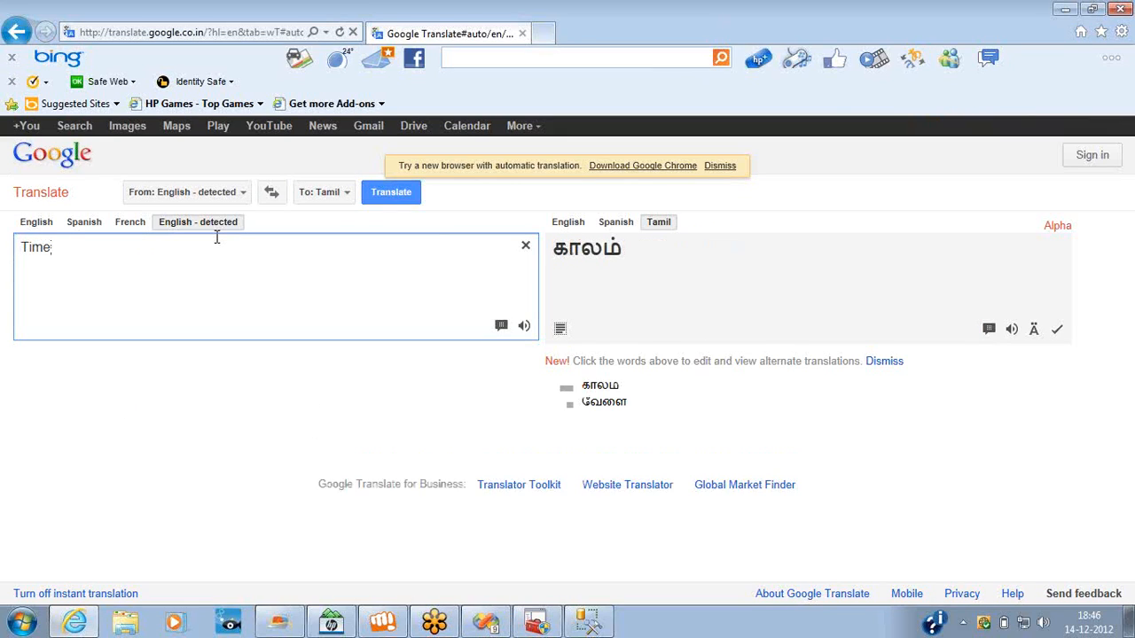
text(Key)
Copy the translation and enter நேரம் விசை as the Time Key attribute's Tamil caption in Visual Studio.
drag(700, 251, 563, 248)
key(ctrl+c)
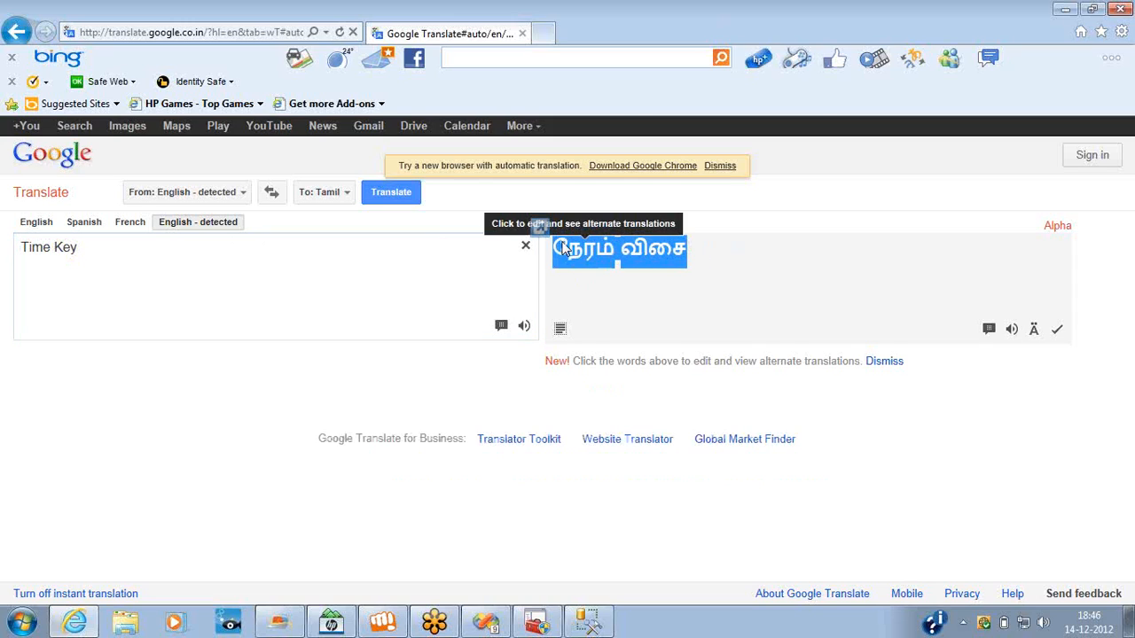
key(alt+Tab)
click(292, 188)
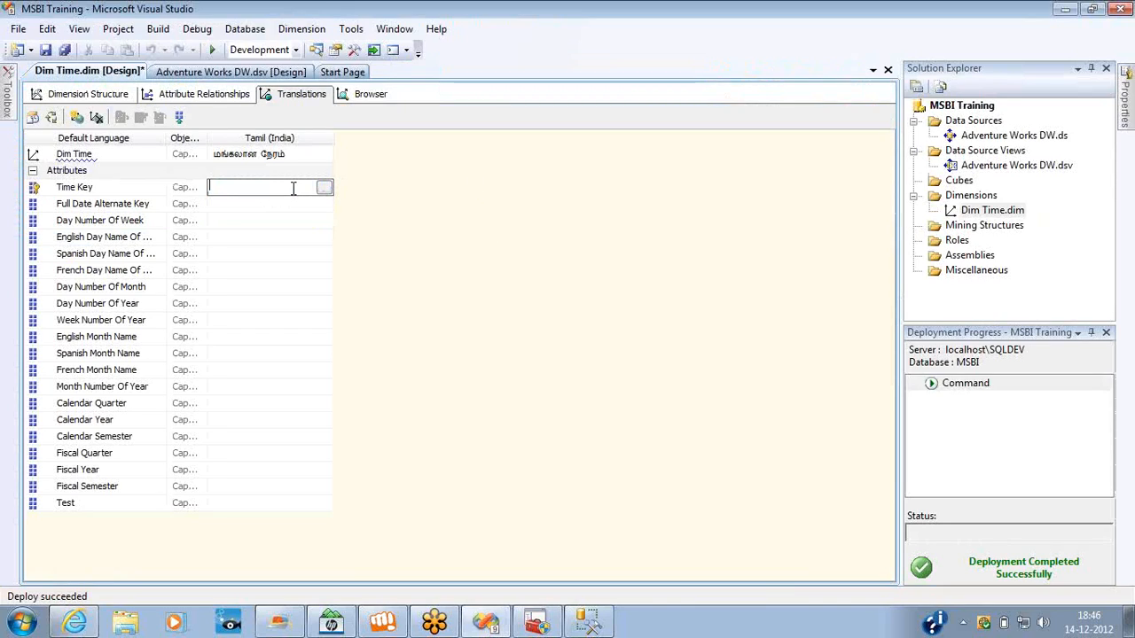
key(ctrl+v)
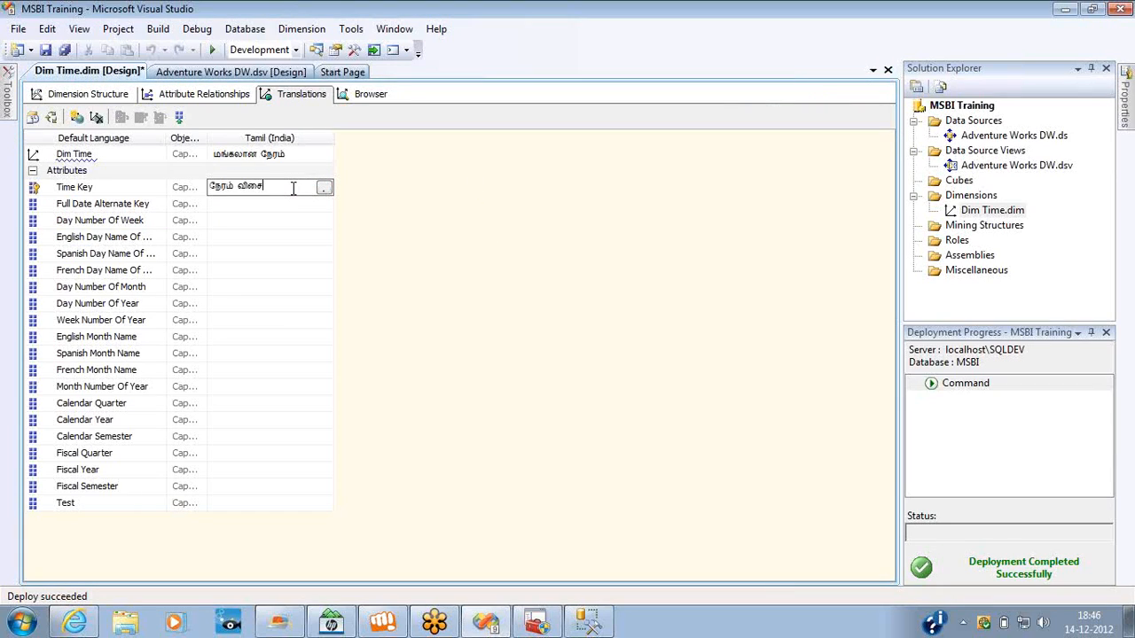
Copy the English Month Name caption and translate it into Tamil in Google Translate, replacing the previous source text.
click(152, 337)
key(ctrl+c)
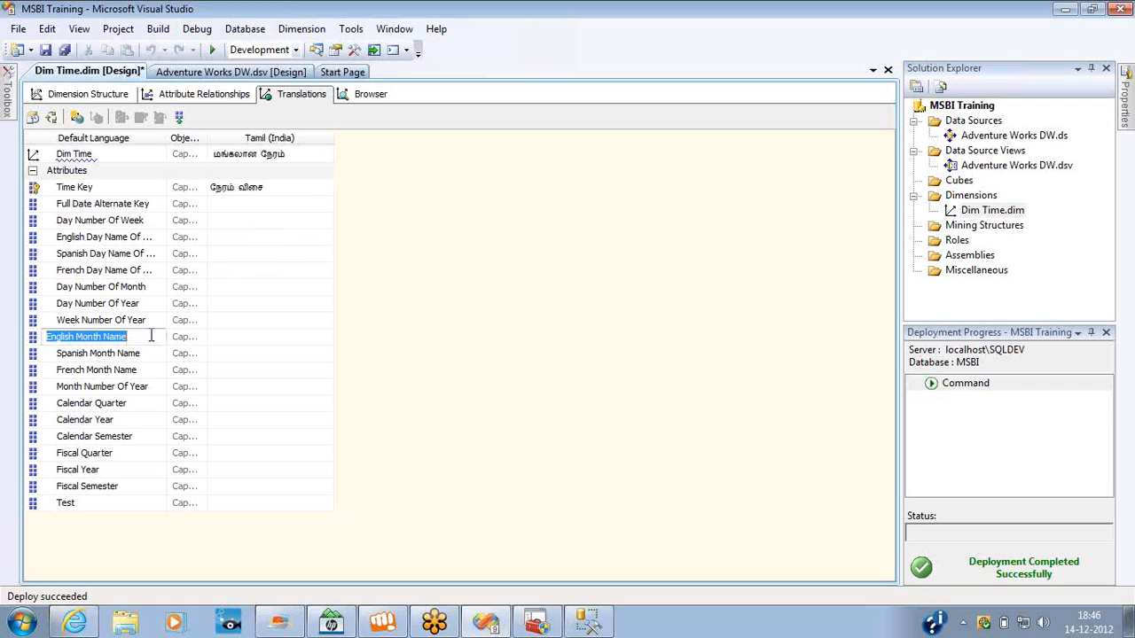
key(alt+Tab)
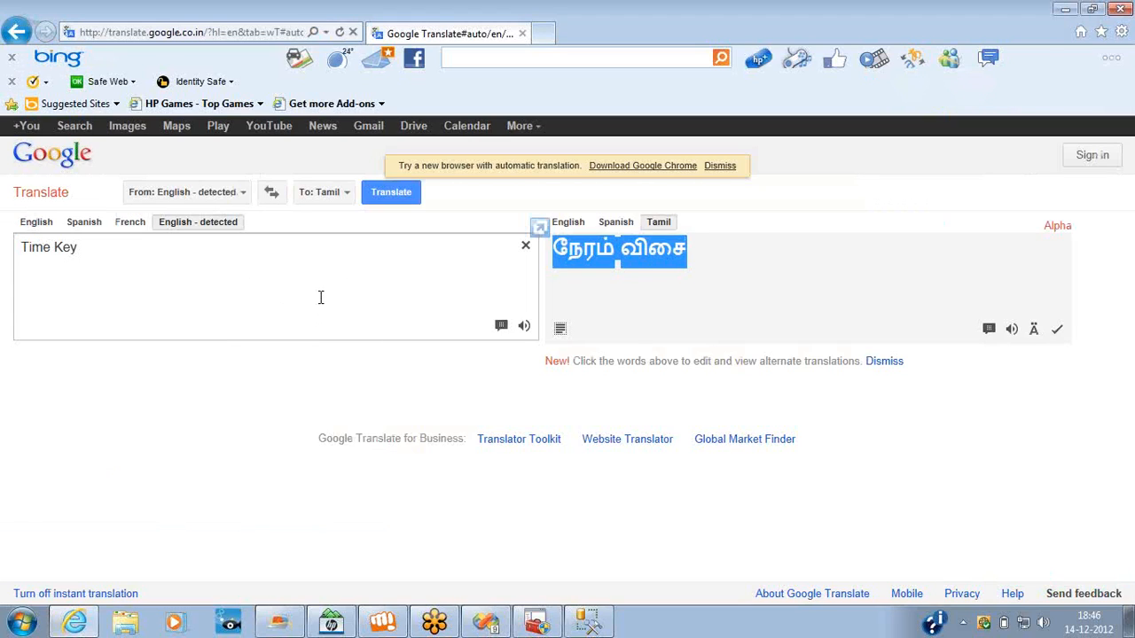
click(320, 297)
key(ctrl+a)
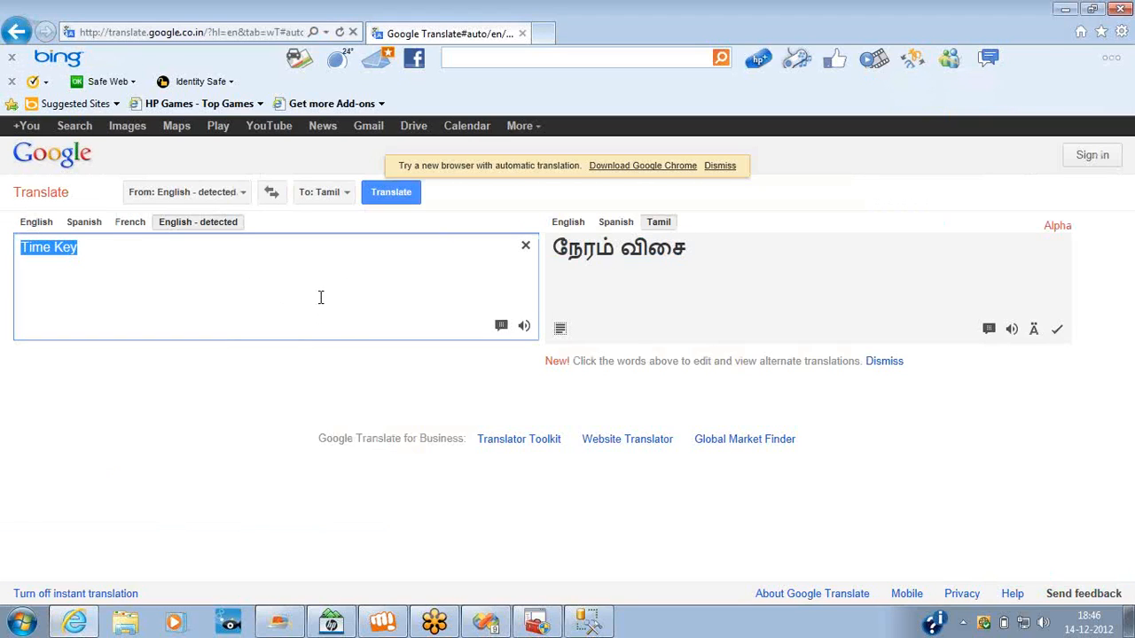
key(ctrl+v)
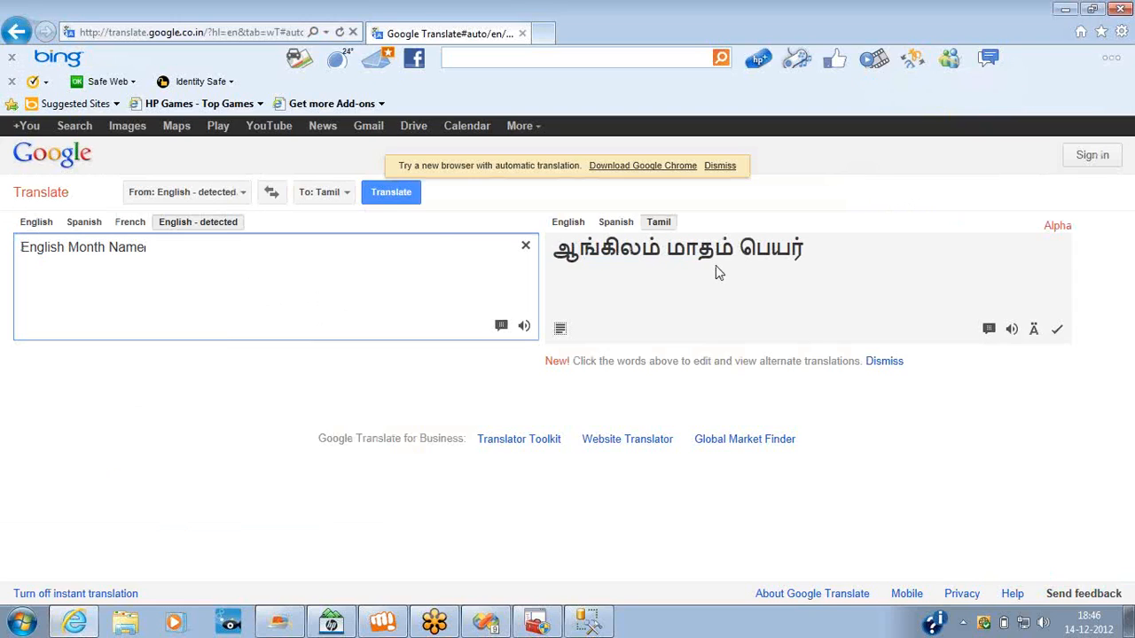
Copy the translation and enter ஆங்கிலம் மாதம் பெயர் as English Month Name's Tamil caption in Visual Studio.
click(813, 260)
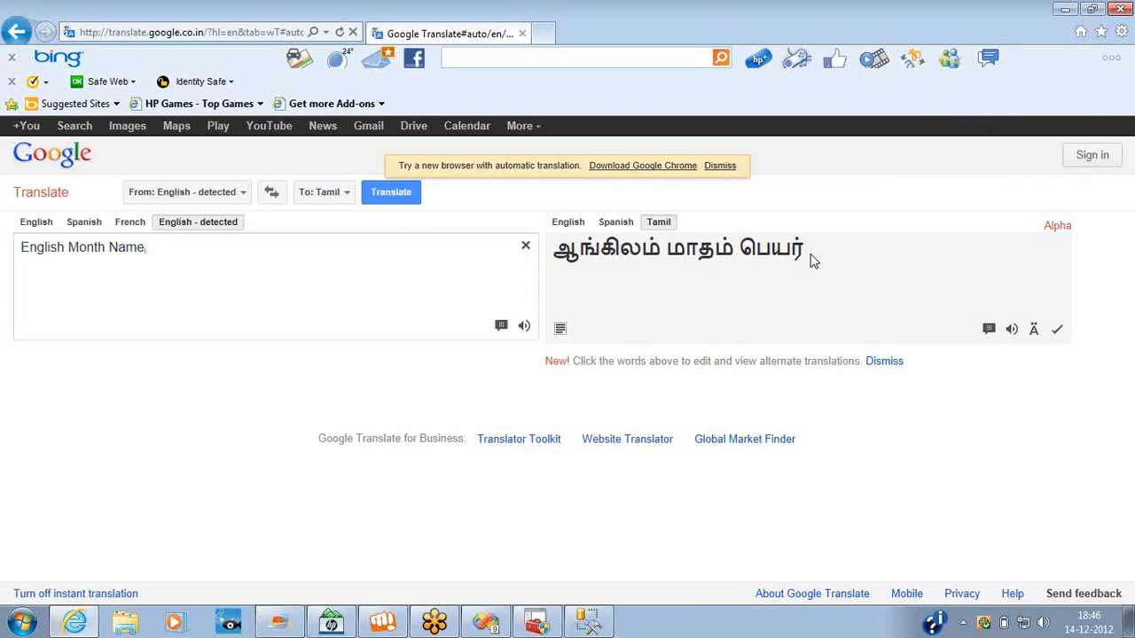
drag(813, 261, 552, 252)
key(ctrl+c)
key(alt+Tab)
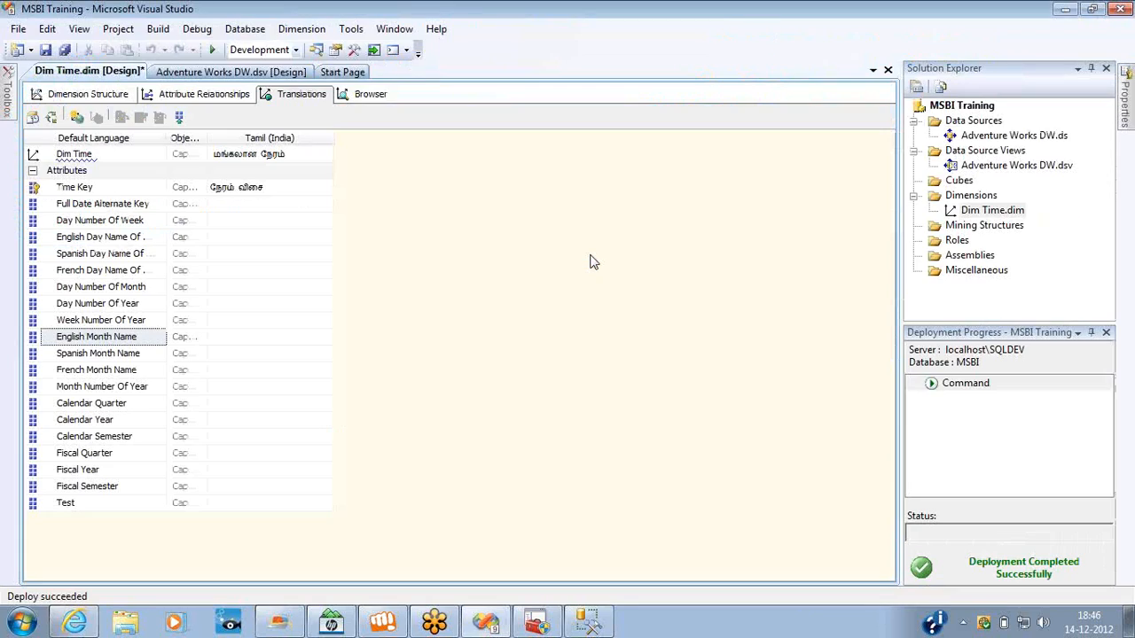
click(251, 341)
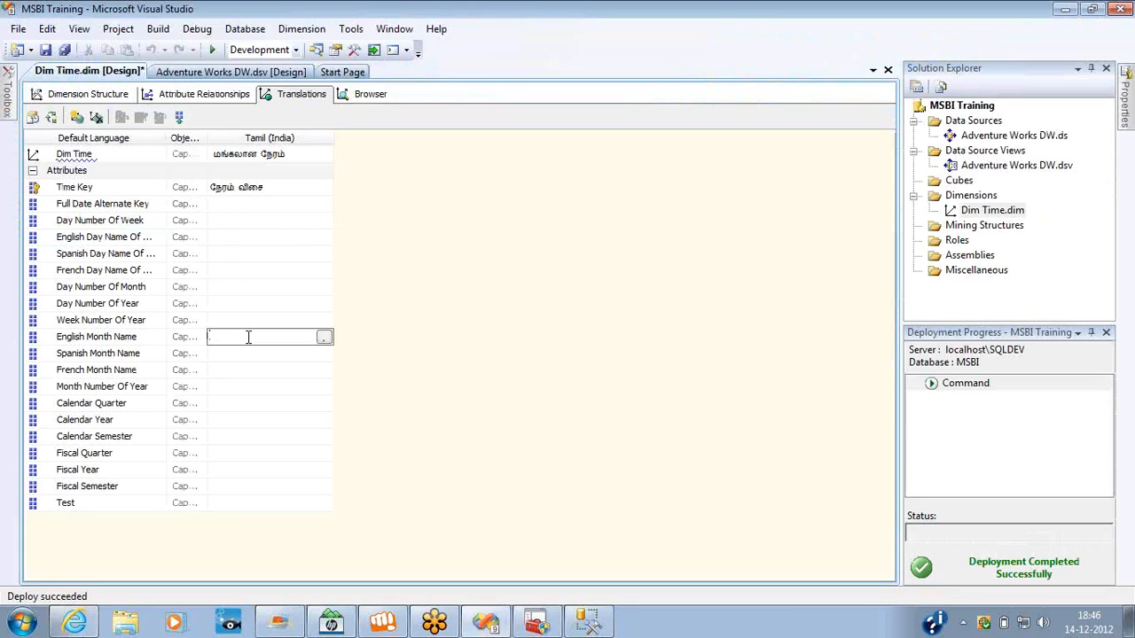
key(ctrl+v)
Copy the Calendar Quarter caption and translate it into Tamil in Google Translate, replacing the previous source text.
click(140, 404)
key(ctrl+c)
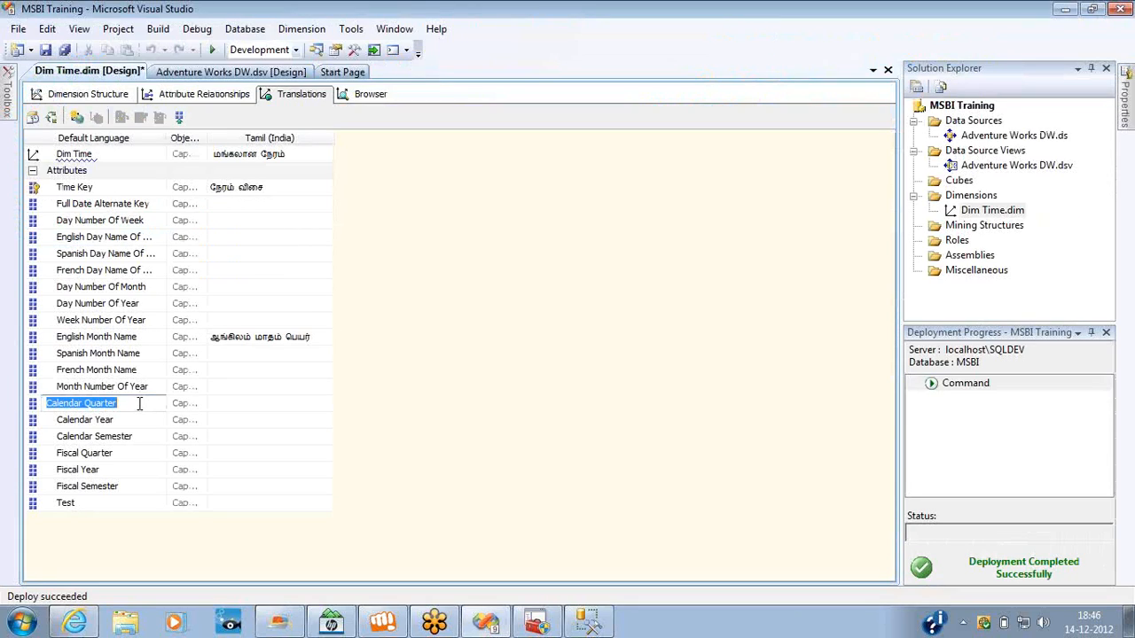
key(alt+Tab)
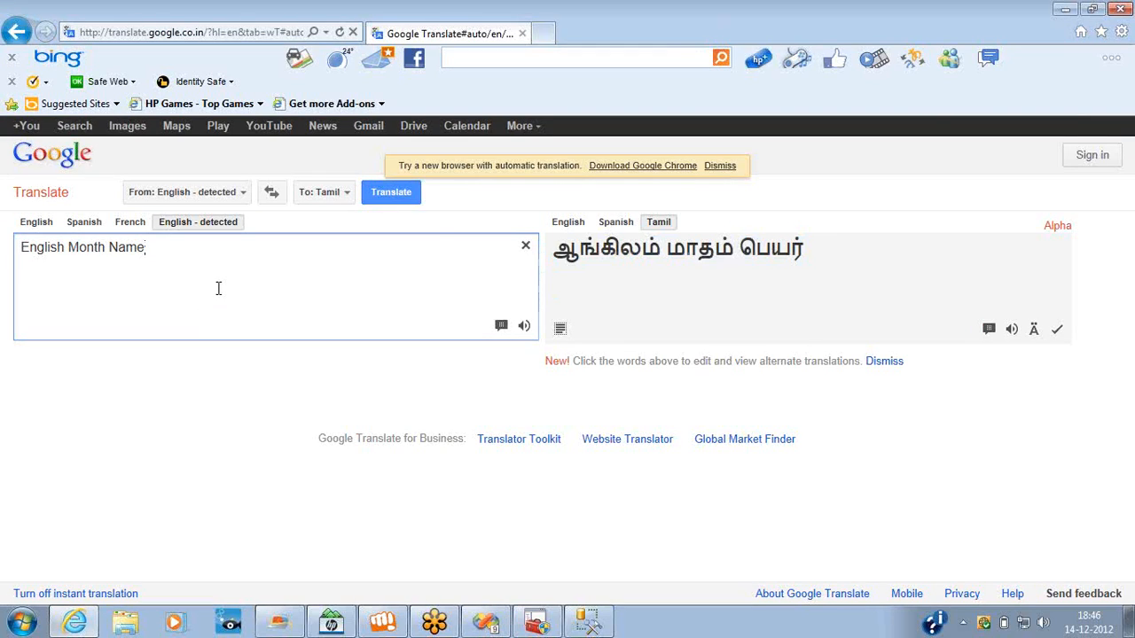
key(ctrl+a)
key(ctrl+v)
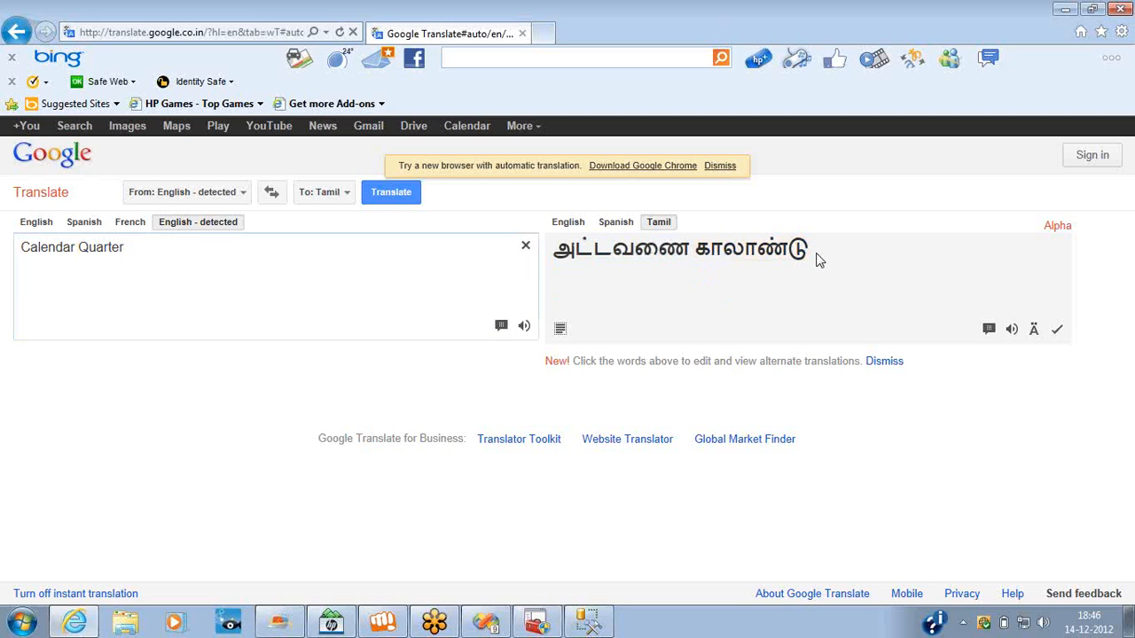
Copy the translation and enter அட்டவணை காலாண்டு as Calendar Quarter's Tamil caption in Visual Studio.
triple_click(818, 259)
key(ctrl+c)
key(alt+Tab)
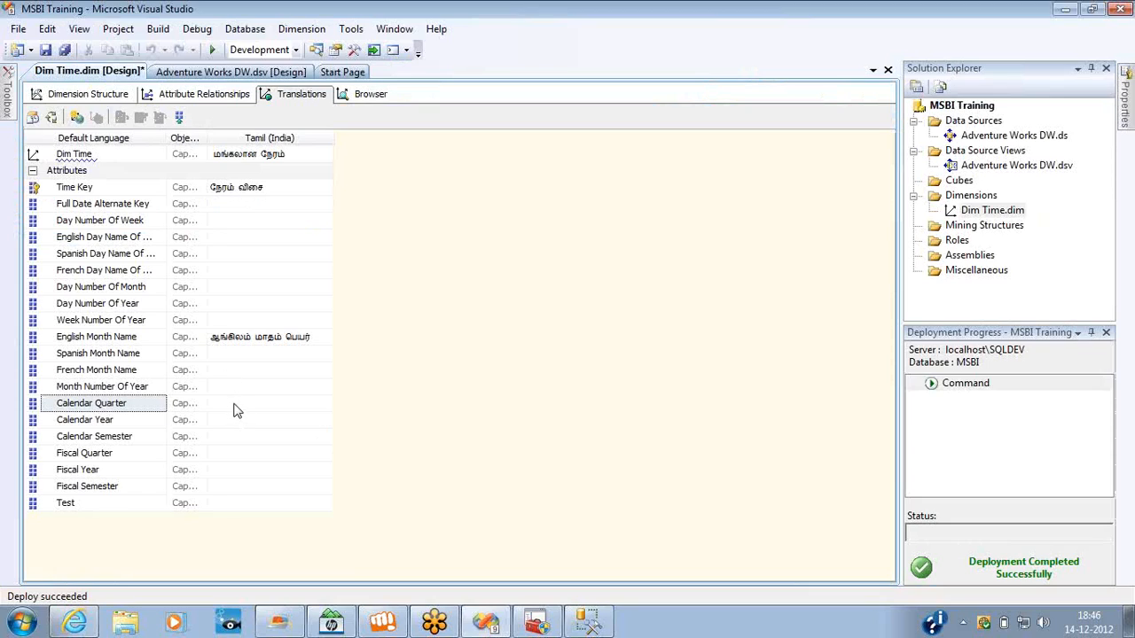
click(235, 403)
key(ctrl+v)
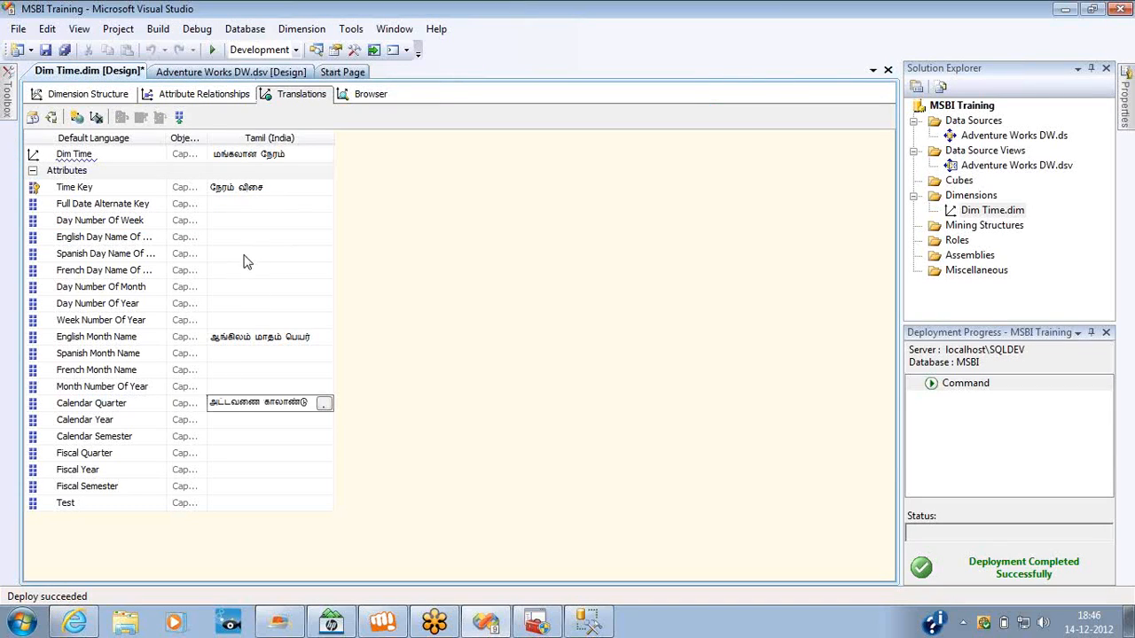
click(245, 205)
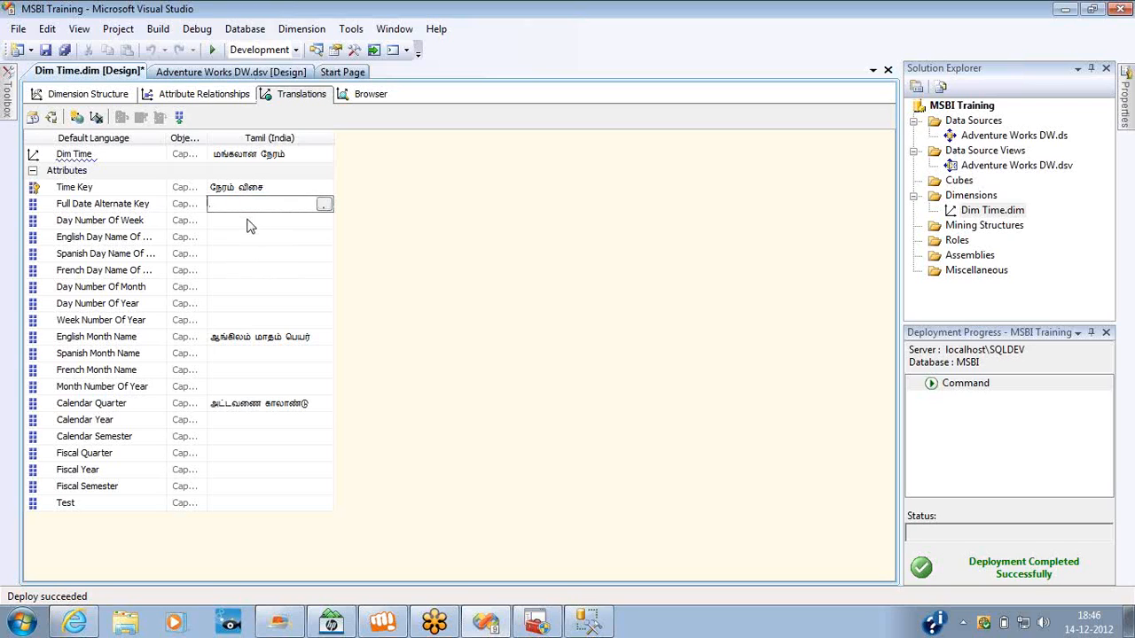
click(248, 222)
click(248, 238)
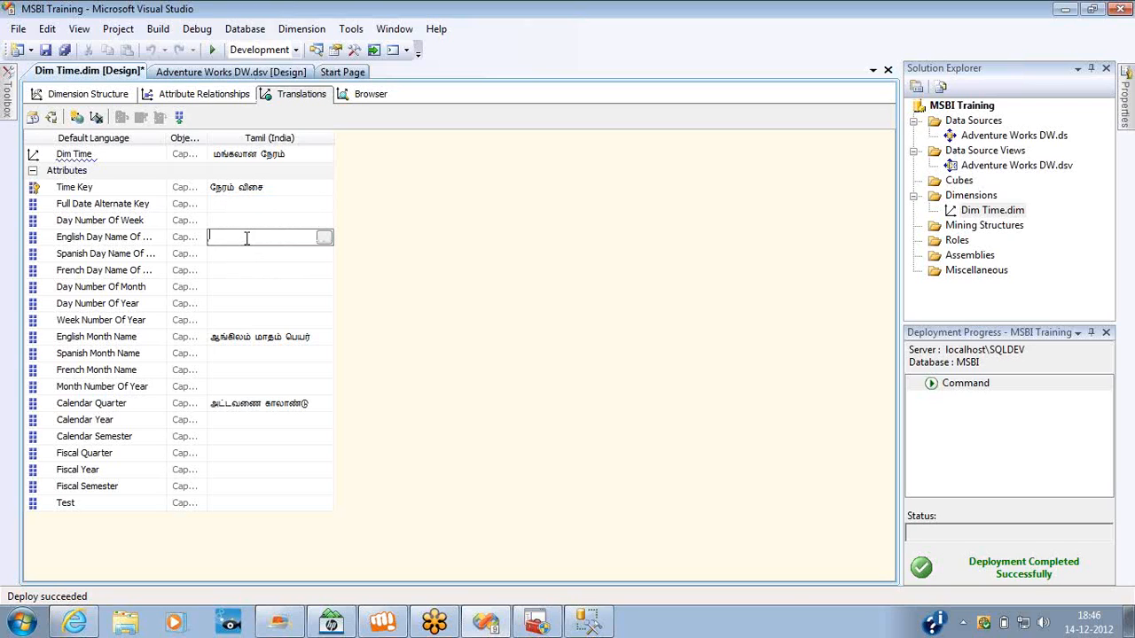
key(alt+Tab)
key(alt+Tab)
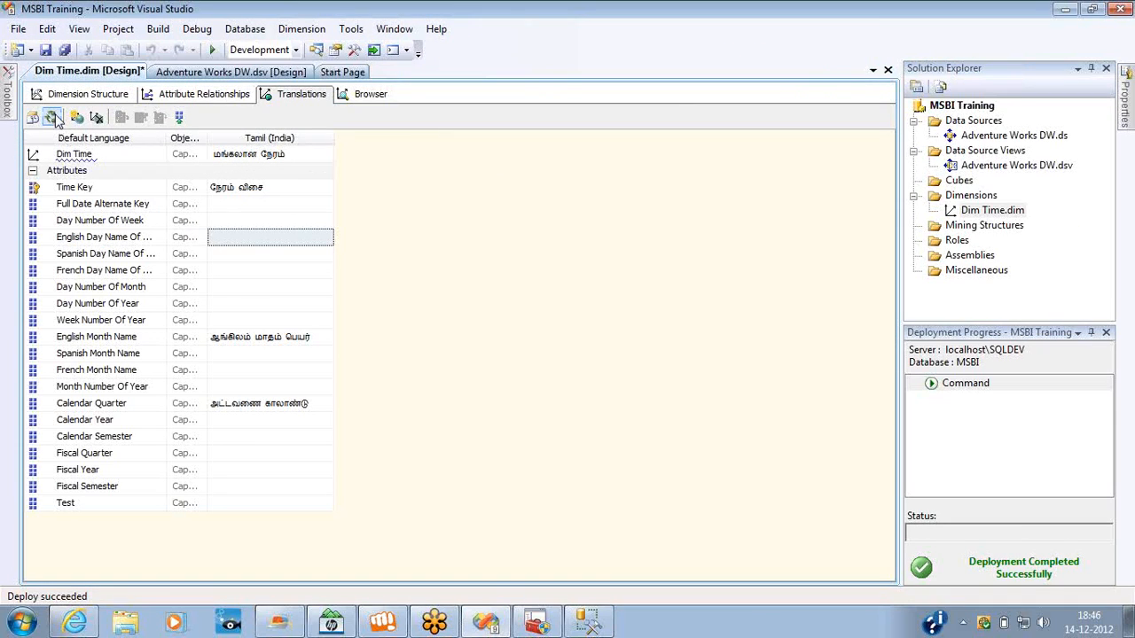
Process the MSBI Training database and reconnect the Dim Time browser to the reprocessed dimension.
right_click(956, 108)
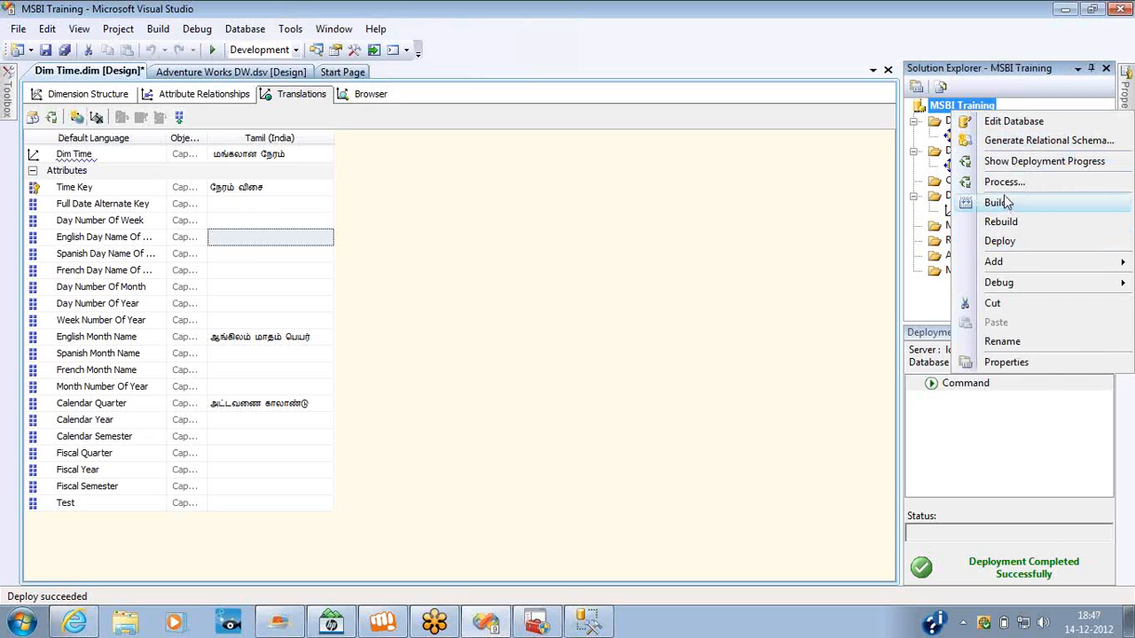
click(1003, 185)
key(Return)
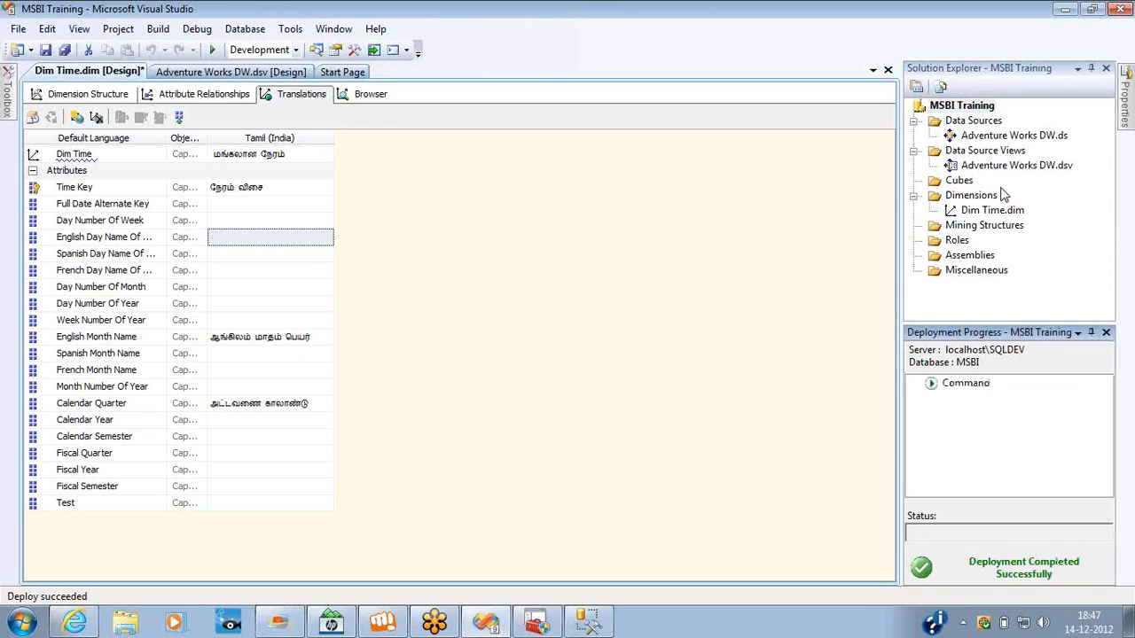
key(Return)
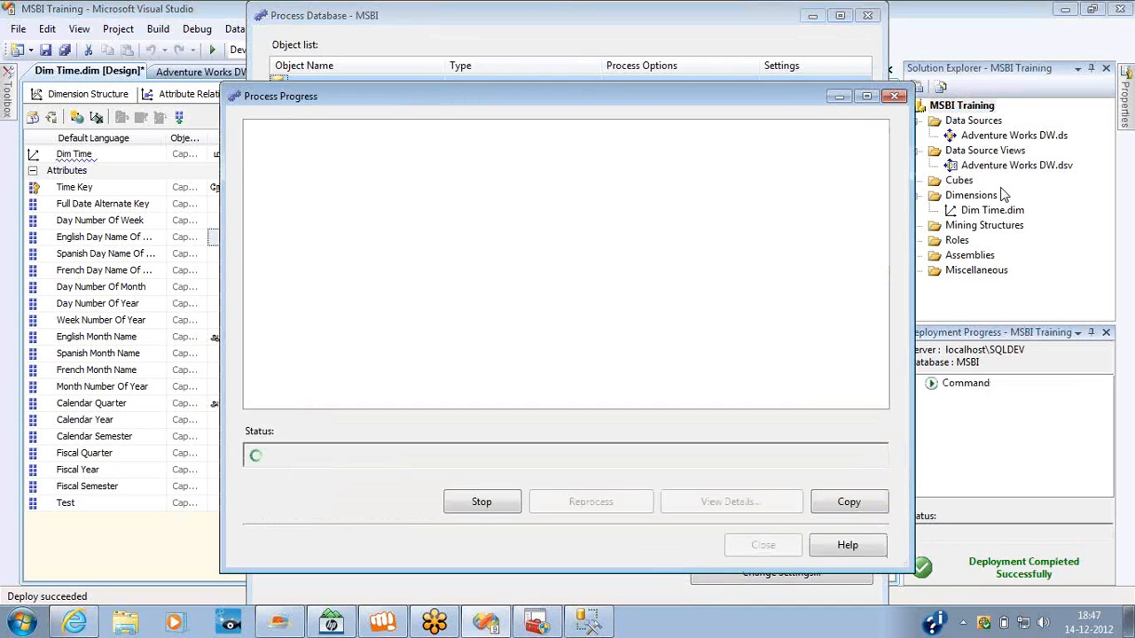
click(893, 96)
click(869, 17)
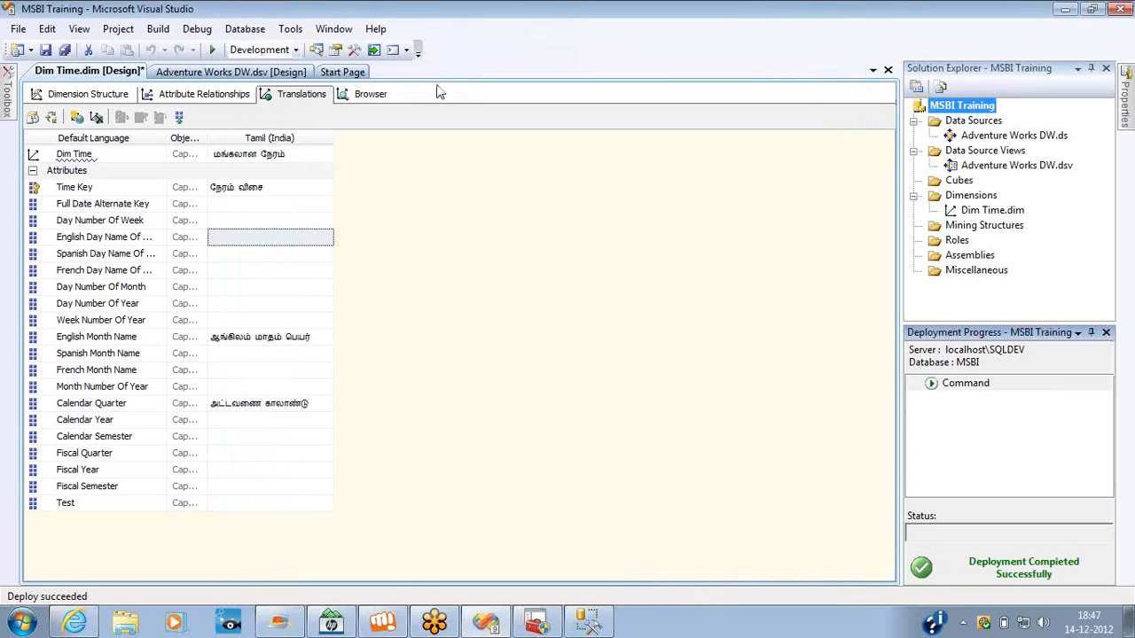
click(371, 96)
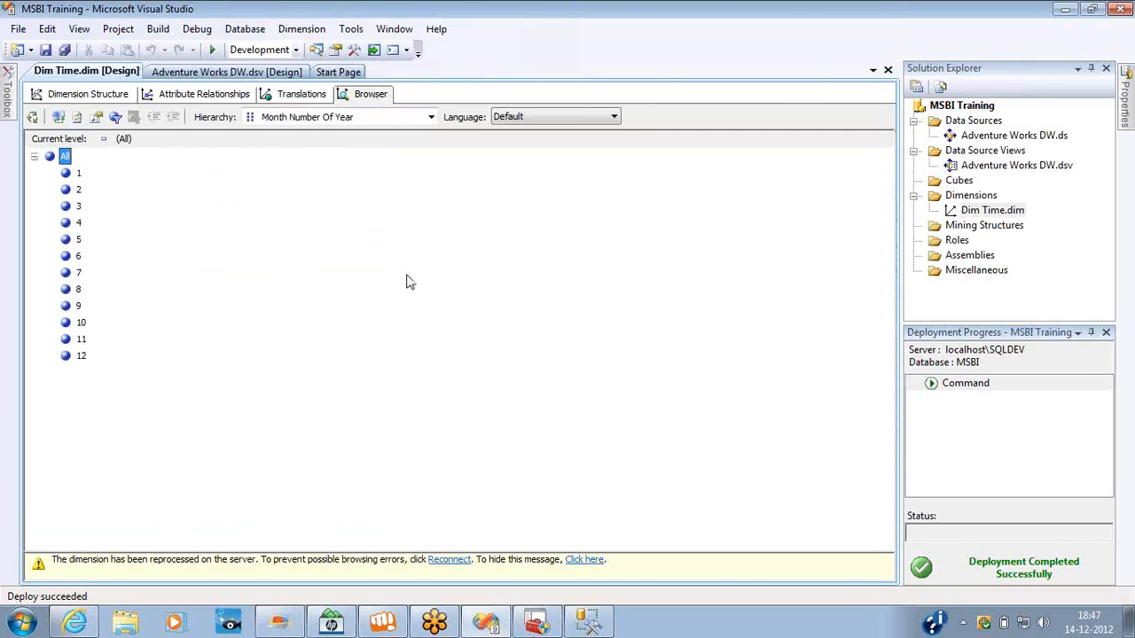
click(446, 560)
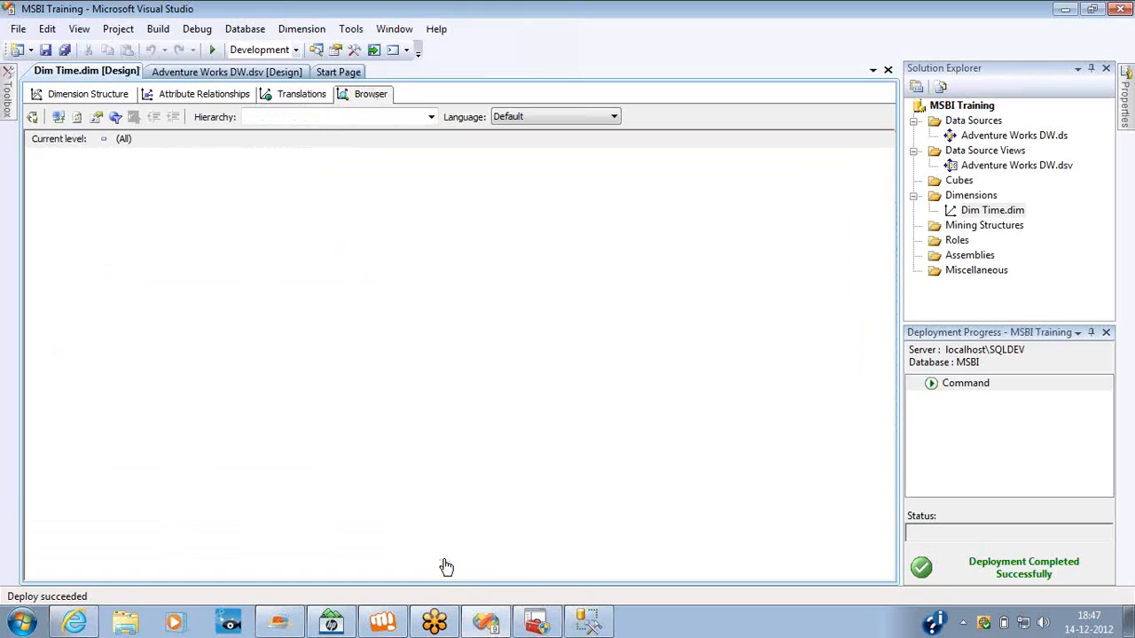
click(1075, 624)
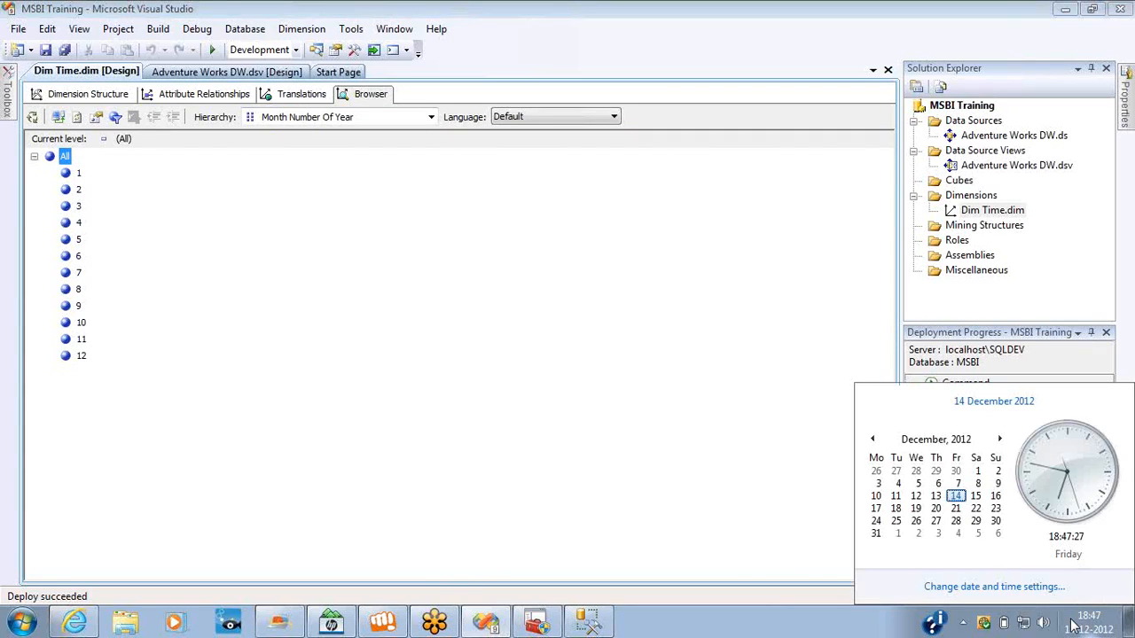
click(987, 588)
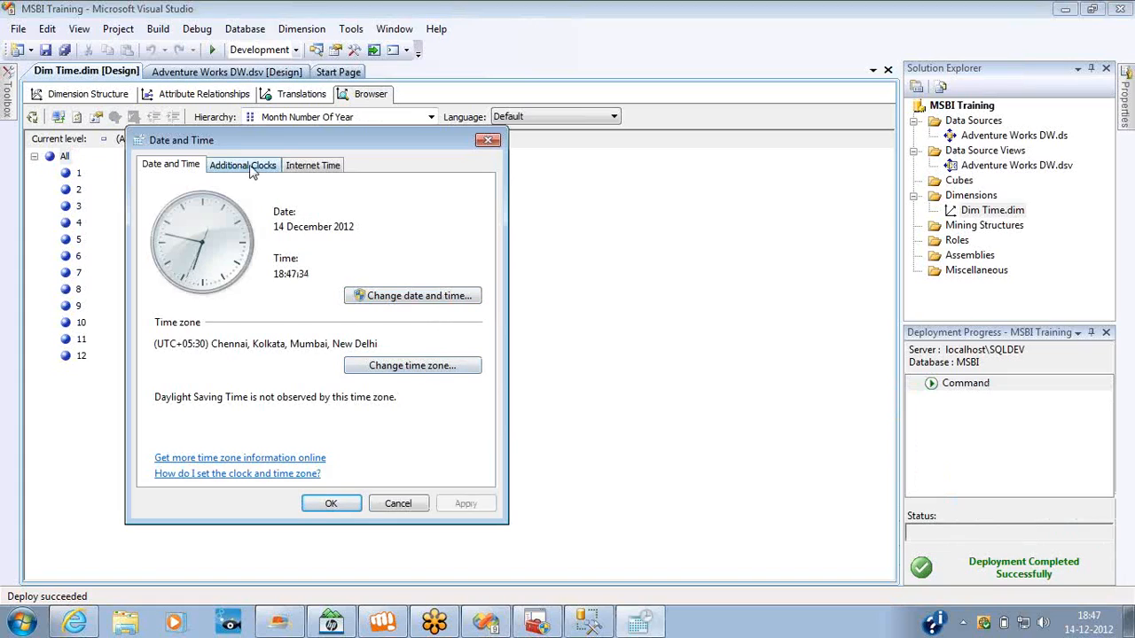
click(488, 141)
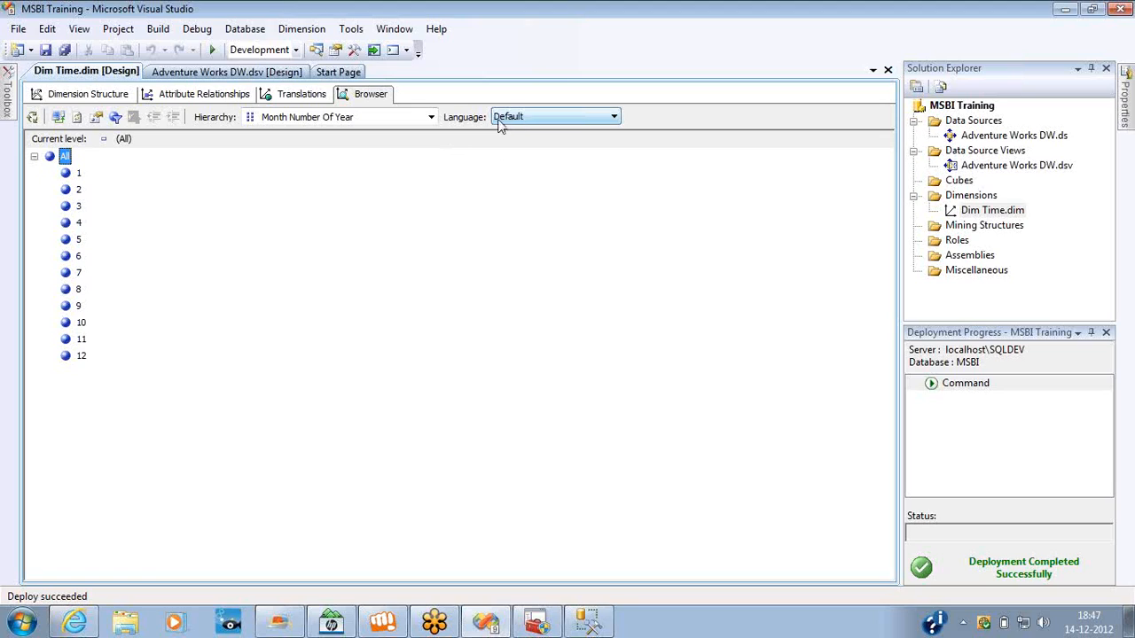
Examine the list of Dim Time hierarchy names in the default browser language.
click(316, 121)
click(316, 124)
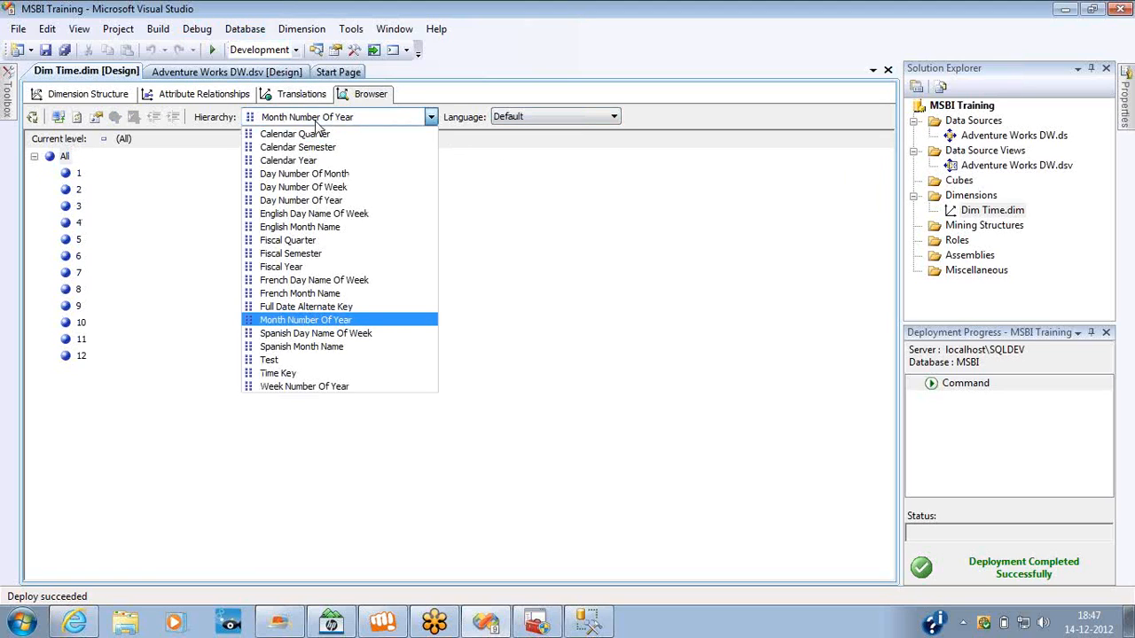
click(316, 124)
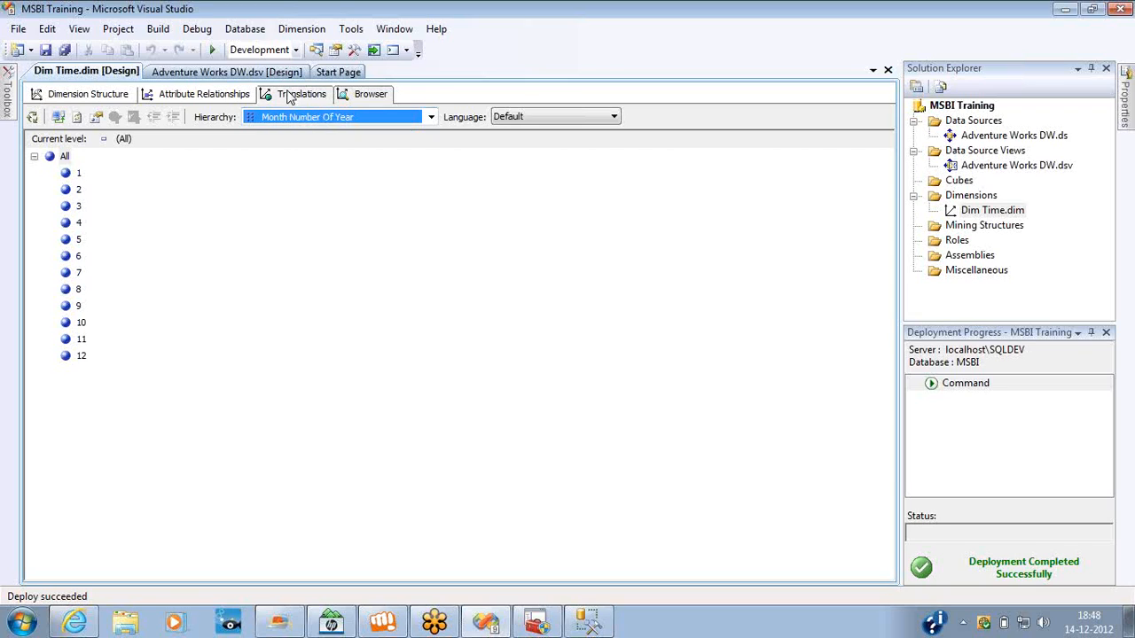
Add a new Telugu (India) translation to the Dim Time dimension.
click(288, 94)
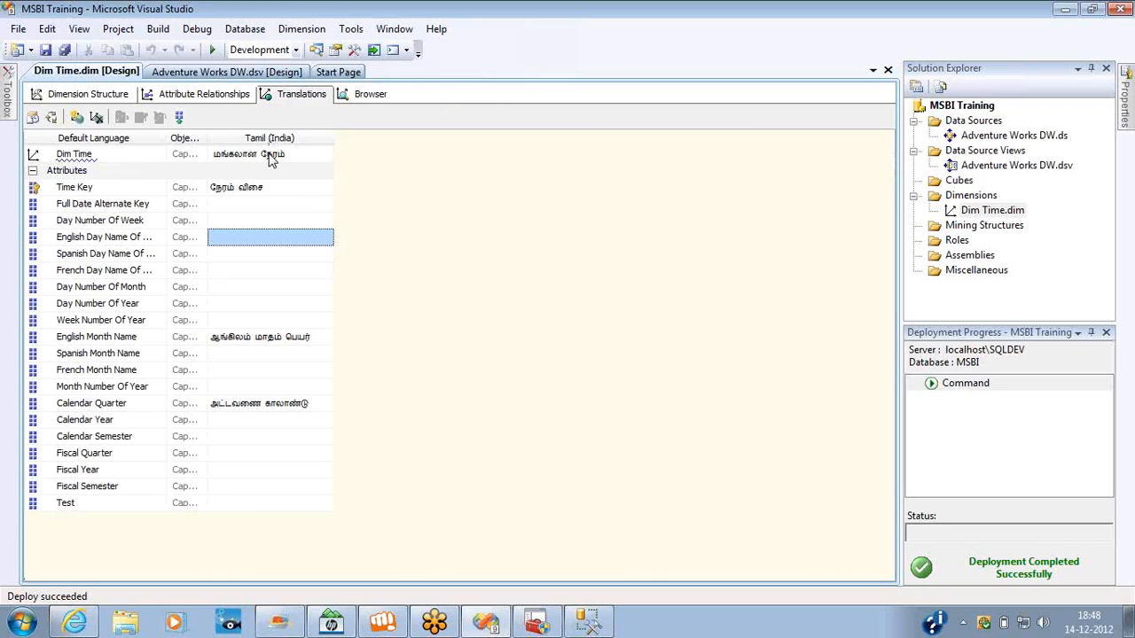
click(82, 118)
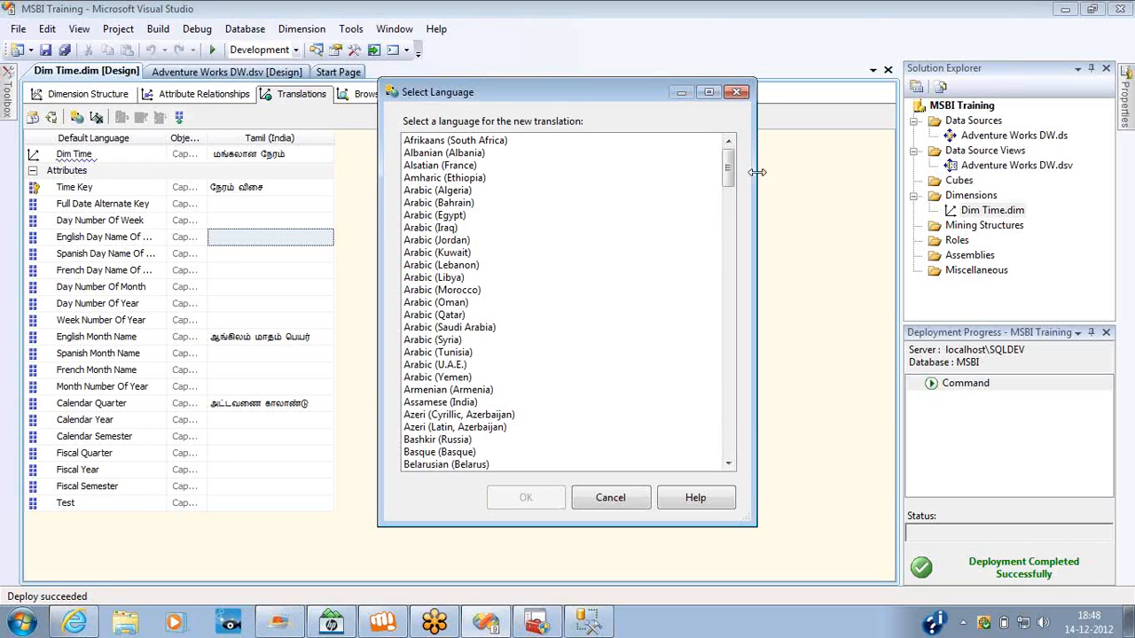
click(467, 256)
key(t)
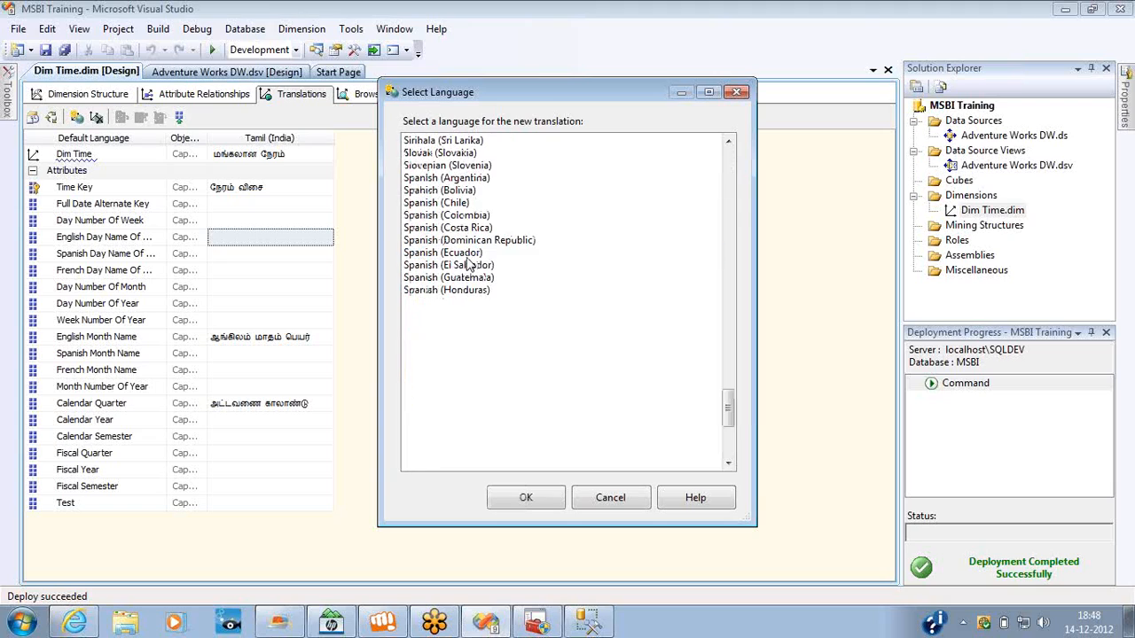
key(t)
key(t)
key(t)
key(t)
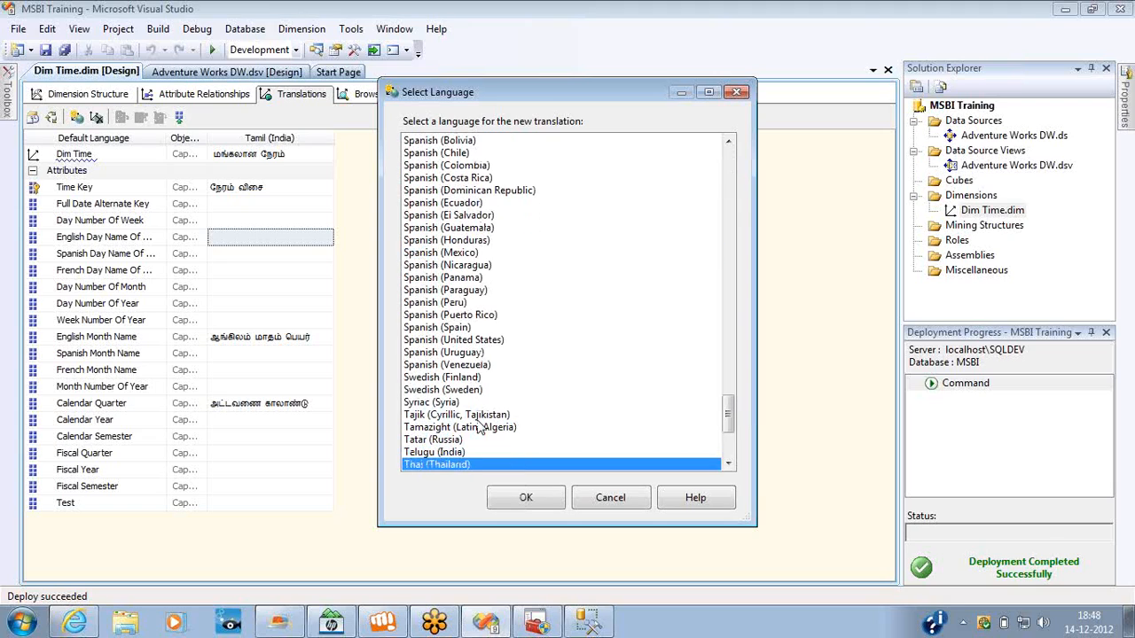
double_click(428, 453)
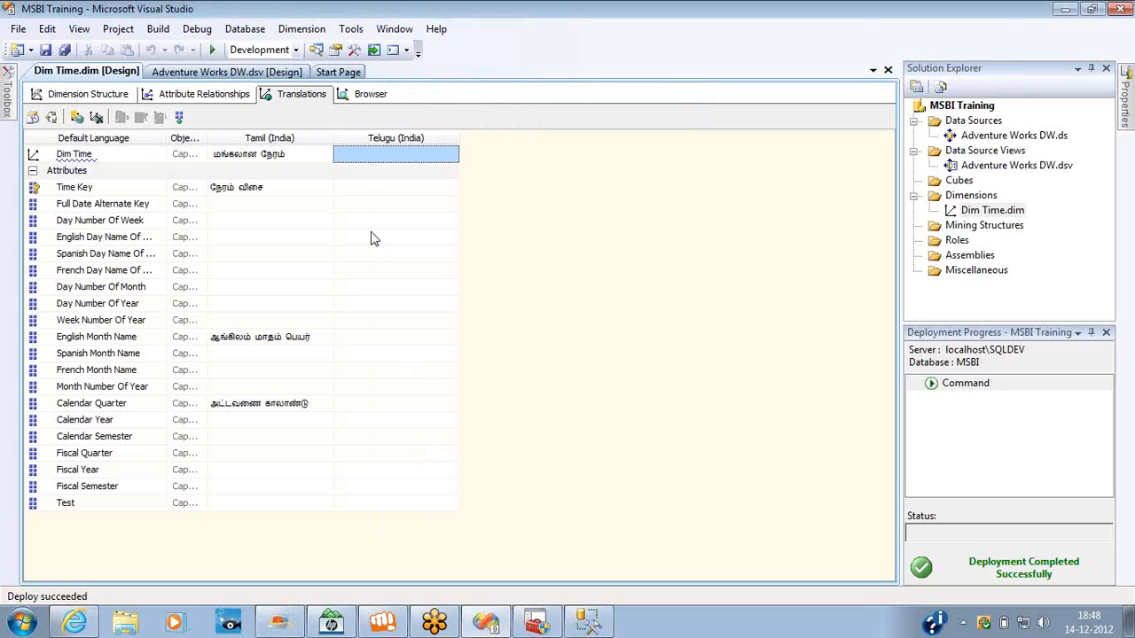
Set the language of the Dim Time dimension browser to Tamil (India).
click(351, 96)
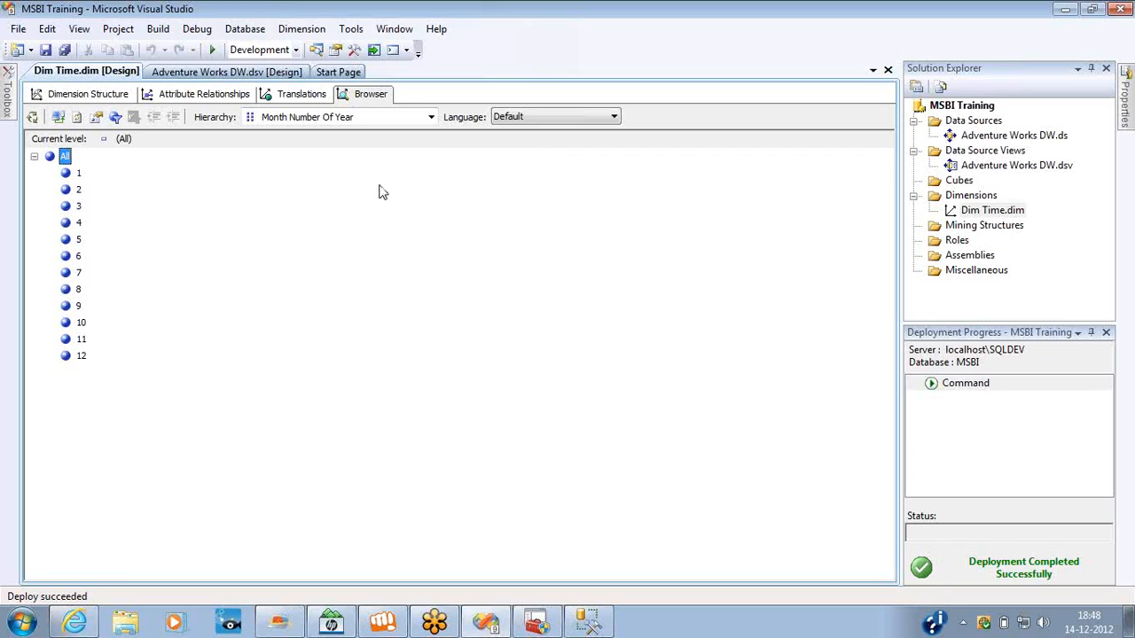
click(294, 118)
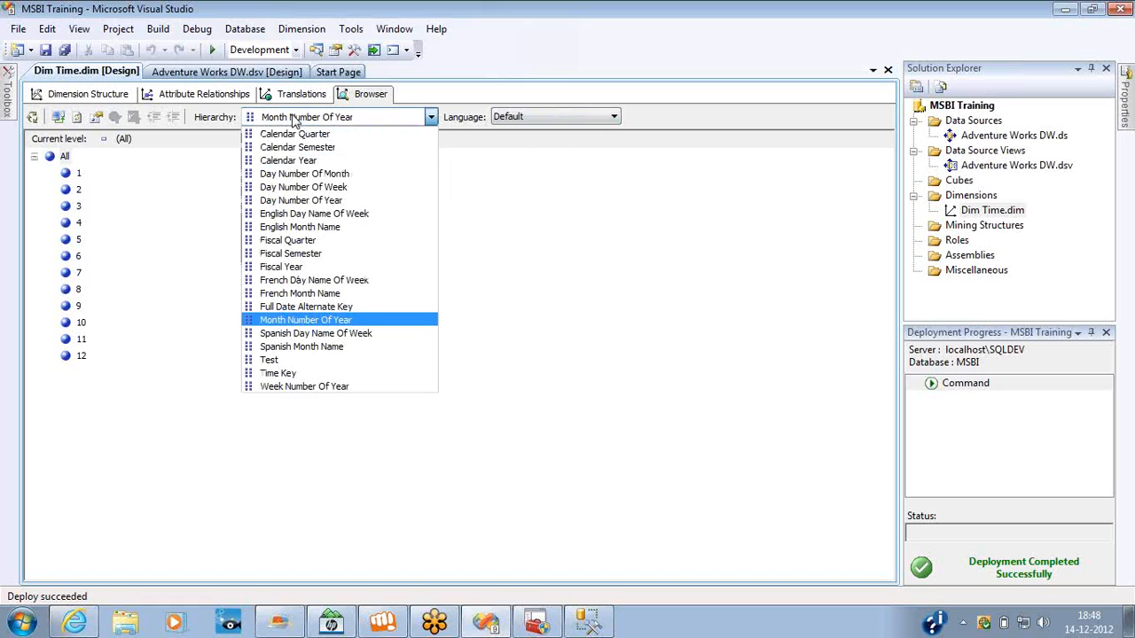
click(570, 122)
click(570, 122)
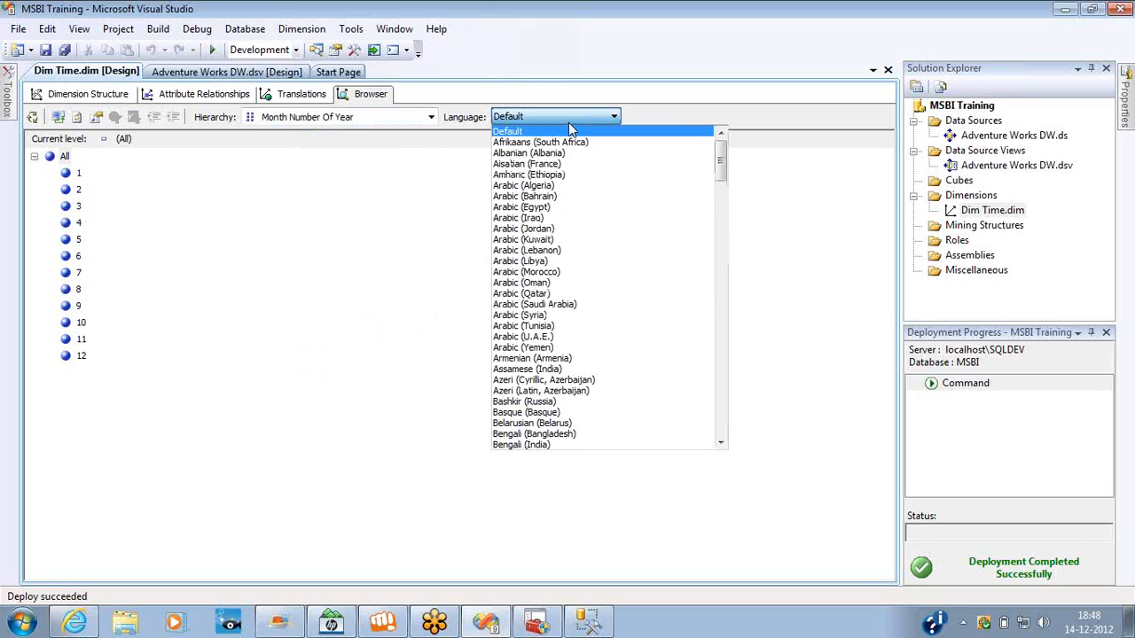
text(tamil)
key(Down)
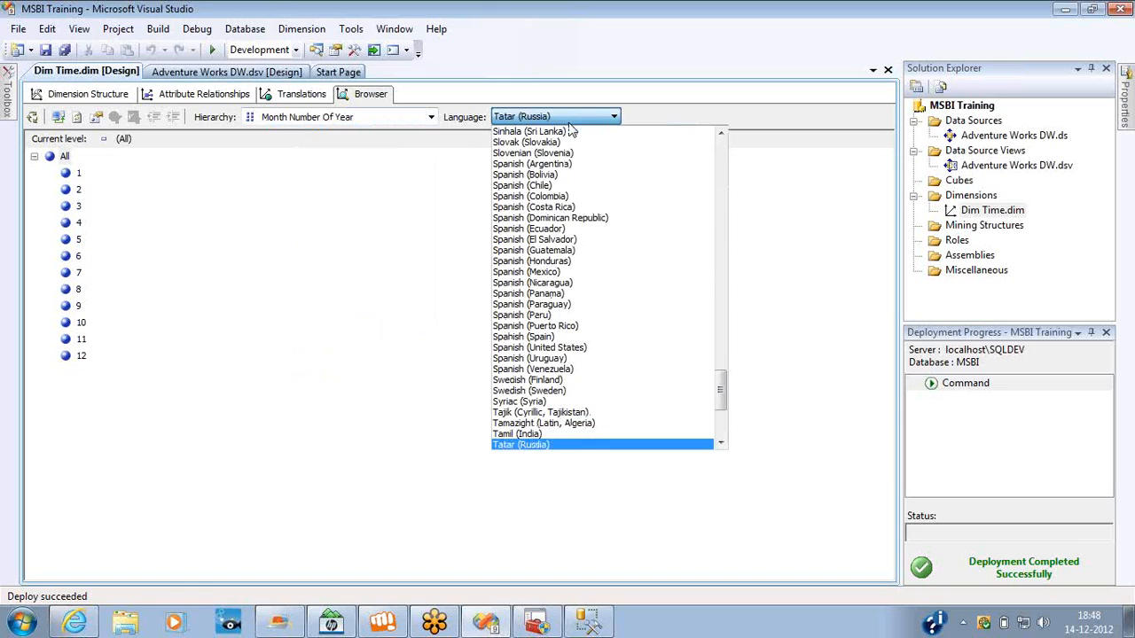
key(Up)
key(Return)
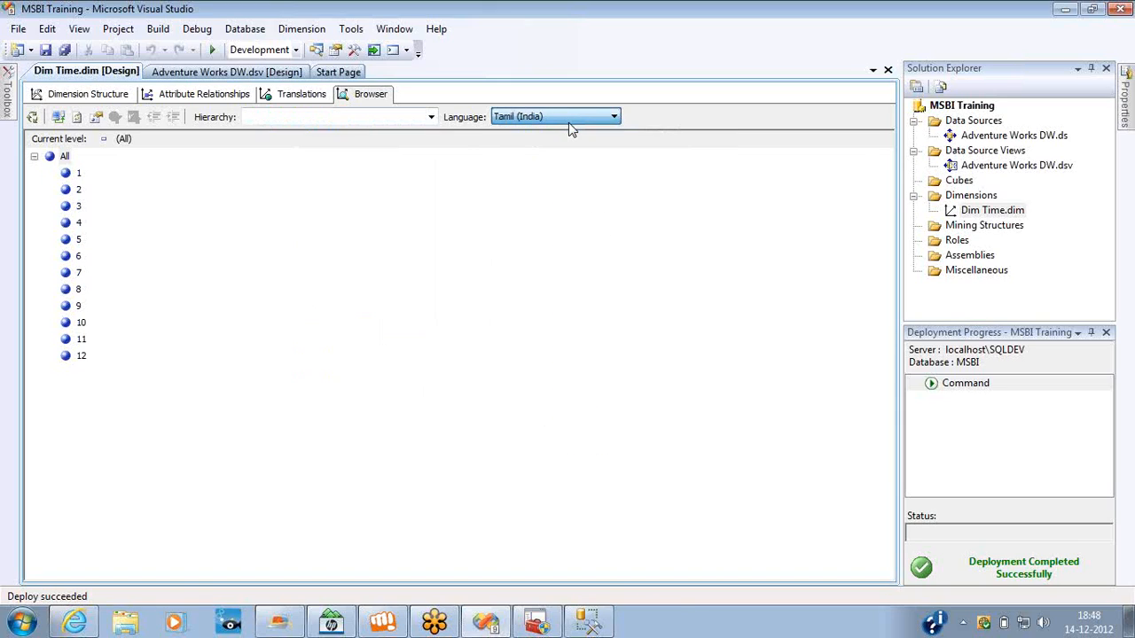
Examine the hierarchy names under Tamil (India) and compare them with the captions entered in the dimension's translations.
click(431, 118)
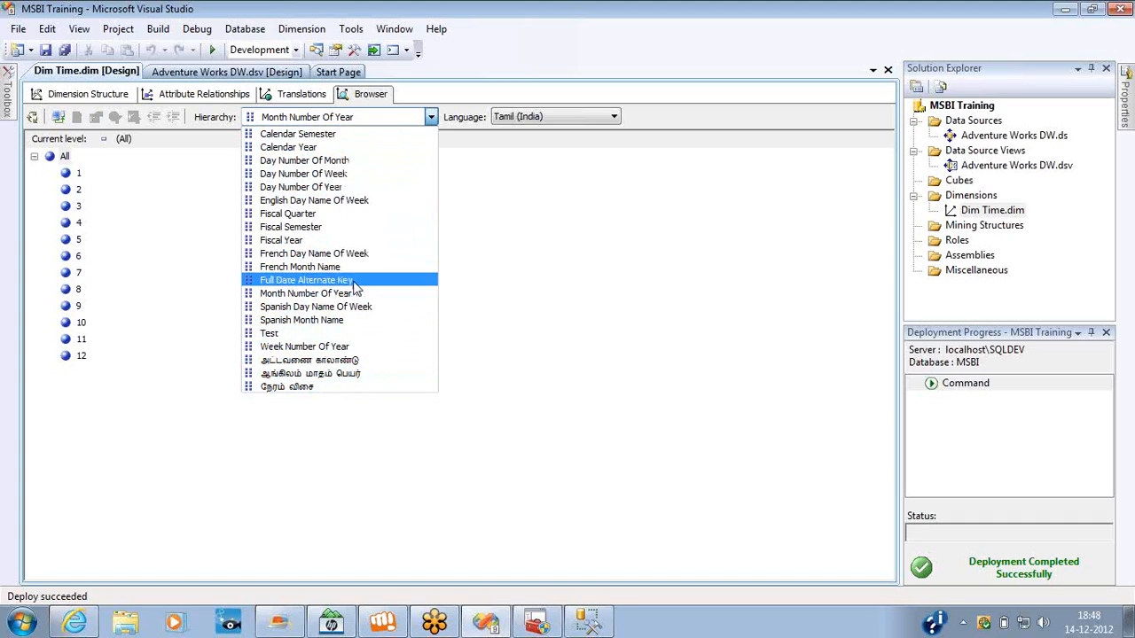
click(301, 95)
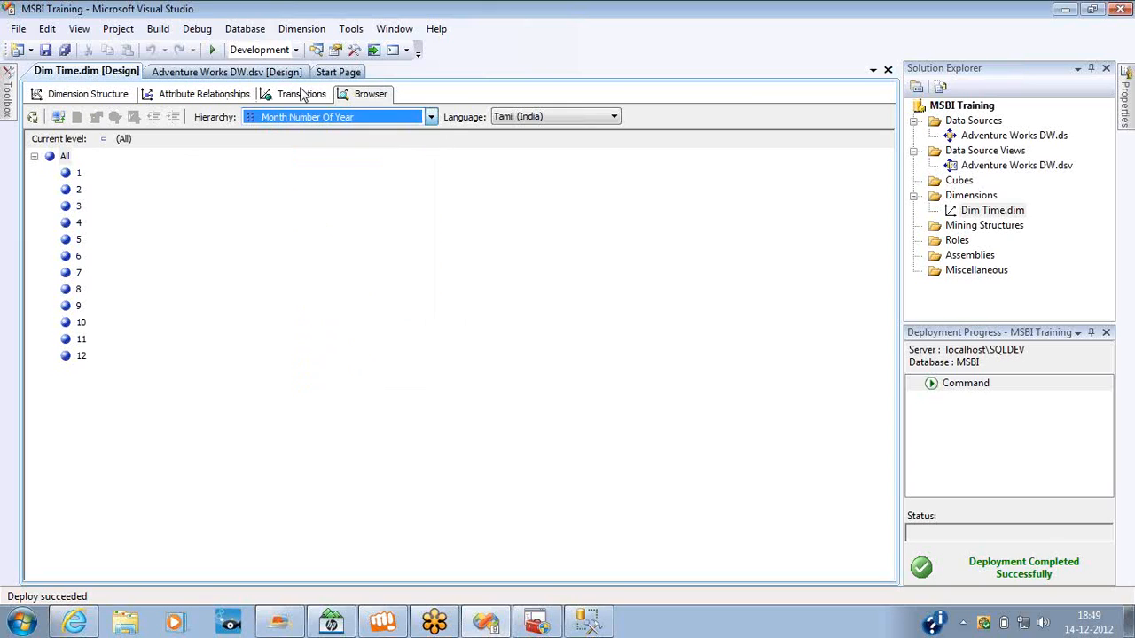
click(301, 94)
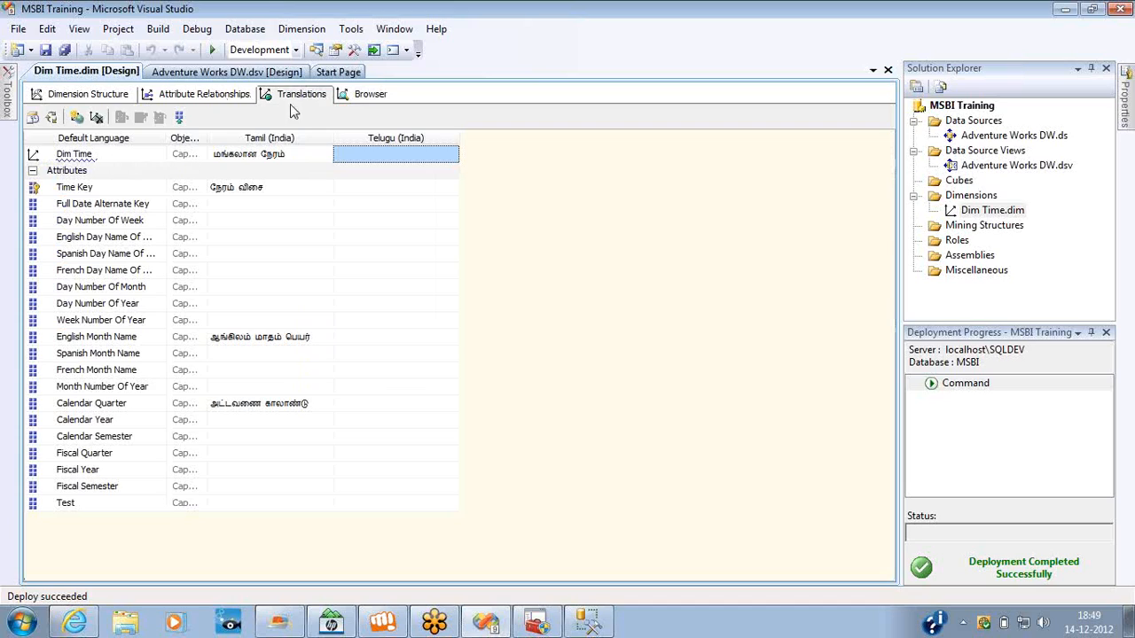
click(369, 94)
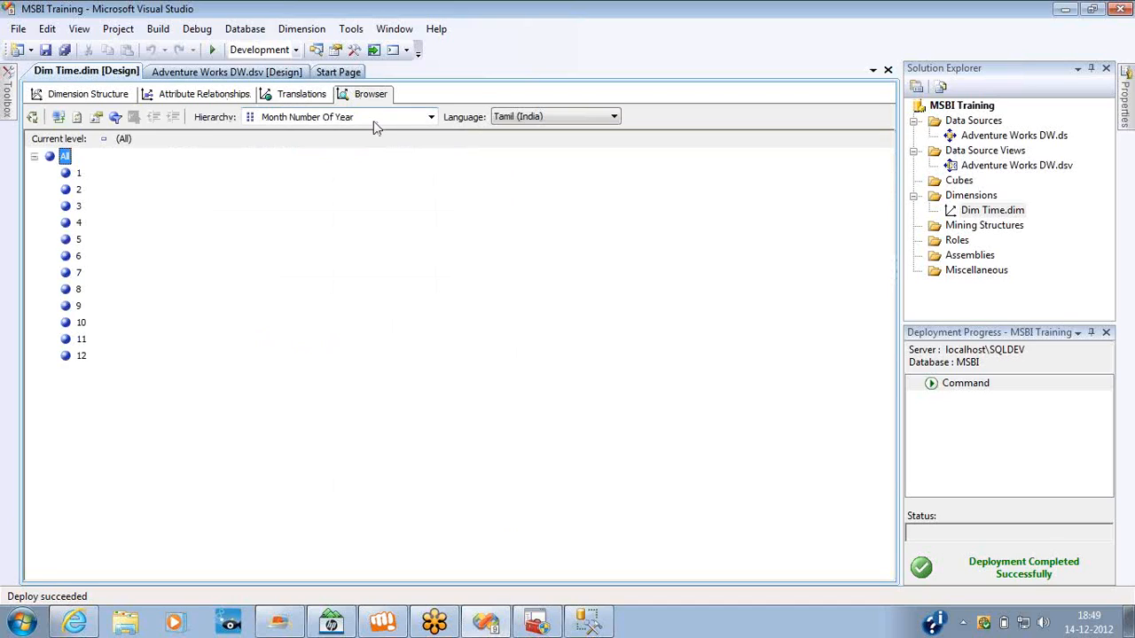
click(374, 126)
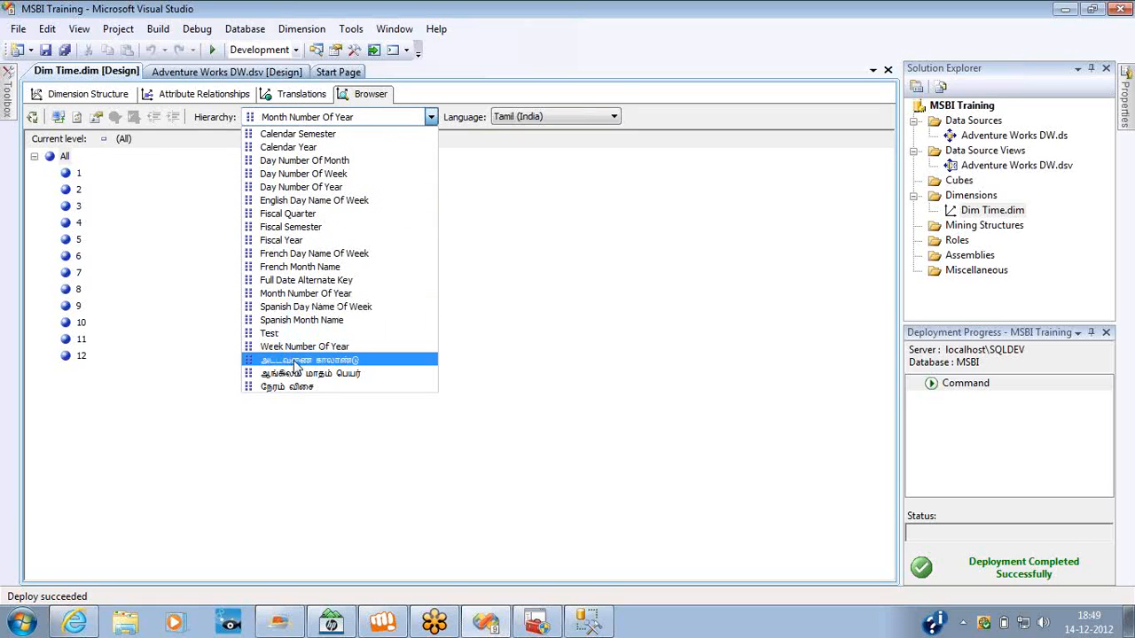
click(291, 116)
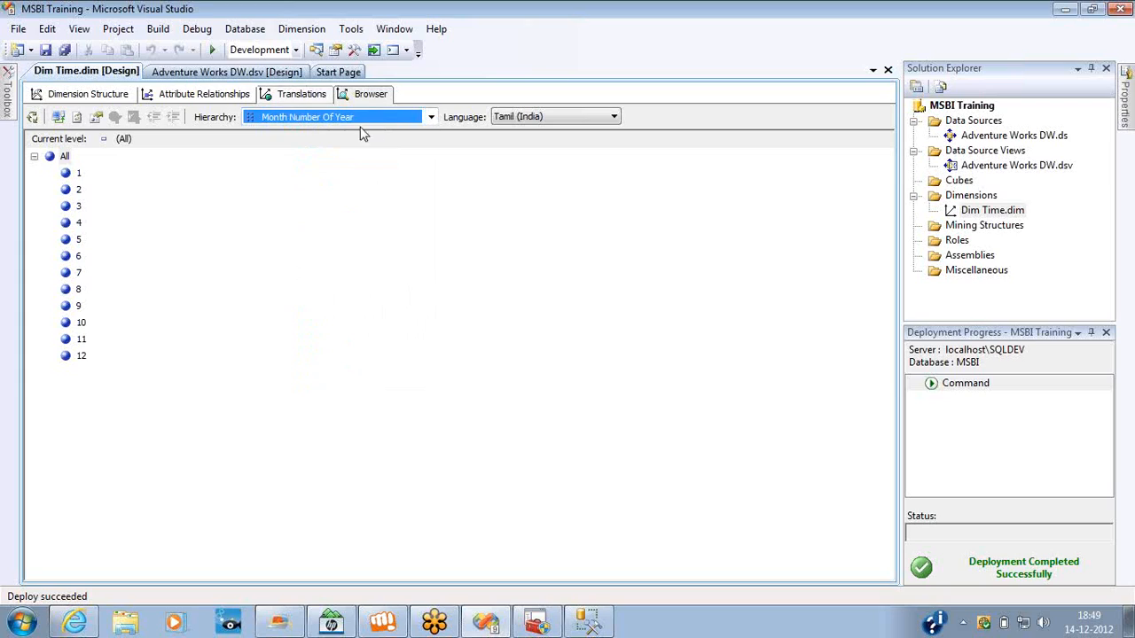
Paste the Tamil caption அட்டவணை காலாண்டு for French Day Name Of Week, Day Number Of Month and Day Number Of Year in the dimension's translations.
click(302, 93)
click(249, 236)
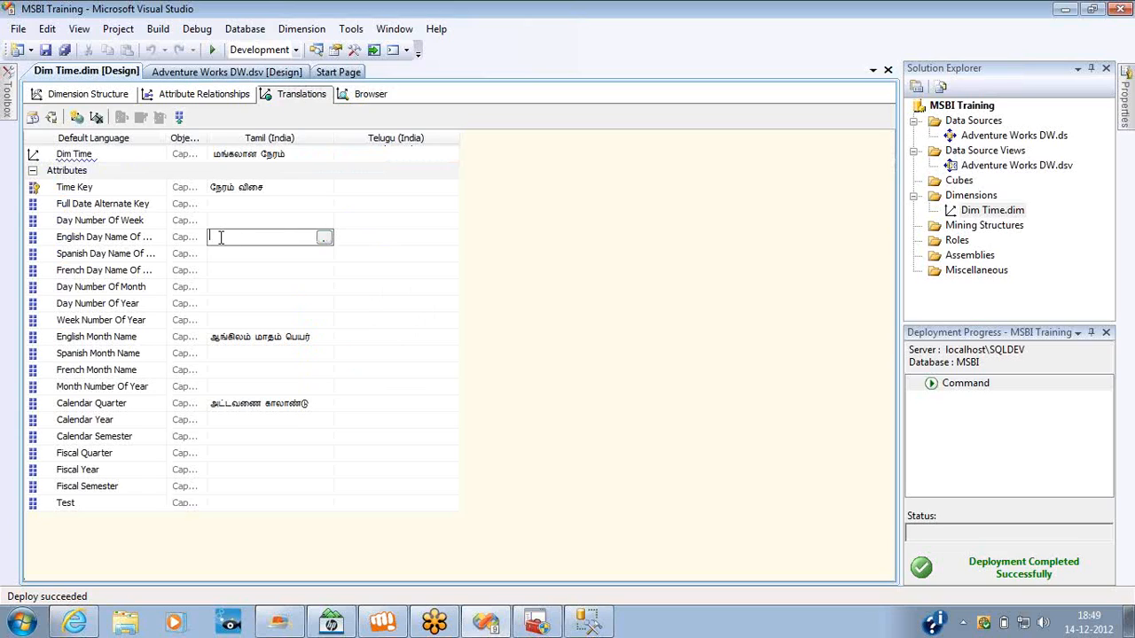
click(130, 238)
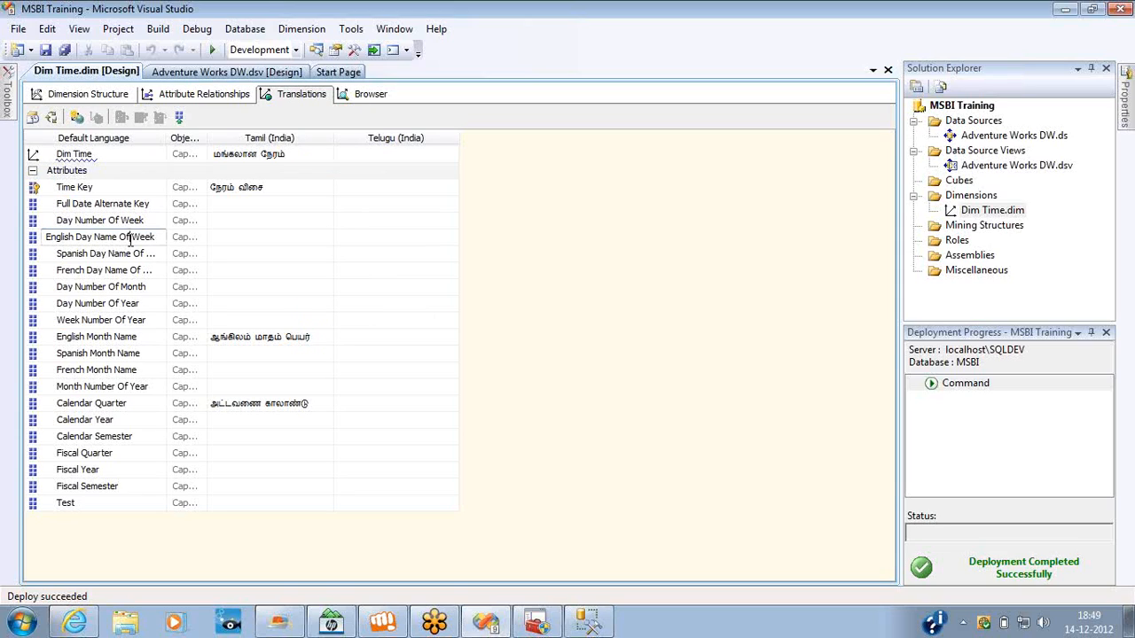
click(246, 271)
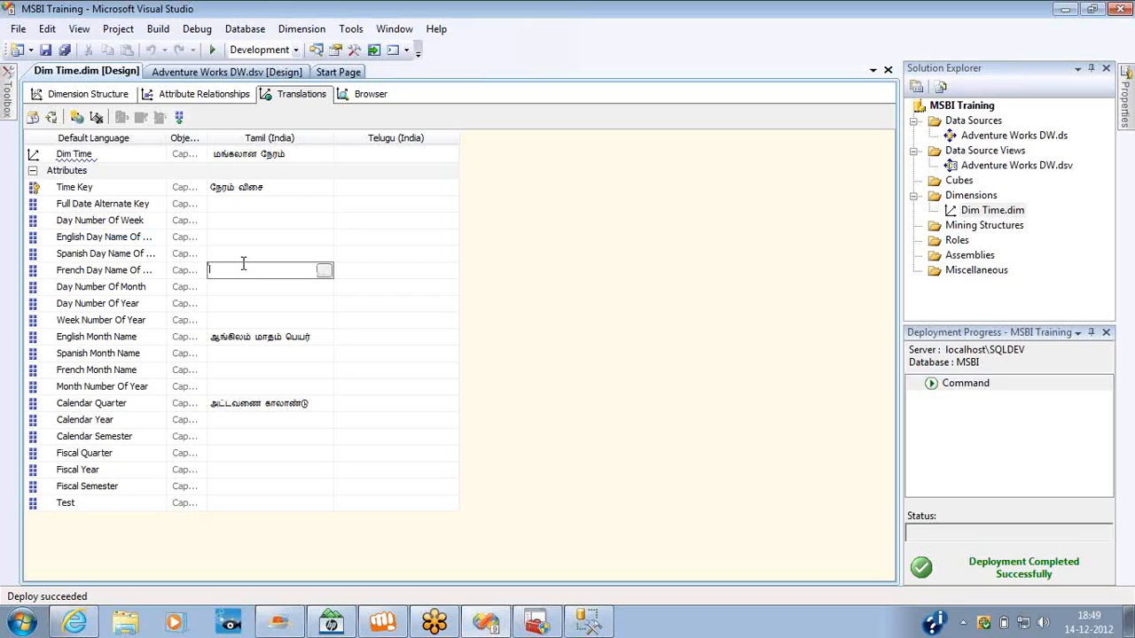
click(139, 272)
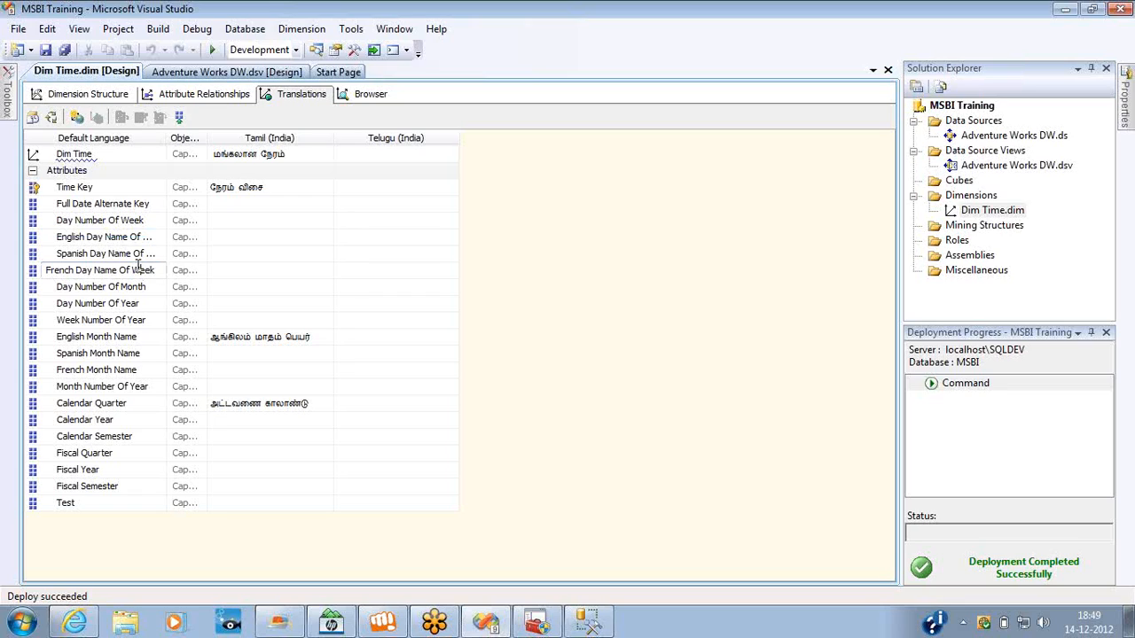
click(232, 271)
text(அட்டவணை காலாண்டு)
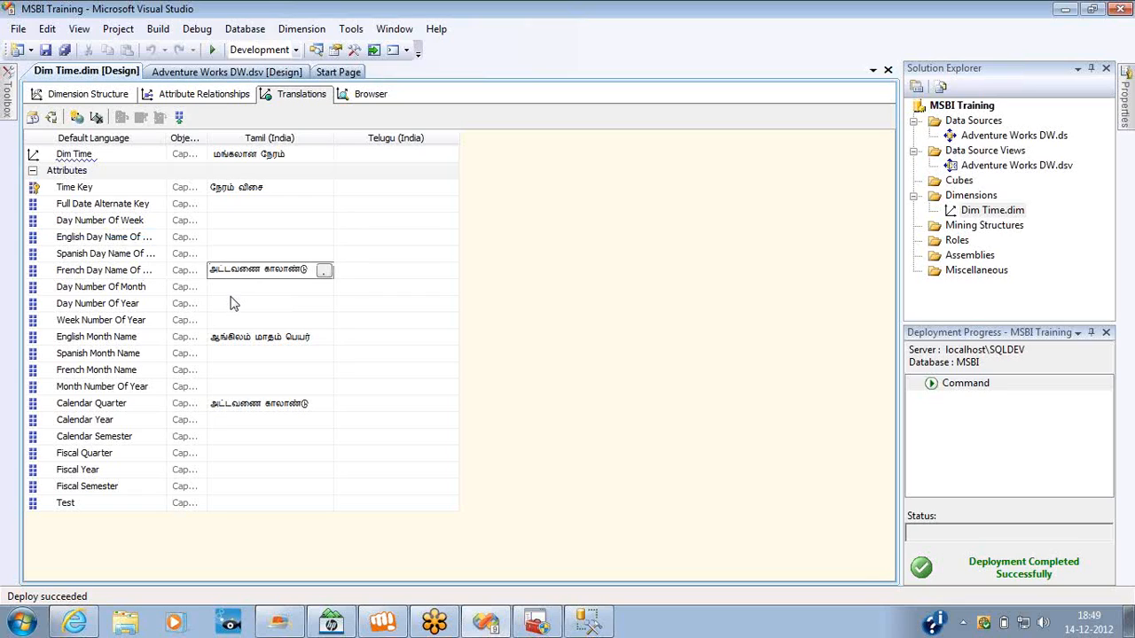
click(232, 286)
text(அட்டவணை காலாண்டு)
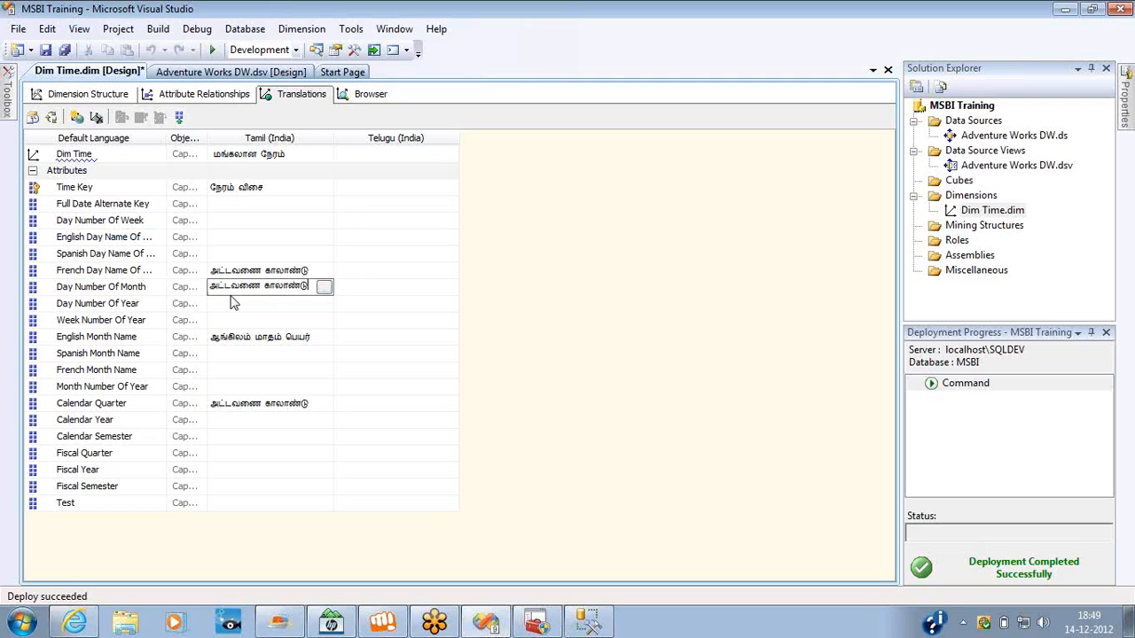
click(232, 304)
text(அட்டவணை காலாண்டு)
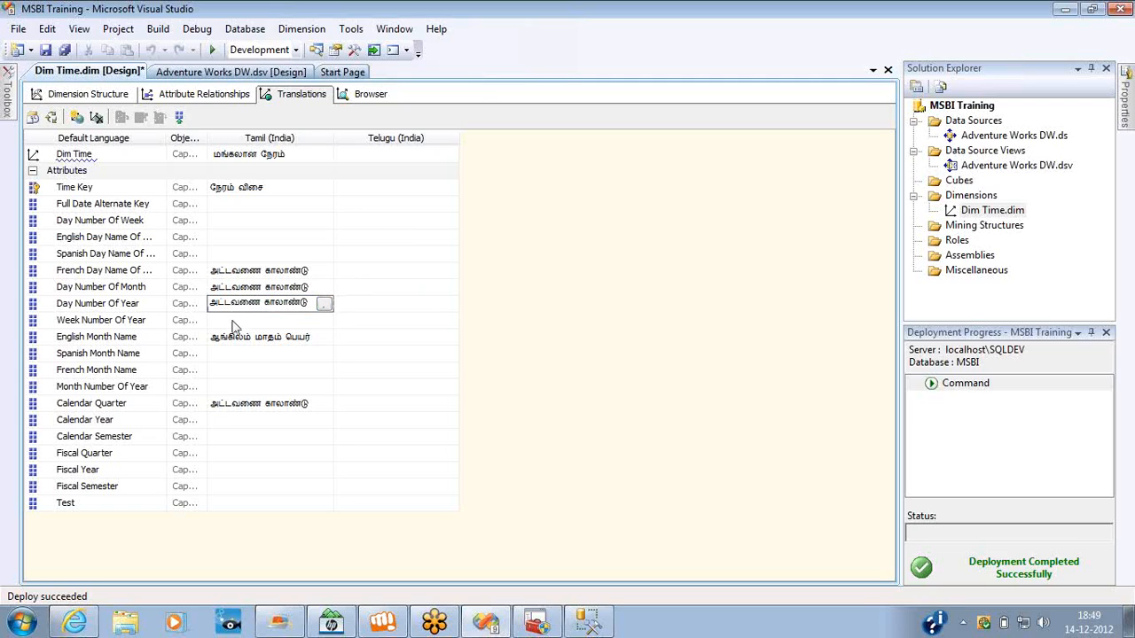
Paste the same Tamil caption for Week Number Of Year and Spanish Month Name, and save the Dim Time dimension.
click(233, 321)
text(அட்டவணை காலாண்டு)
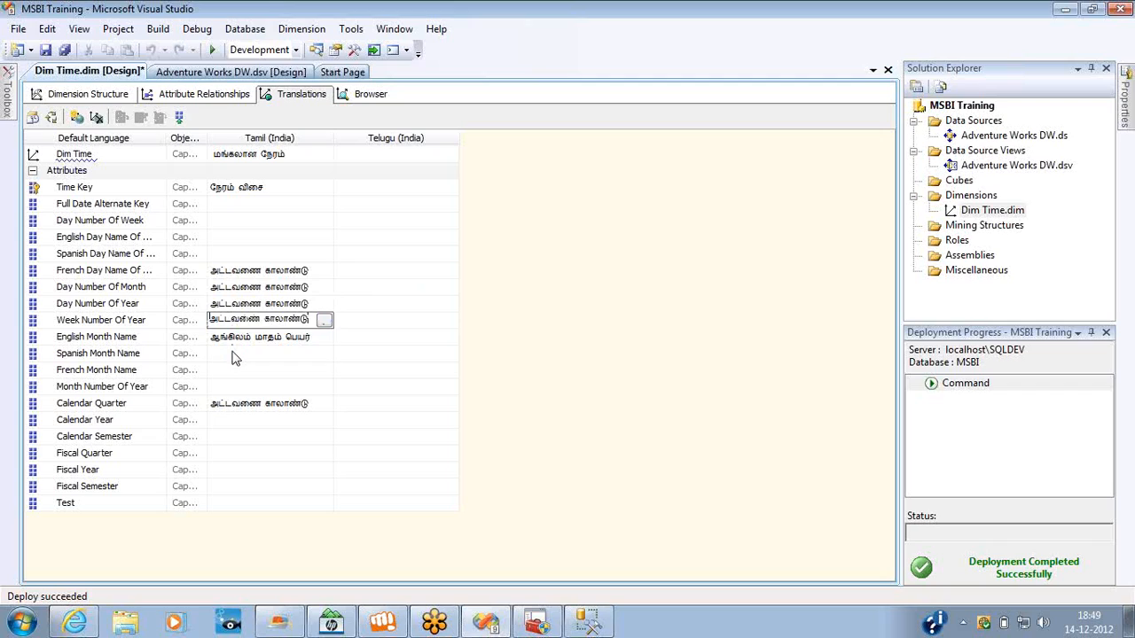
click(233, 353)
text(அட்டவணை காலாண்டு)
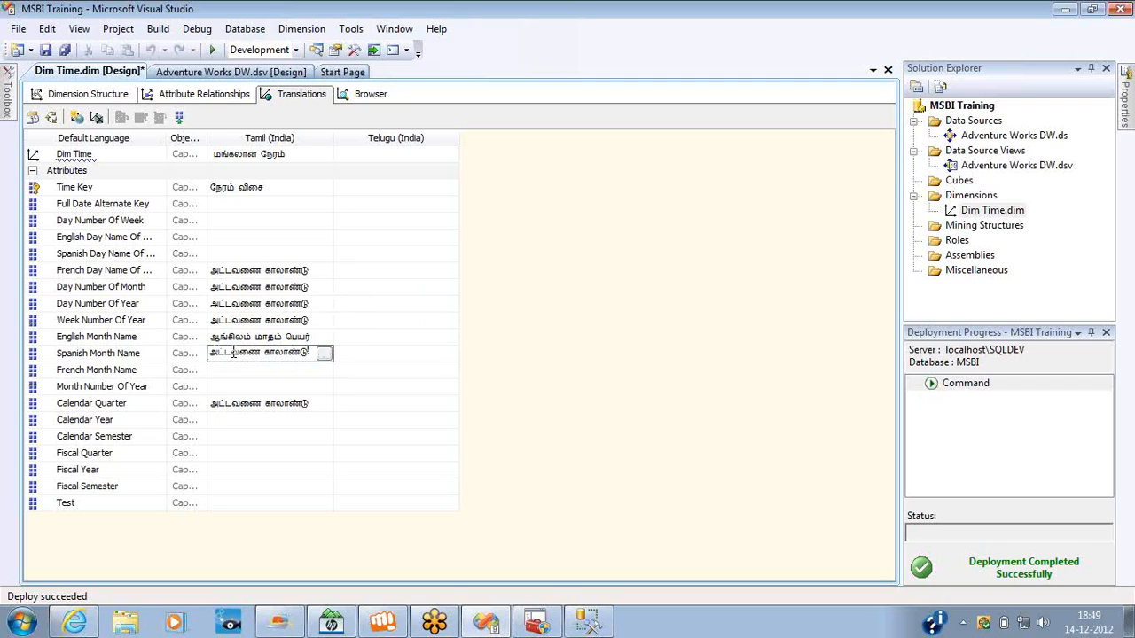
key(ctrl+s)
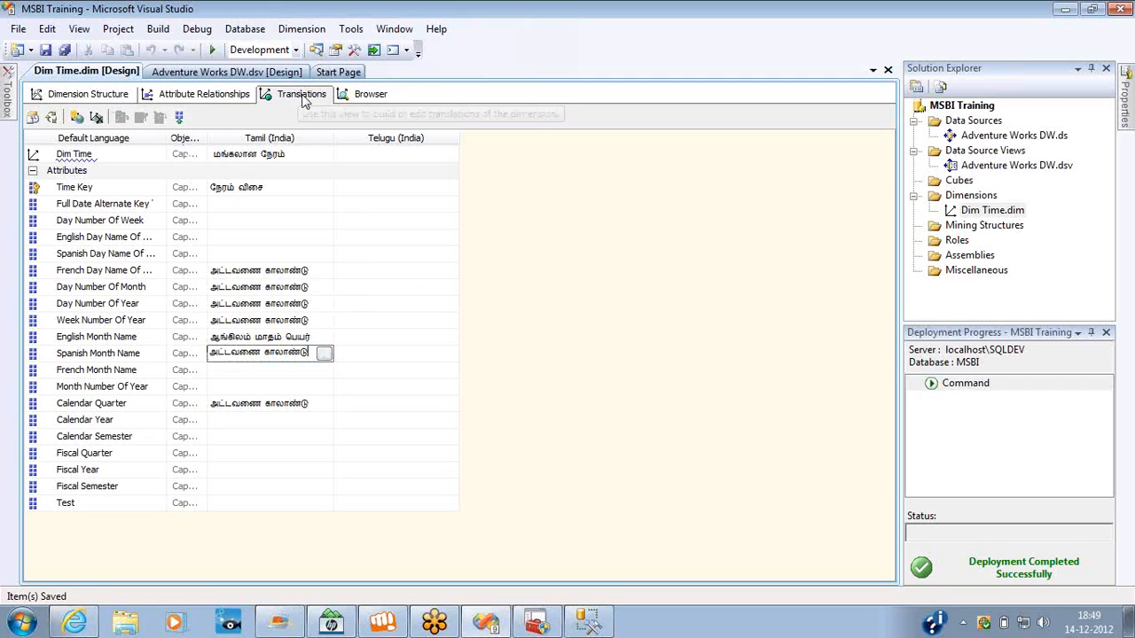
Process the MSBI Training project's database with Process Full, close the processing dialogs and save the dimension.
click(368, 94)
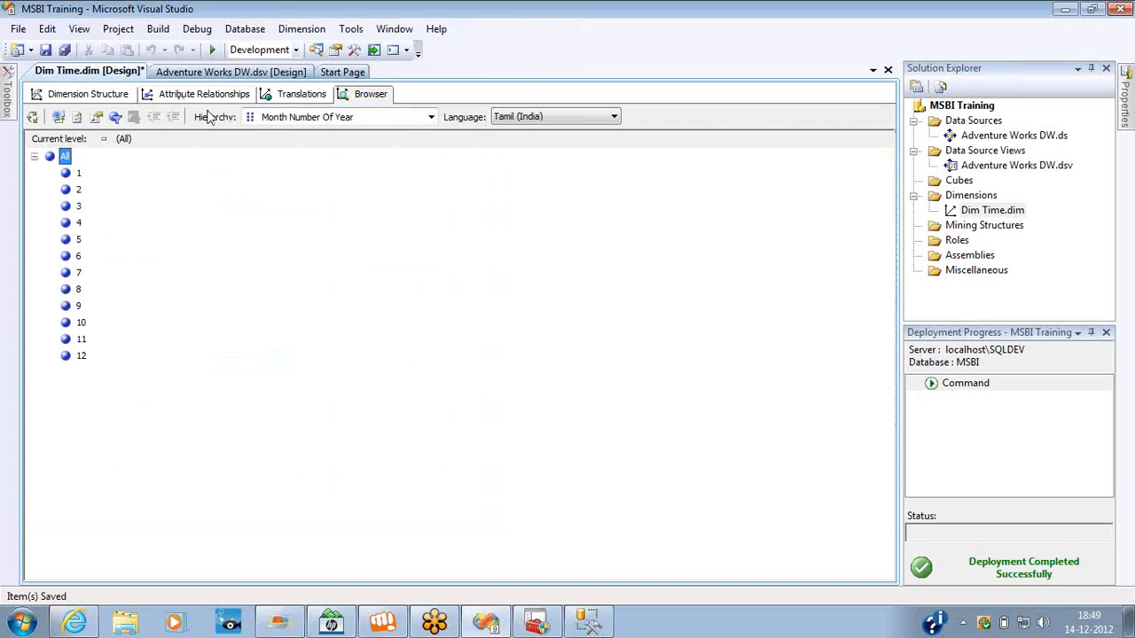
right_click(964, 108)
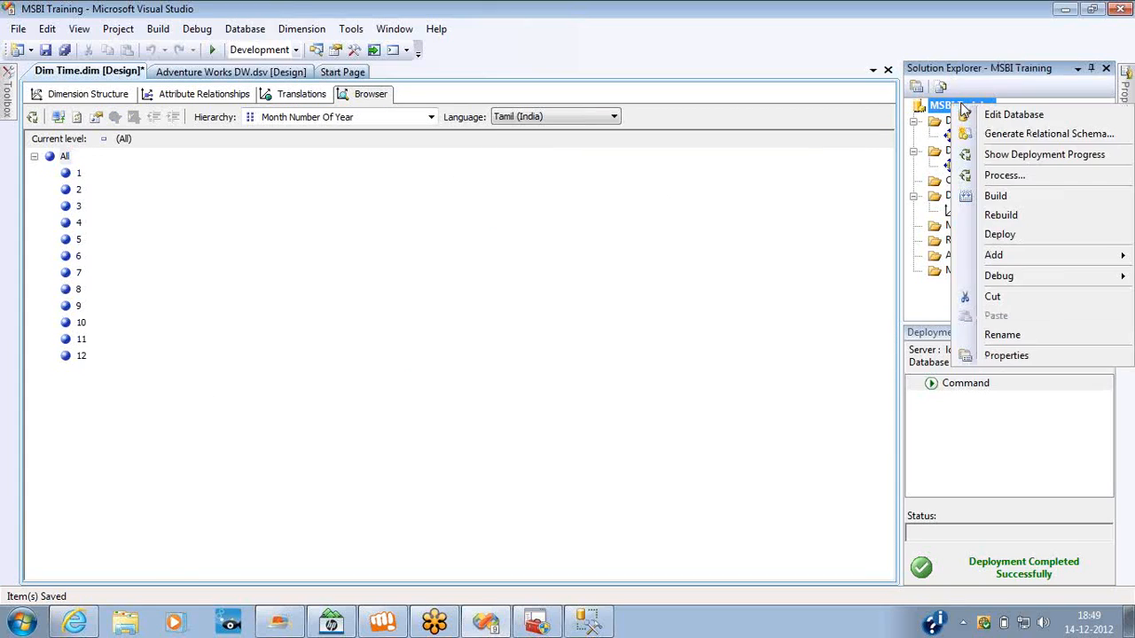
click(1000, 180)
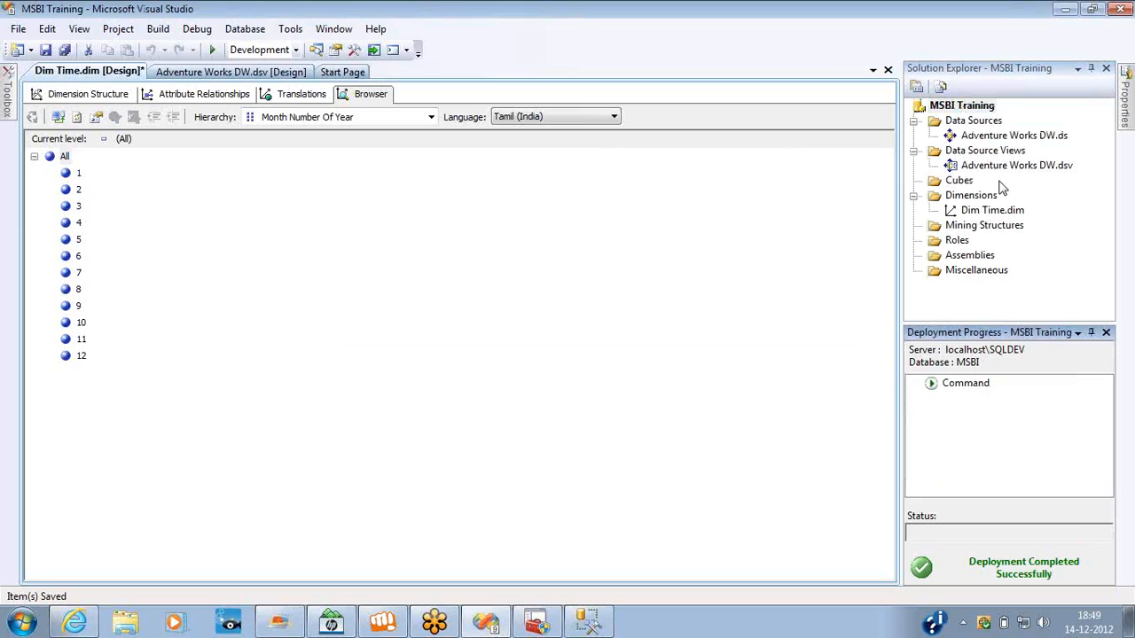
key(Return)
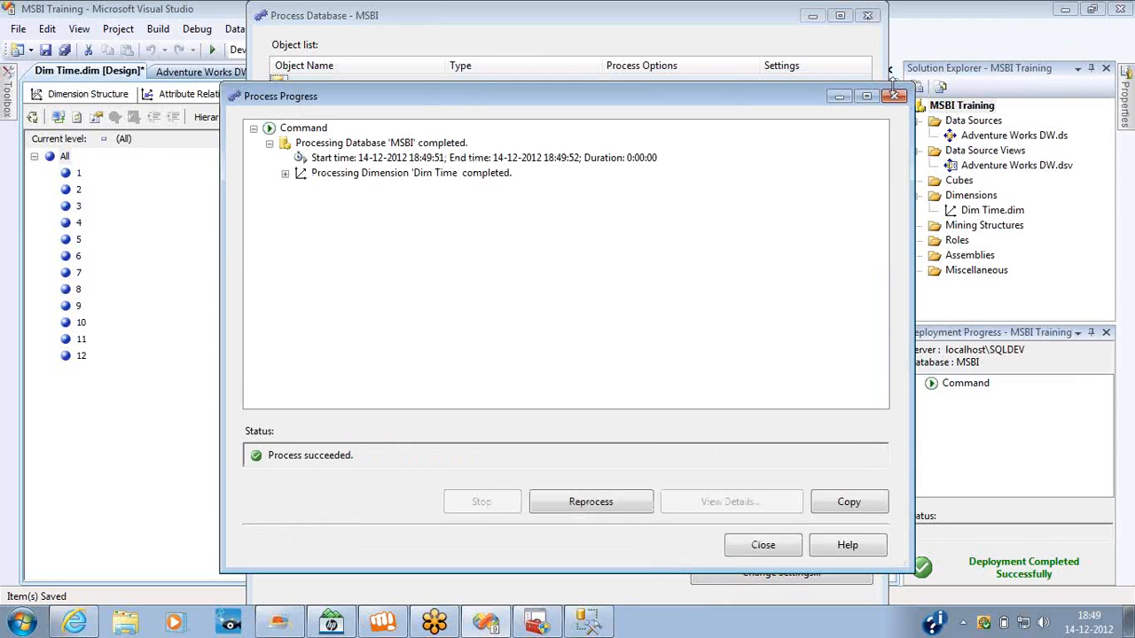
click(895, 97)
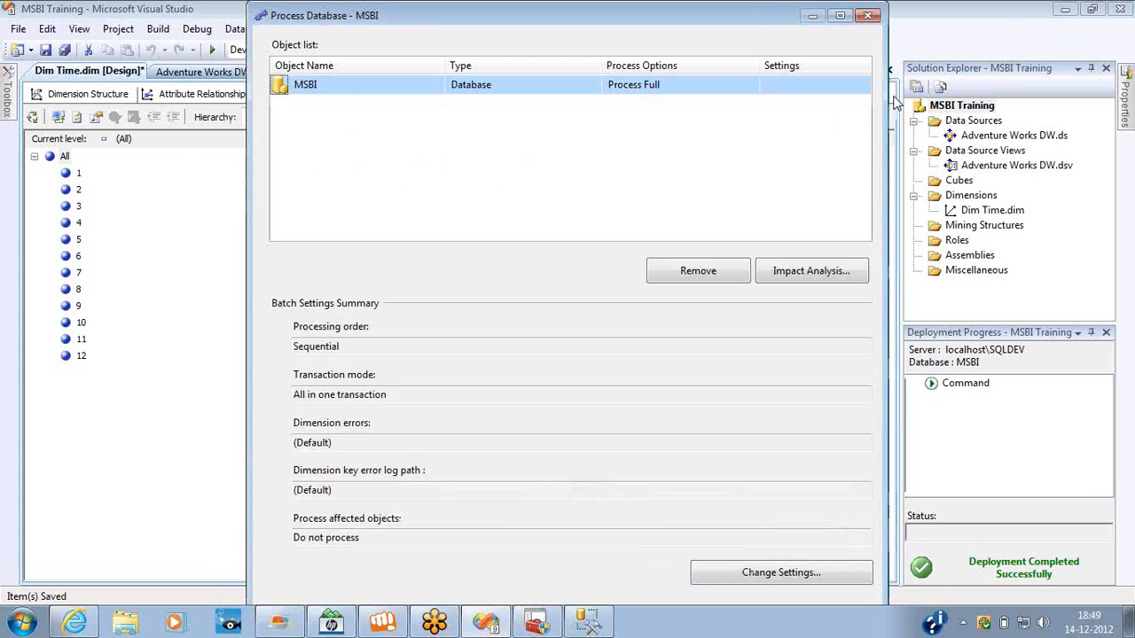
click(868, 15)
key(ctrl+s)
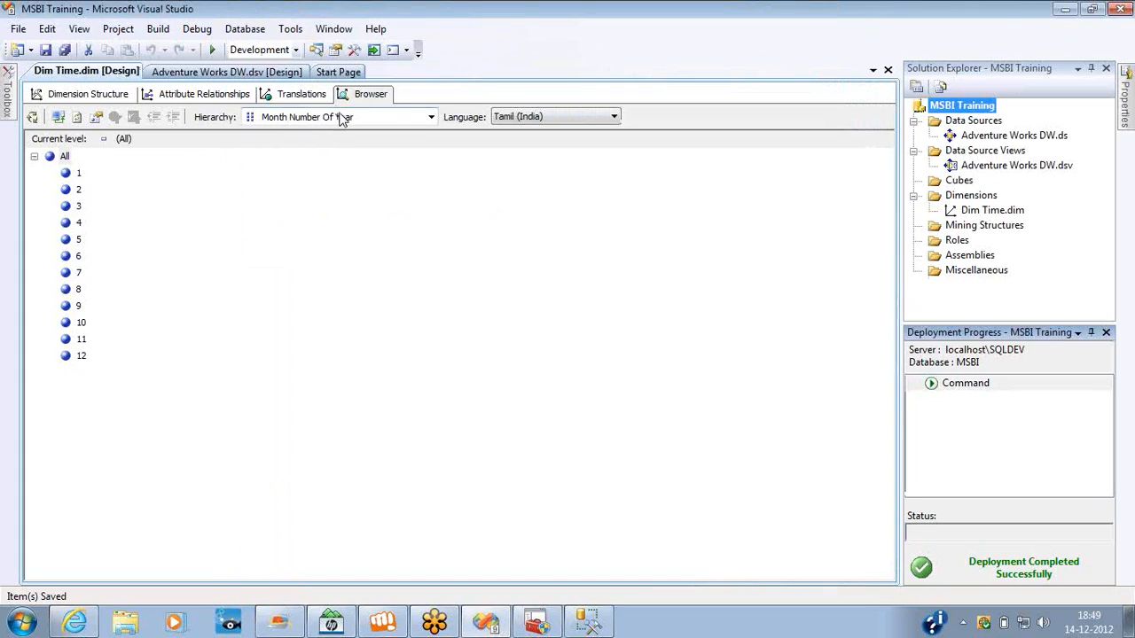
Reconnect the dimension browser and check its Tamil hierarchy names against the captions in the translations.
click(56, 116)
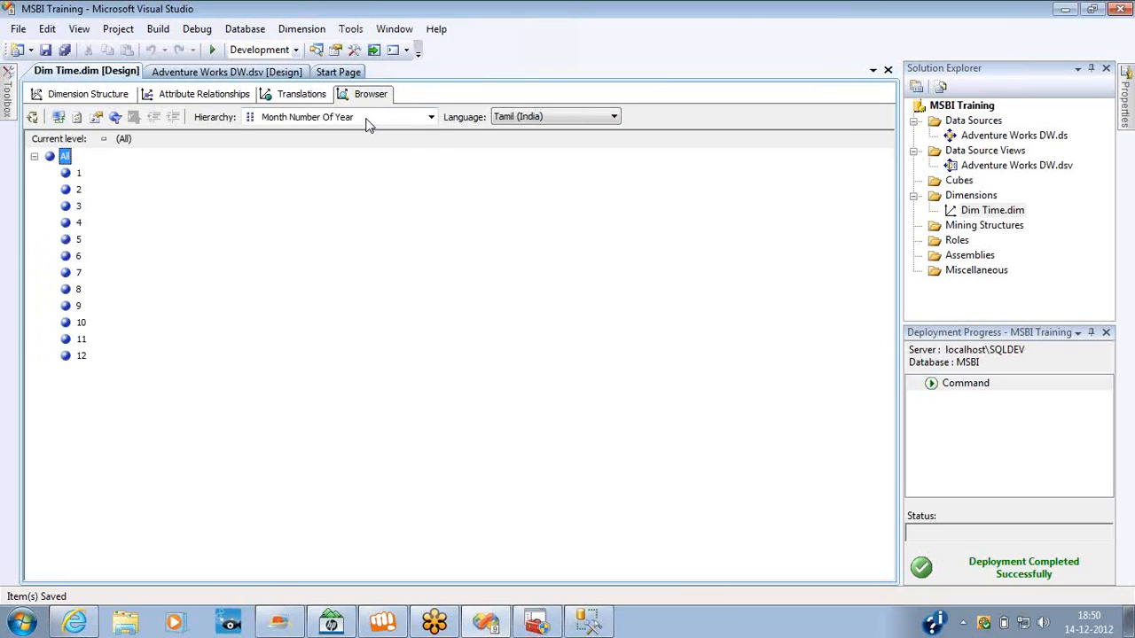
click(431, 117)
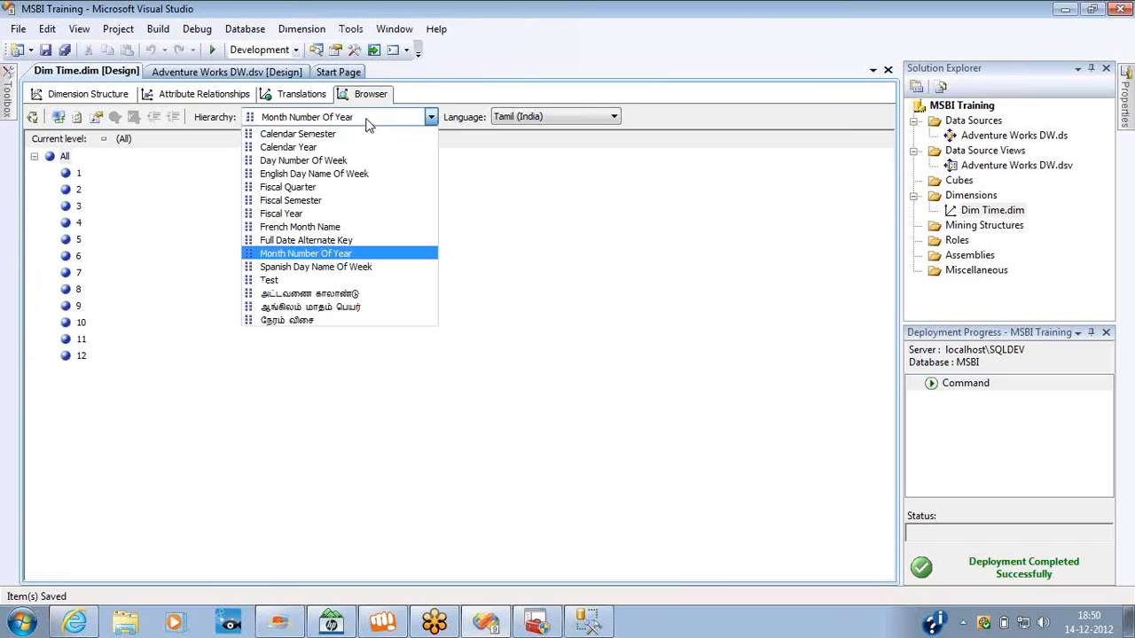
click(58, 117)
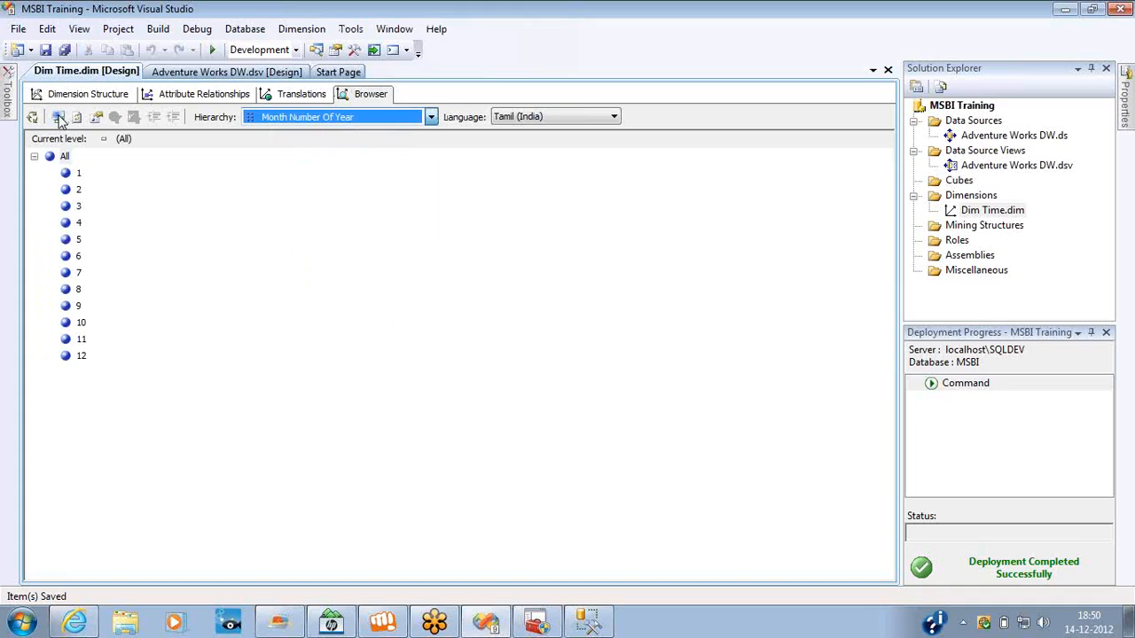
click(403, 125)
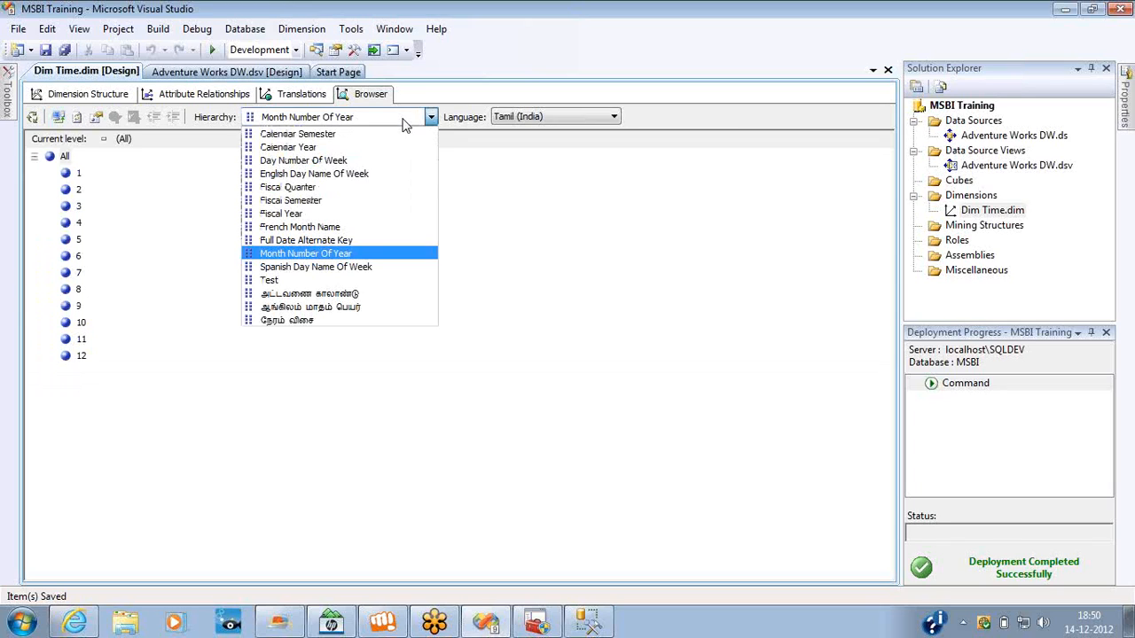
click(213, 100)
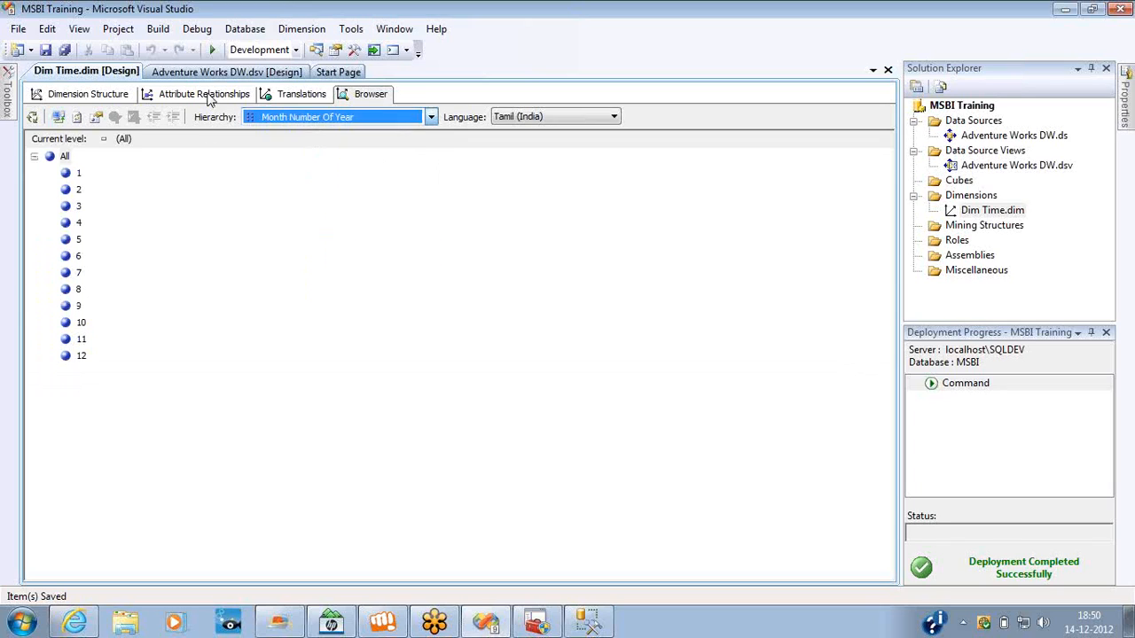
click(277, 98)
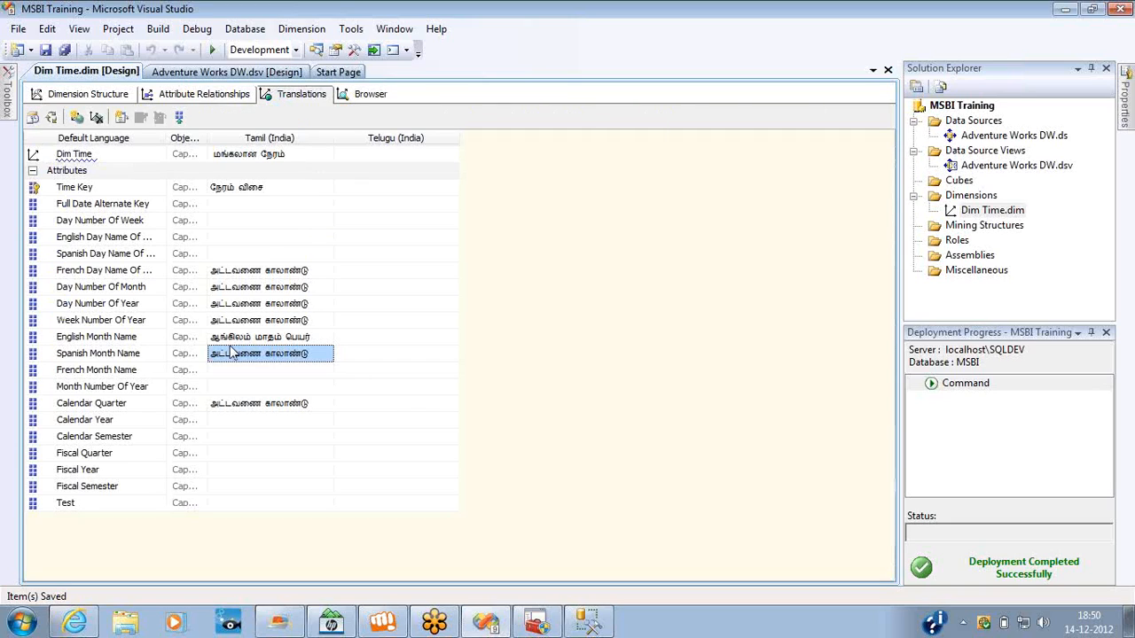
click(247, 324)
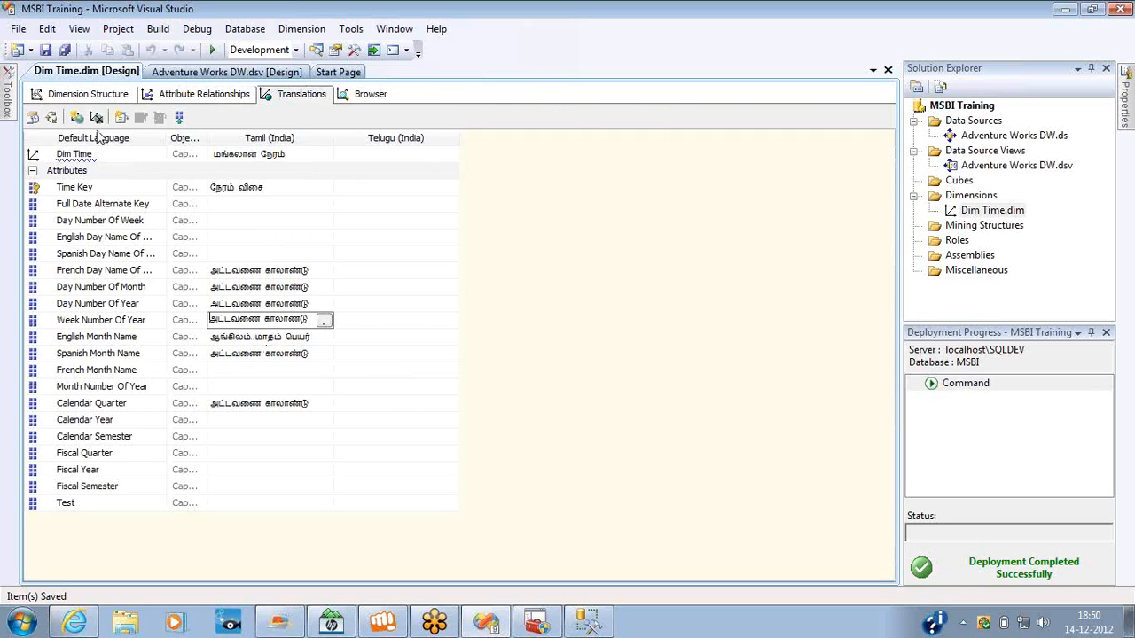
Process the Dim Time dimension with the Process Full option and close the processing dialogs.
click(52, 118)
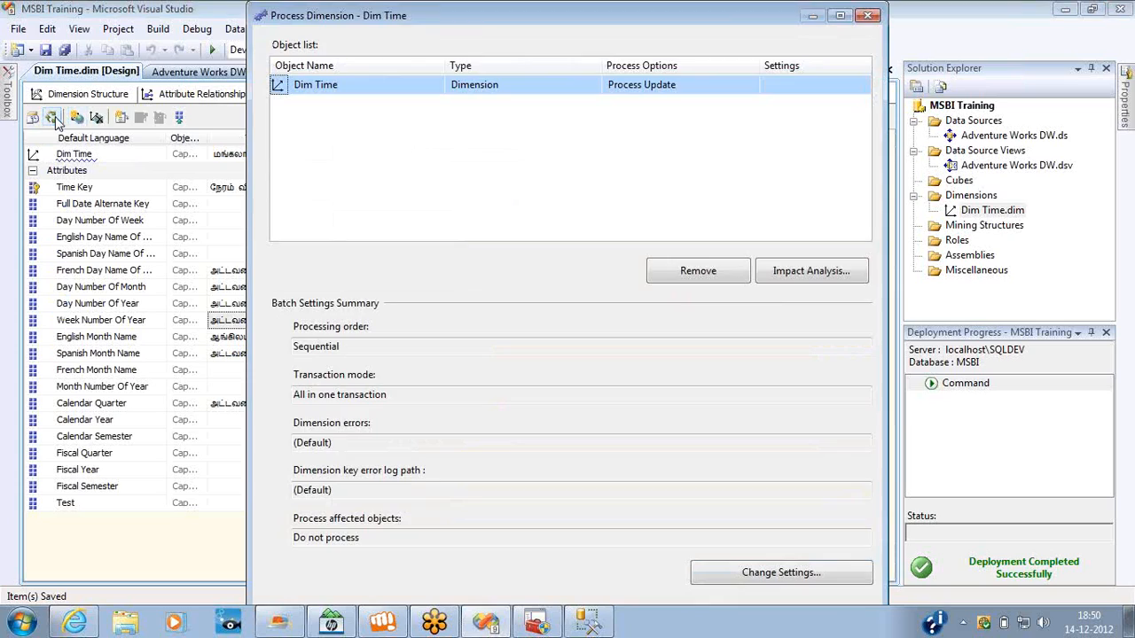
click(723, 86)
click(671, 116)
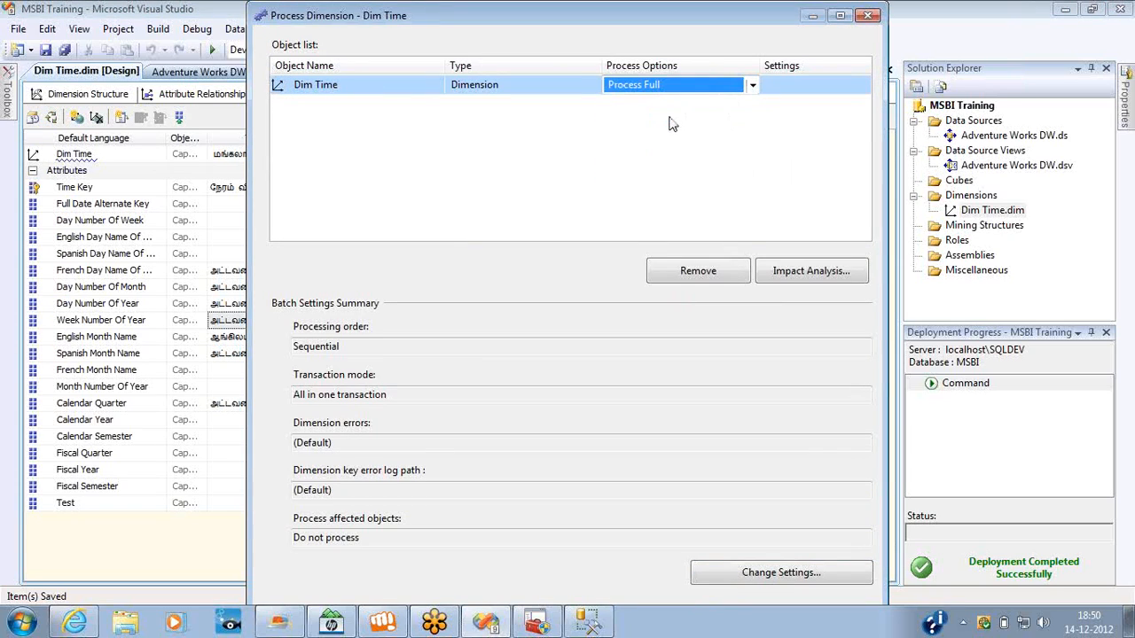
key(Return)
key(Return)
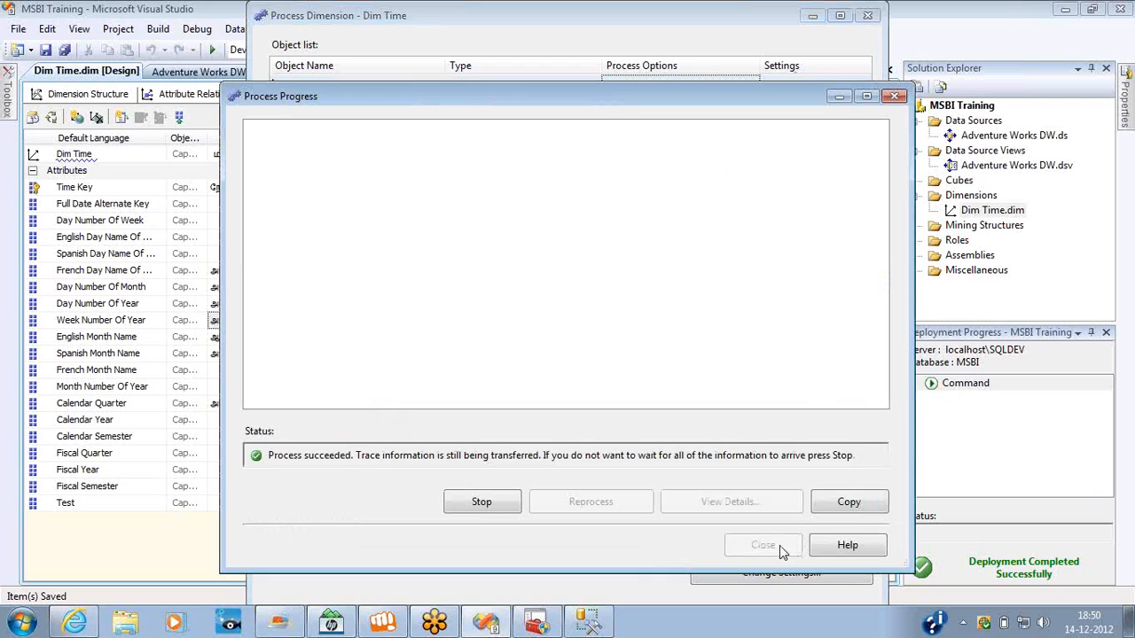
click(779, 546)
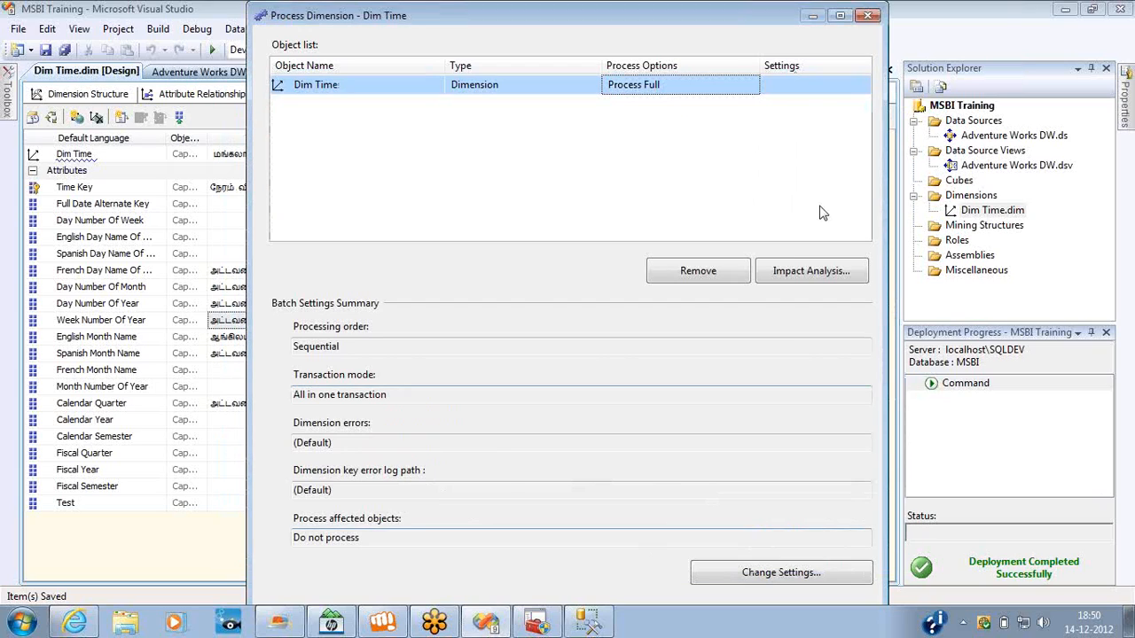
click(877, 15)
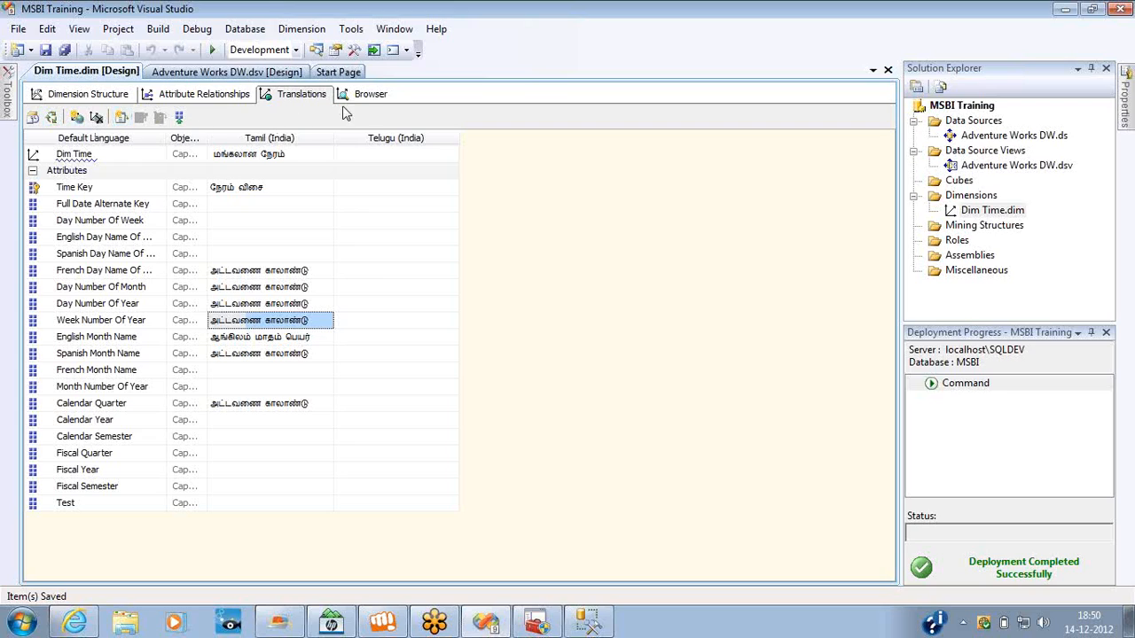
Reconnect the browser to the reprocessed Dim Time dimension and compare the listed hierarchies with the translated captions.
click(364, 94)
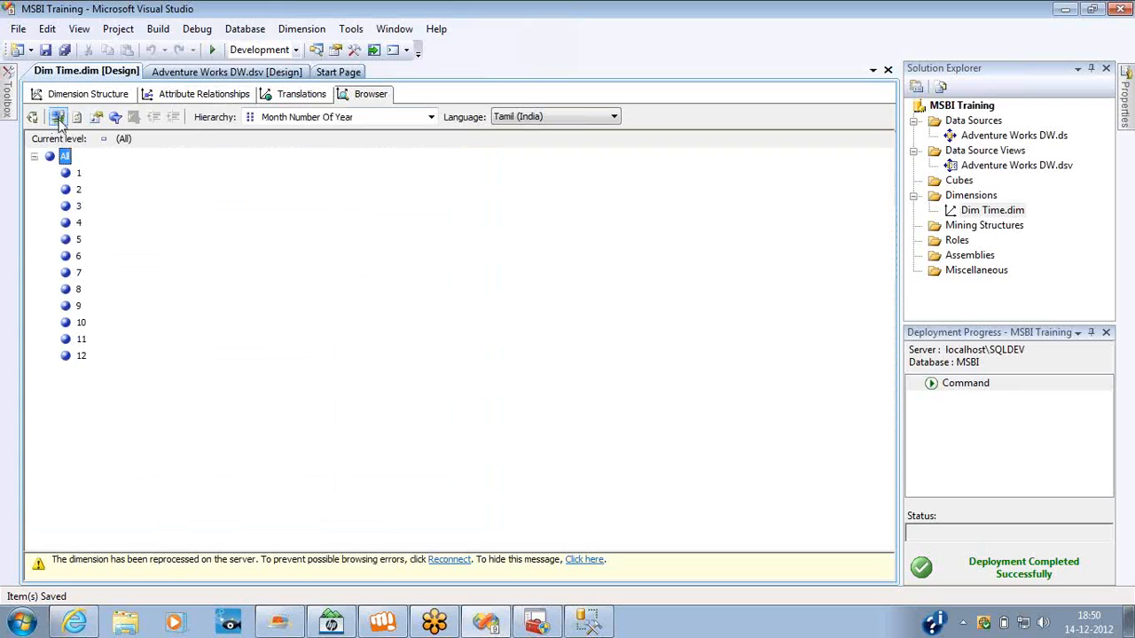
click(438, 561)
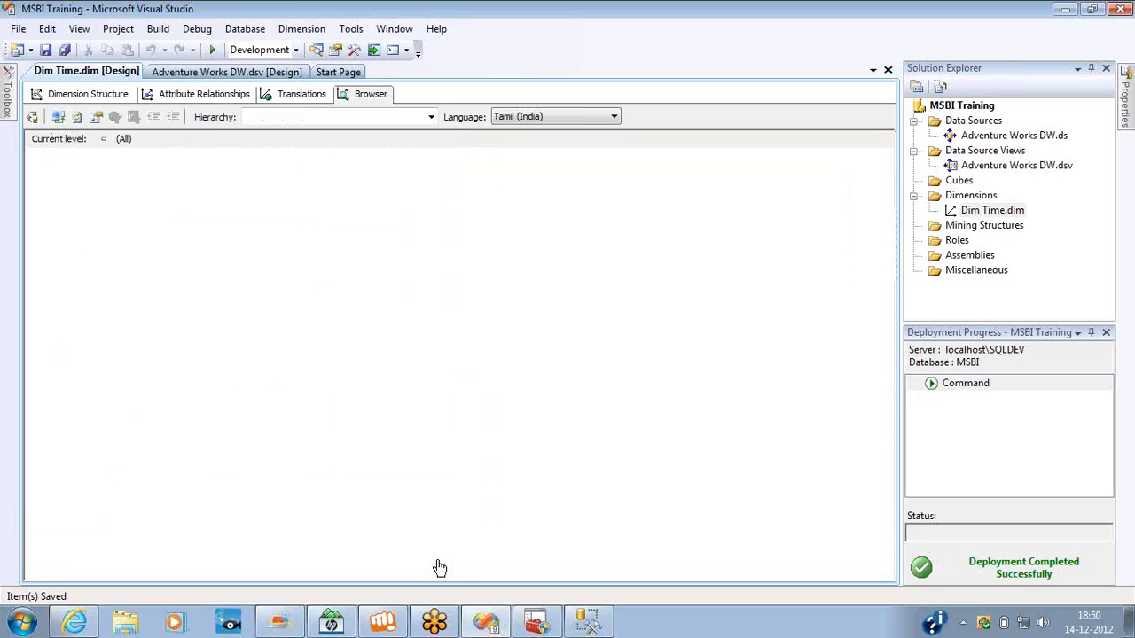
click(385, 124)
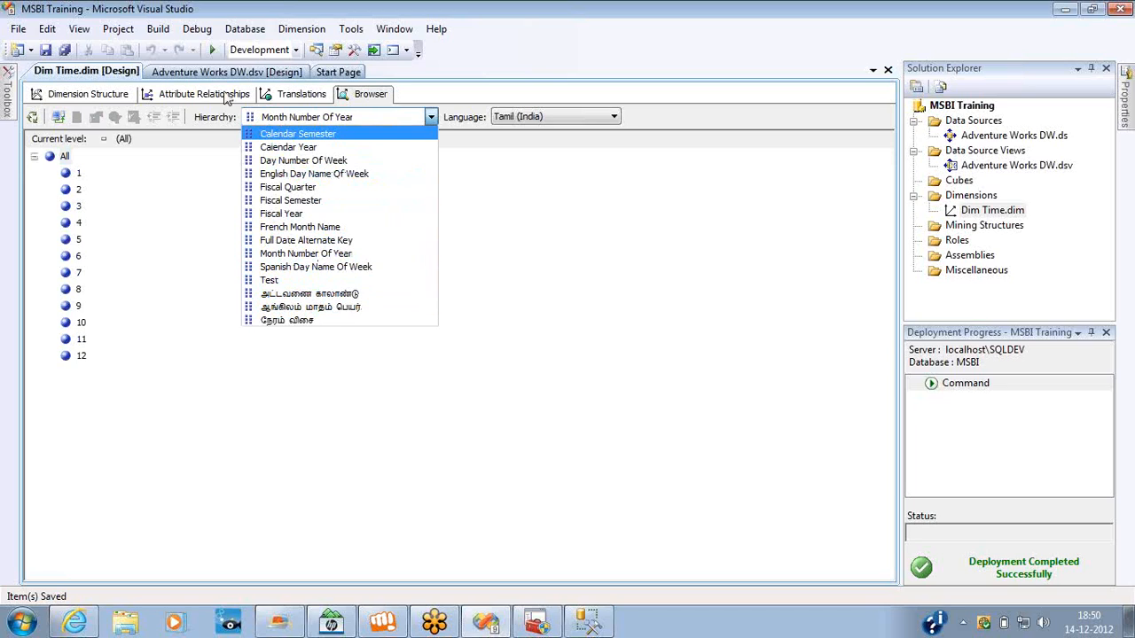
click(302, 93)
click(302, 93)
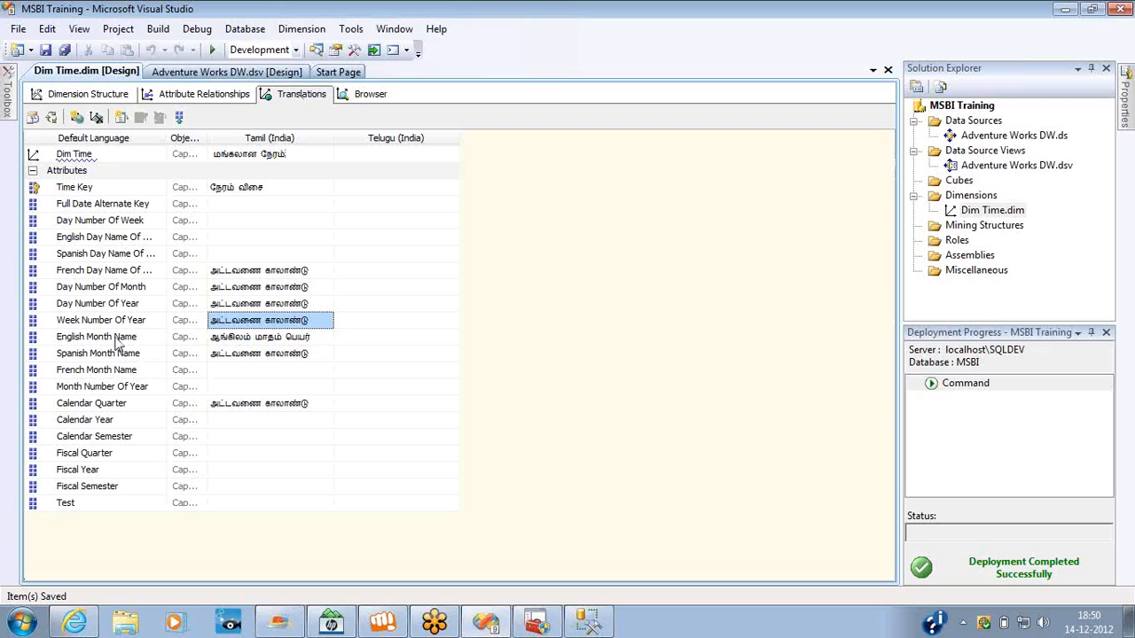
Browse the அட்டவணை காலாண்டு hierarchy in Tamil (India) and expand its All level to view the members.
click(371, 94)
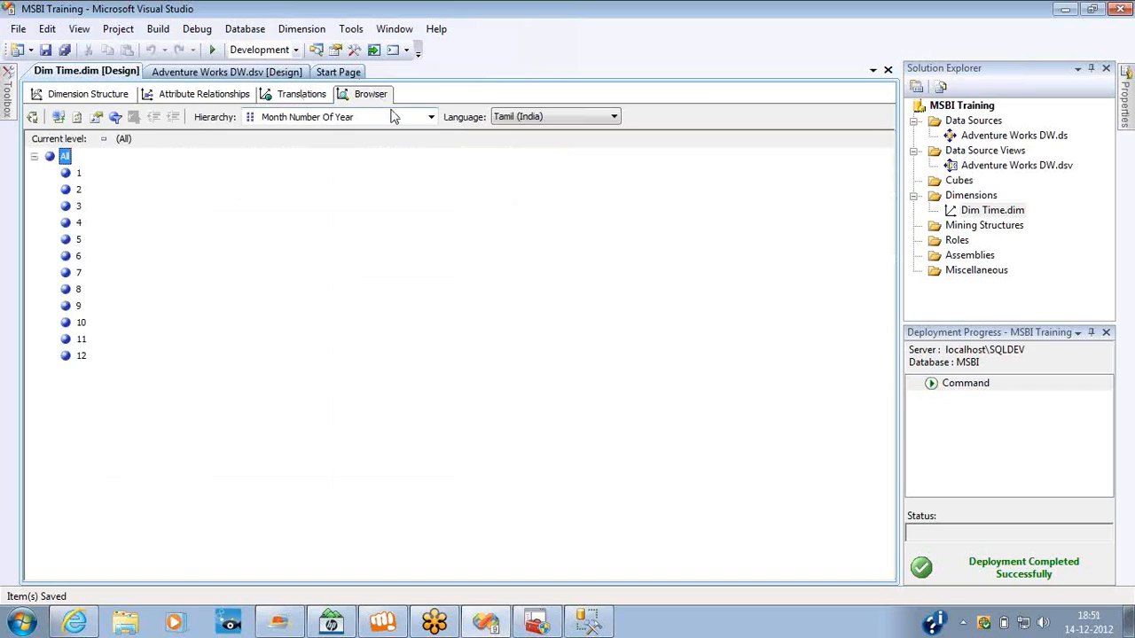
click(392, 116)
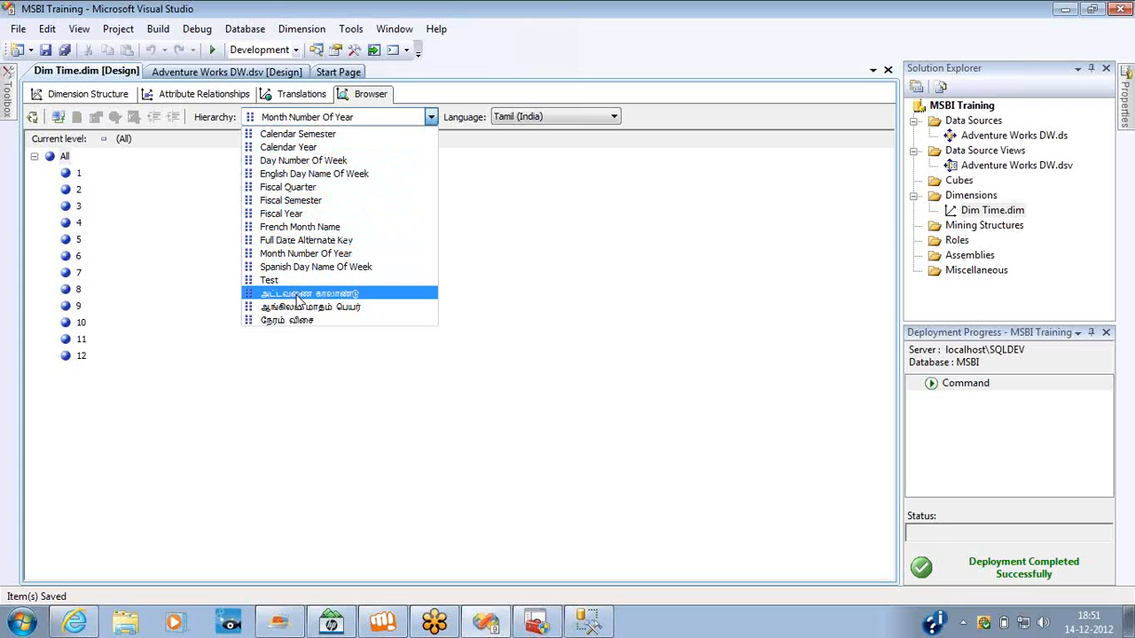
click(298, 297)
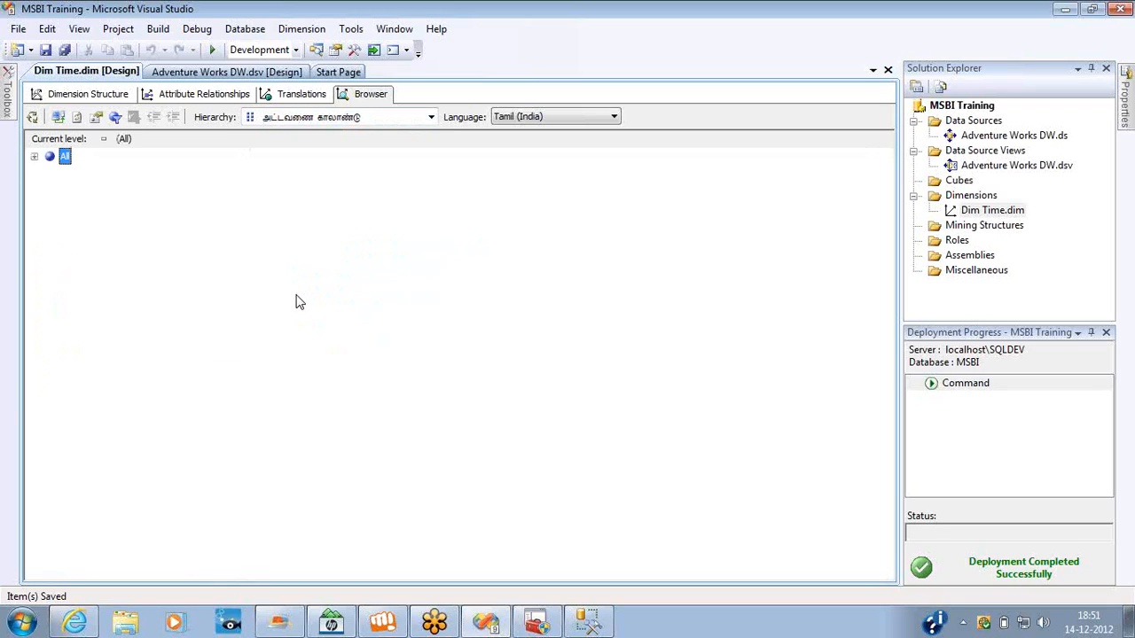
click(34, 157)
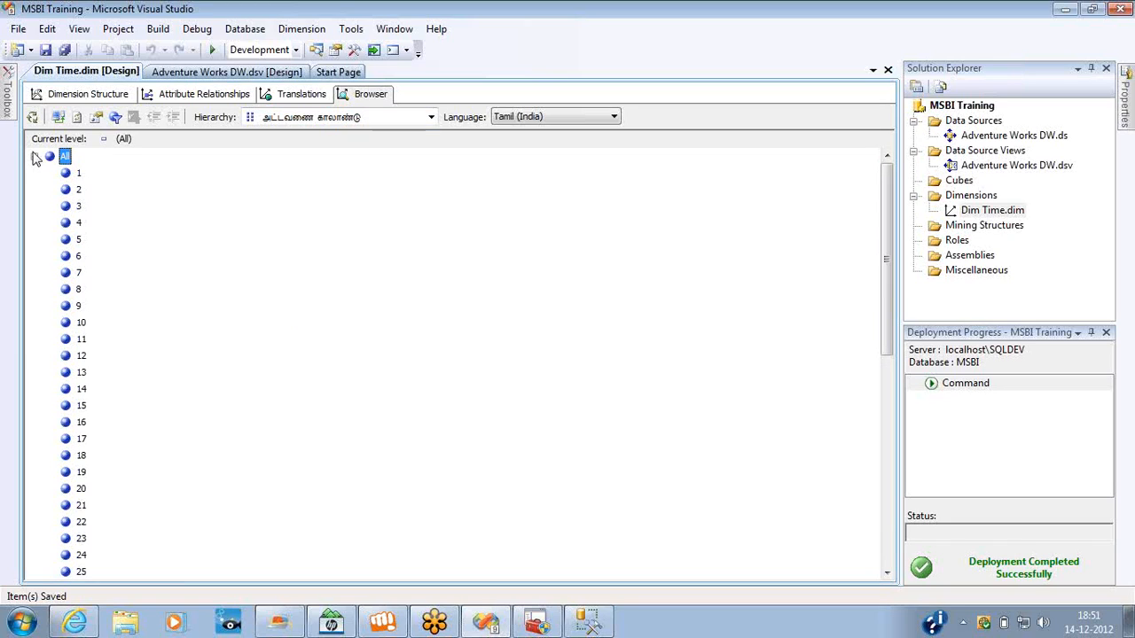
Add Arabic (Oman) and Belarusian (Belarus) translations to the Dim Time dimension.
click(301, 94)
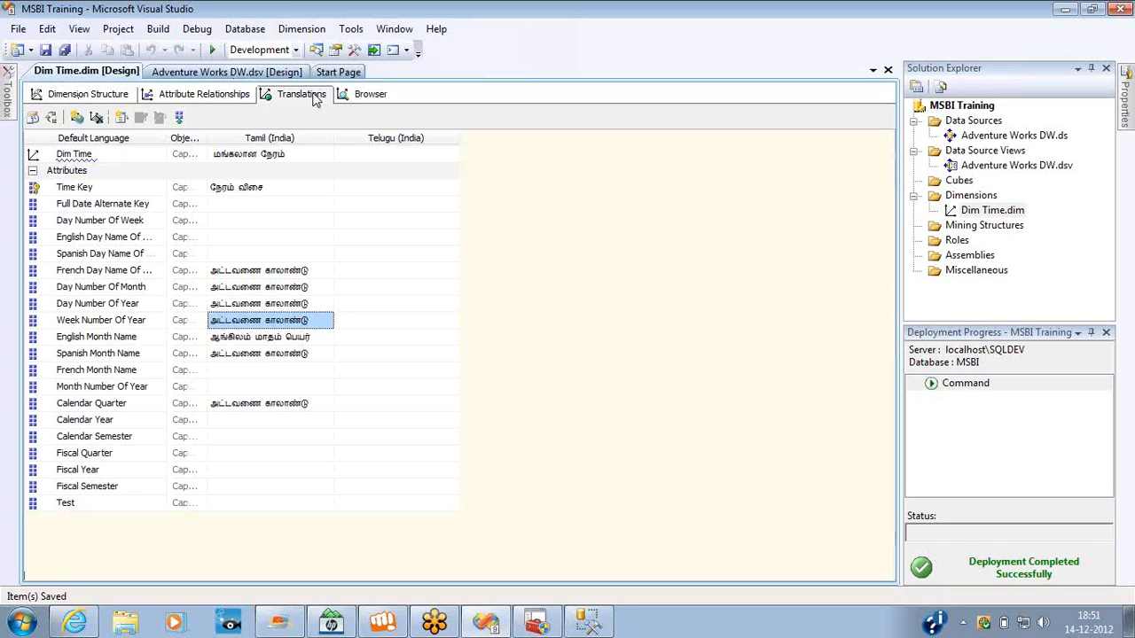
click(80, 118)
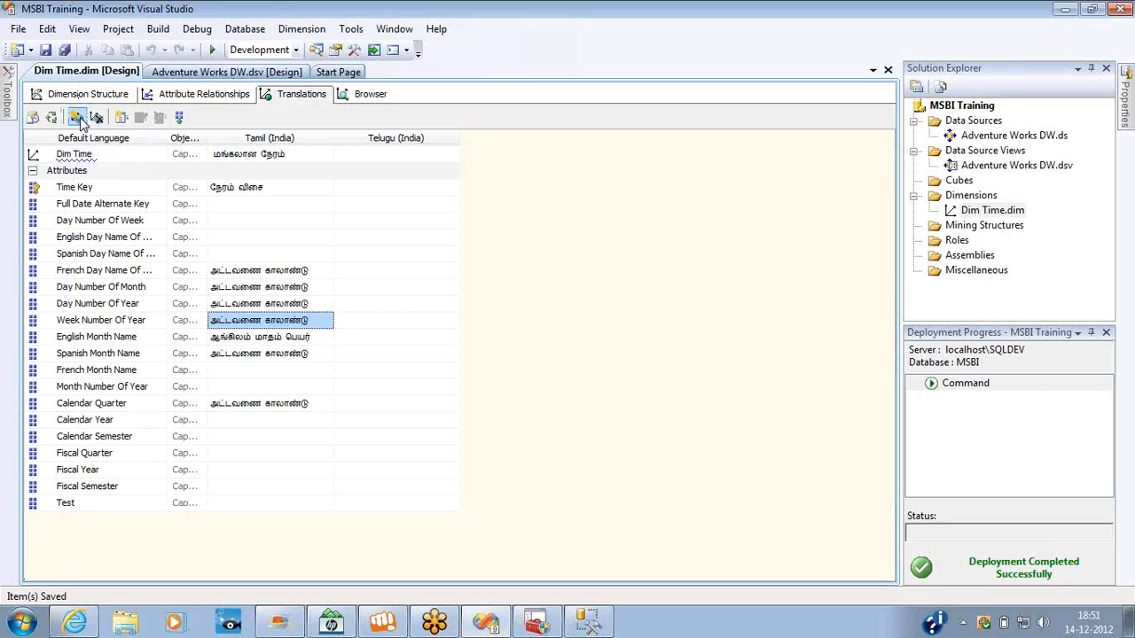
double_click(482, 309)
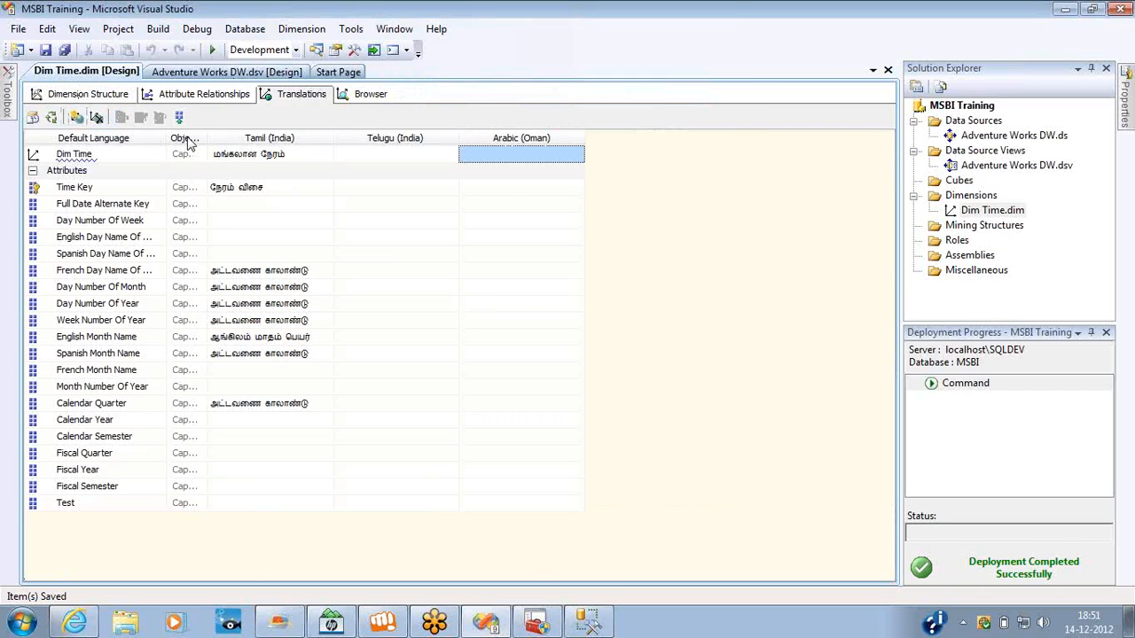
click(76, 118)
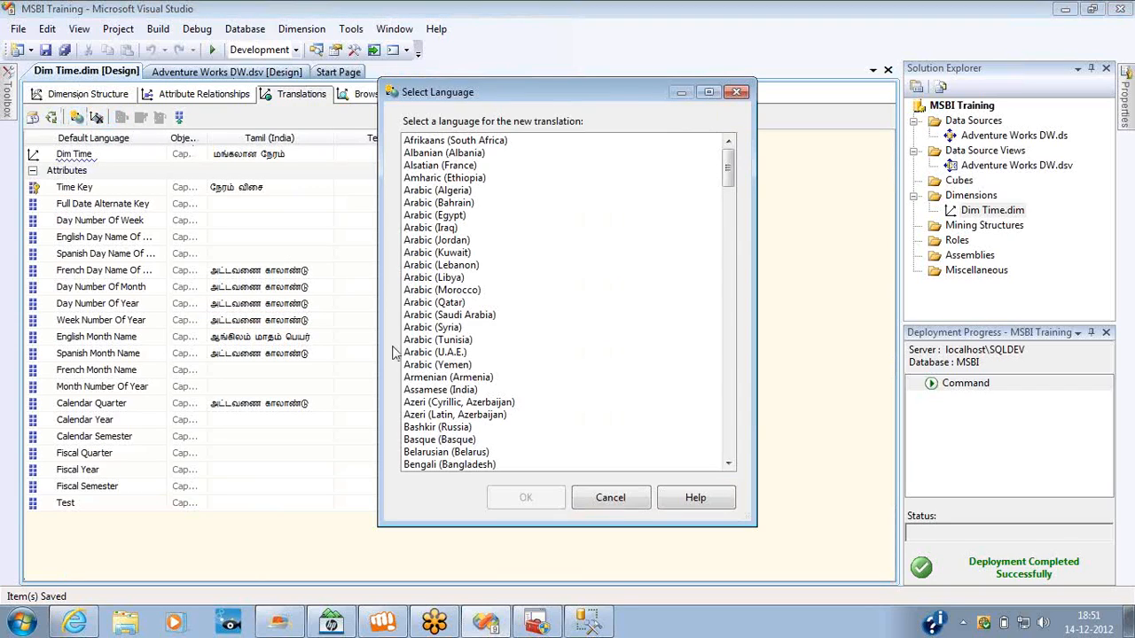
double_click(478, 454)
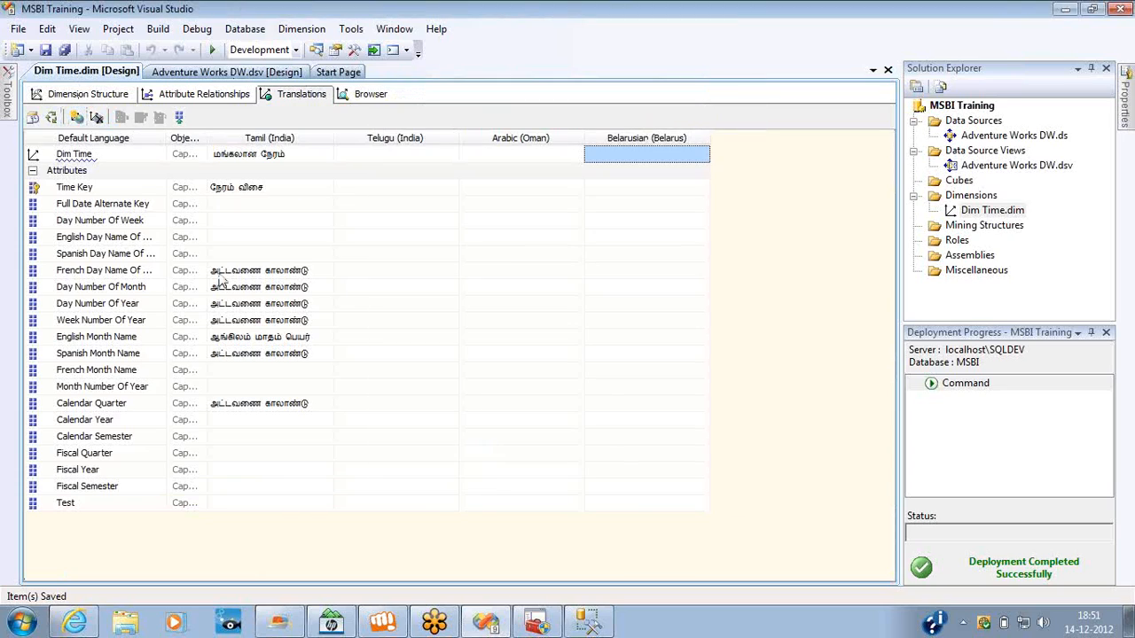
Add Galician (Galician) and Spanish (Nicaragua) translations to the Dim Time dimension.
click(78, 118)
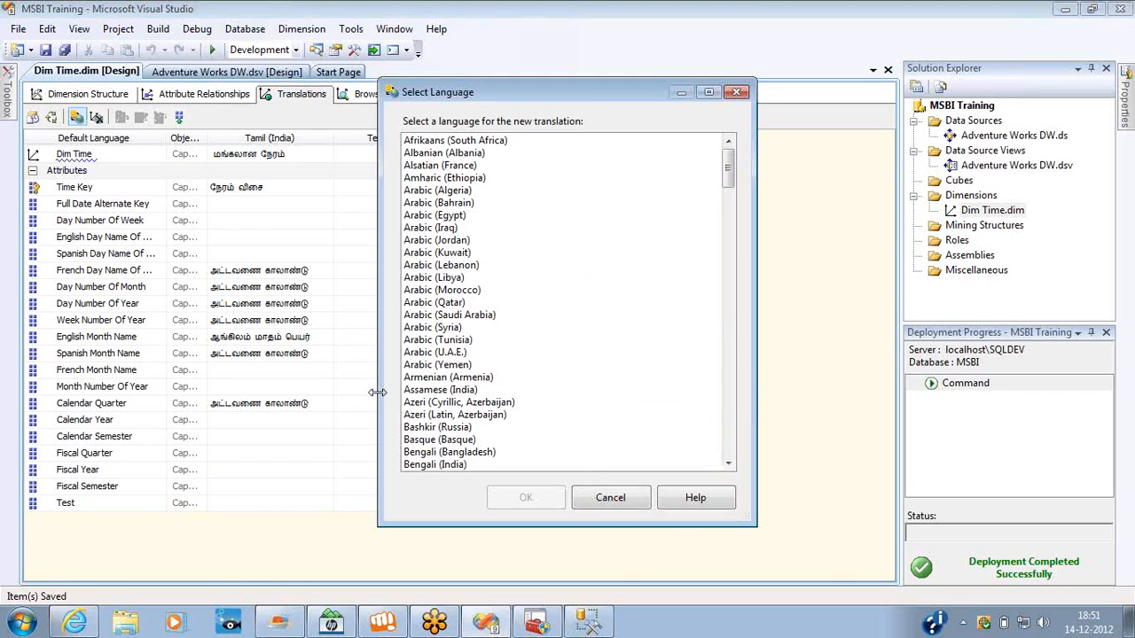
click(730, 451)
click(442, 405)
double_click(443, 406)
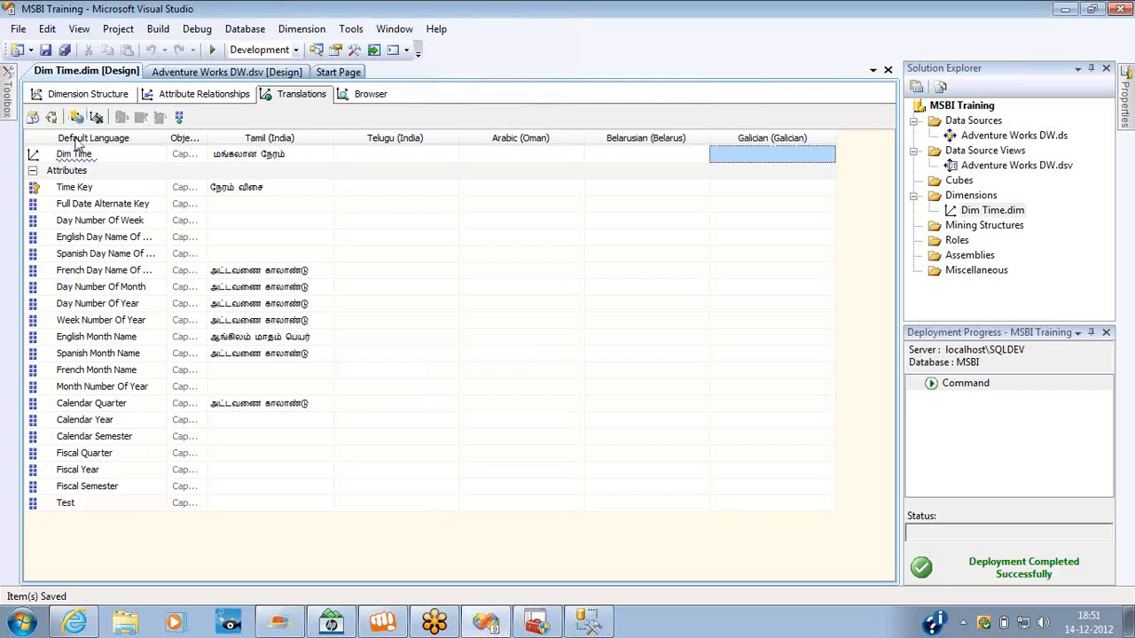
click(78, 118)
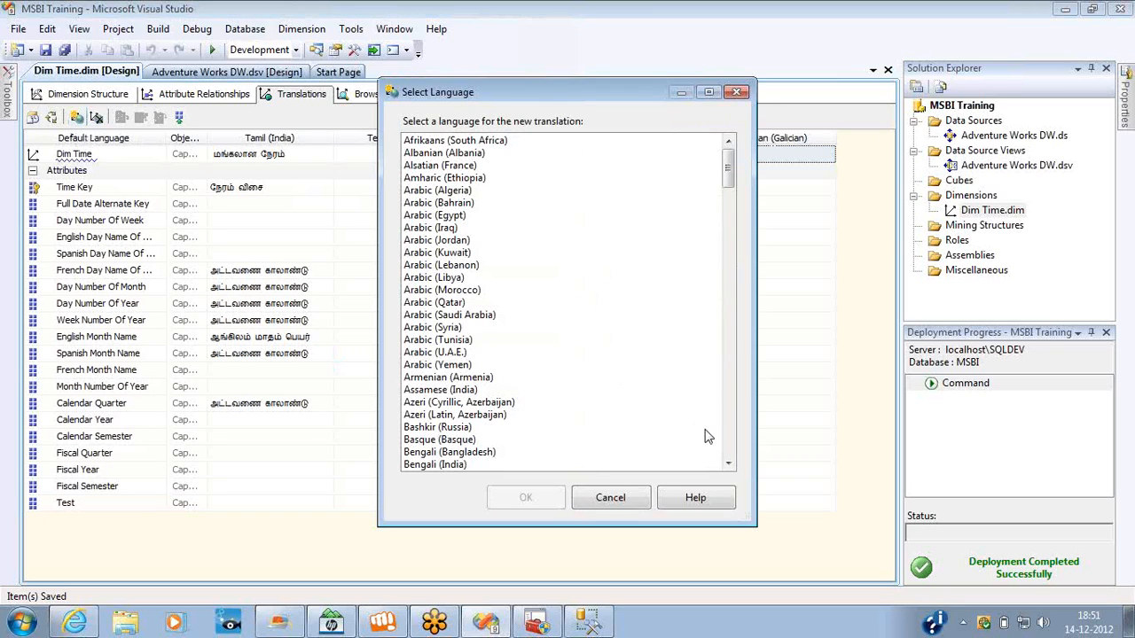
click(732, 454)
click(732, 454)
click(733, 454)
click(732, 454)
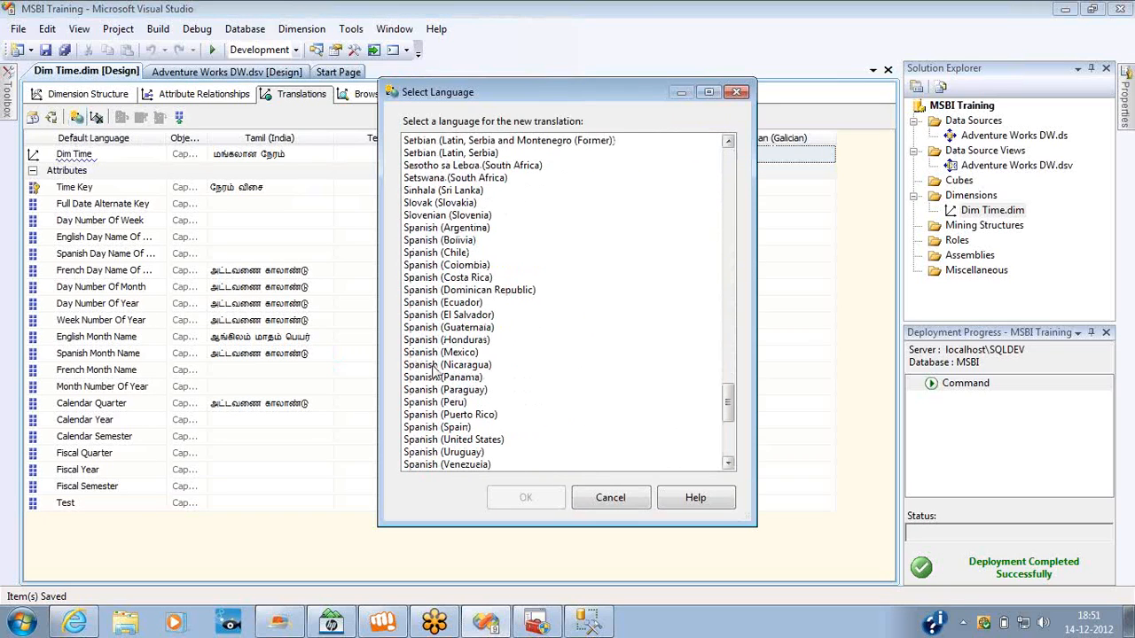
double_click(448, 365)
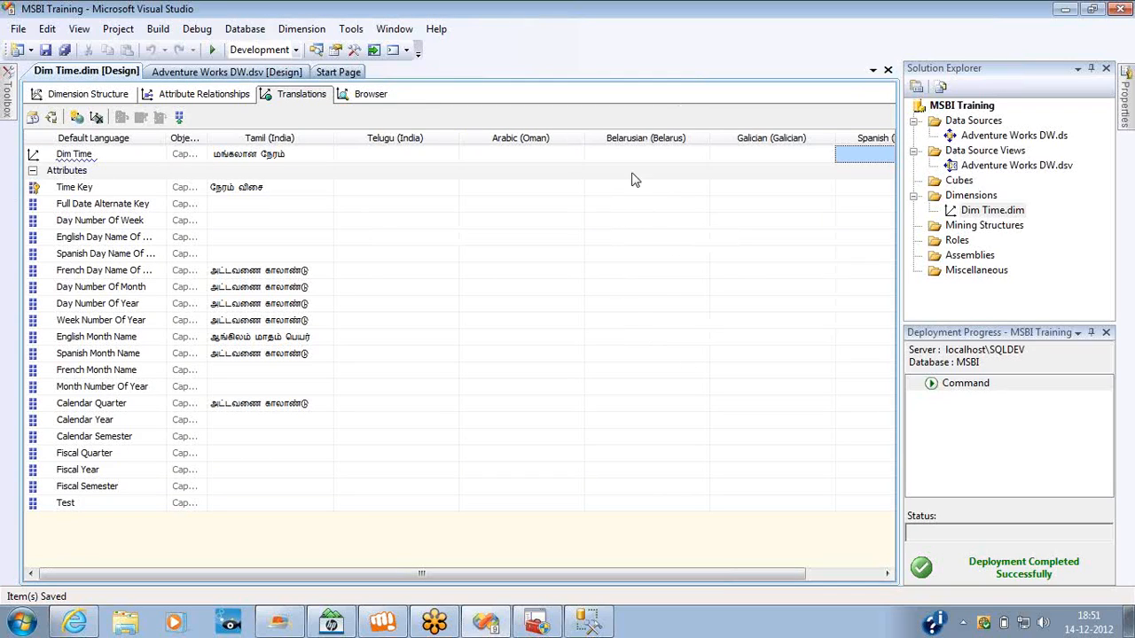
click(244, 173)
click(243, 187)
click(241, 204)
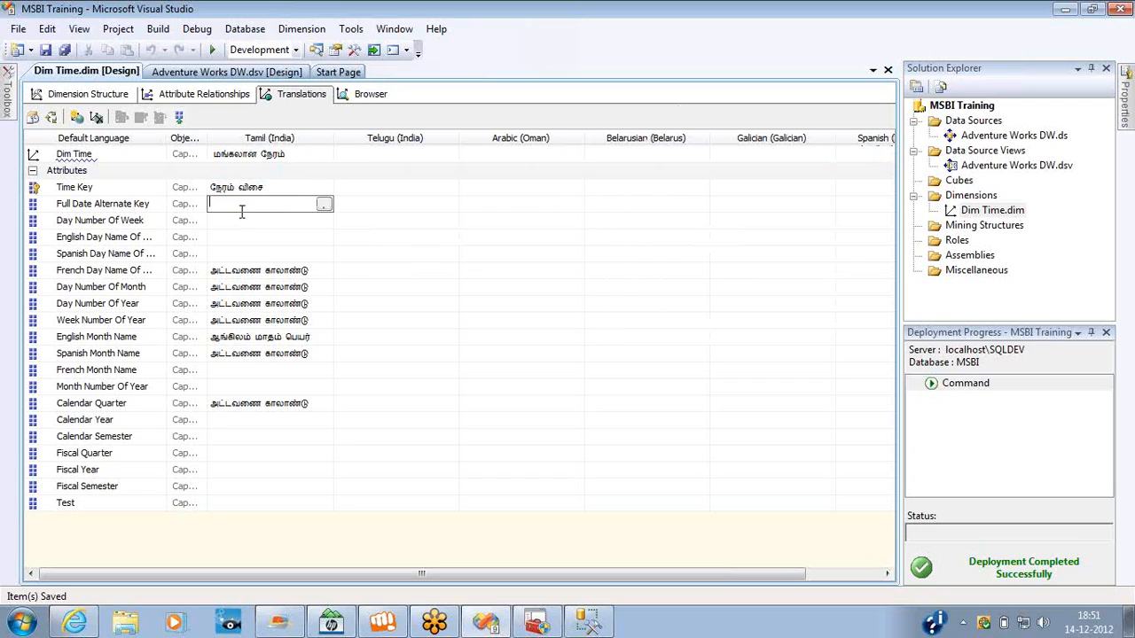
click(295, 303)
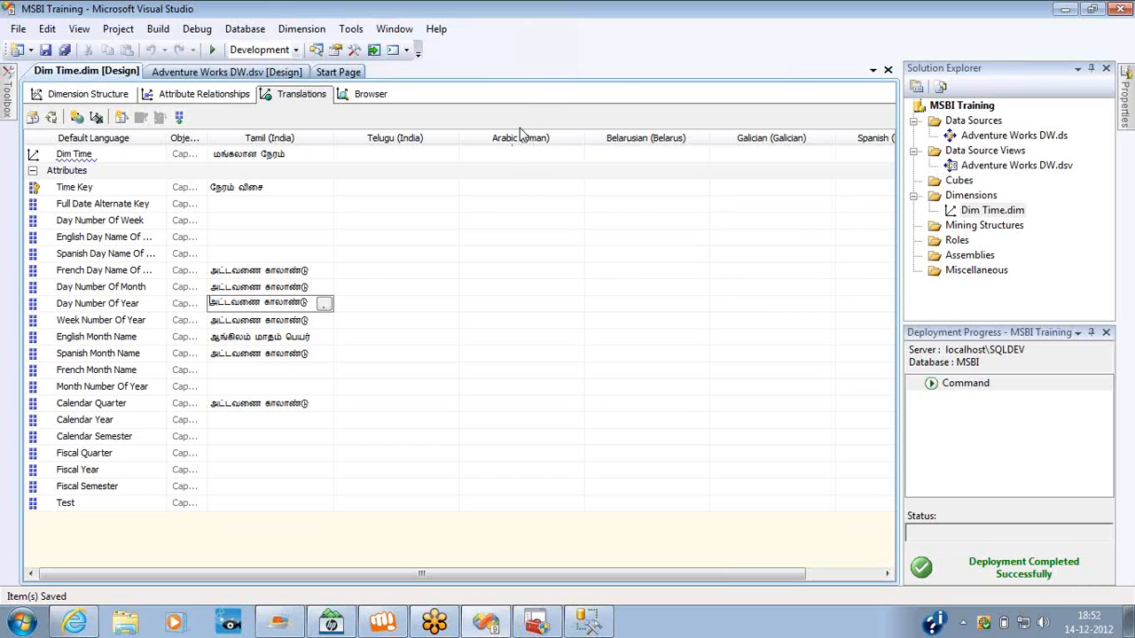
click(527, 170)
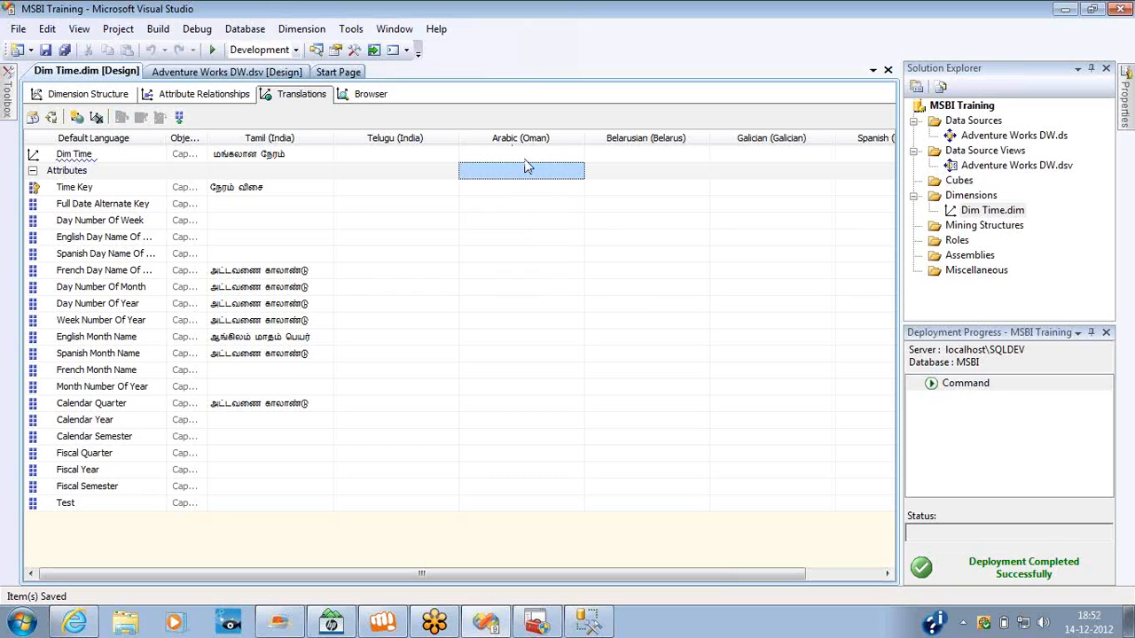
click(526, 156)
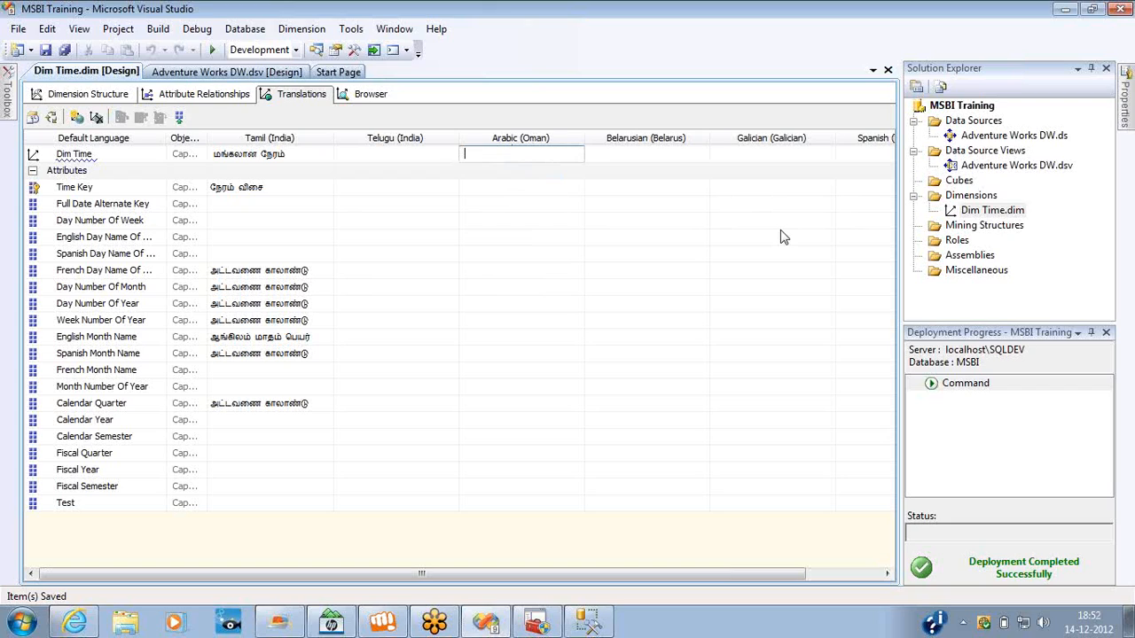
Close and reopen the Dim Time dimension, view its attribute relationships and return to the dimension structure.
click(888, 70)
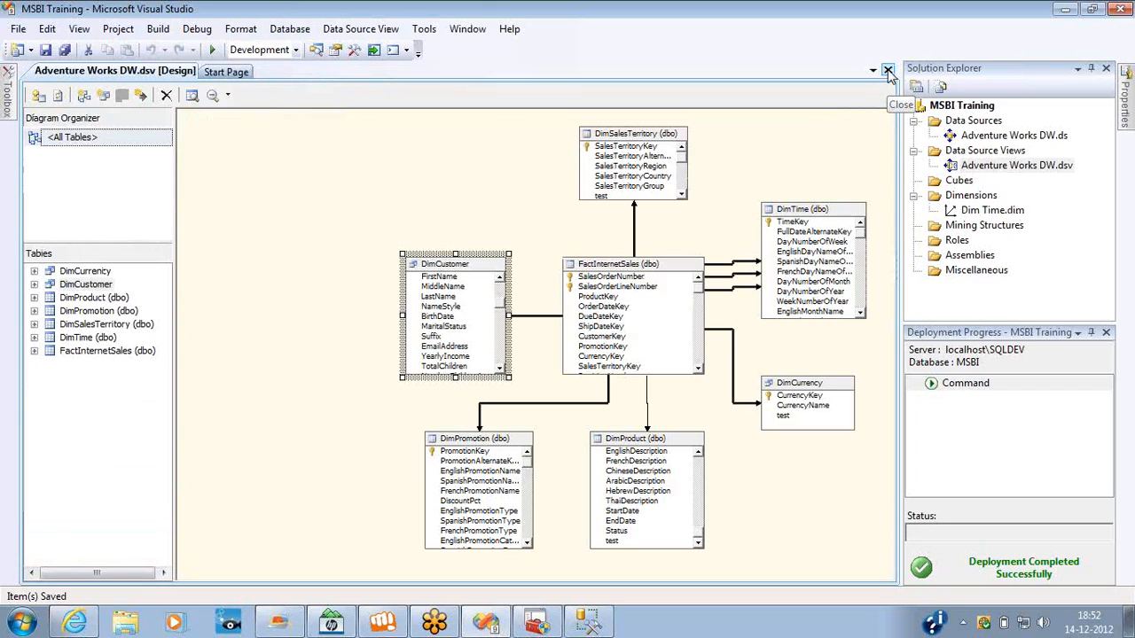
double_click(983, 211)
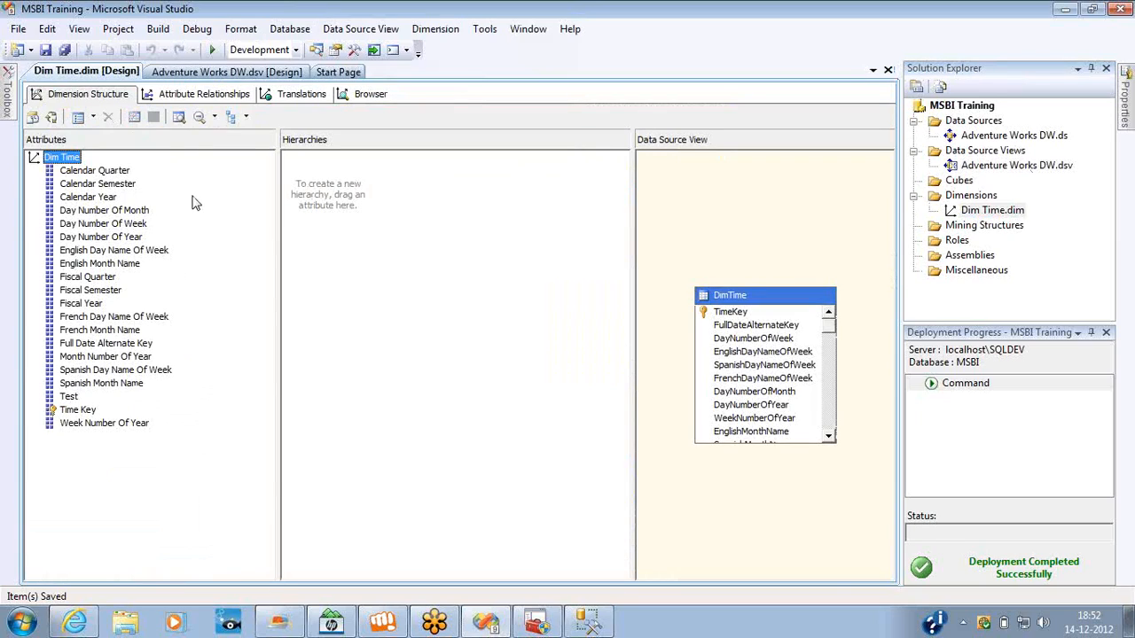
click(193, 197)
click(217, 98)
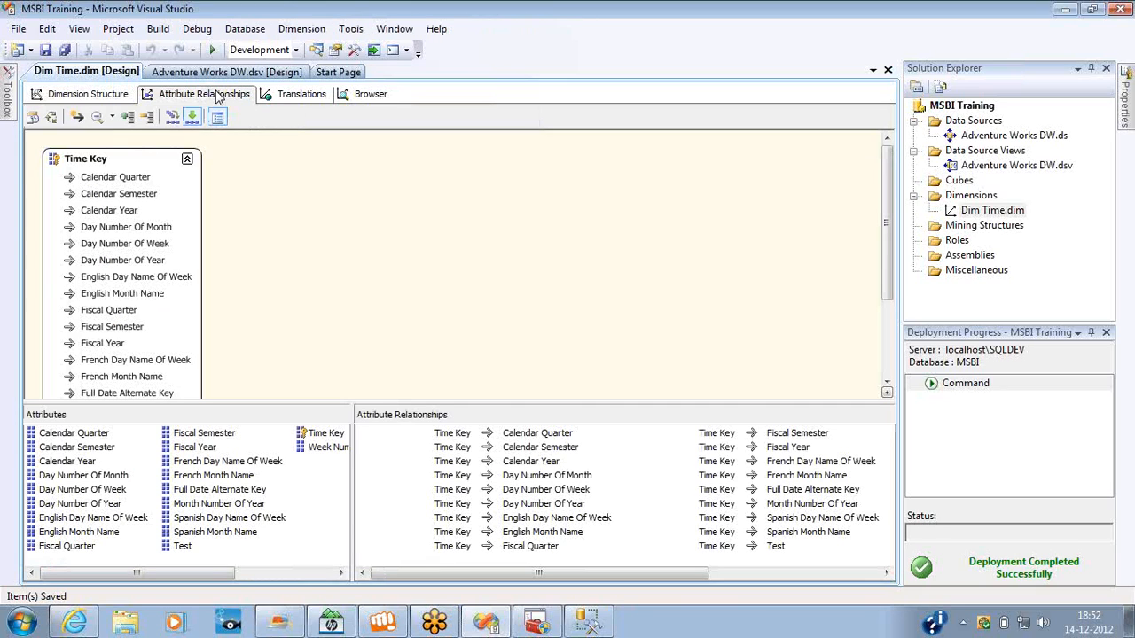
click(119, 96)
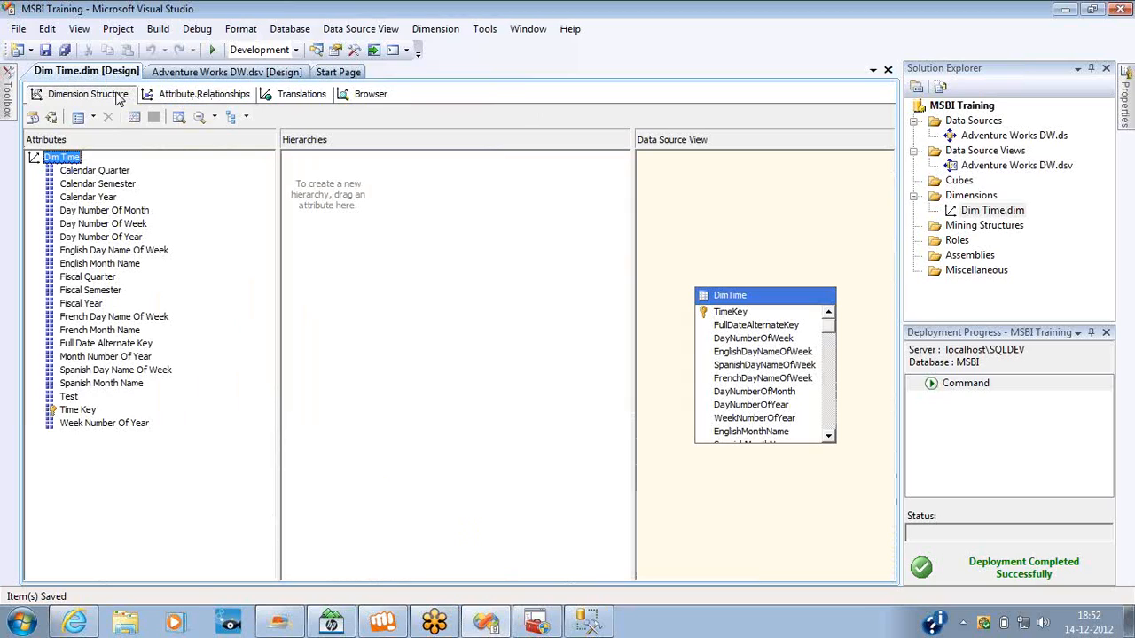
Delete the Tamil (India) translation from the Dim Time dimension.
click(300, 94)
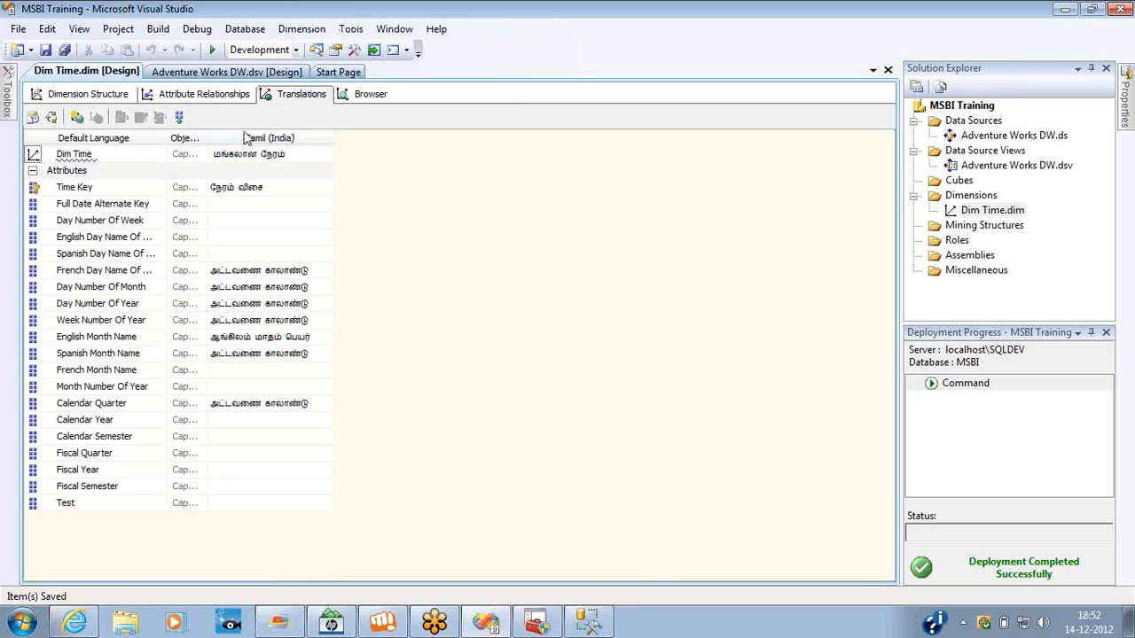
click(241, 170)
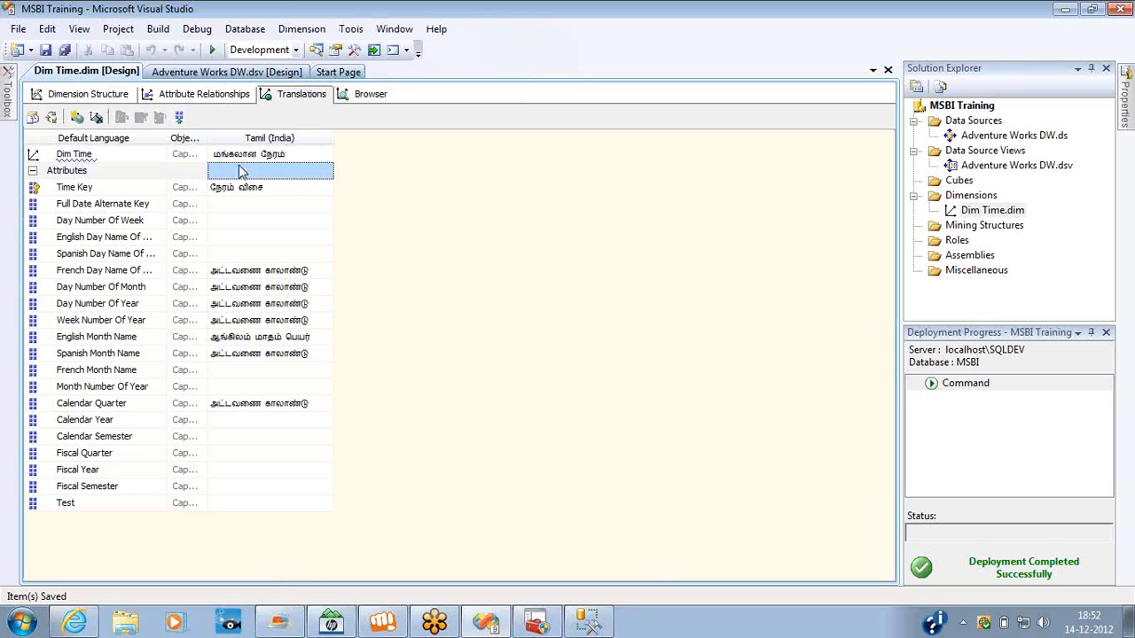
click(95, 117)
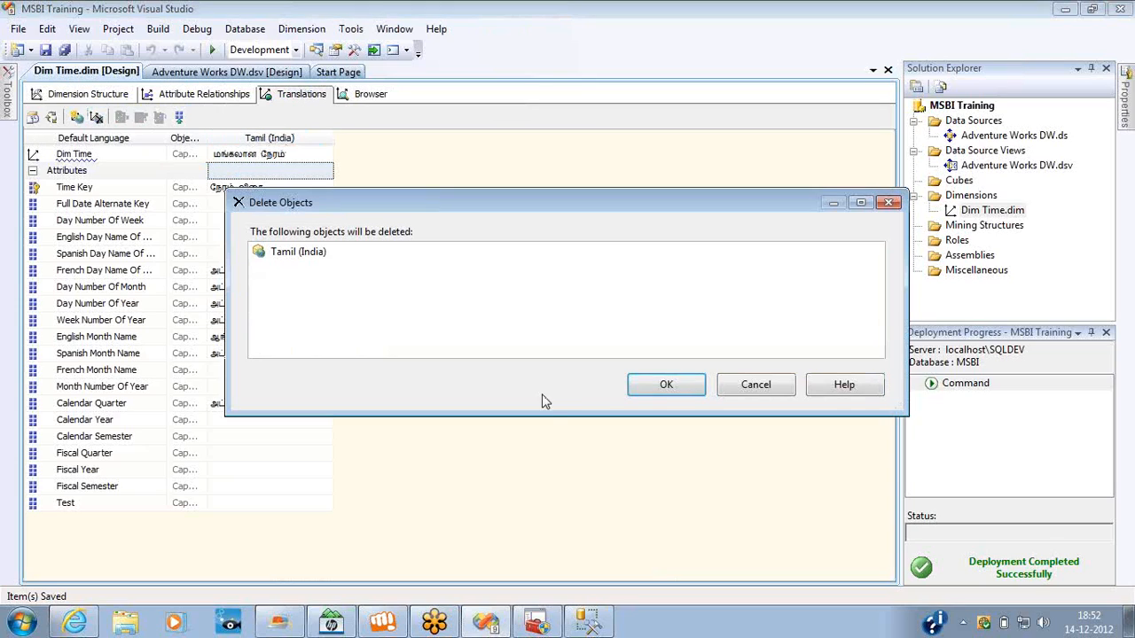
click(664, 391)
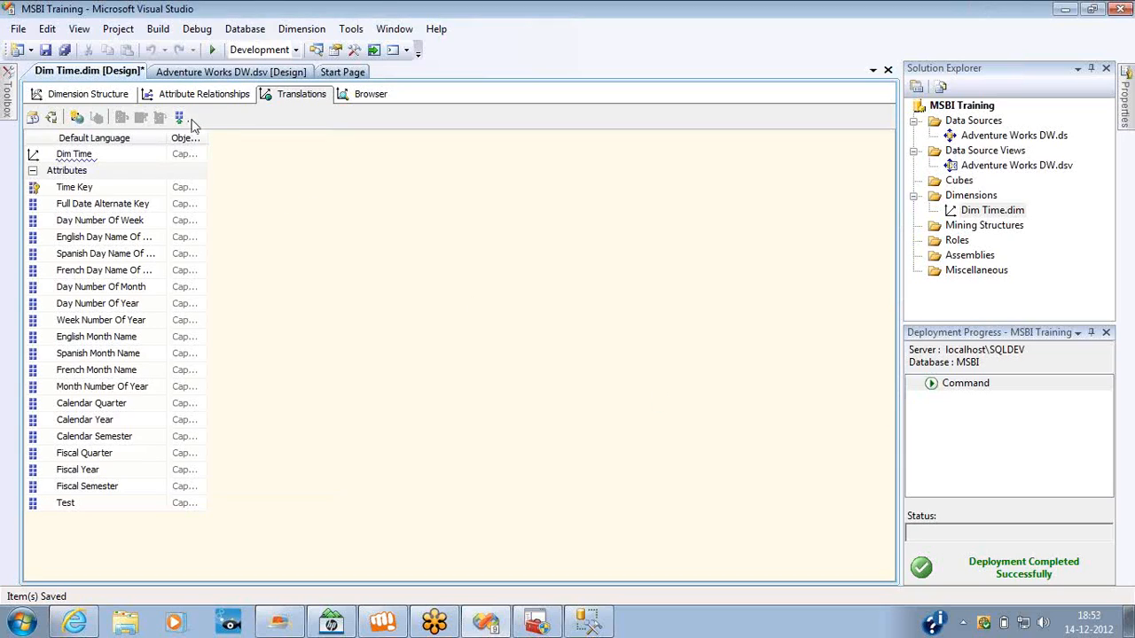
Browse the English Month Name hierarchy in the default language and expand its All level to view the months.
click(350, 94)
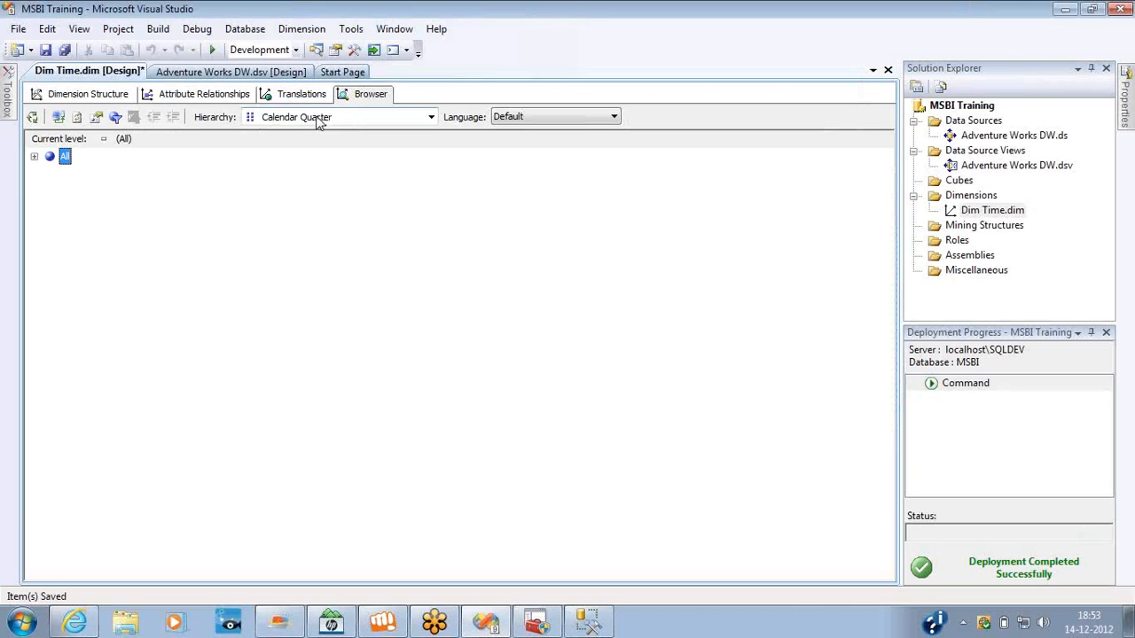
click(316, 116)
click(300, 227)
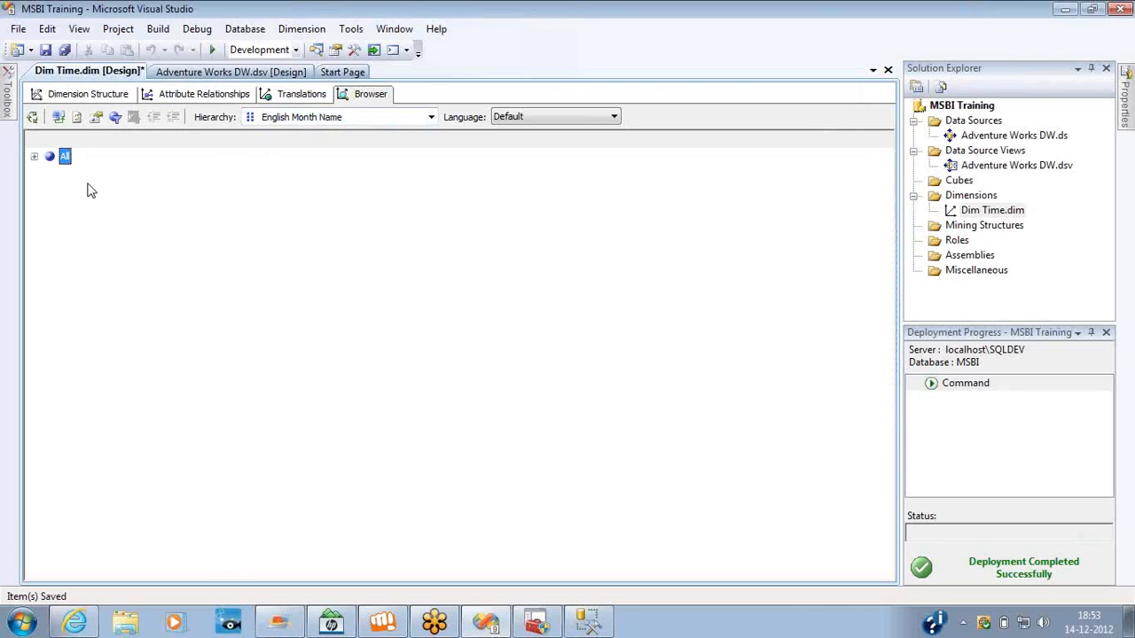
click(34, 157)
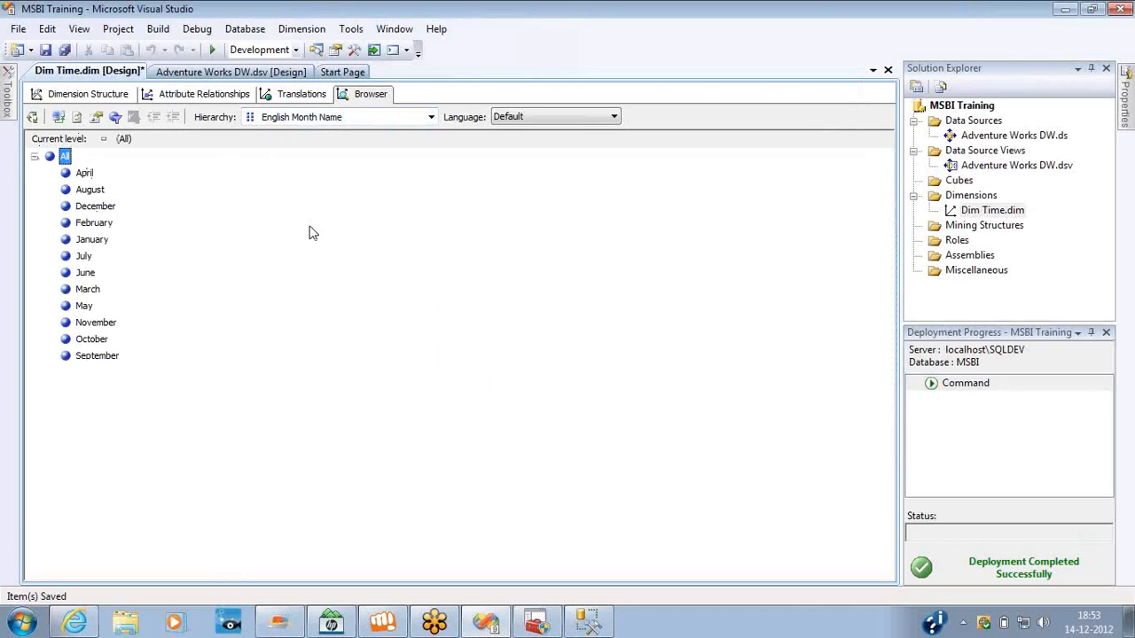
Browse the Full Date Alternate Key hierarchy and return to the dimension structure.
click(322, 116)
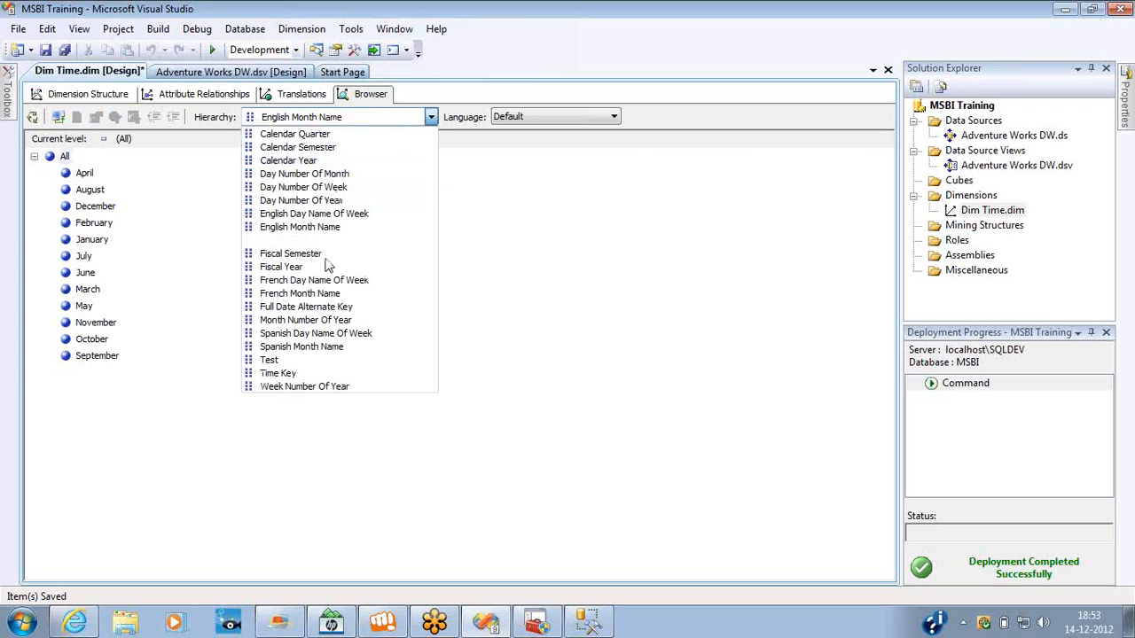
click(306, 304)
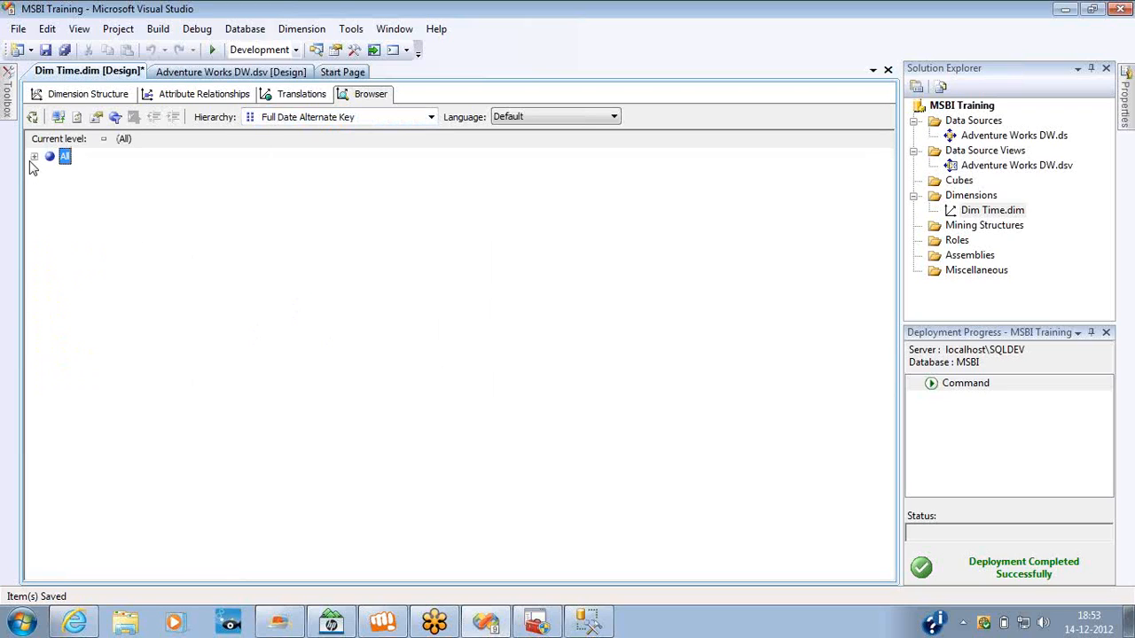
click(55, 100)
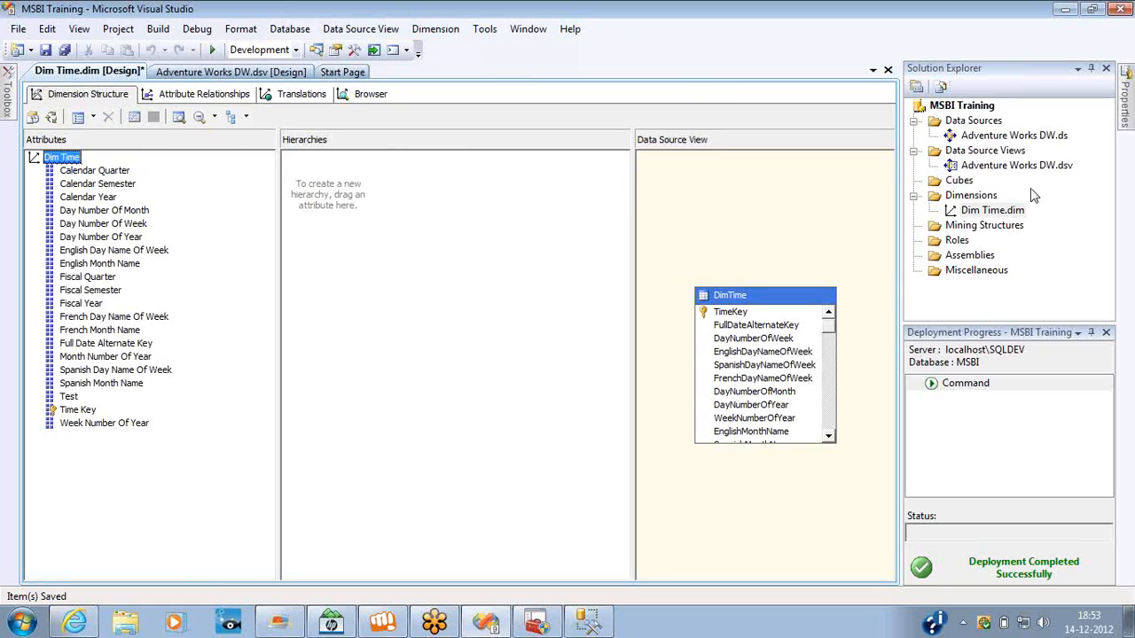
click(1015, 250)
mouse_move(529, 131)
mouse_down()
mouse_move(536, 139)
mouse_move(442, 210)
mouse_up()
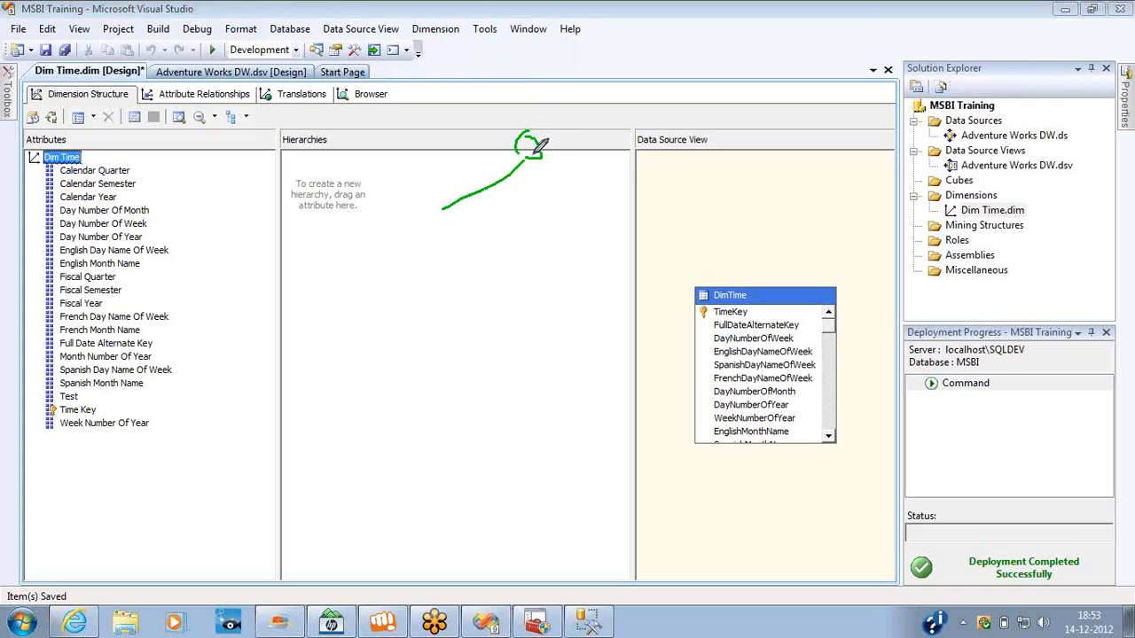
mouse_move(536, 145)
mouse_down()
mouse_move(527, 147)
mouse_move(548, 229)
mouse_up()
drag(443, 209, 331, 213)
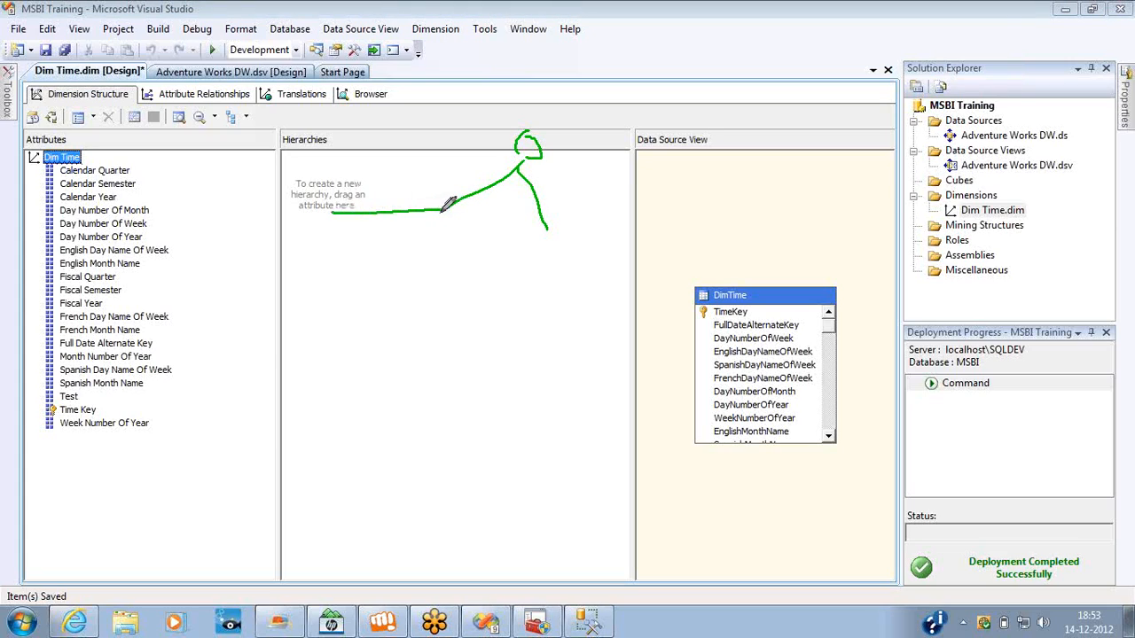
mouse_move(442, 211)
mouse_down()
mouse_move(450, 266)
mouse_move(550, 228)
mouse_move(624, 272)
mouse_up()
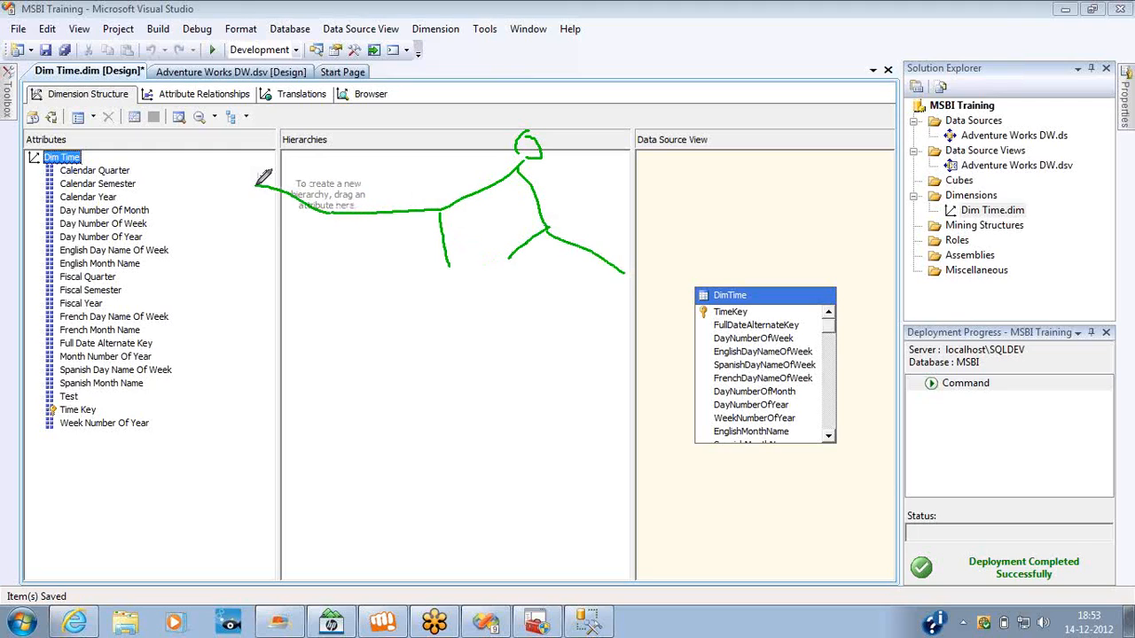
drag(327, 209, 260, 271)
drag(325, 211, 316, 299)
mouse_move(450, 264)
mouse_down()
mouse_move(406, 273)
mouse_move(444, 307)
mouse_up()
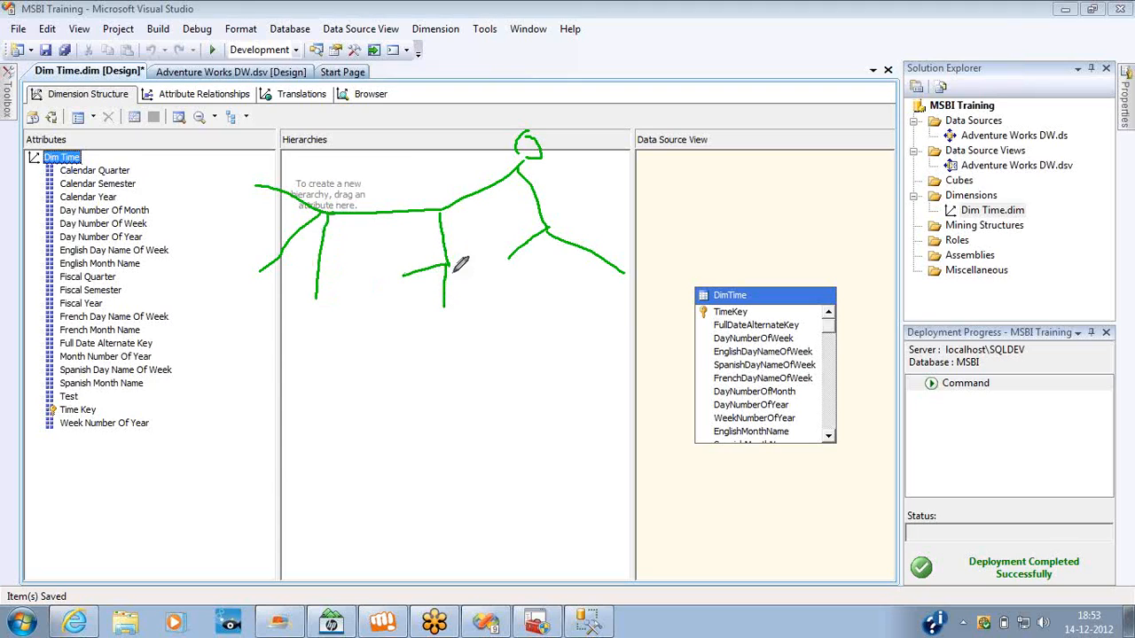
drag(447, 266, 504, 303)
mouse_move(454, 174)
mouse_down()
mouse_move(446, 188)
mouse_move(537, 209)
mouse_move(480, 165)
mouse_move(440, 167)
mouse_up()
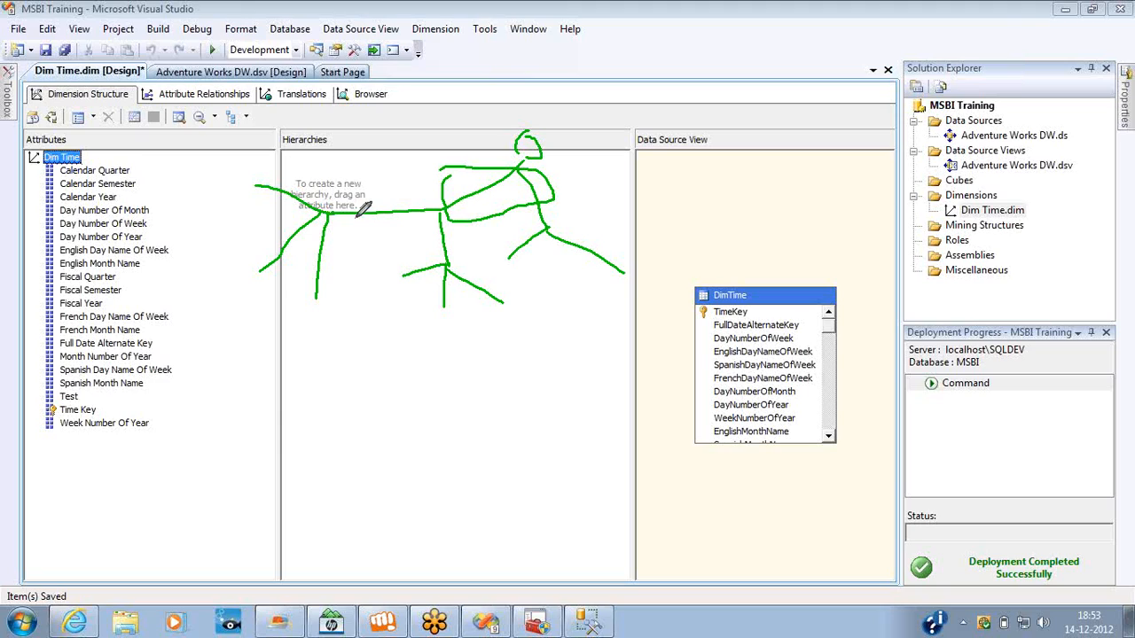
mouse_move(362, 214)
mouse_down()
mouse_move(464, 238)
mouse_move(557, 200)
mouse_up()
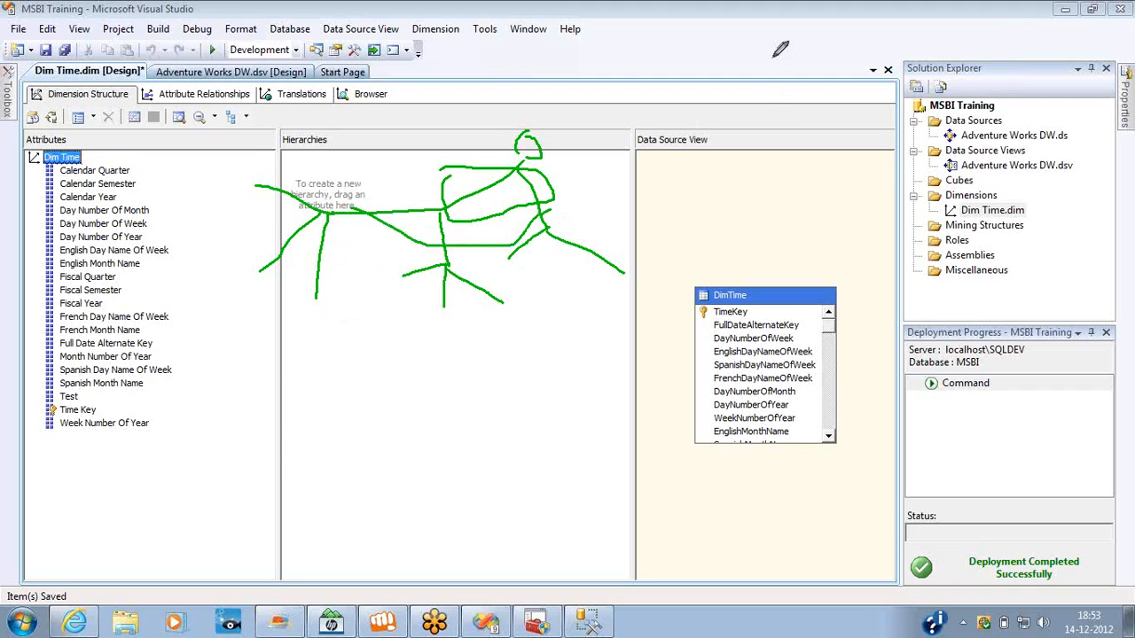
mouse_move(779, 46)
mouse_down()
mouse_move(811, 30)
mouse_move(786, 82)
mouse_up()
drag(714, 177, 703, 190)
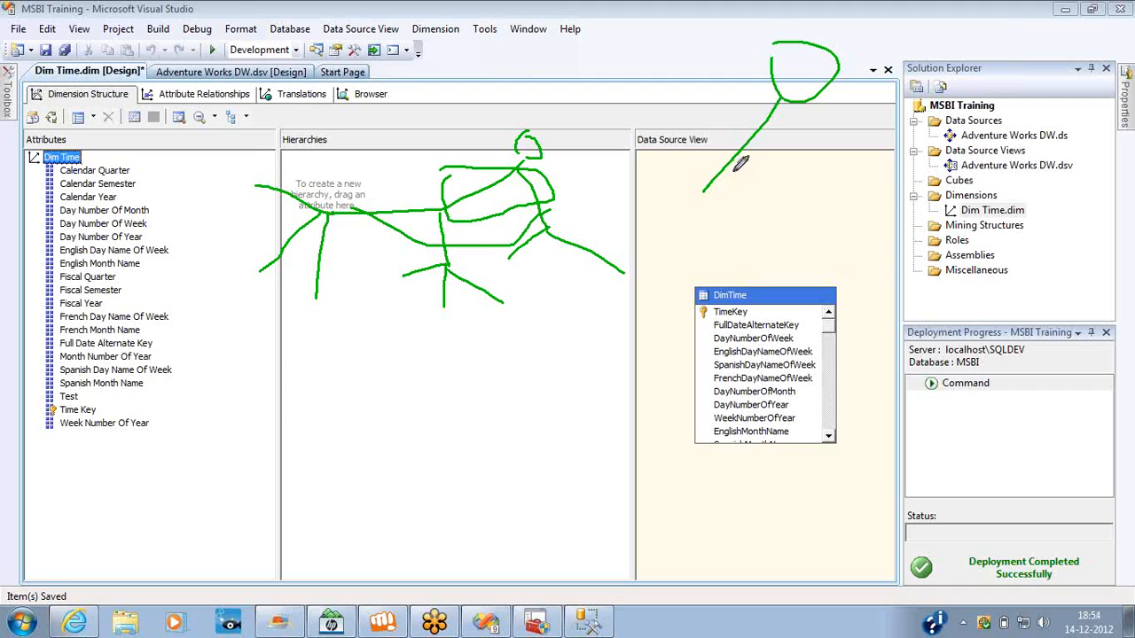
drag(797, 100, 823, 161)
drag(811, 105, 875, 190)
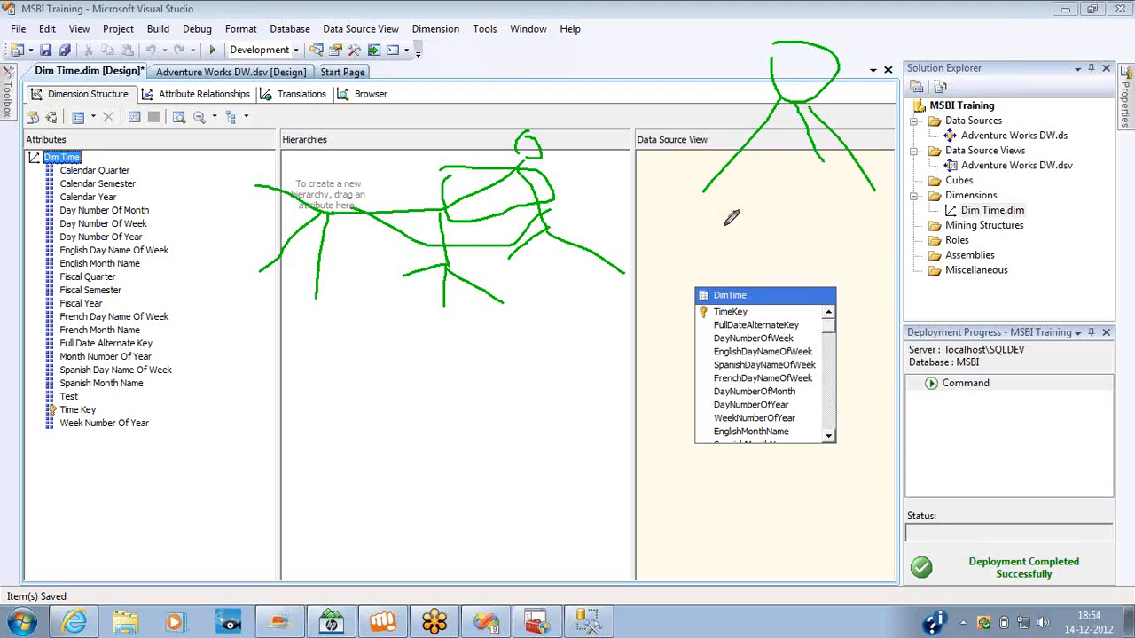
mouse_move(708, 197)
mouse_down()
mouse_move(714, 247)
mouse_move(688, 208)
mouse_move(593, 365)
mouse_up()
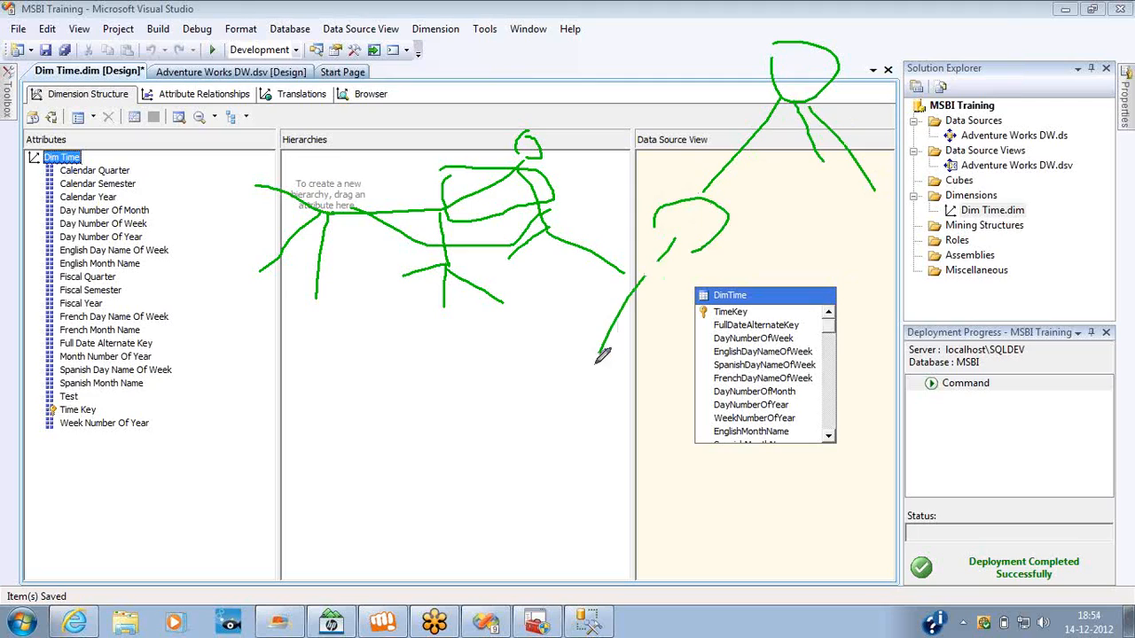
drag(679, 239, 700, 284)
drag(680, 245, 738, 297)
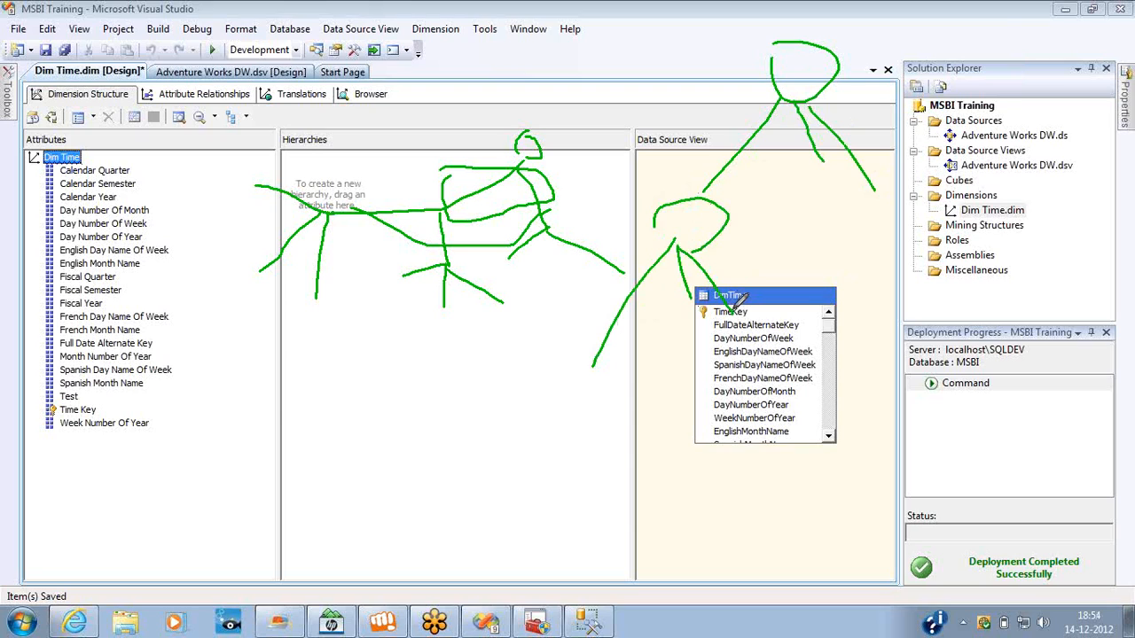
key(alt+Tab)
key(alt+Tab)
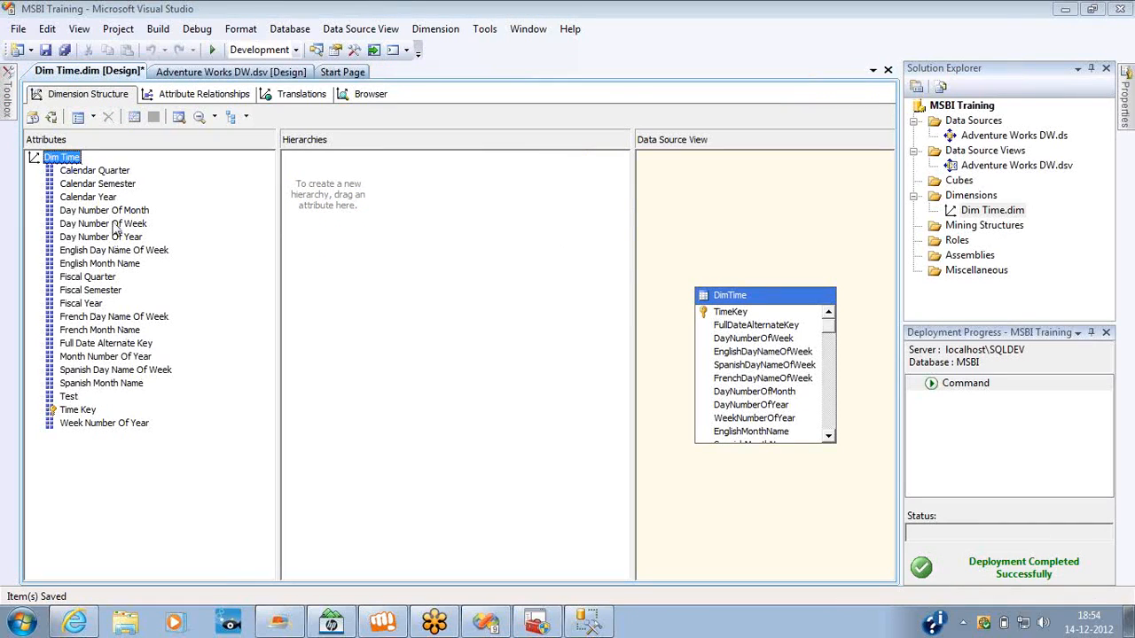
Create a user hierarchy in Dim Time with the levels Calendar Year, Calendar Semester, Calendar Quarter and English Month Name, in that order.
drag(113, 200, 348, 218)
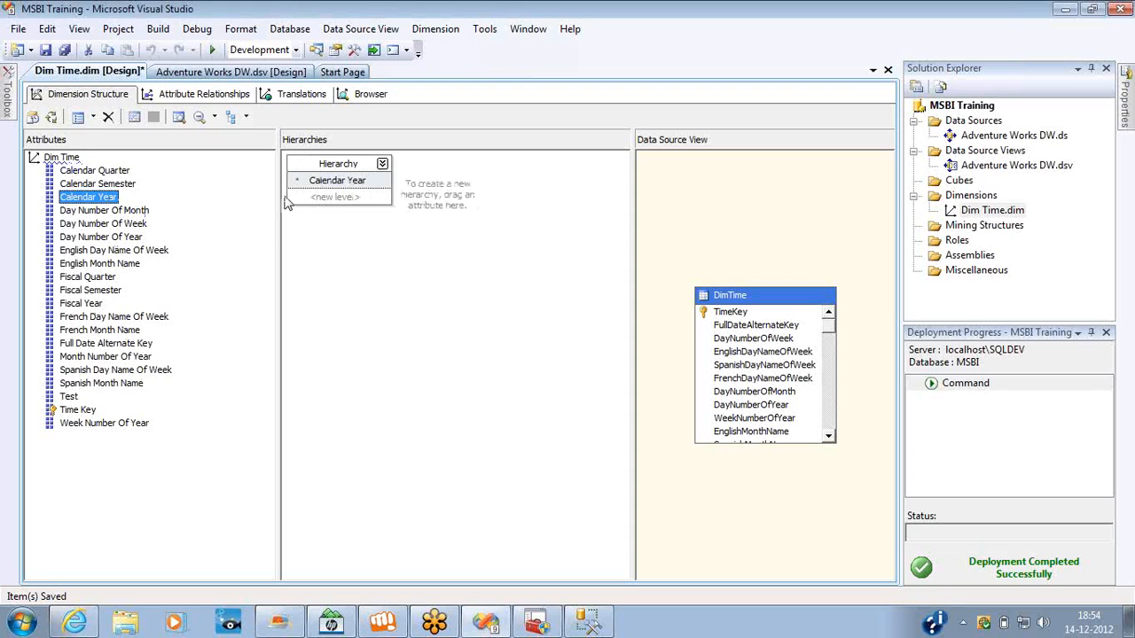
drag(117, 184, 351, 199)
click(118, 173)
drag(118, 173, 324, 223)
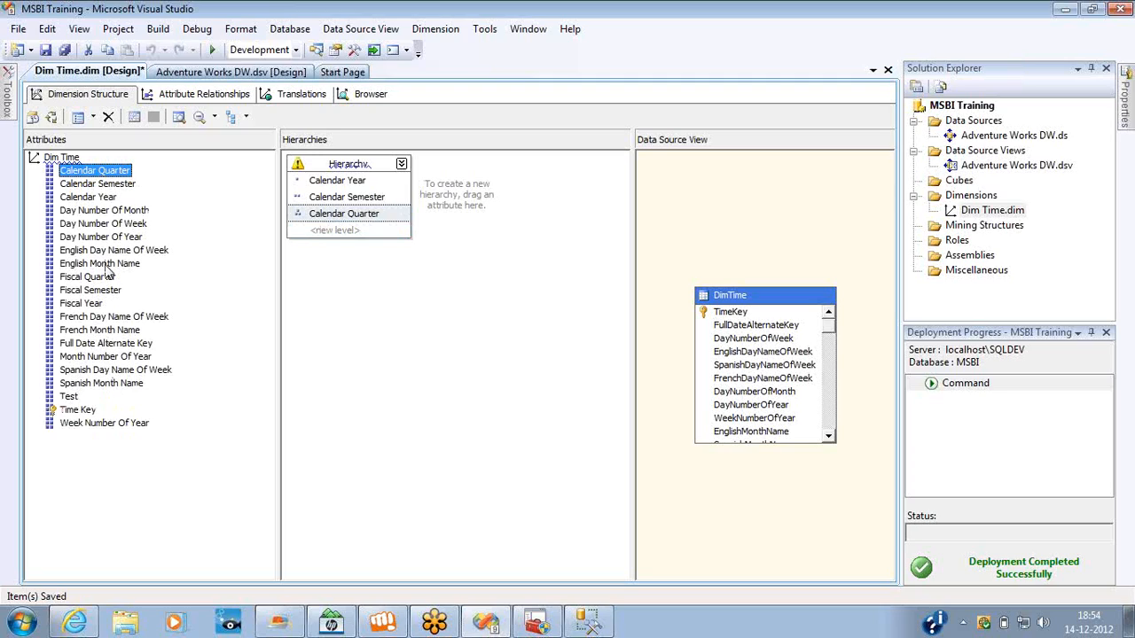
drag(105, 264, 325, 242)
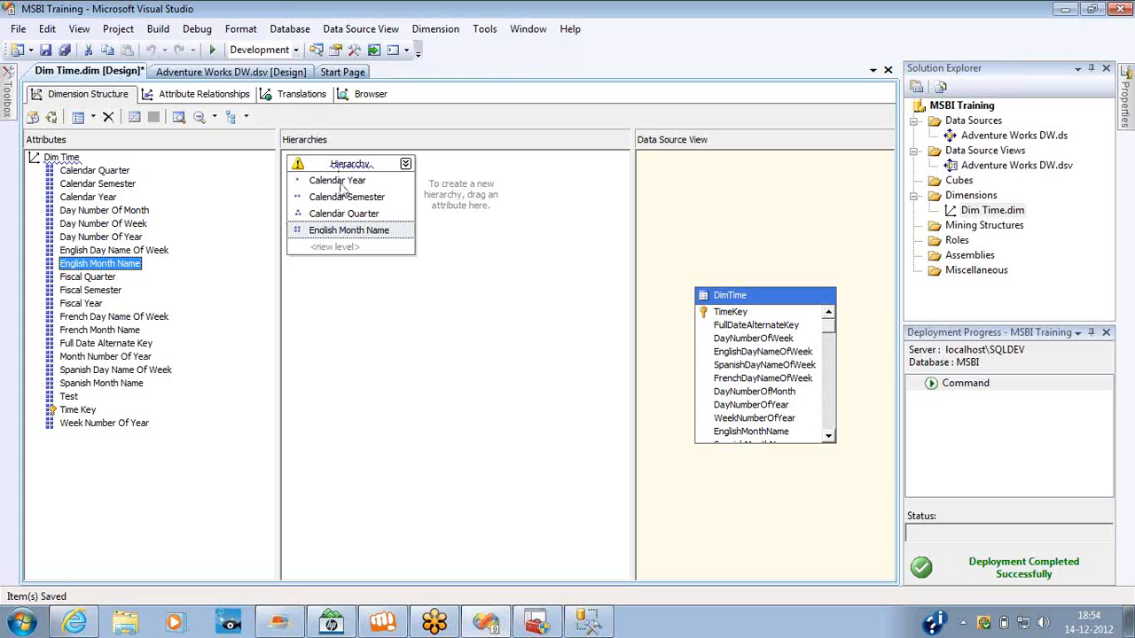
Save and process the Dim Time dimension with Process Full, and close the processing windows.
click(53, 117)
key(Escape)
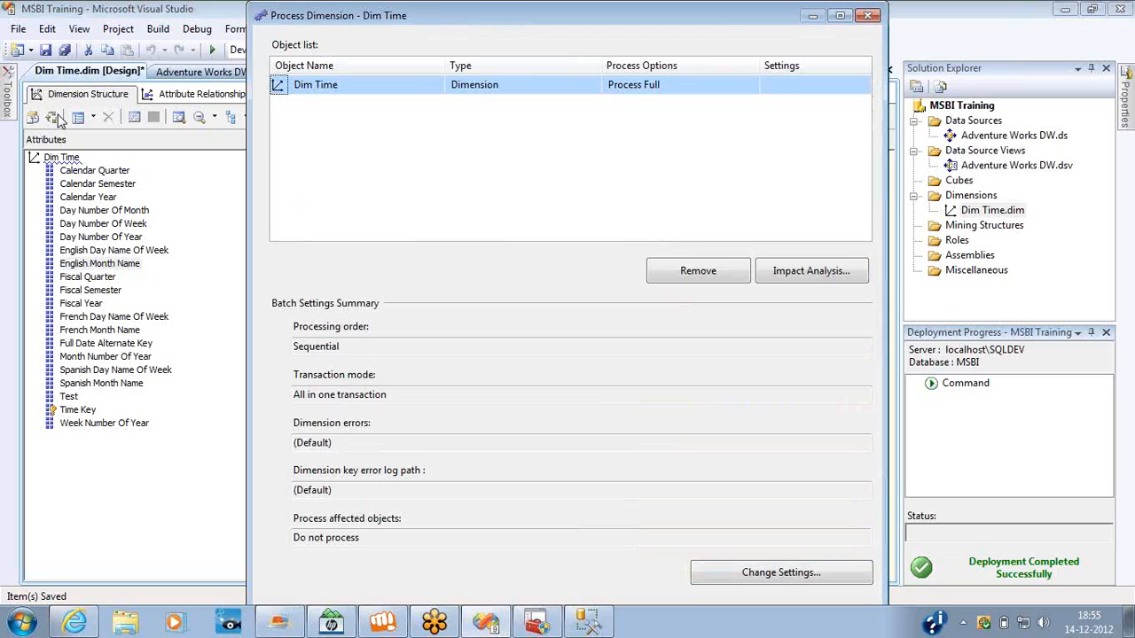
key(Return)
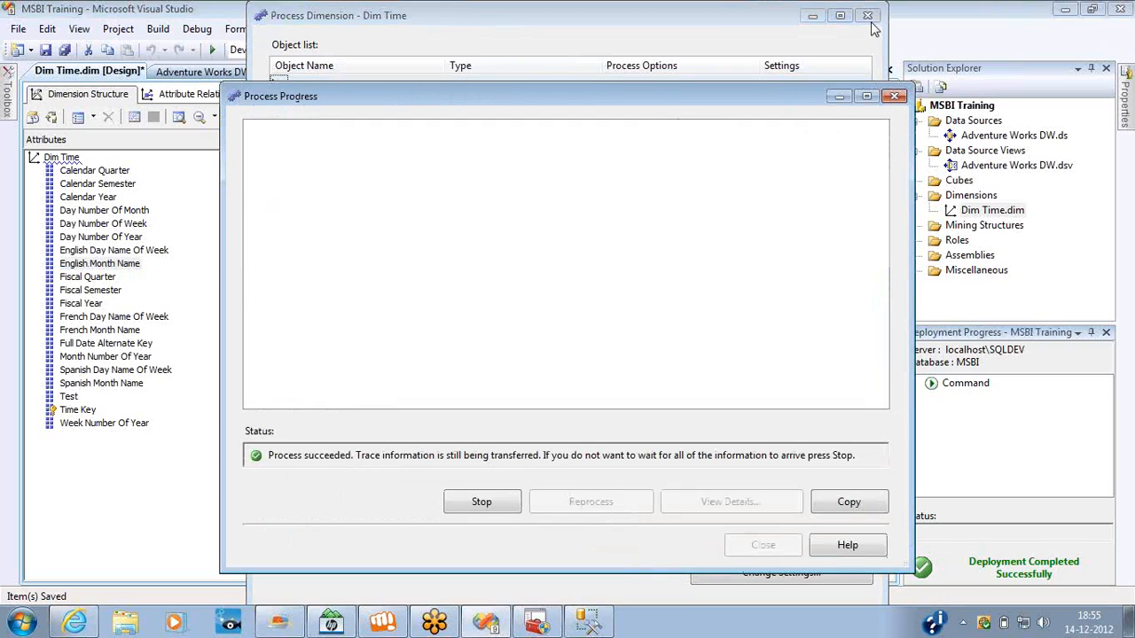
click(894, 98)
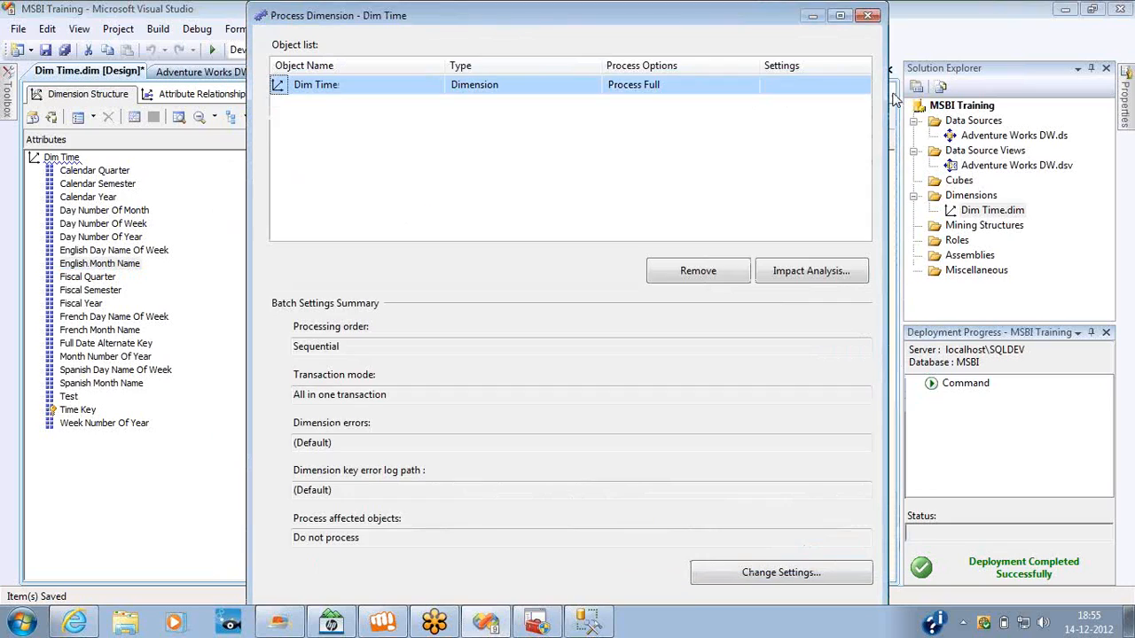
click(870, 15)
Reconnect the Dim Time dimension browser to the reprocessed dimension and display the new Hierarchy.
click(373, 94)
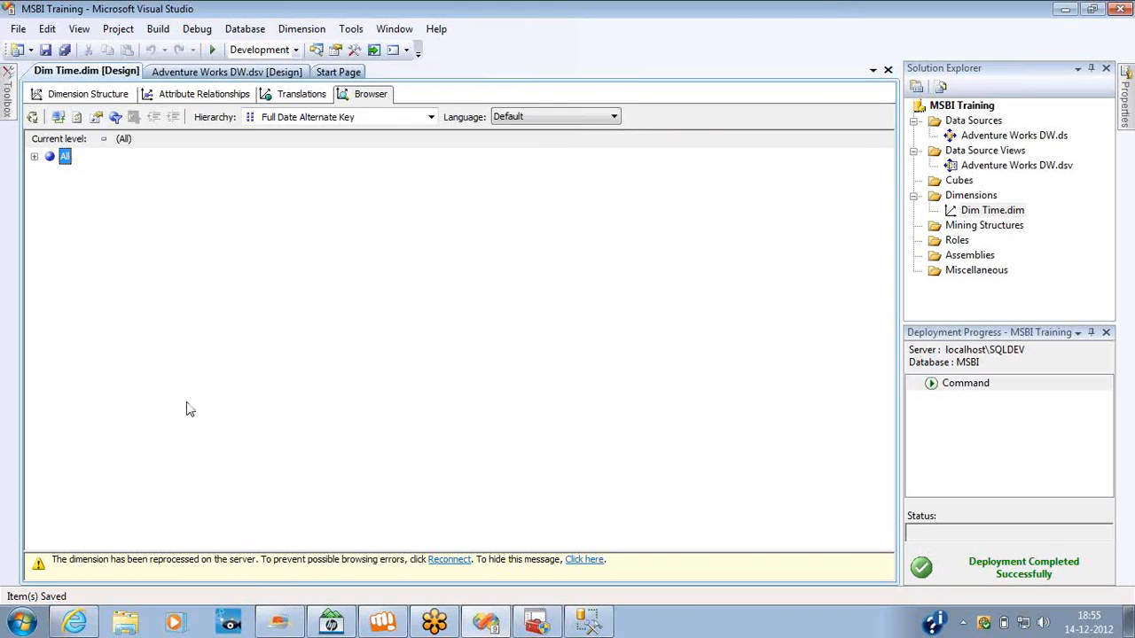
click(449, 560)
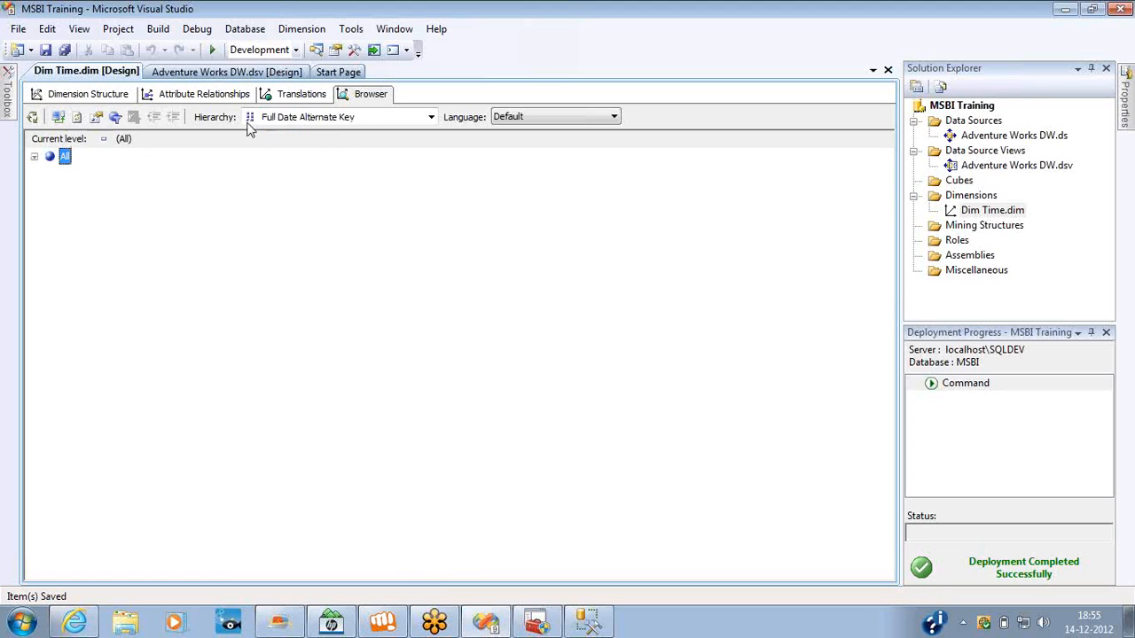
click(298, 118)
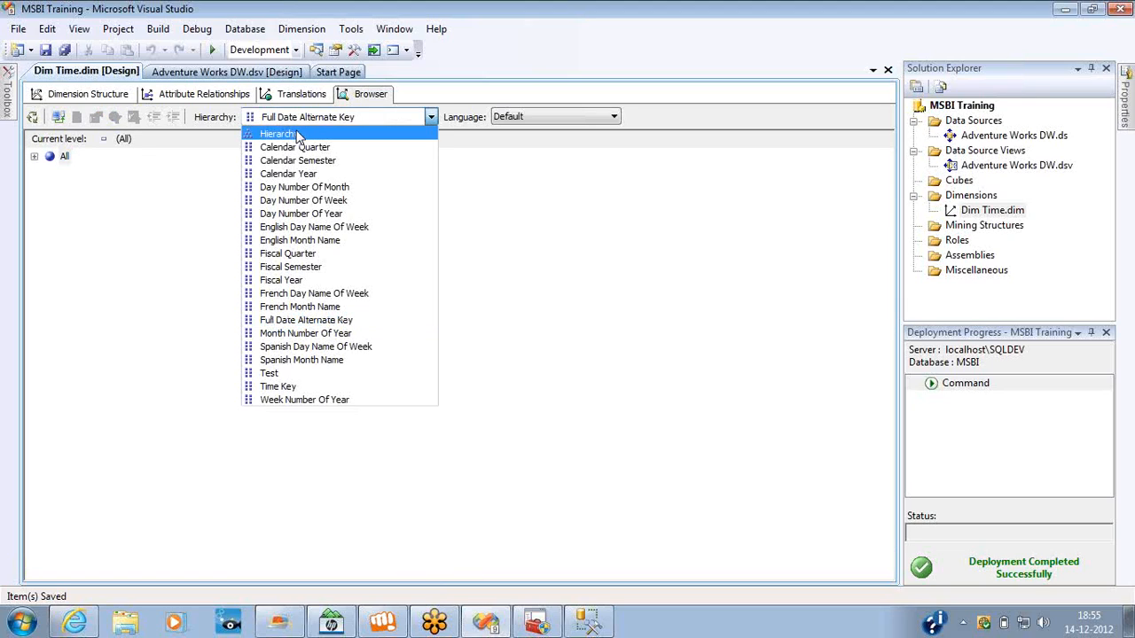
click(293, 133)
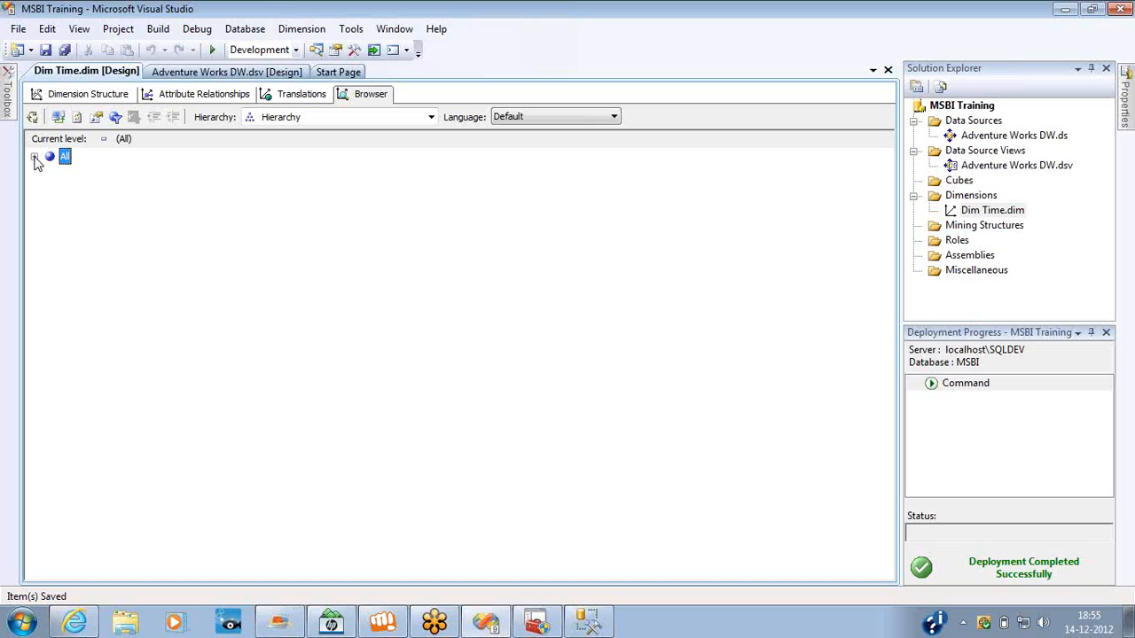
Expand the All level and year 2001 through its semester and both quarters to view the months.
click(34, 158)
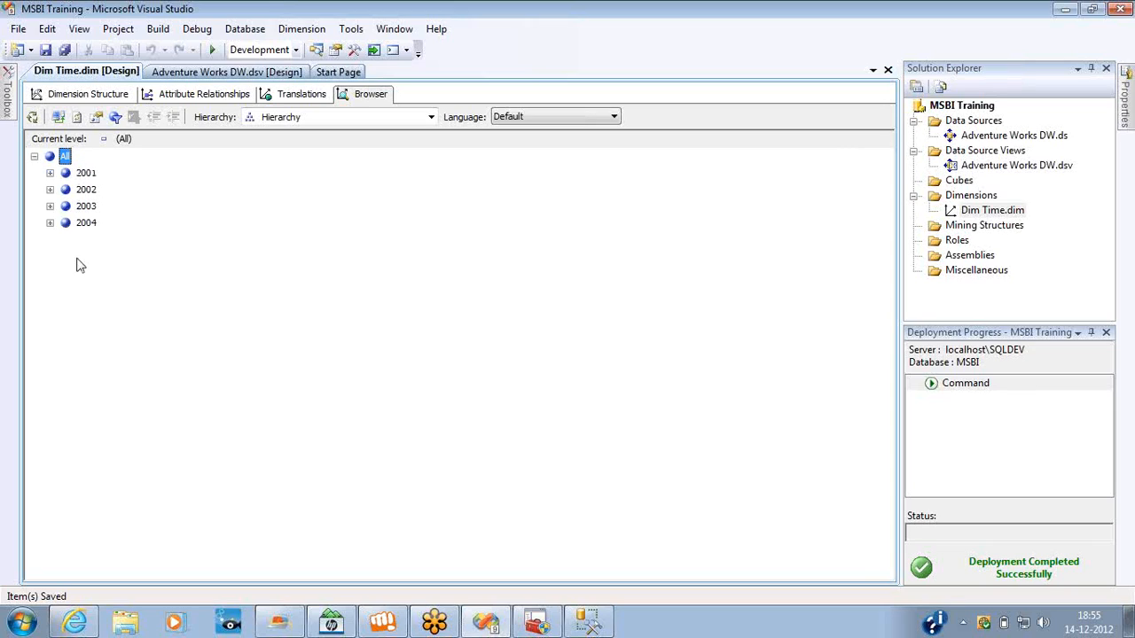
click(50, 174)
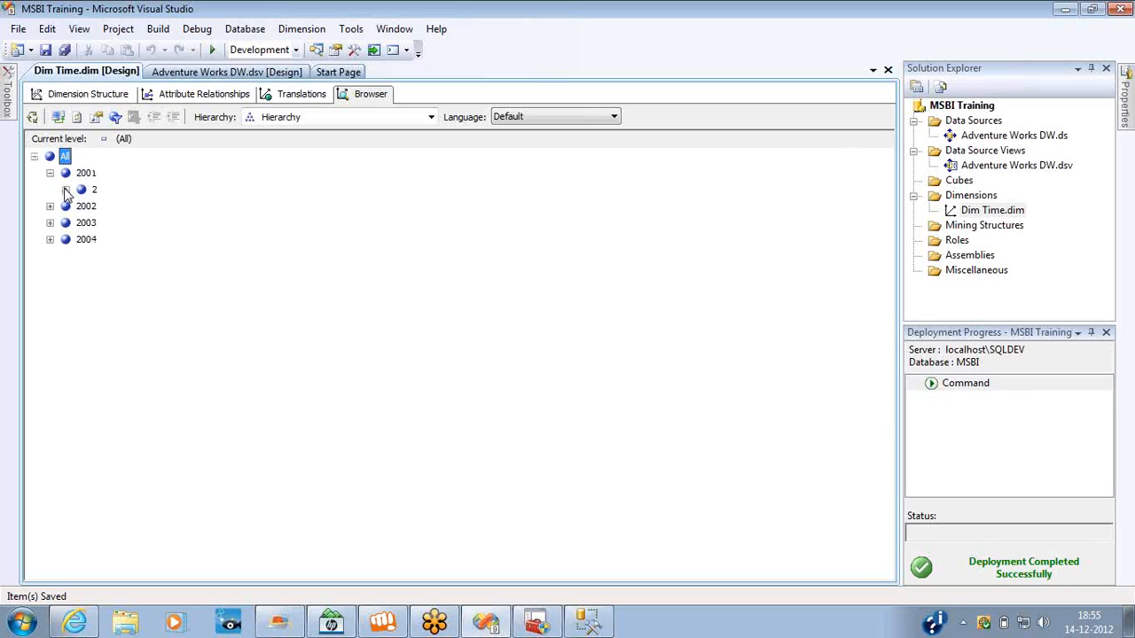
click(65, 190)
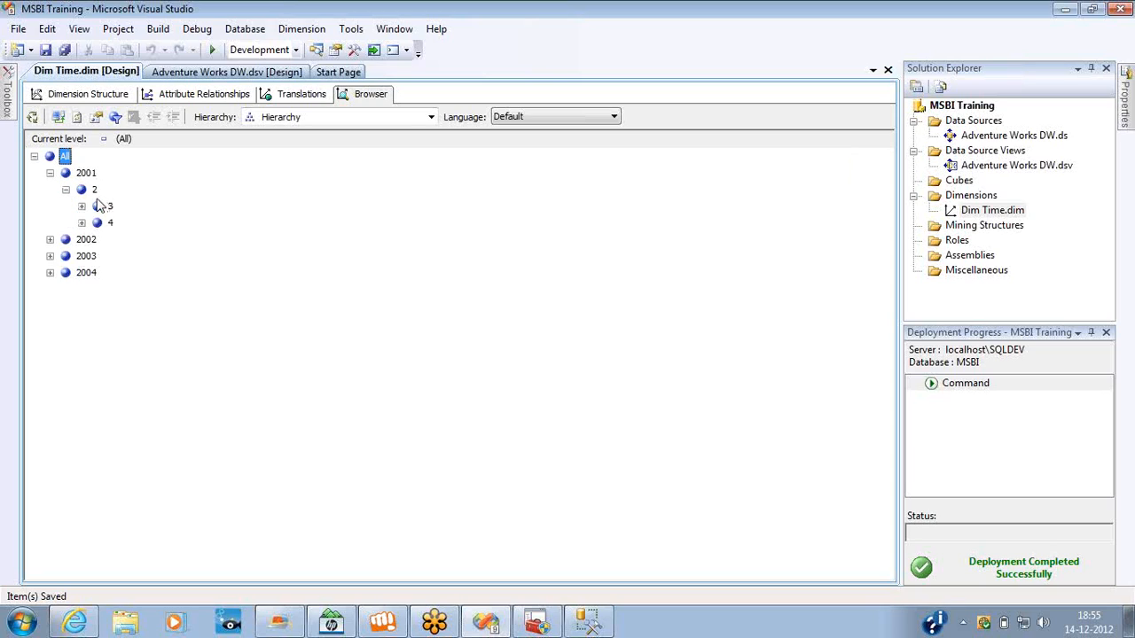
click(82, 206)
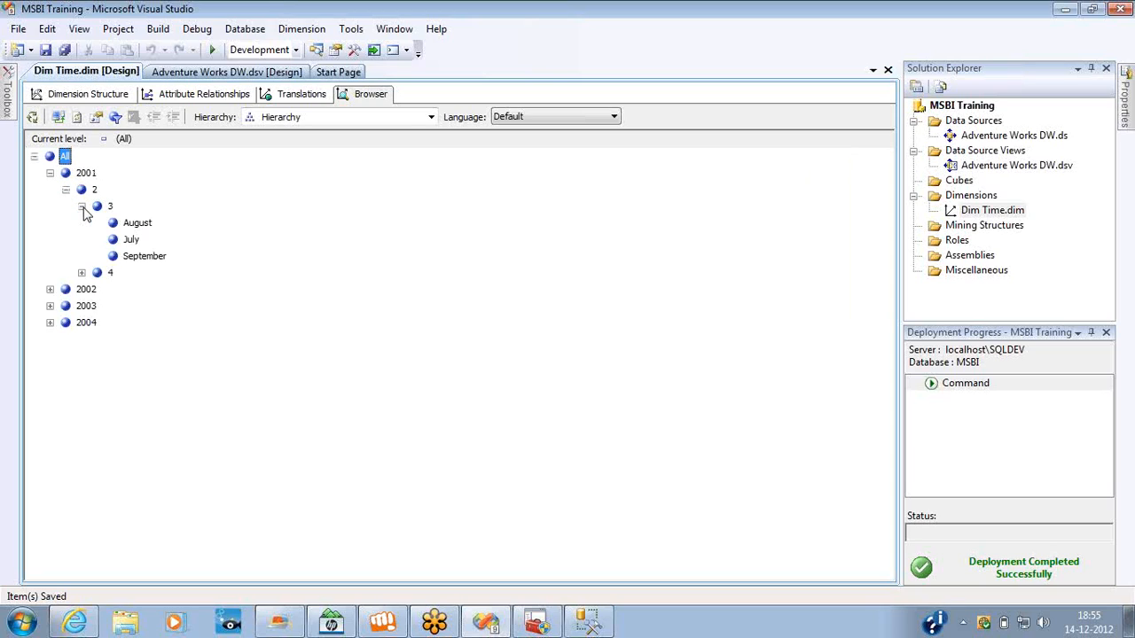
click(81, 273)
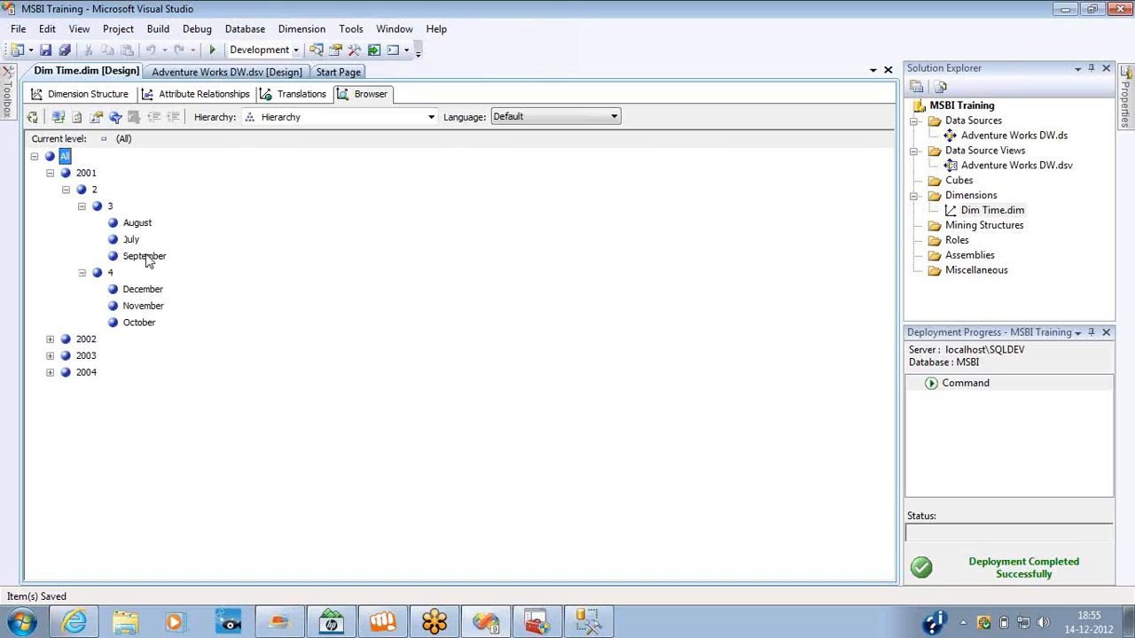
Expand year 2002 through both semesters, opening quarters 1, 2 and 3 to view their months.
click(50, 338)
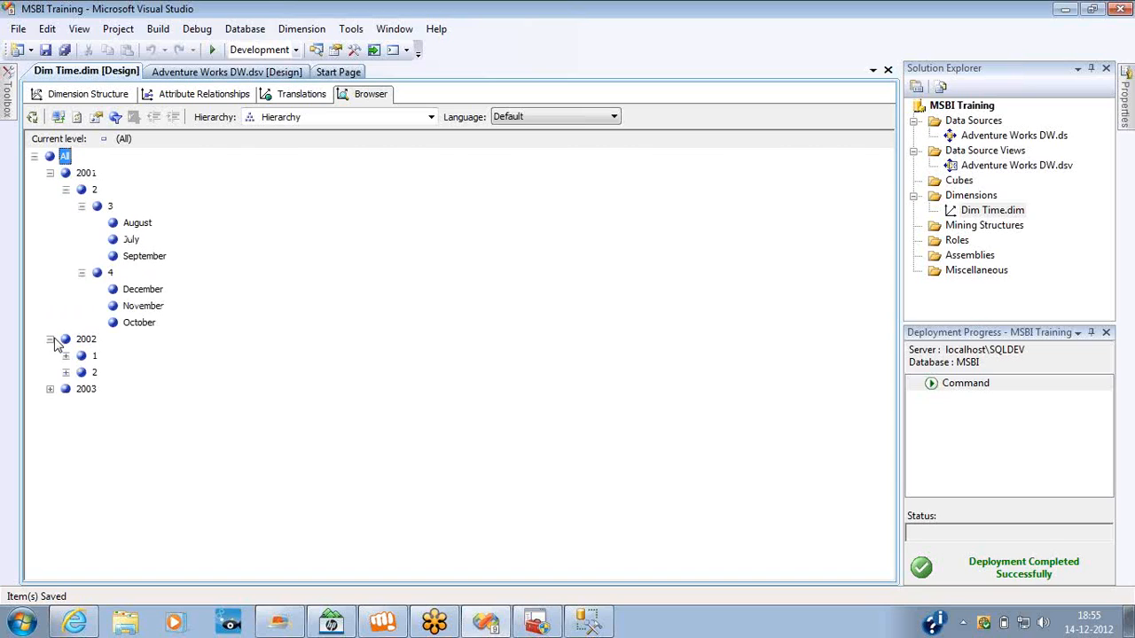
click(65, 356)
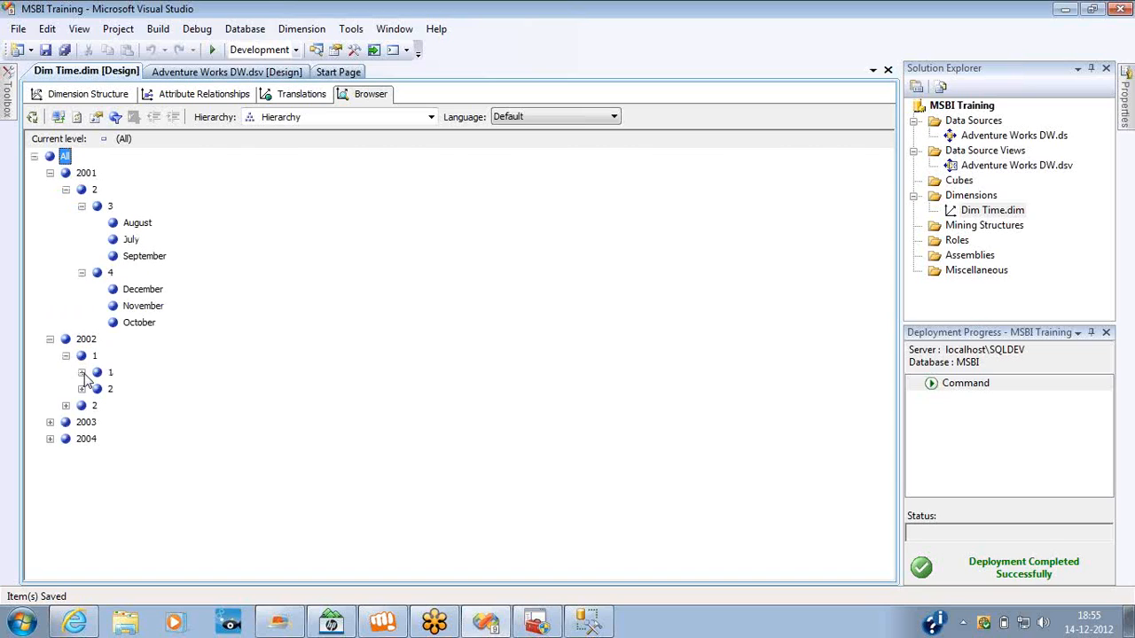
click(81, 372)
click(81, 439)
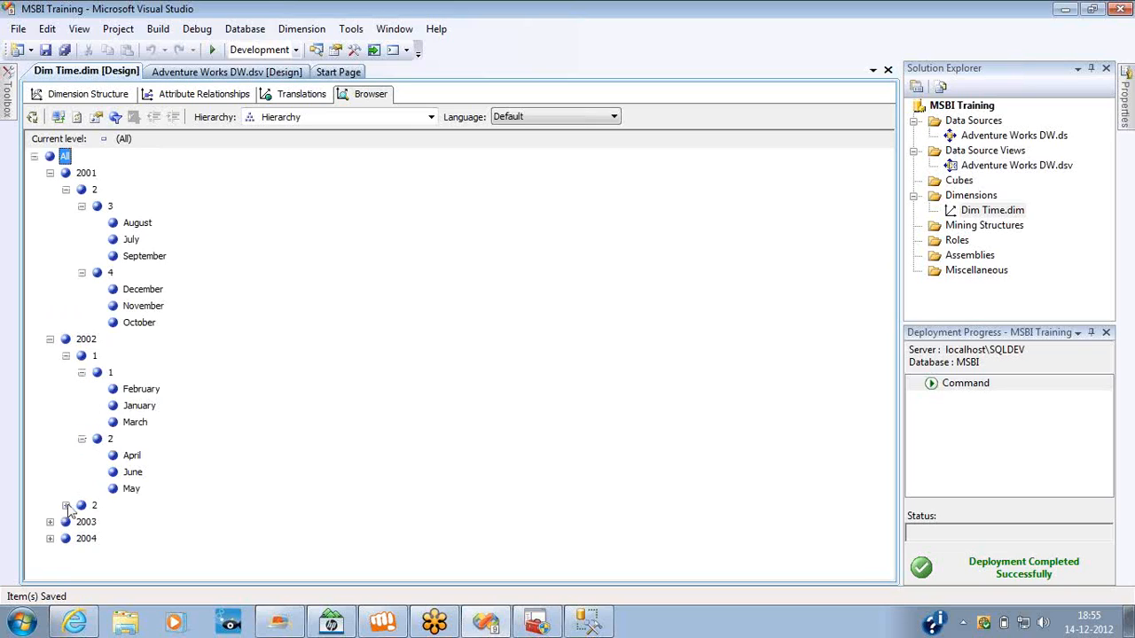
click(65, 505)
click(81, 523)
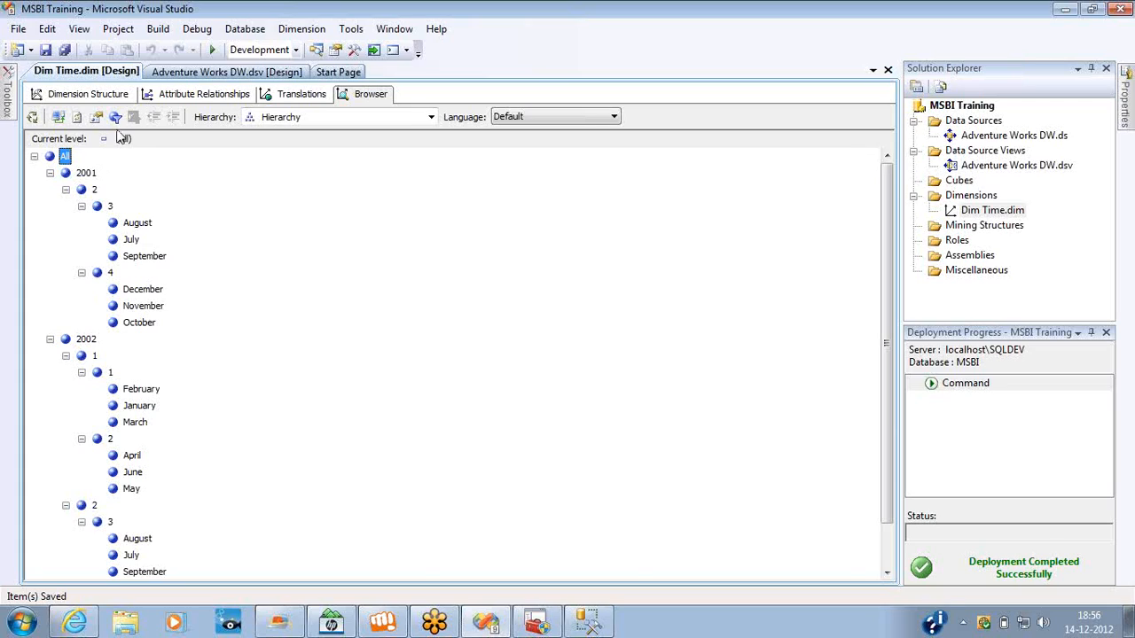
Check the hierarchy's warning in the dimension structure, view the attribute relationships of Dim Time and return to the structure.
click(55, 96)
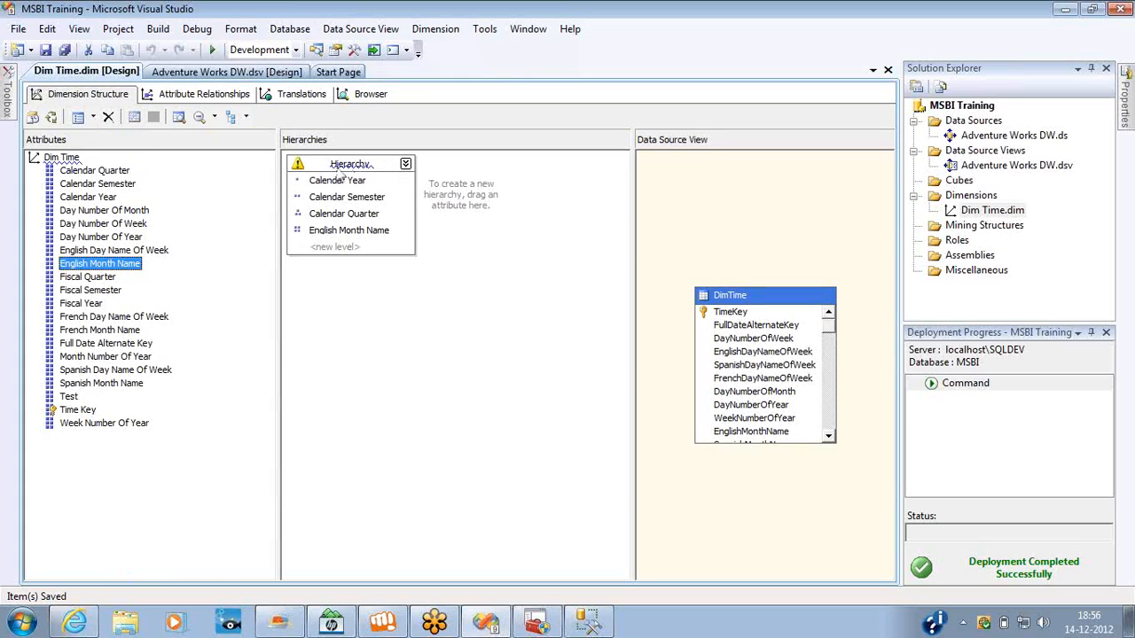
mouse_move(298, 168)
click(180, 96)
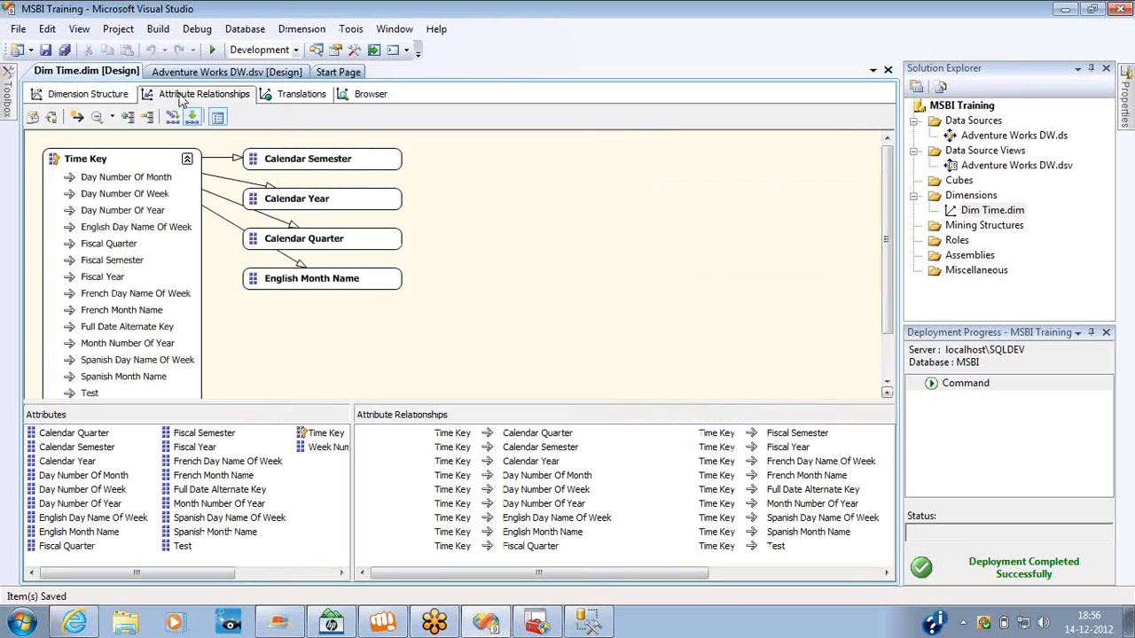
click(121, 99)
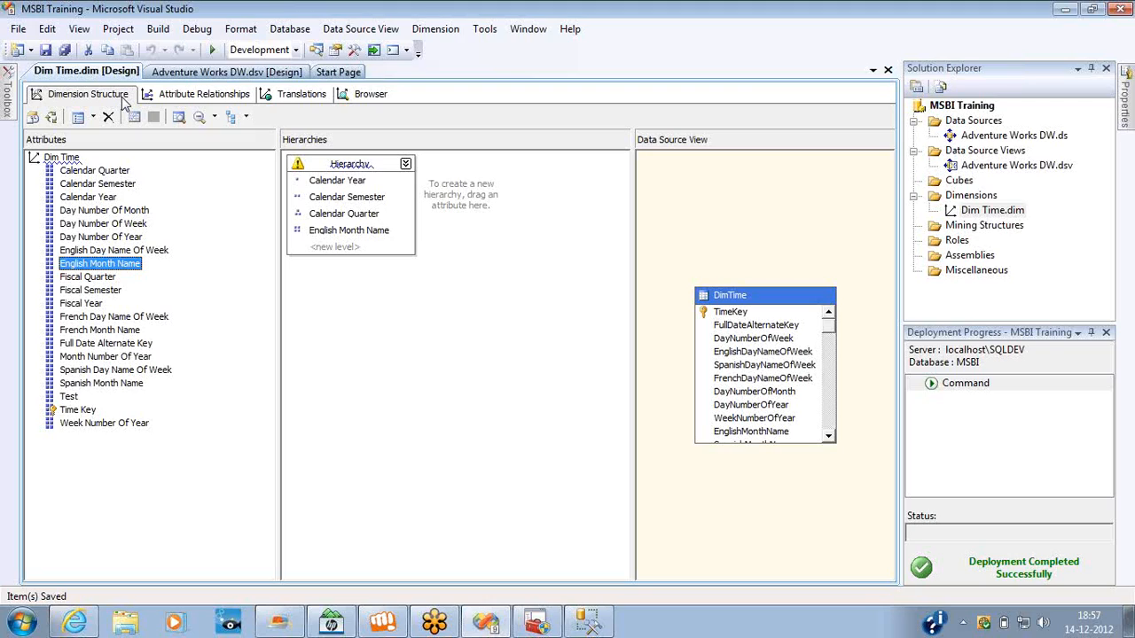
click(1124, 48)
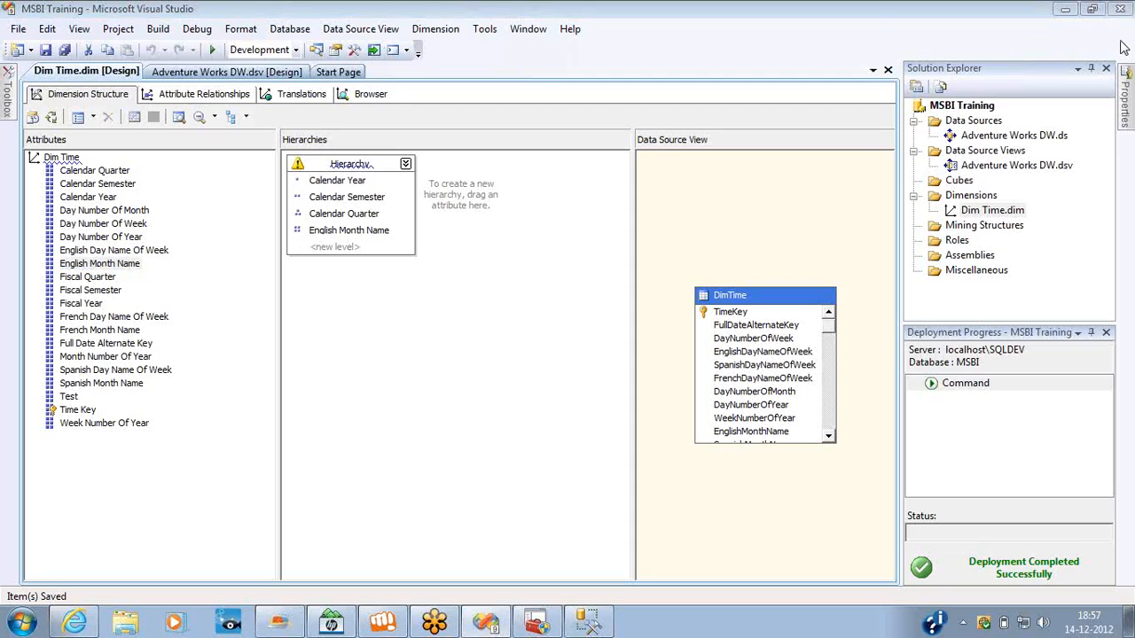